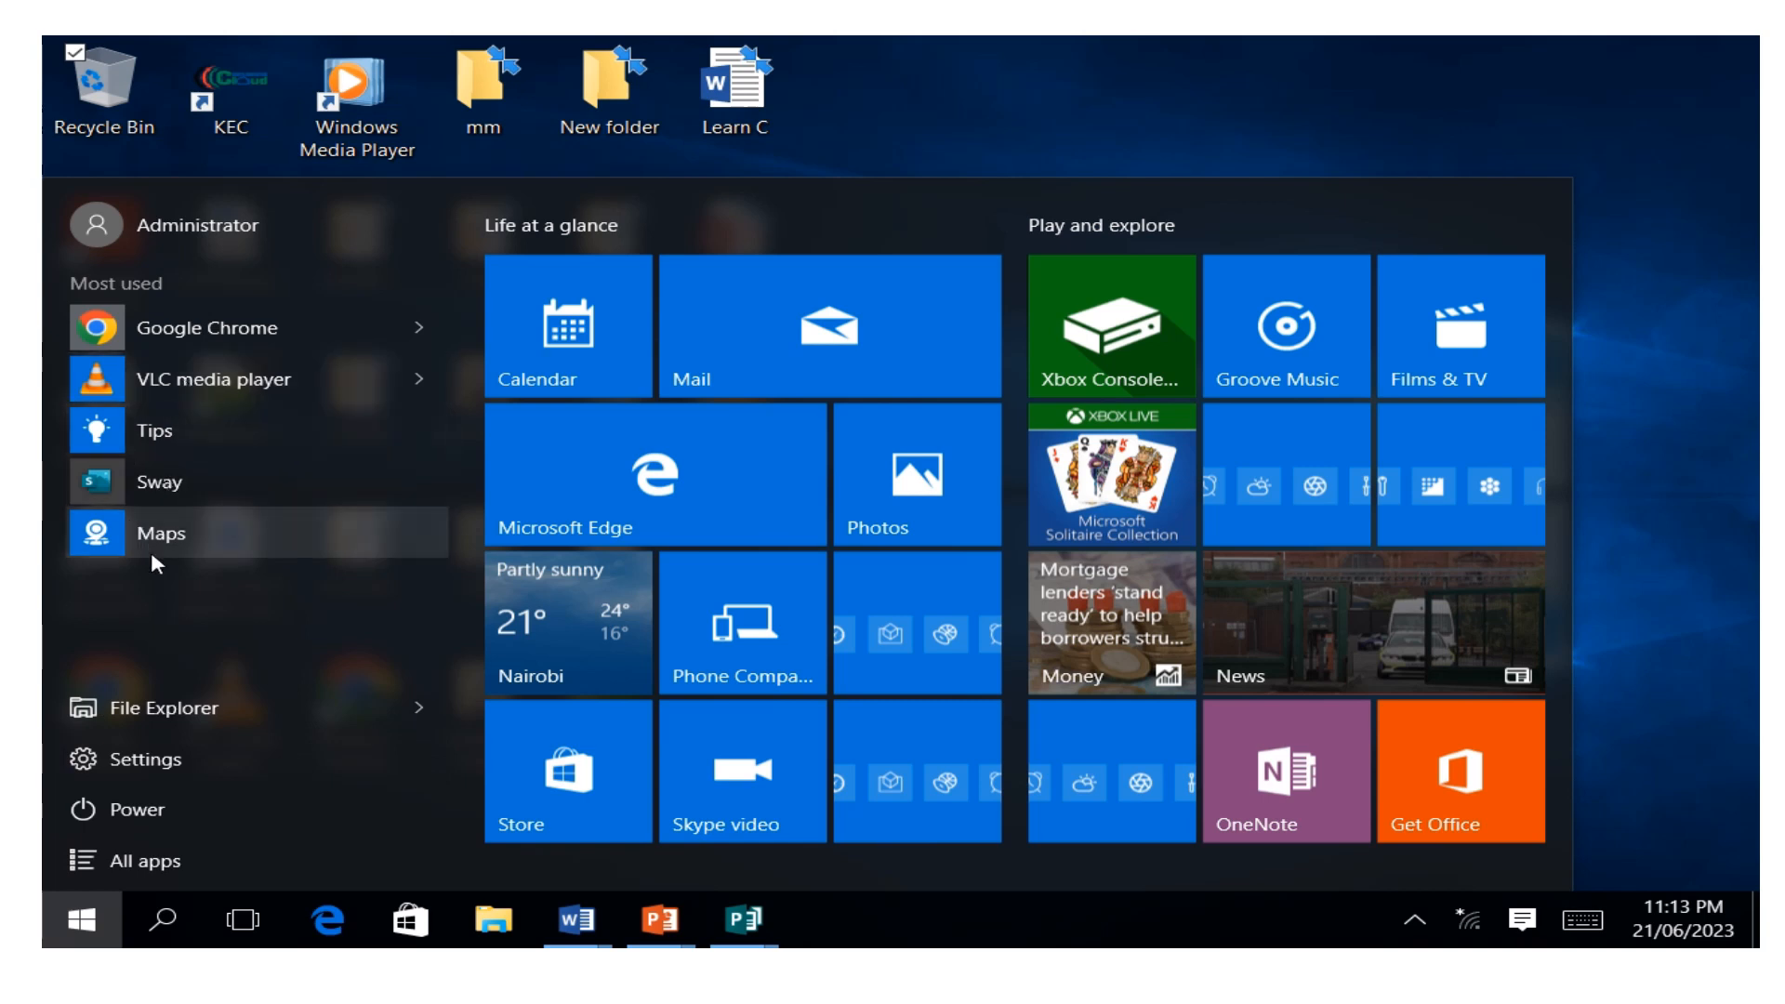
Step: Launch Publisher 2016 in a maximized window, dismiss the activation wizard, and create a blank landscape publication
{"action": "left_click", "coordinate": [162, 867]}
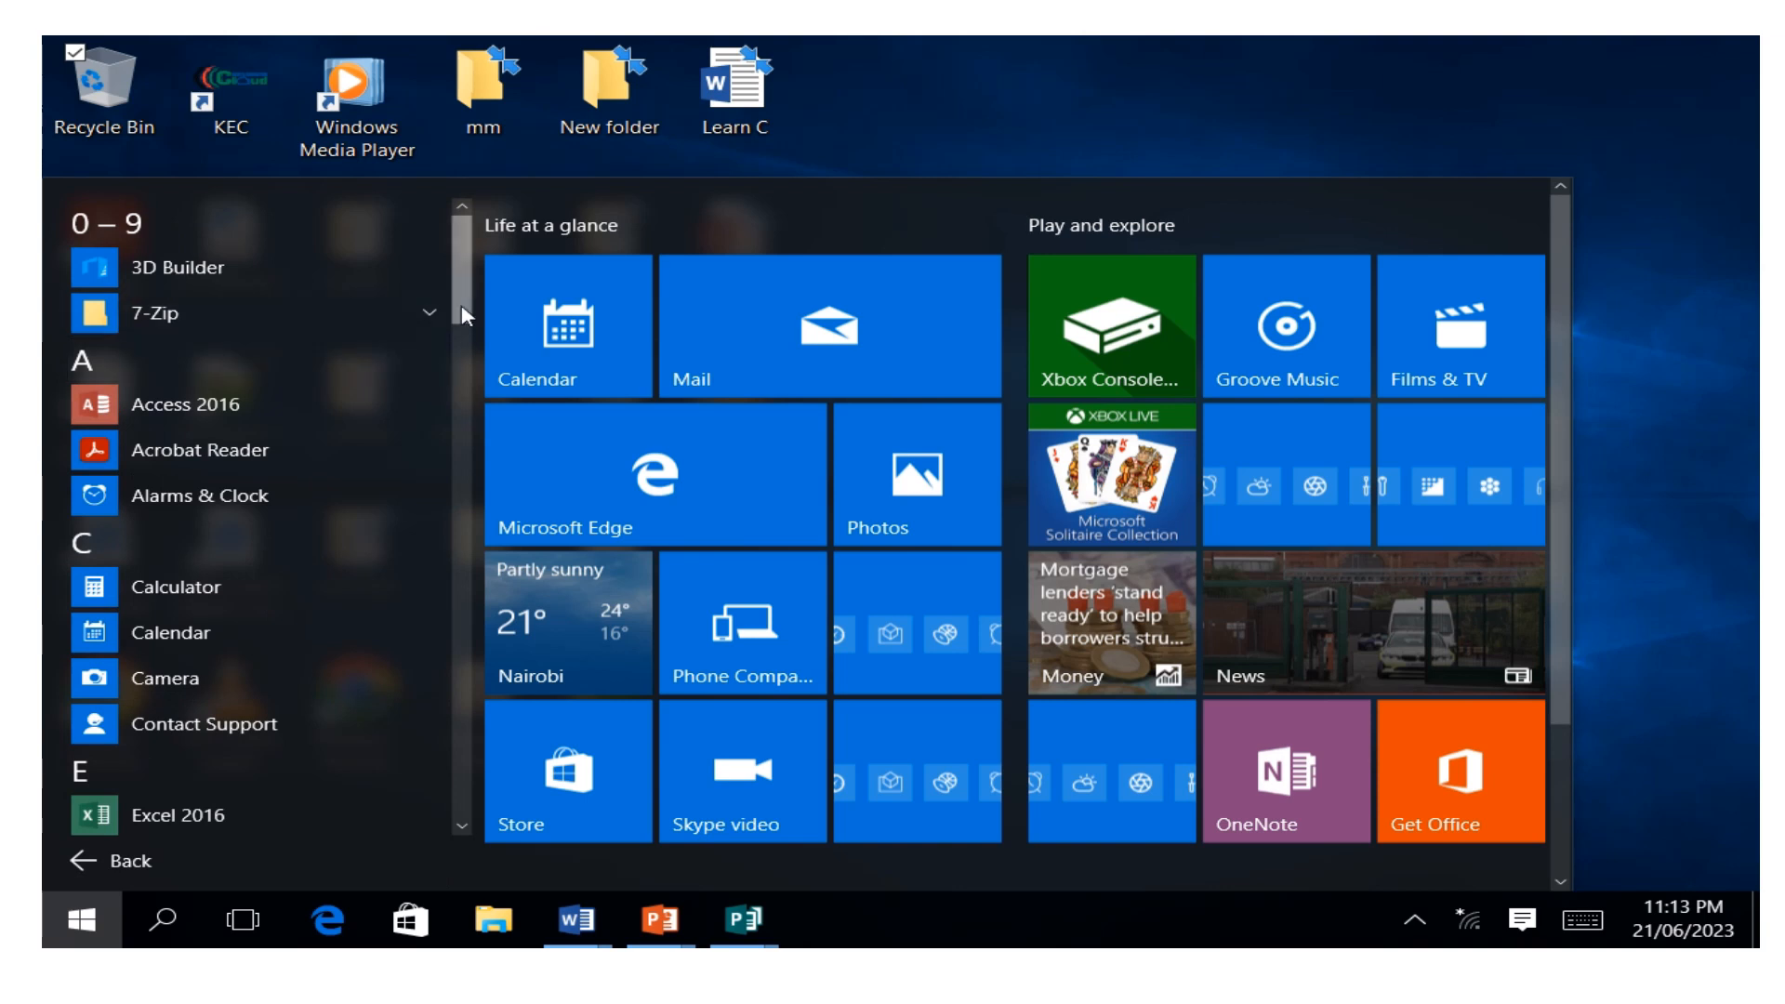
{"action": "left_click_drag", "start_coordinate": [465, 316], "coordinate": [502, 664]}
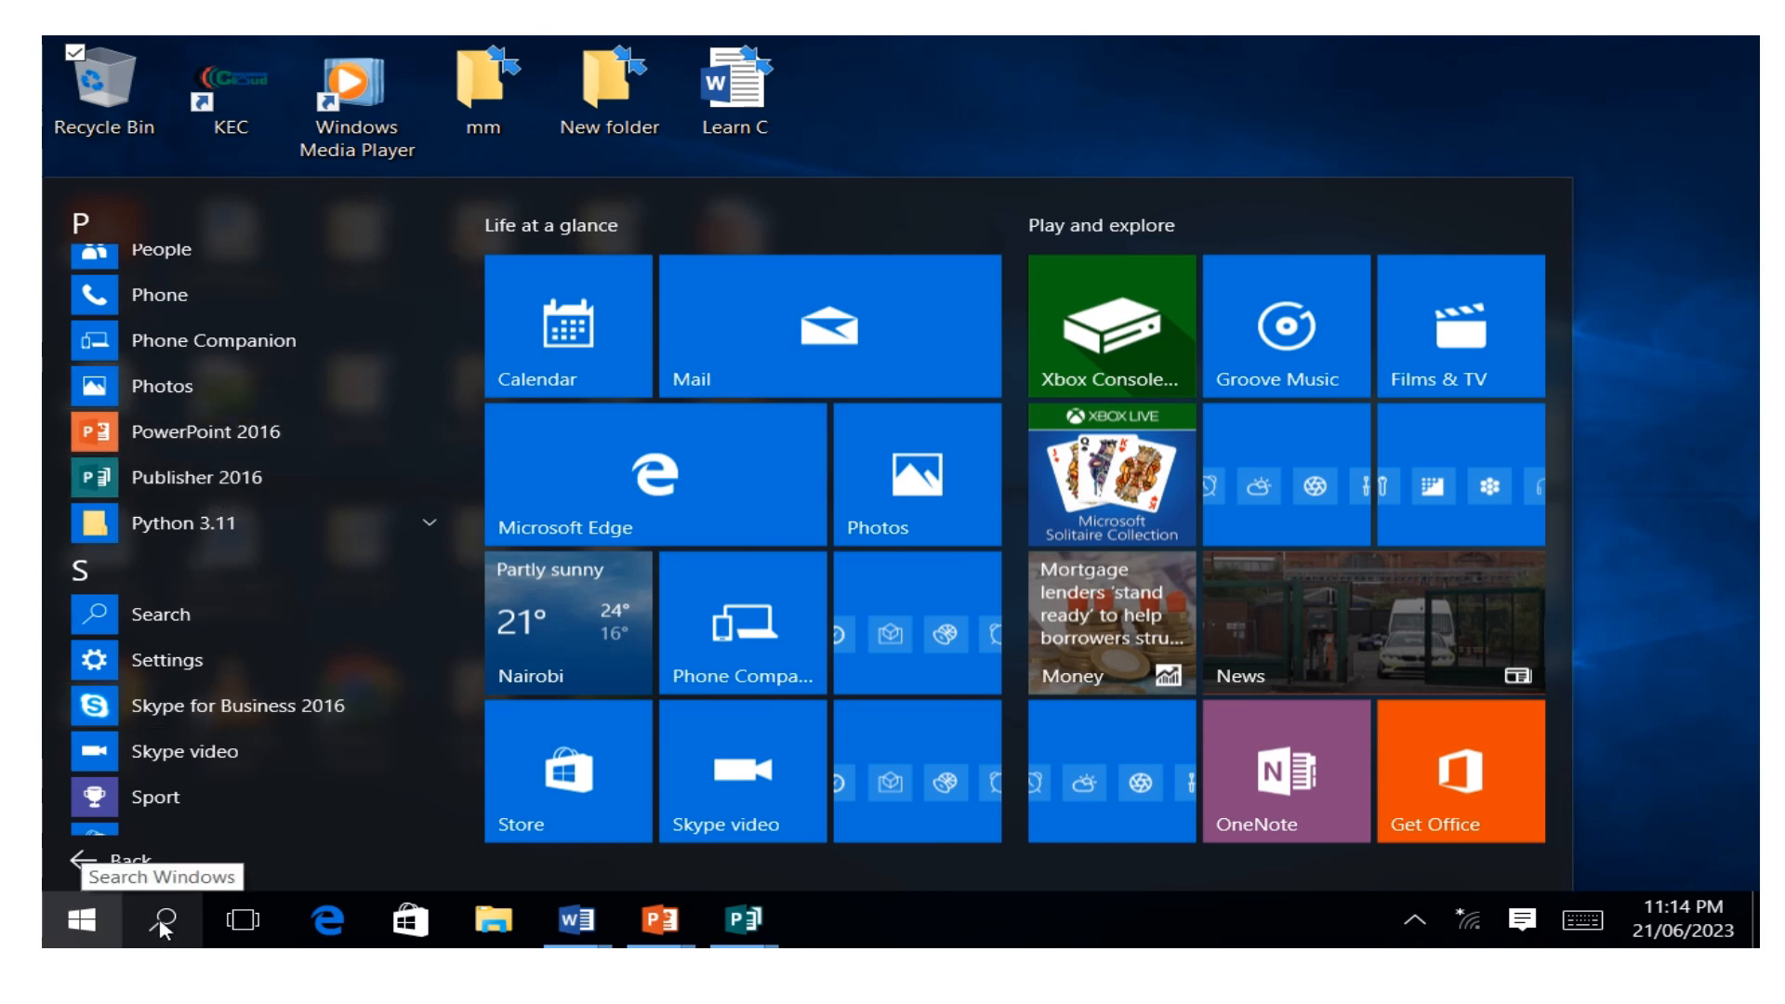
{"action": "left_click", "coordinate": [149, 484]}
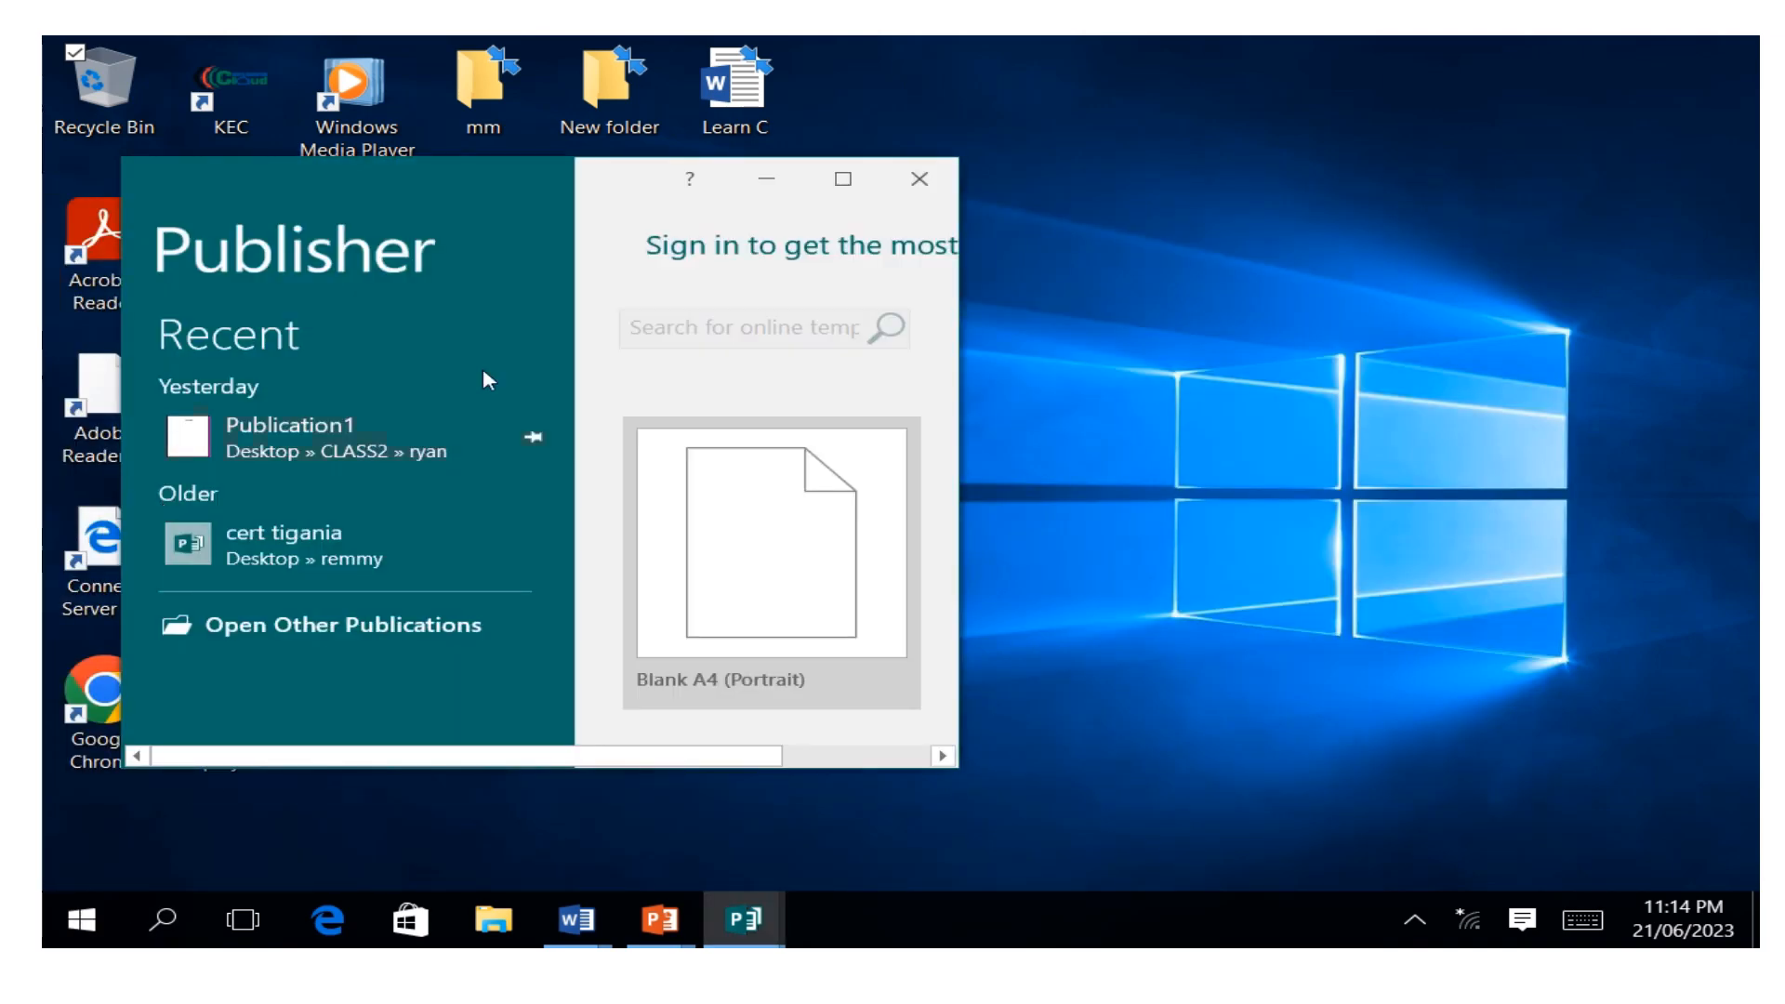
{"action": "left_click", "coordinate": [844, 182]}
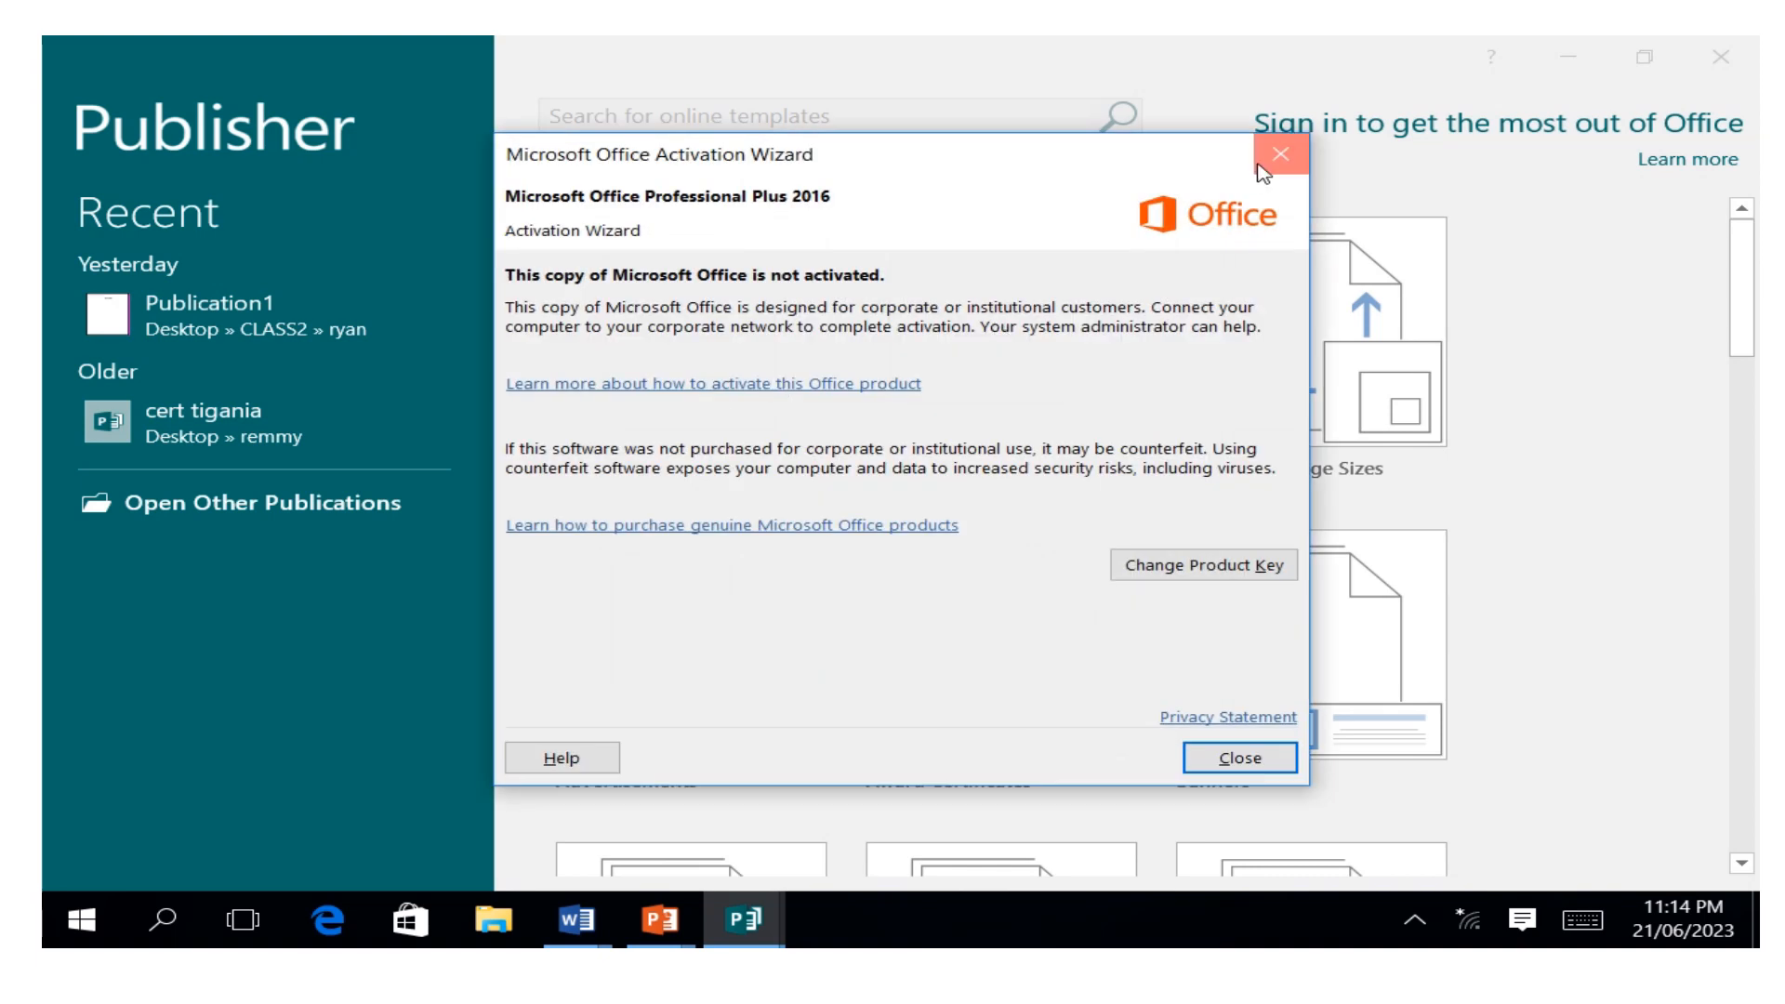
{"action": "left_click", "coordinate": [1281, 153]}
{"action": "left_click", "coordinate": [967, 375]}
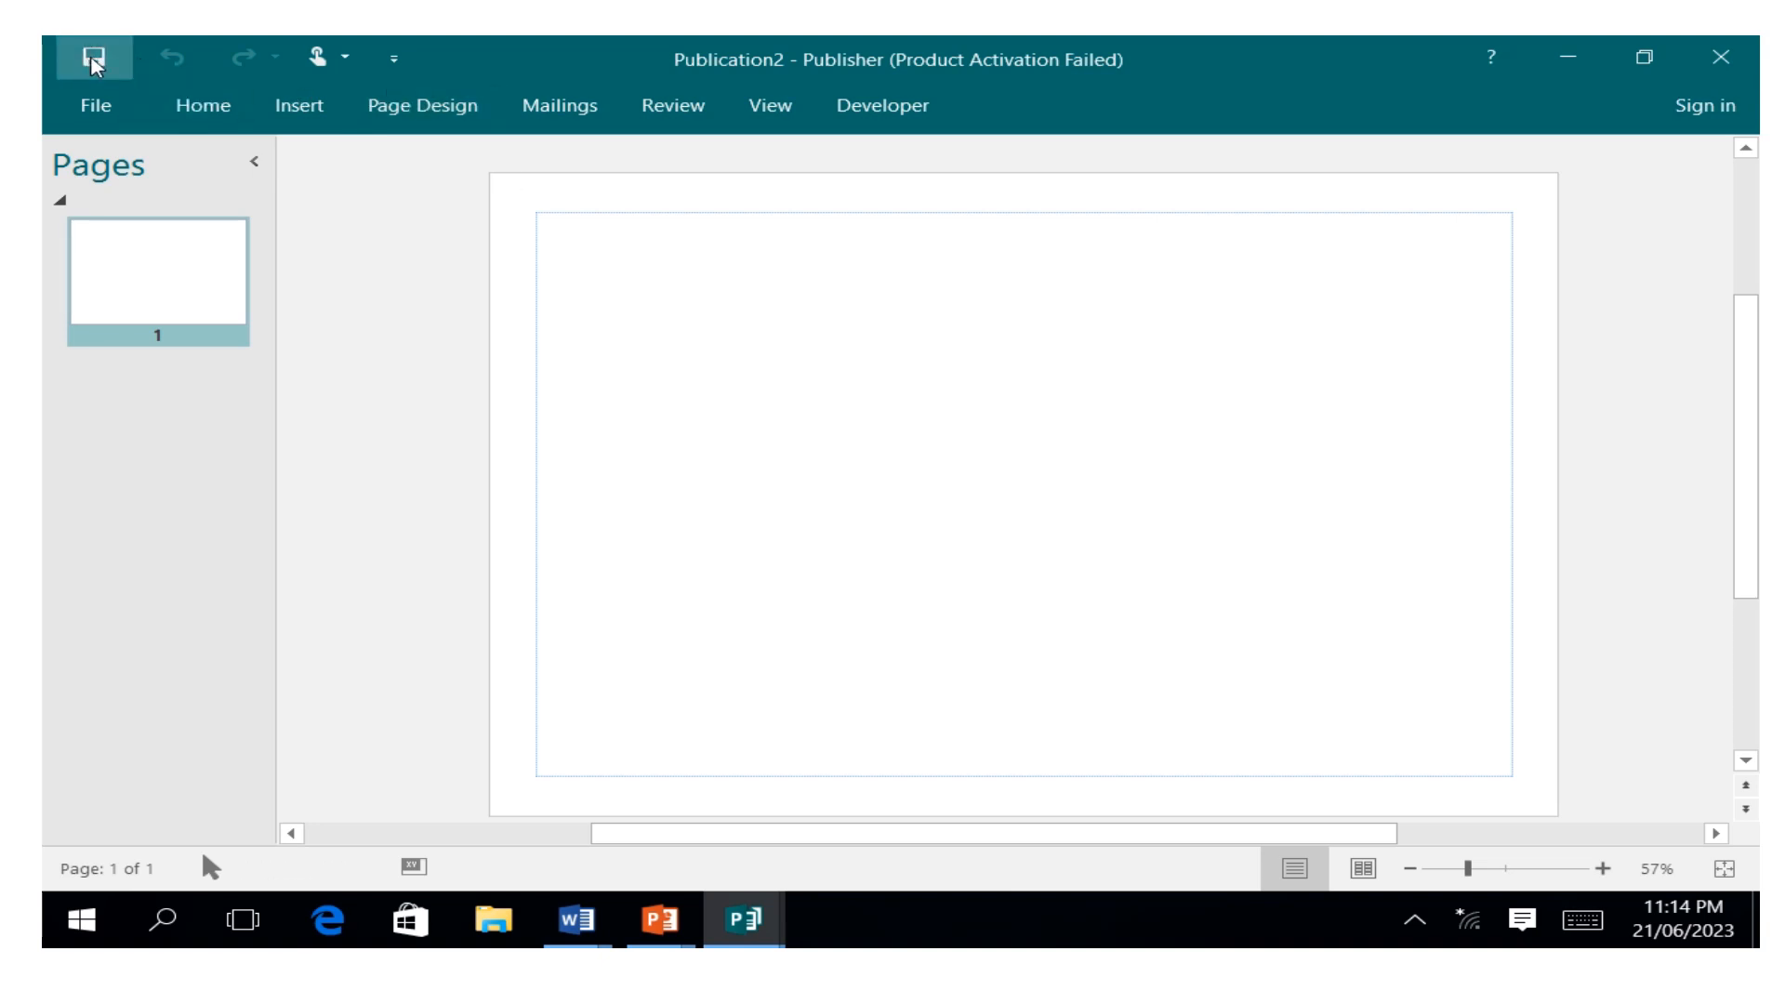
Step: Move the Quick Access Toolbar below the ribbon
{"action": "left_click", "coordinate": [392, 60]}
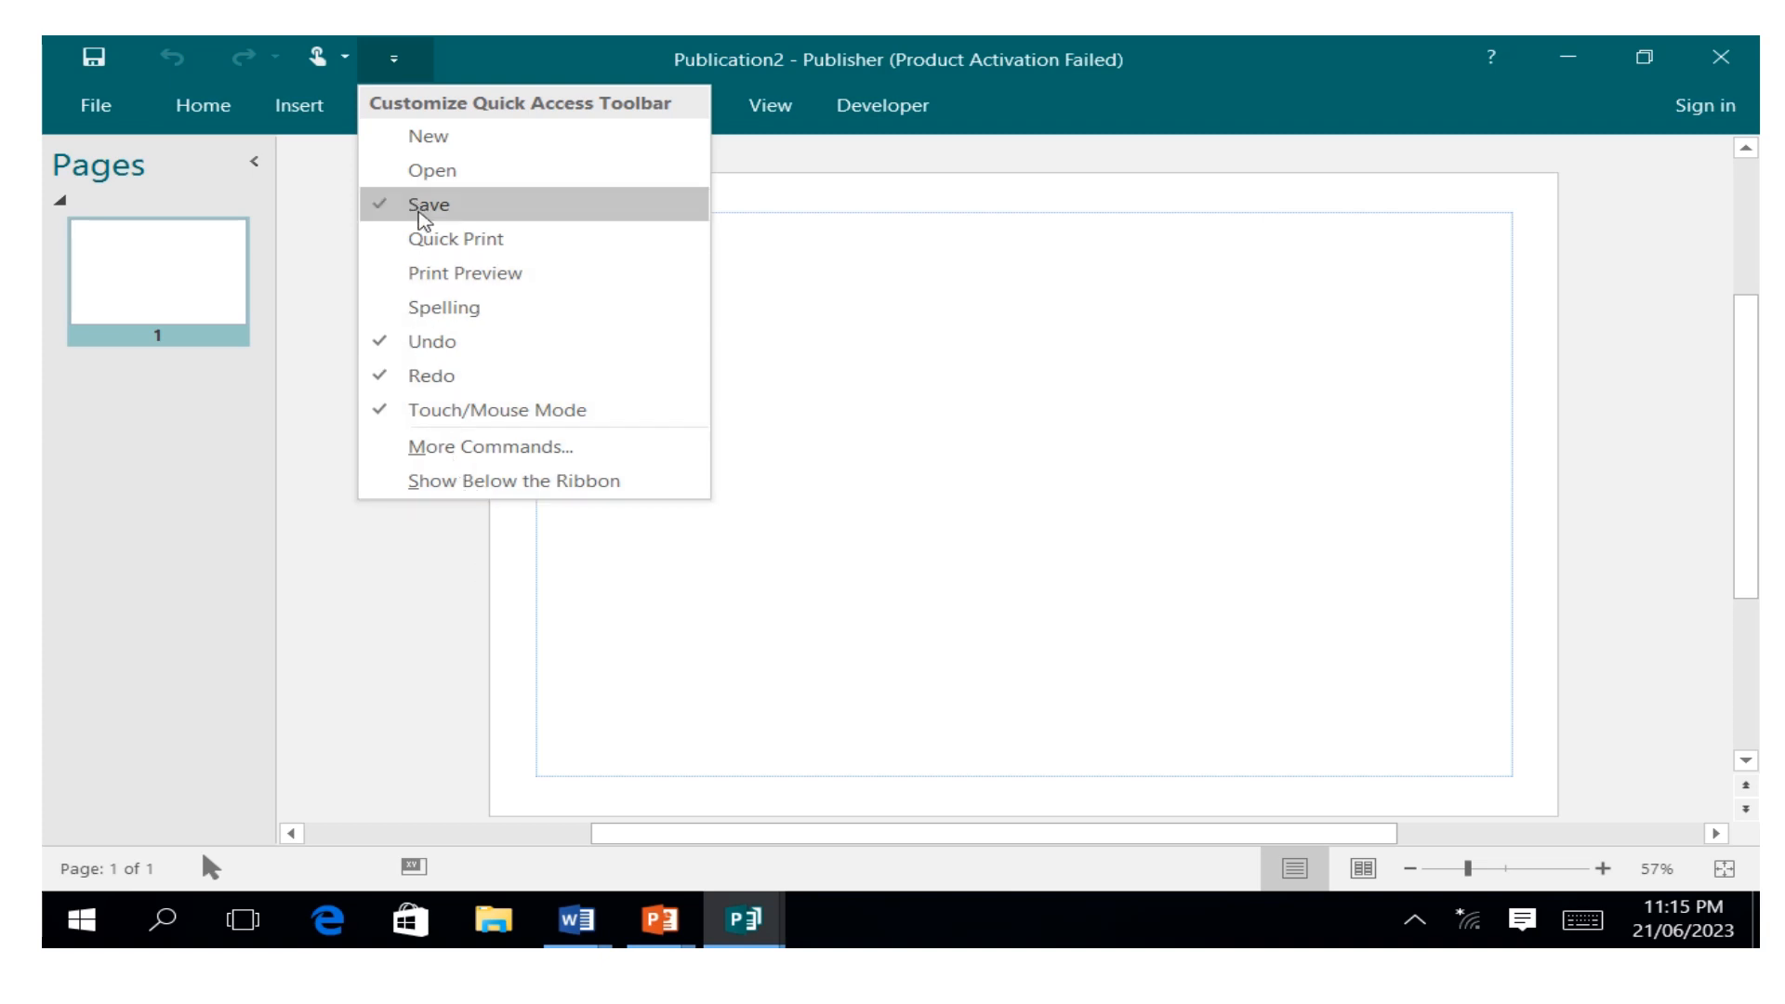
{"action": "left_click", "coordinate": [462, 483]}
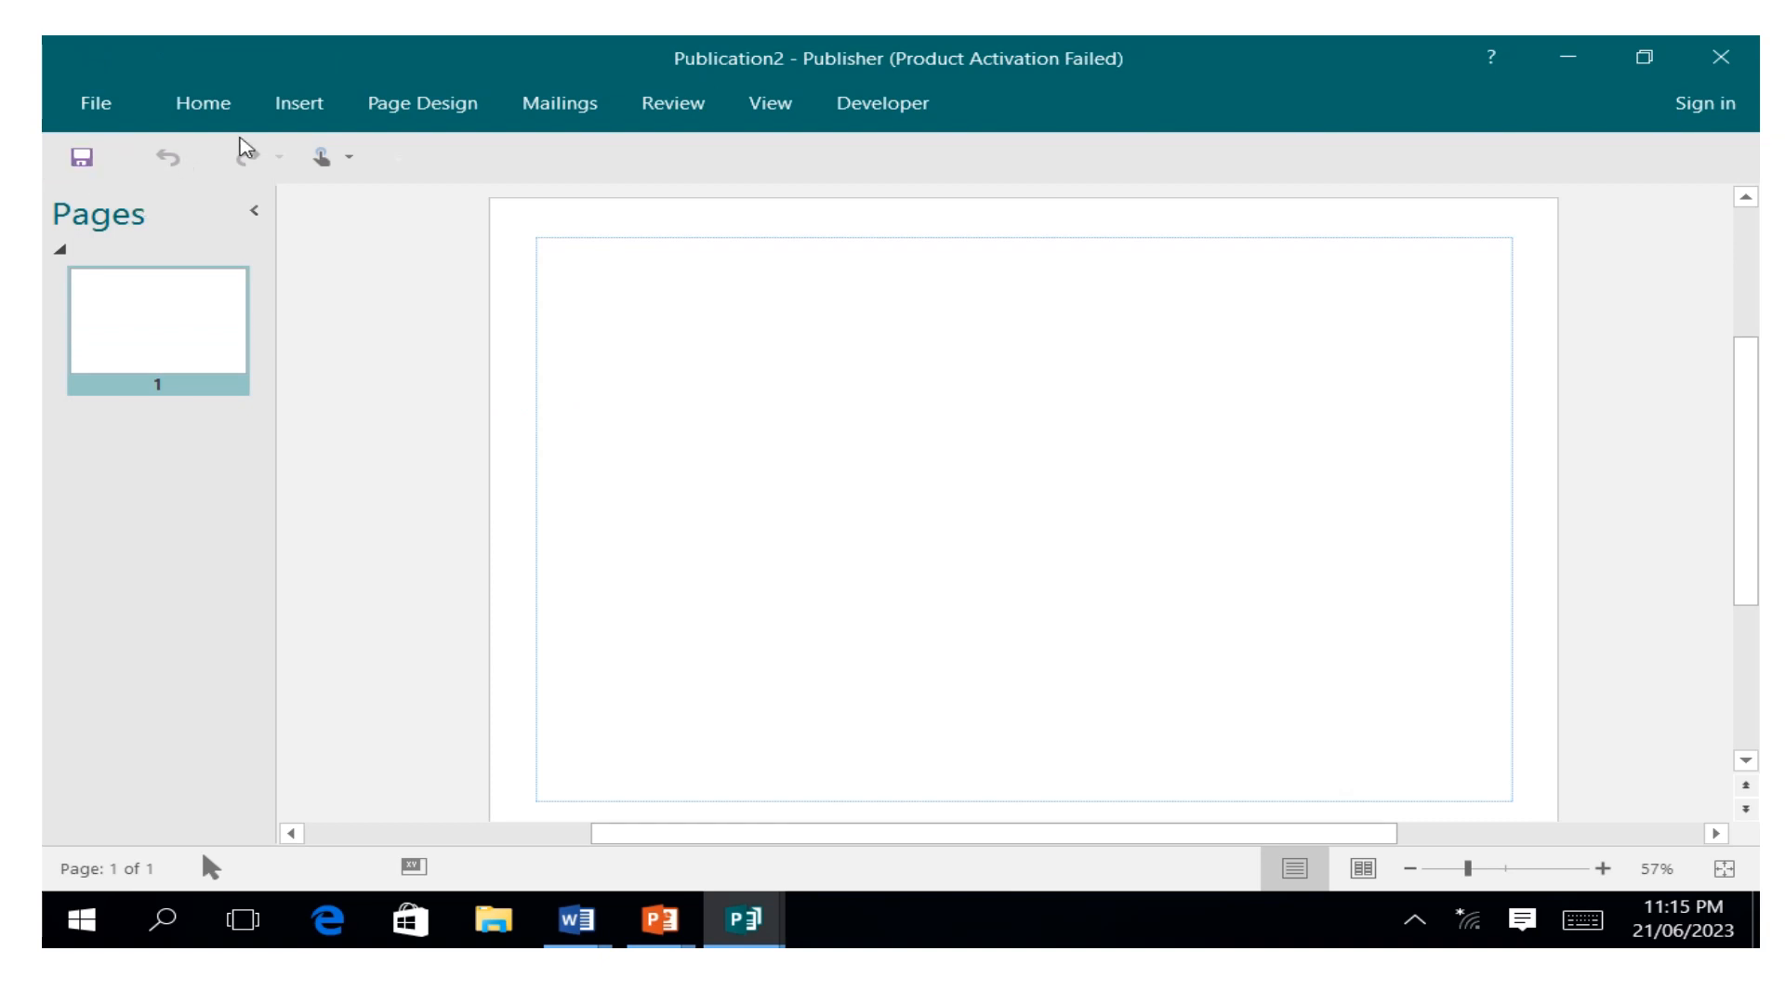
{"action": "mouse_move", "coordinate": [807, 48]}
Step: Review the Touch/Mouse Mode spacing options and choose Touch
{"action": "left_click", "coordinate": [344, 163]}
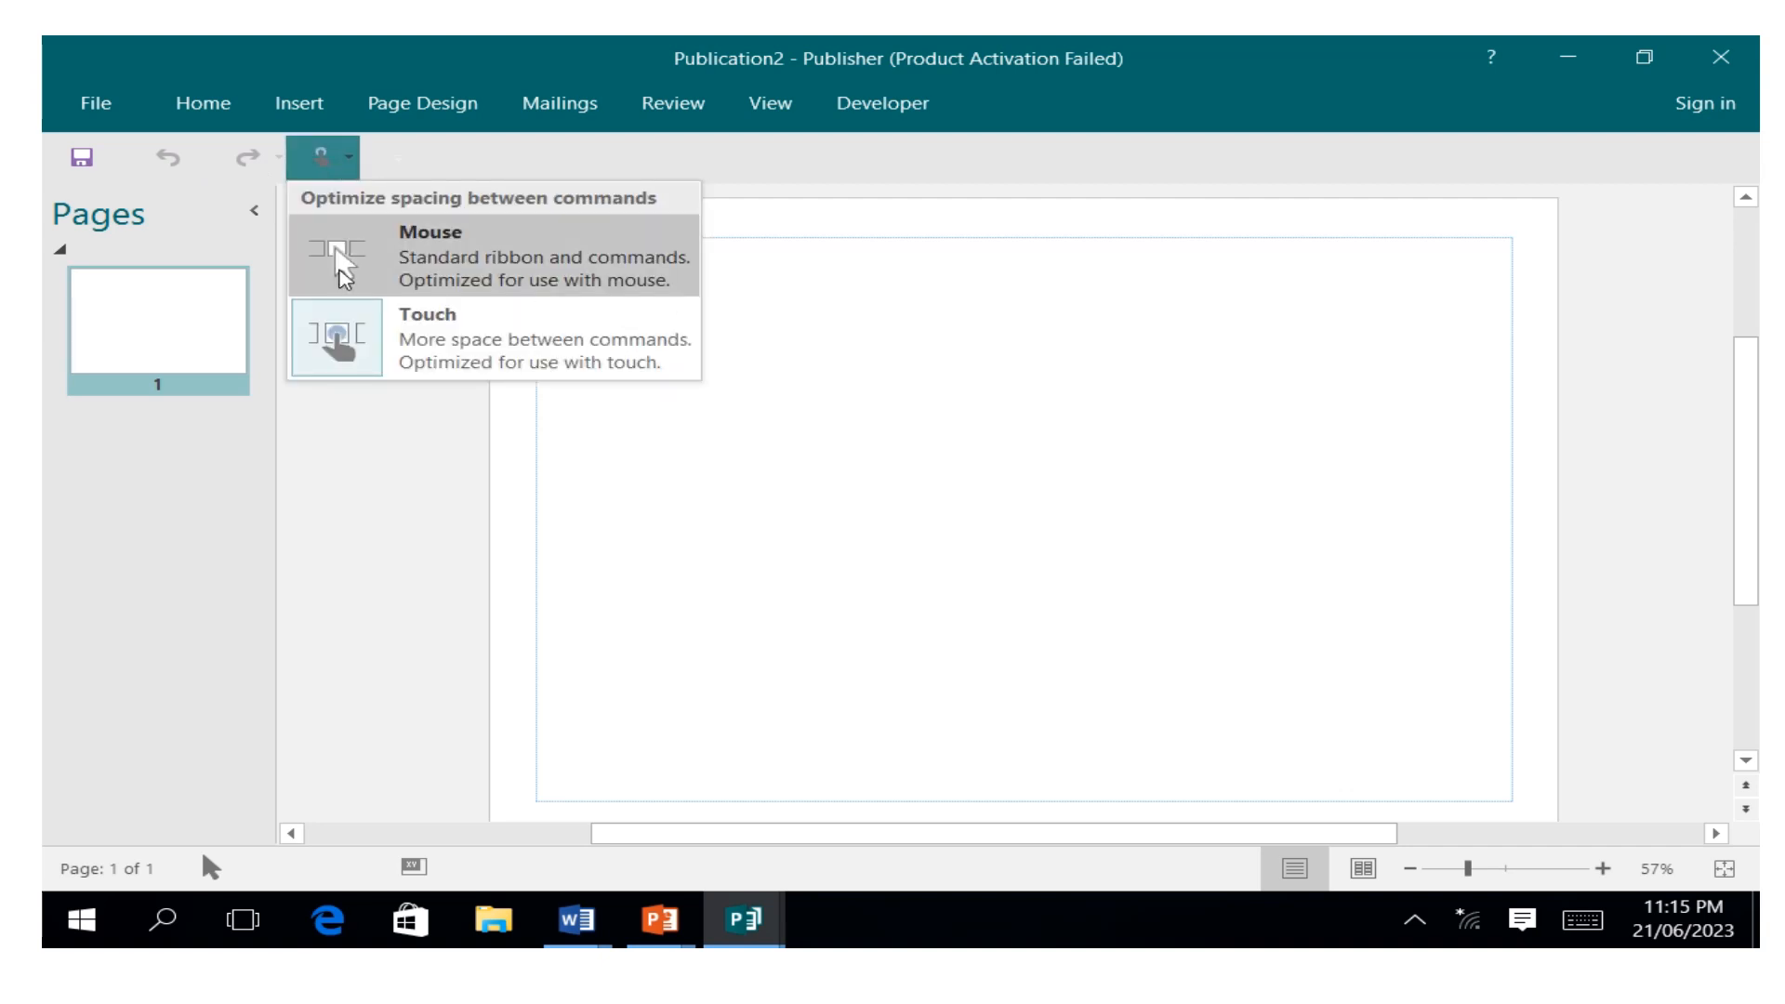
{"action": "left_click", "coordinate": [618, 549]}
{"action": "left_click", "coordinate": [356, 164]}
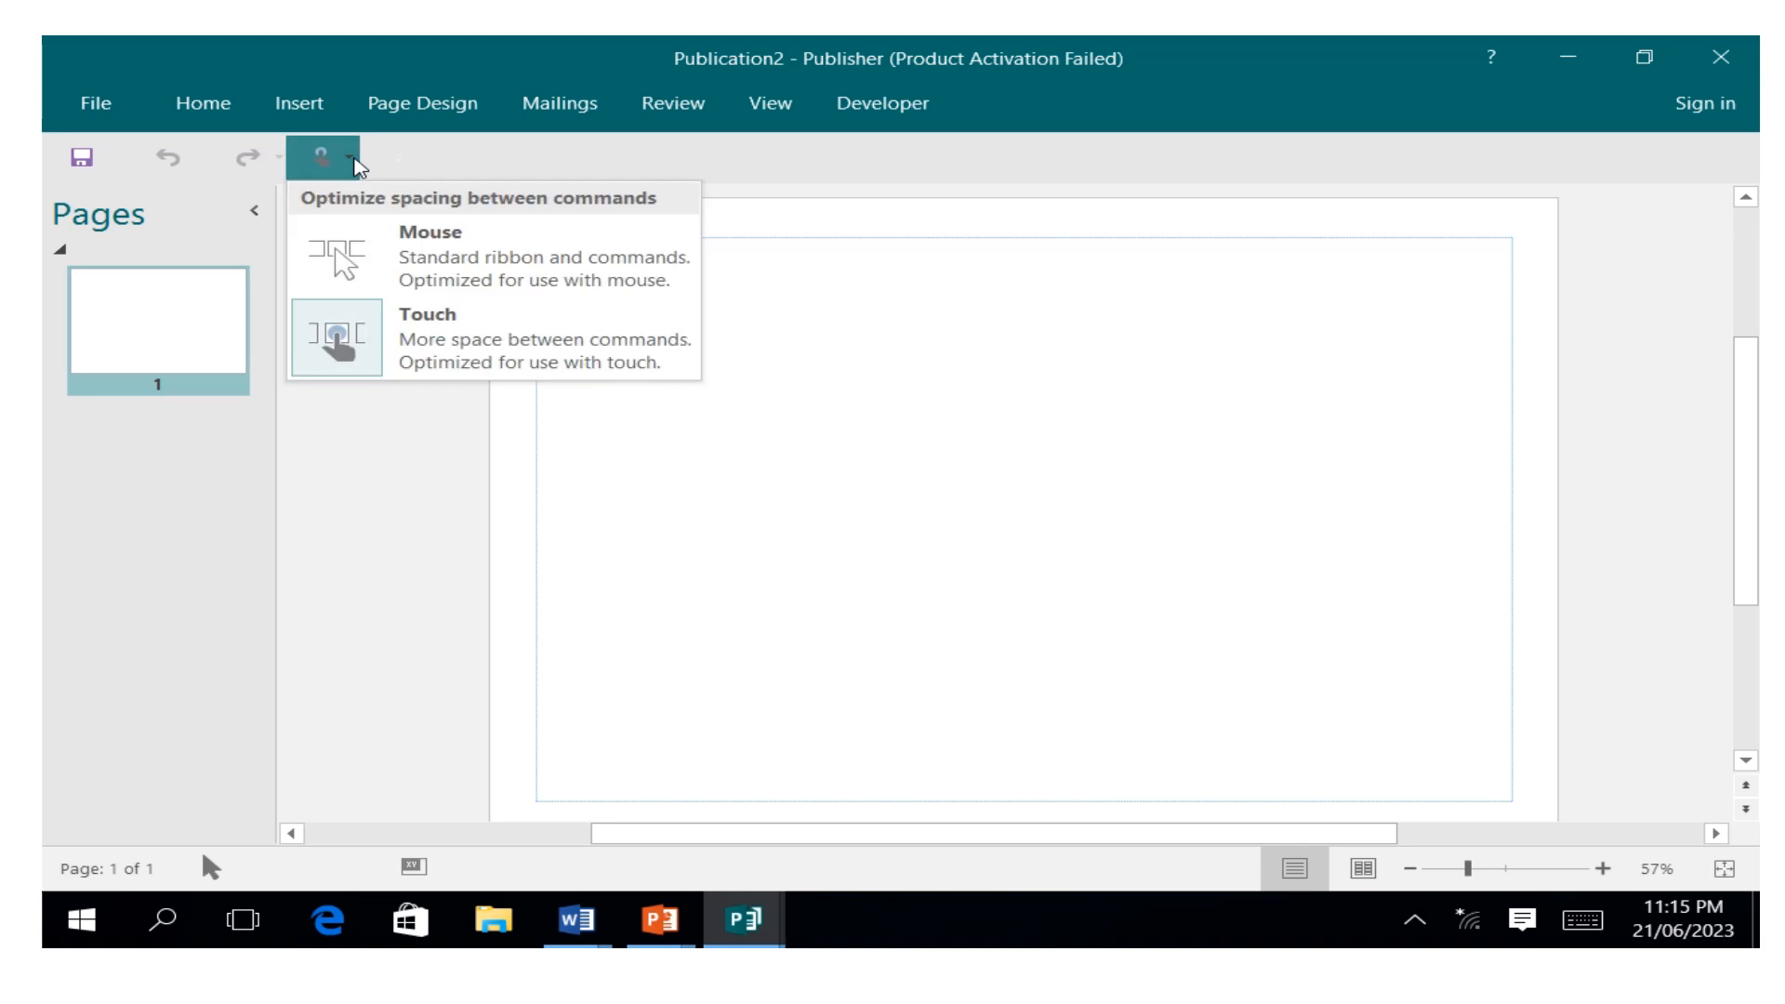
{"action": "left_click", "coordinate": [450, 350]}
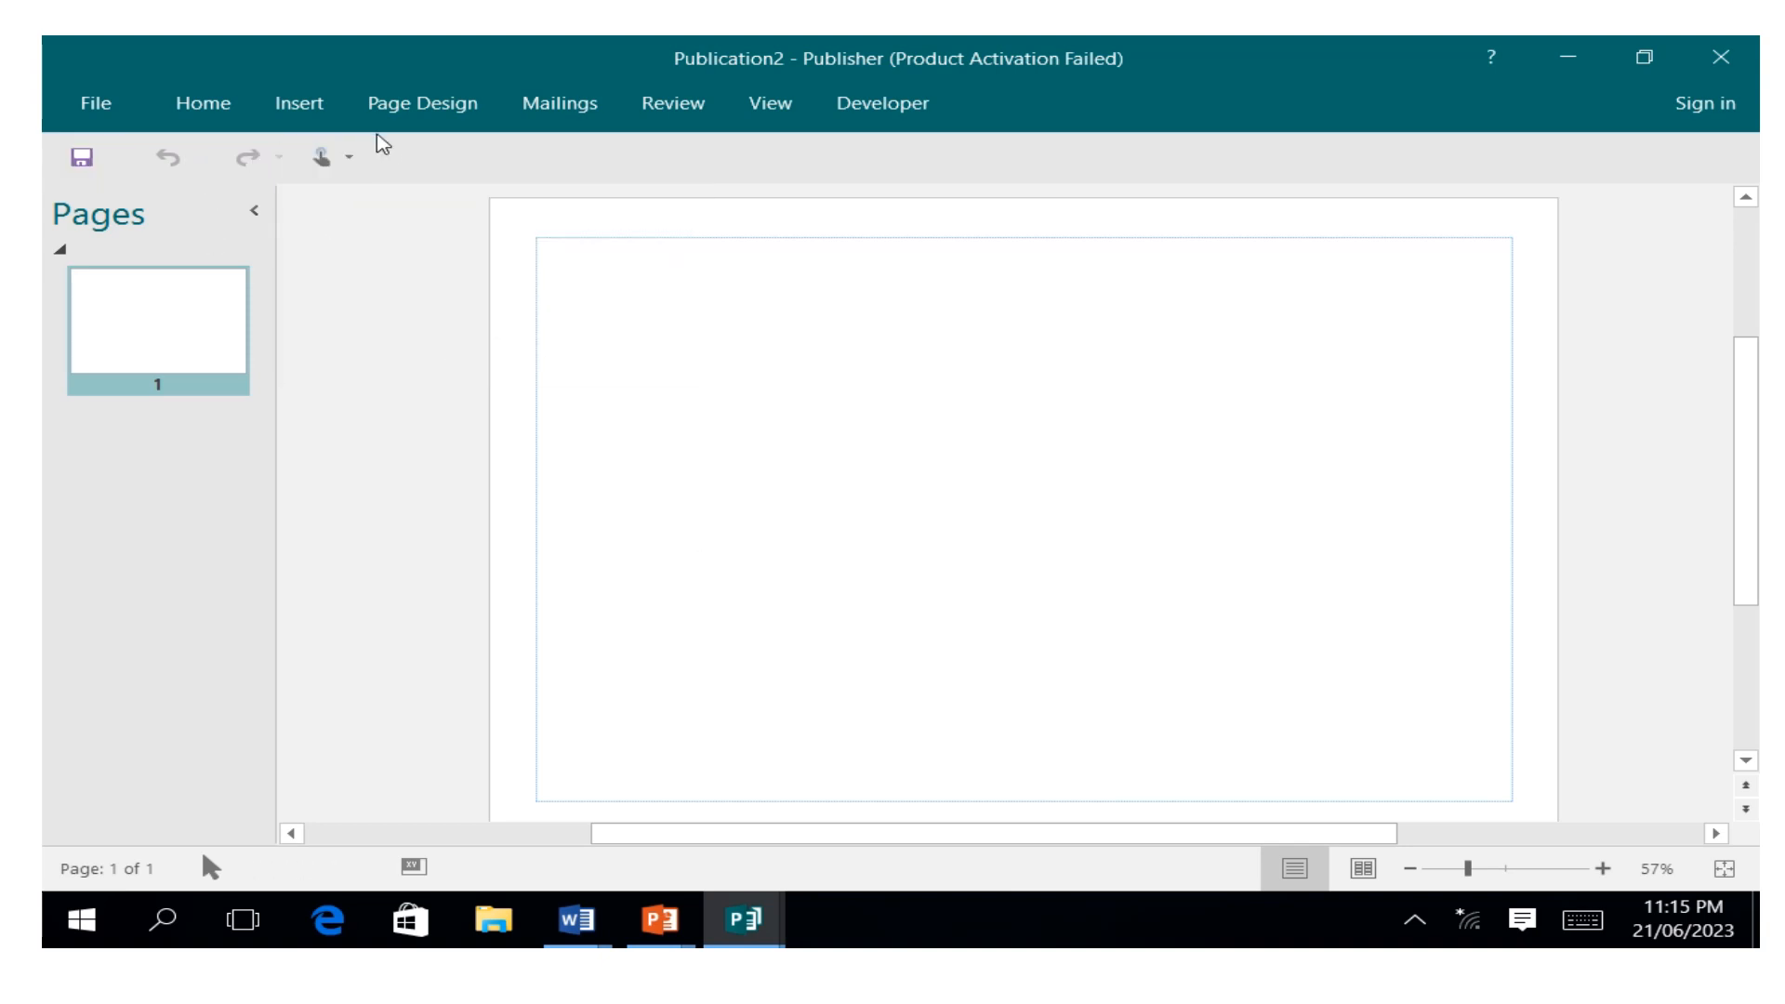
Step: Add the Open command to the Quick Access Toolbar
{"action": "left_click", "coordinate": [402, 155]}
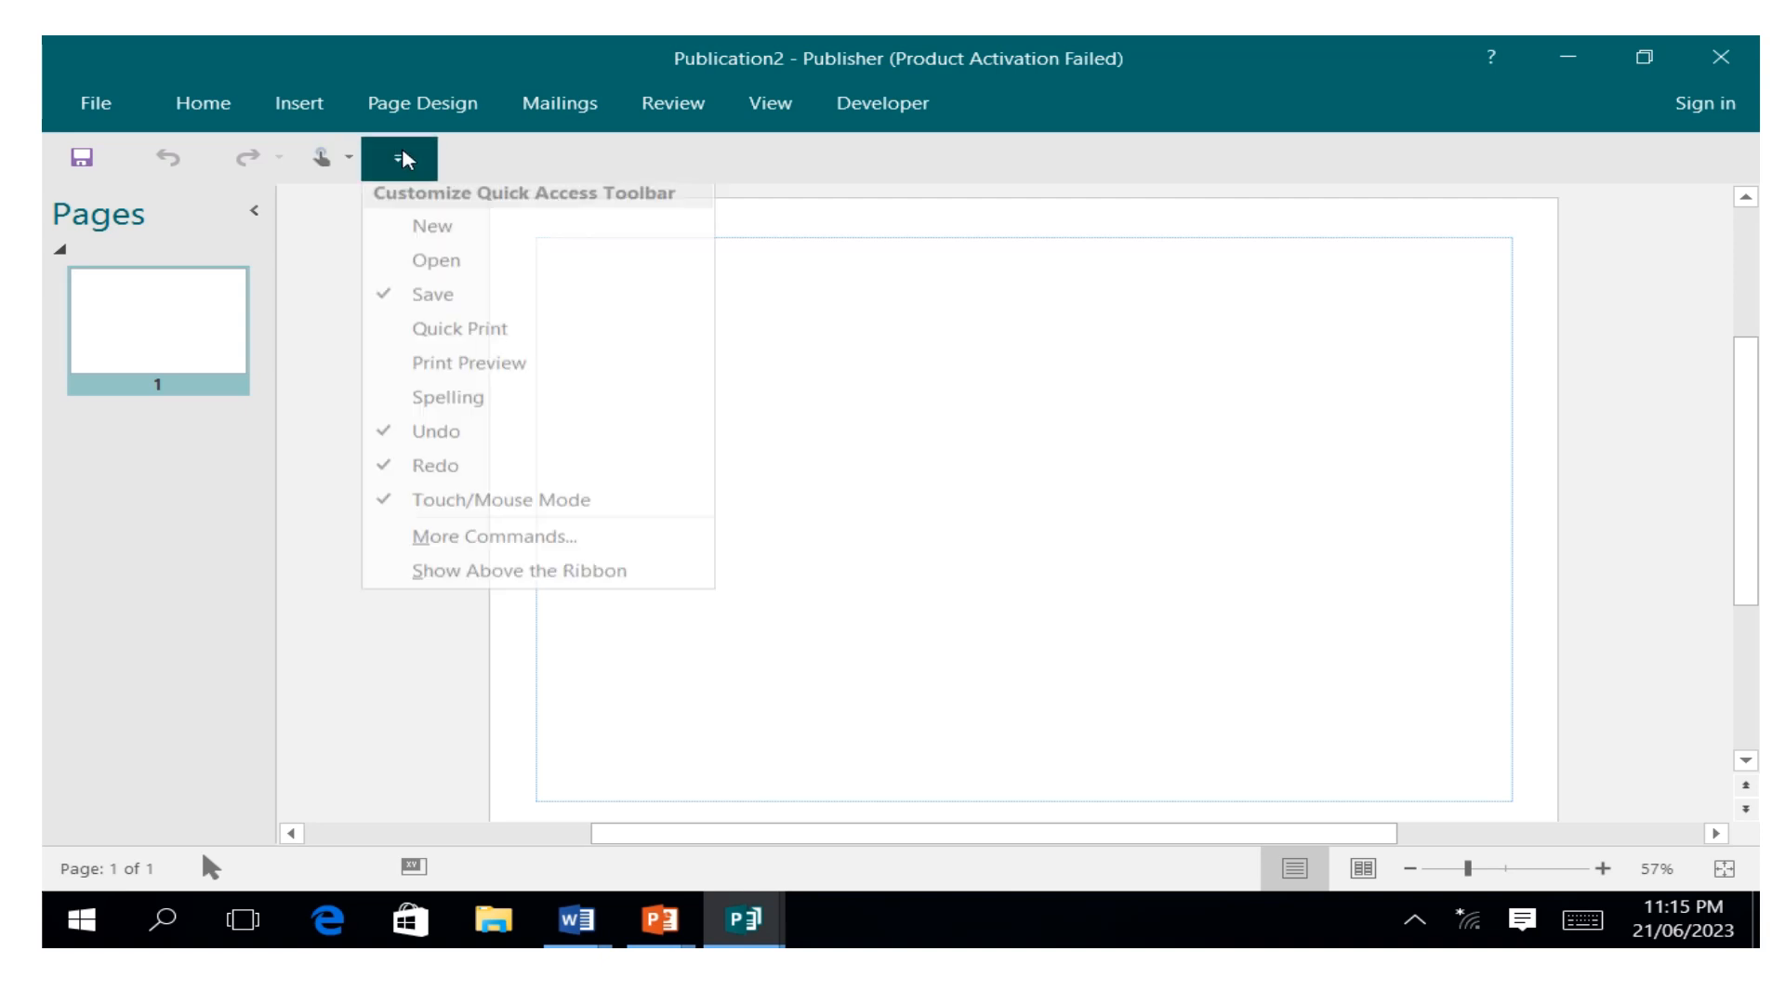
{"action": "left_click", "coordinate": [381, 473]}
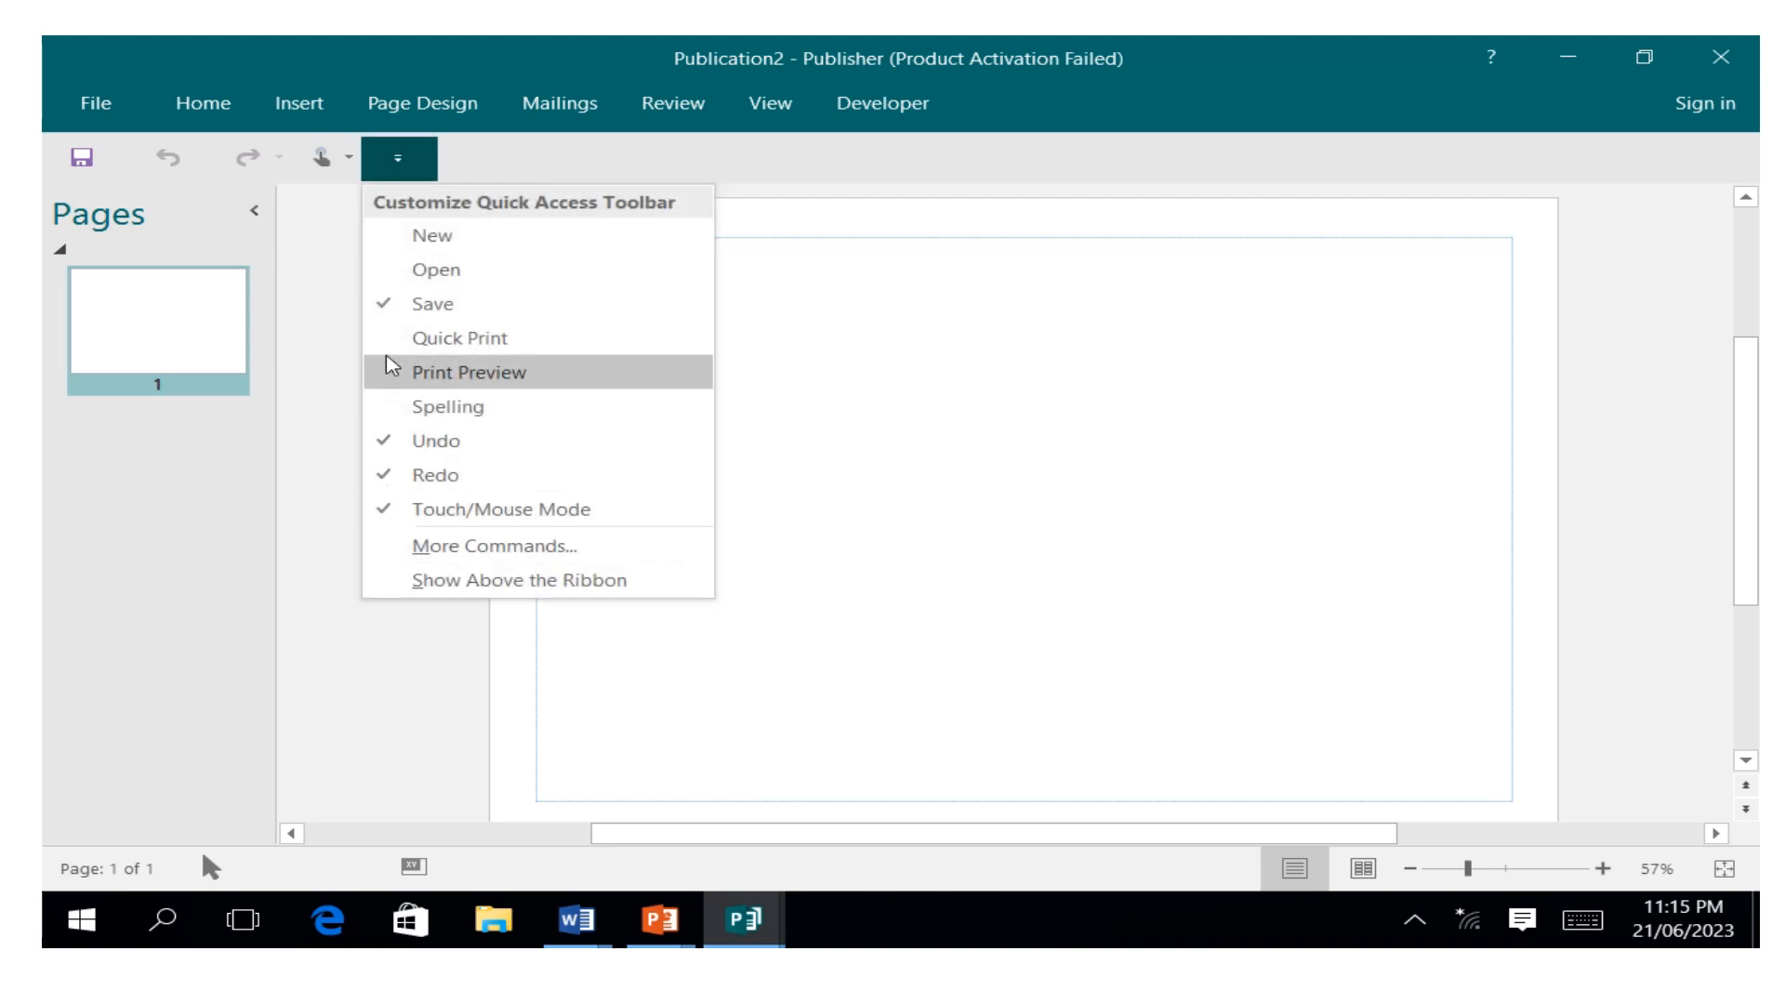
{"action": "left_click", "coordinate": [395, 271]}
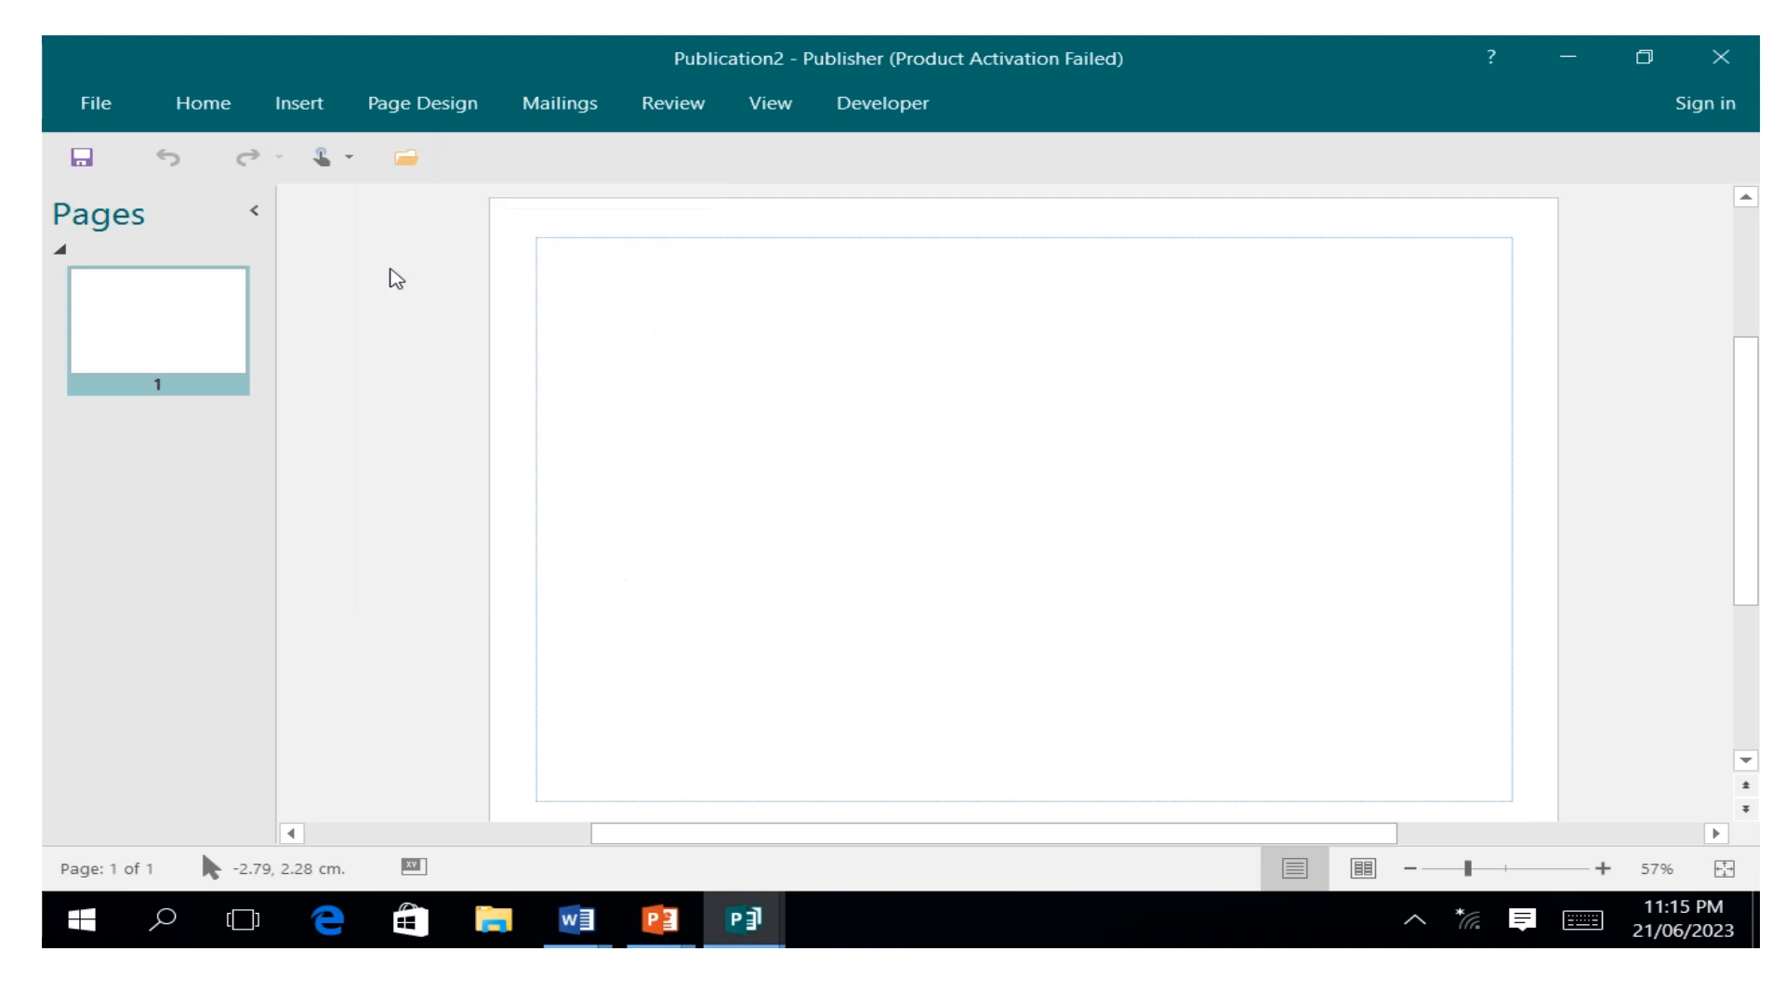
Step: Examine the additional commands available for the Quick Access Toolbar, and leave its customization settings without changes
{"action": "left_click", "coordinate": [488, 154]}
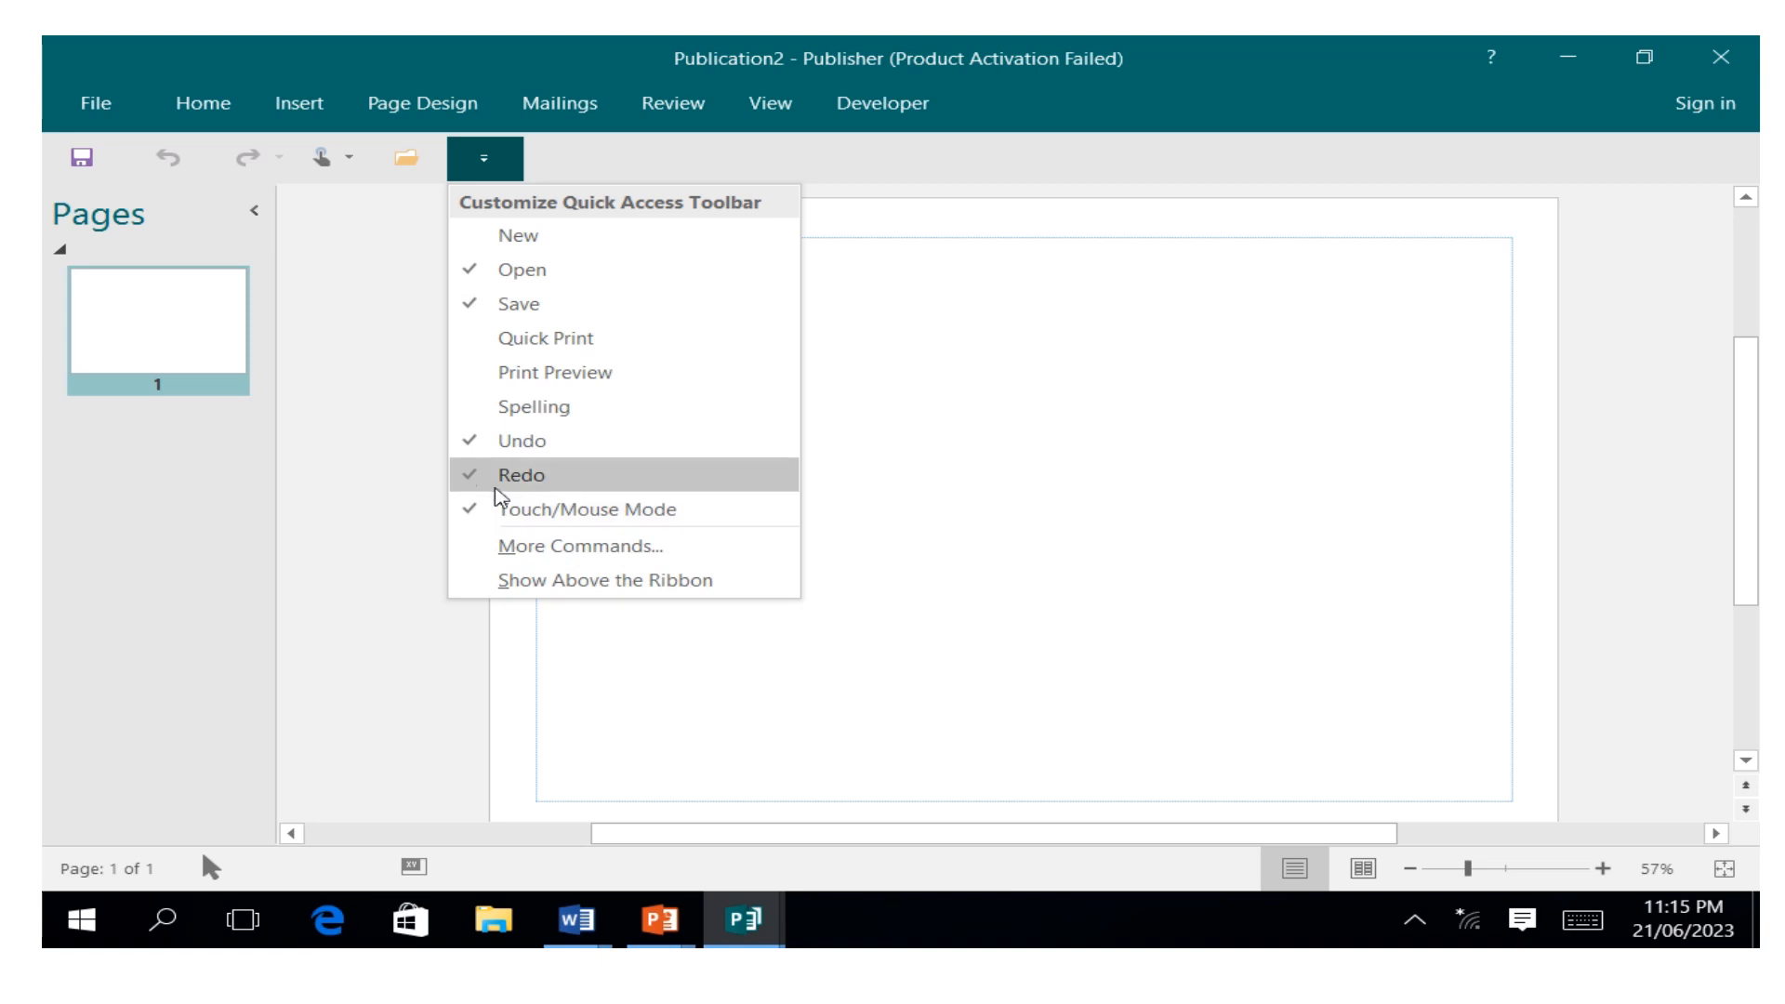
{"action": "left_click", "coordinate": [520, 546]}
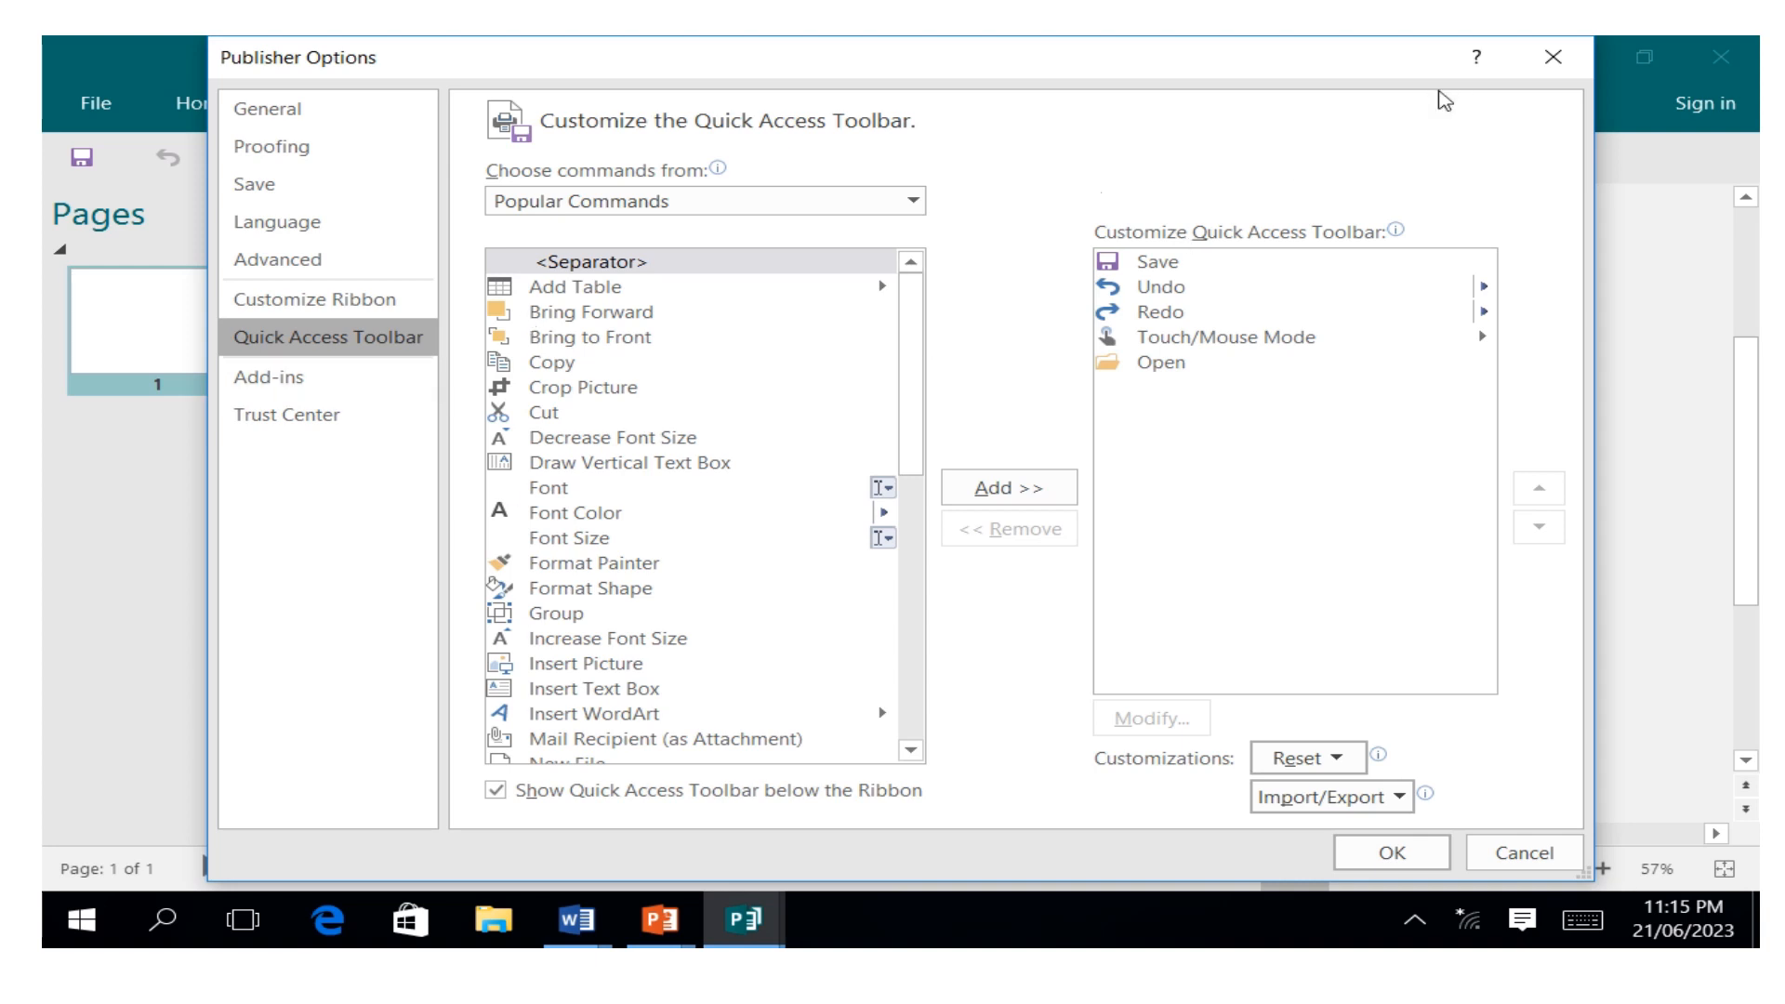
{"action": "left_click", "coordinate": [1552, 56]}
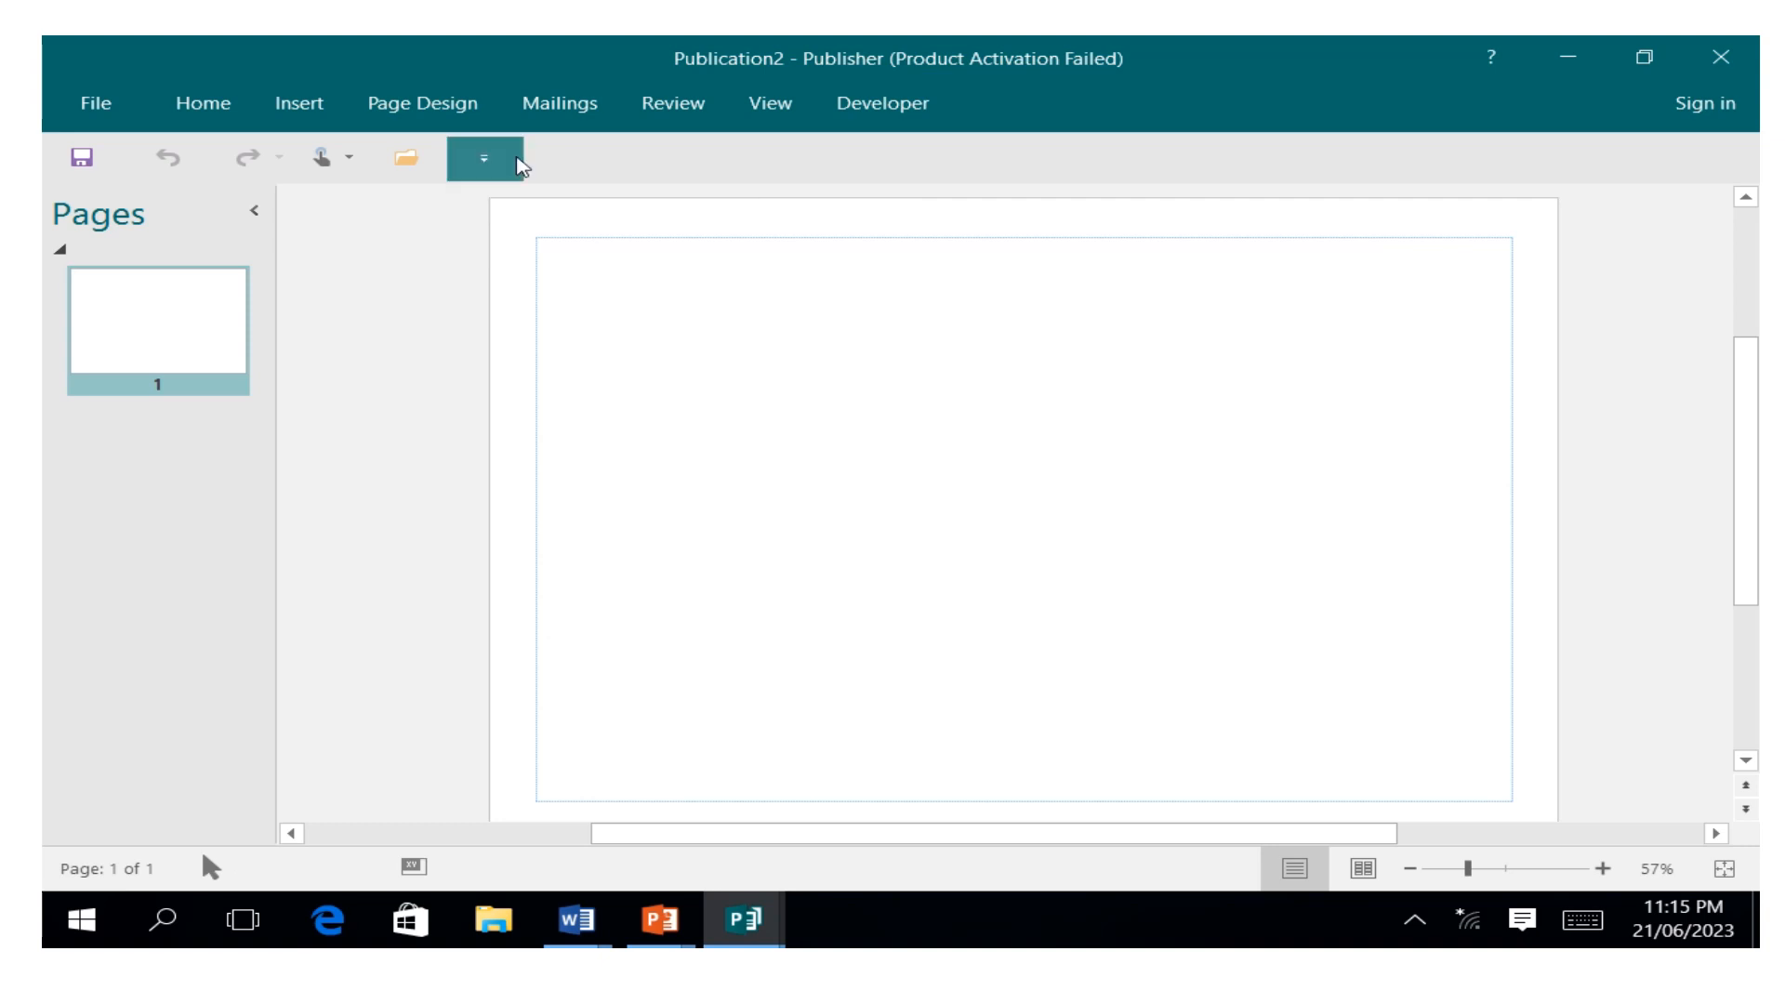
{"action": "left_click", "coordinate": [486, 163]}
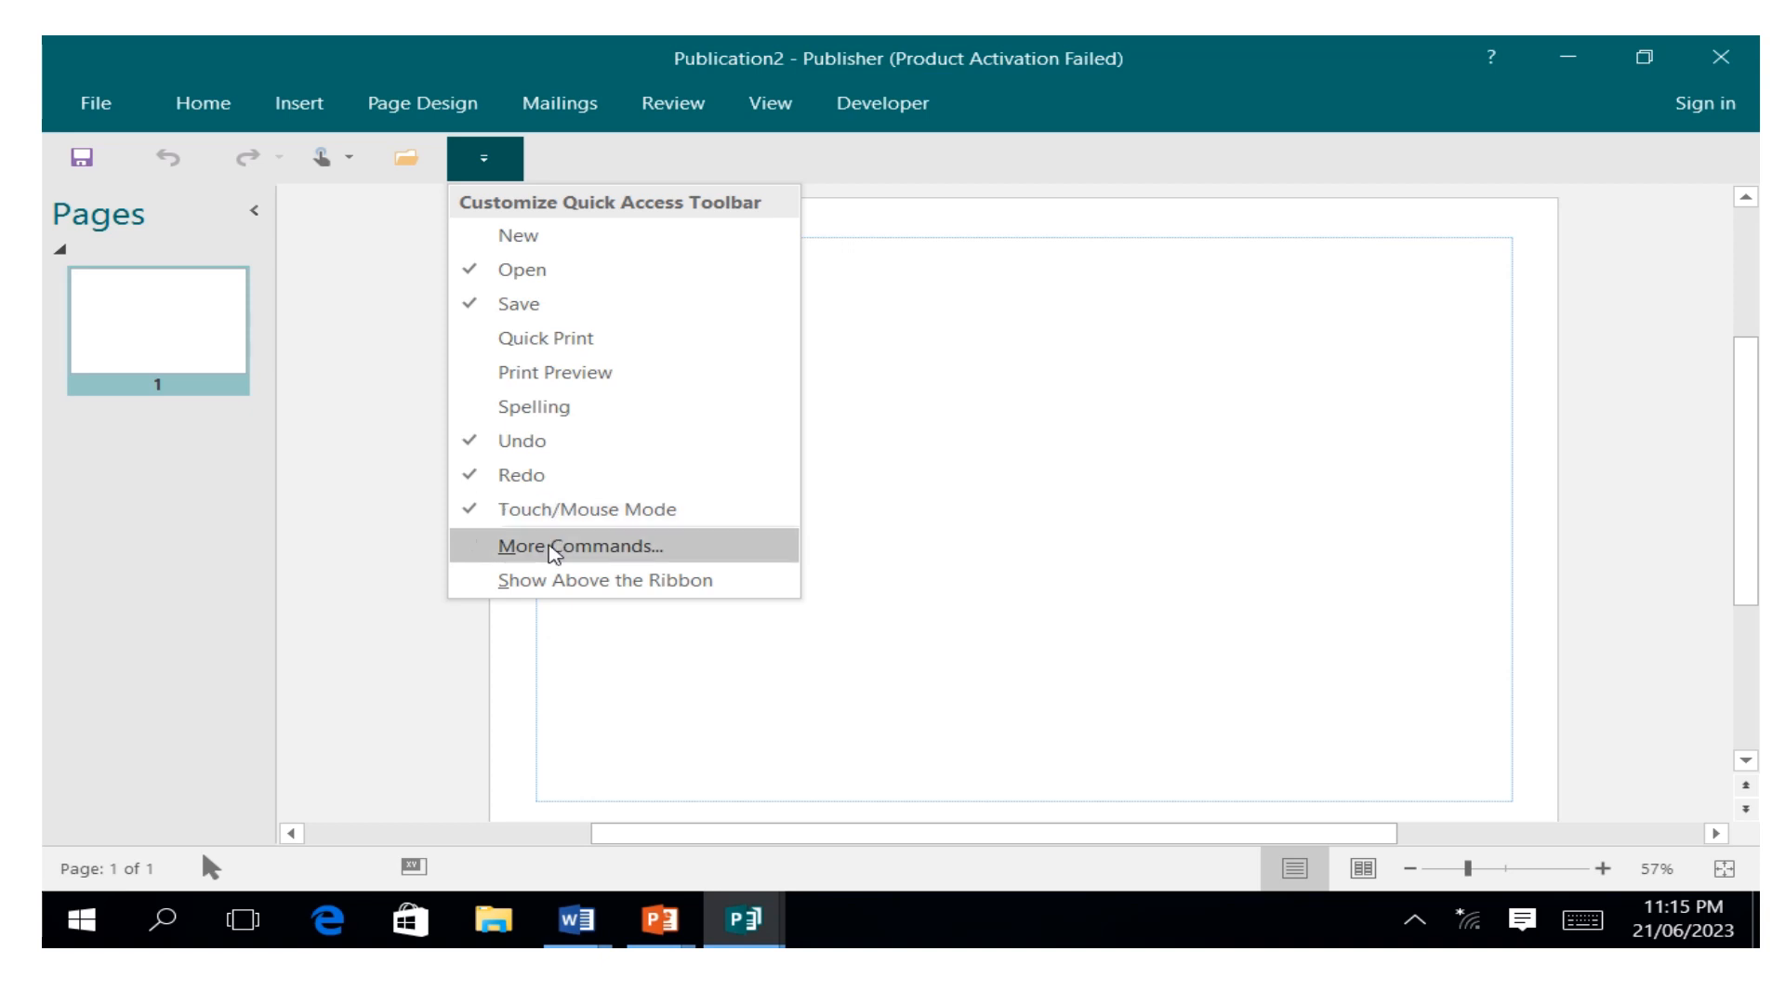
{"action": "left_click", "coordinate": [1139, 452]}
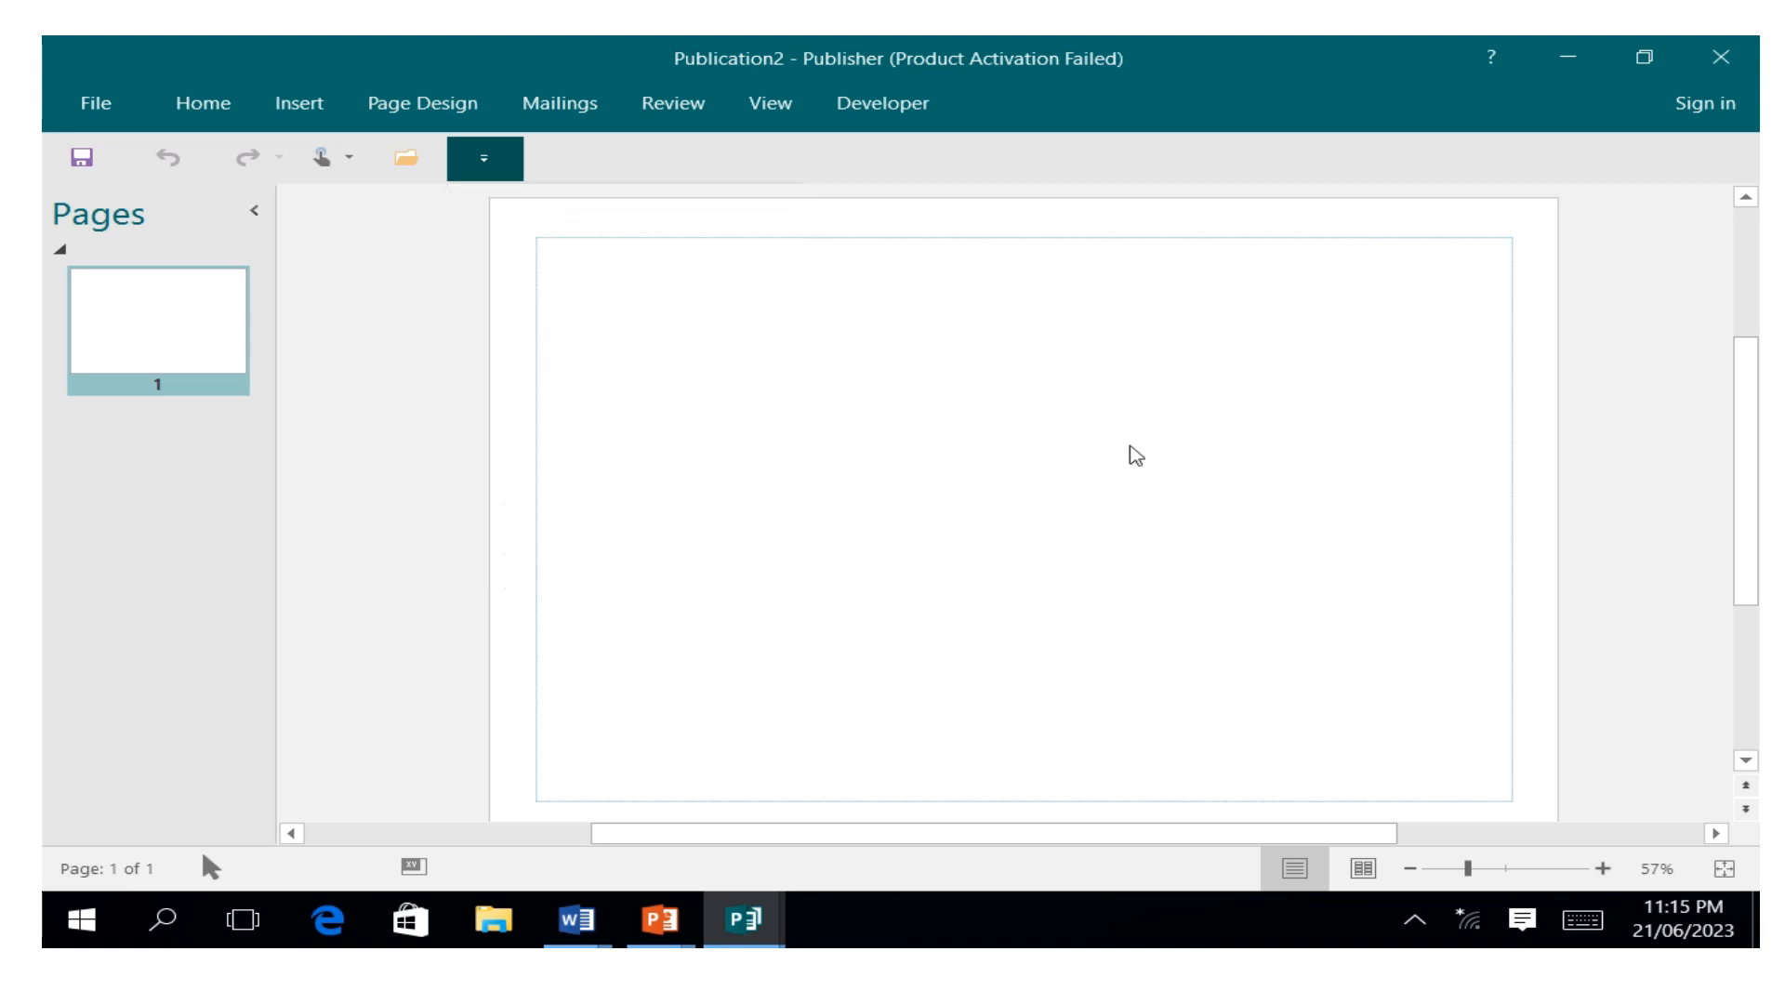
Step: Examine the Customize Ribbon settings in the program options, then close them without changes
{"action": "left_click", "coordinate": [98, 113]}
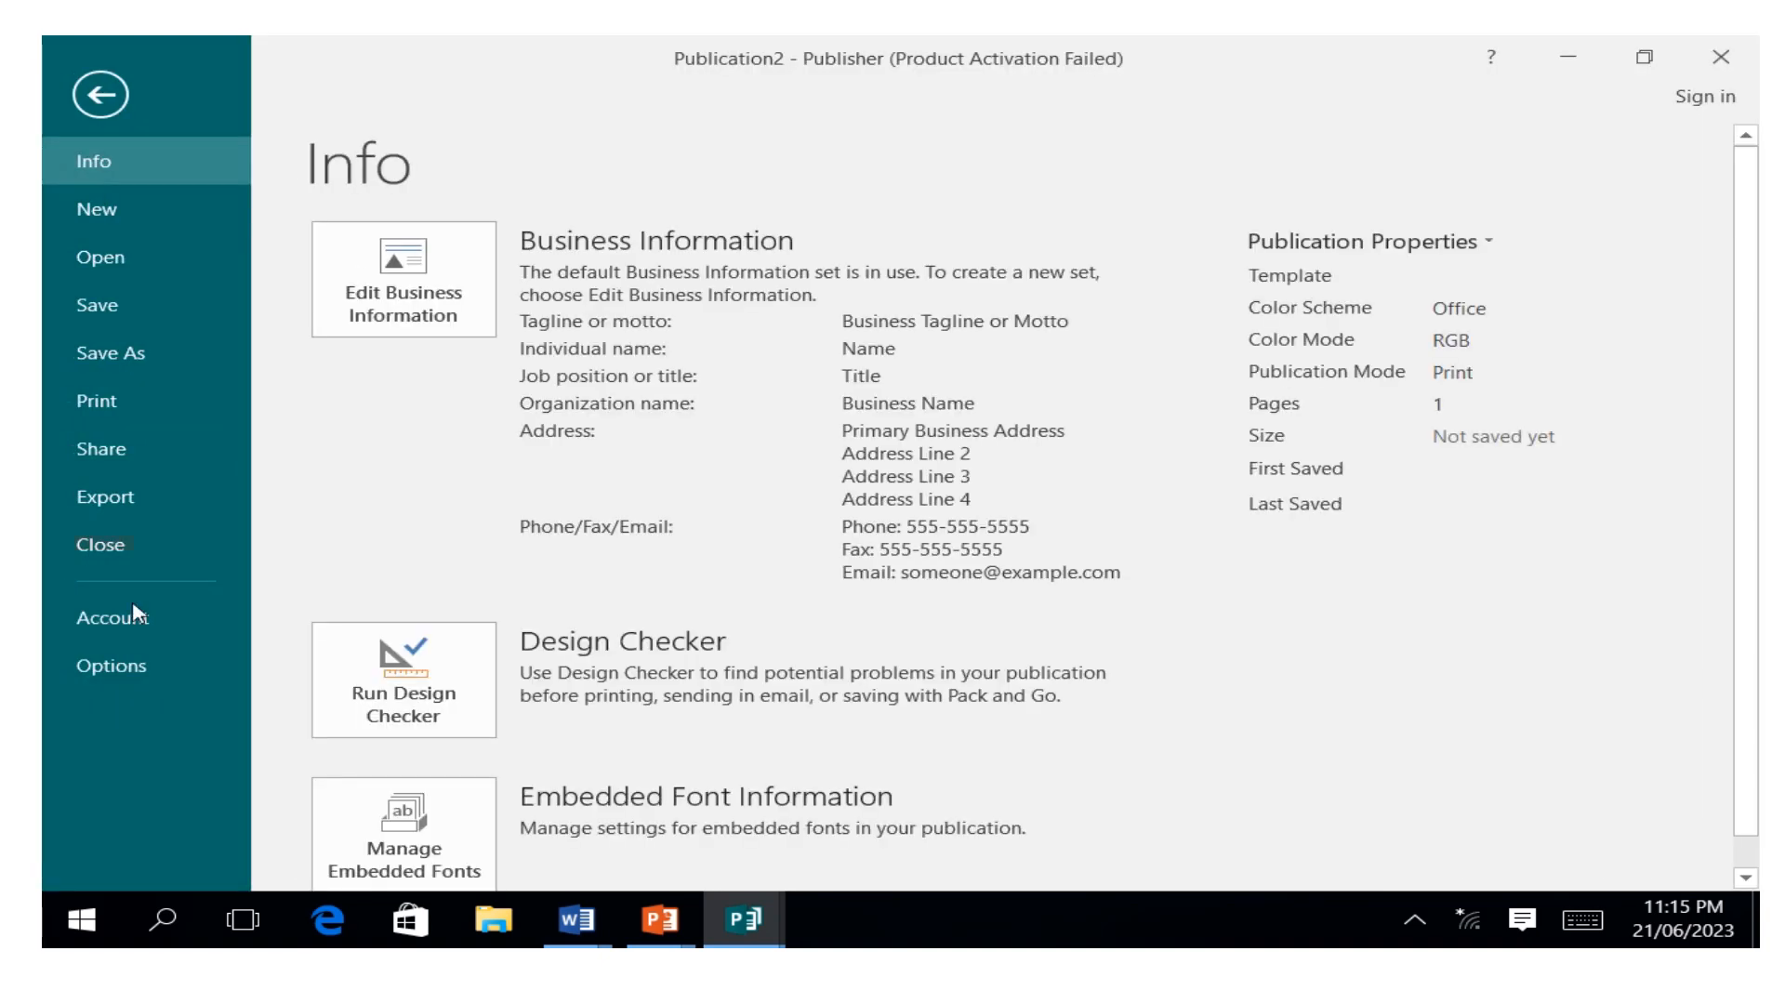
{"action": "left_click", "coordinate": [138, 666]}
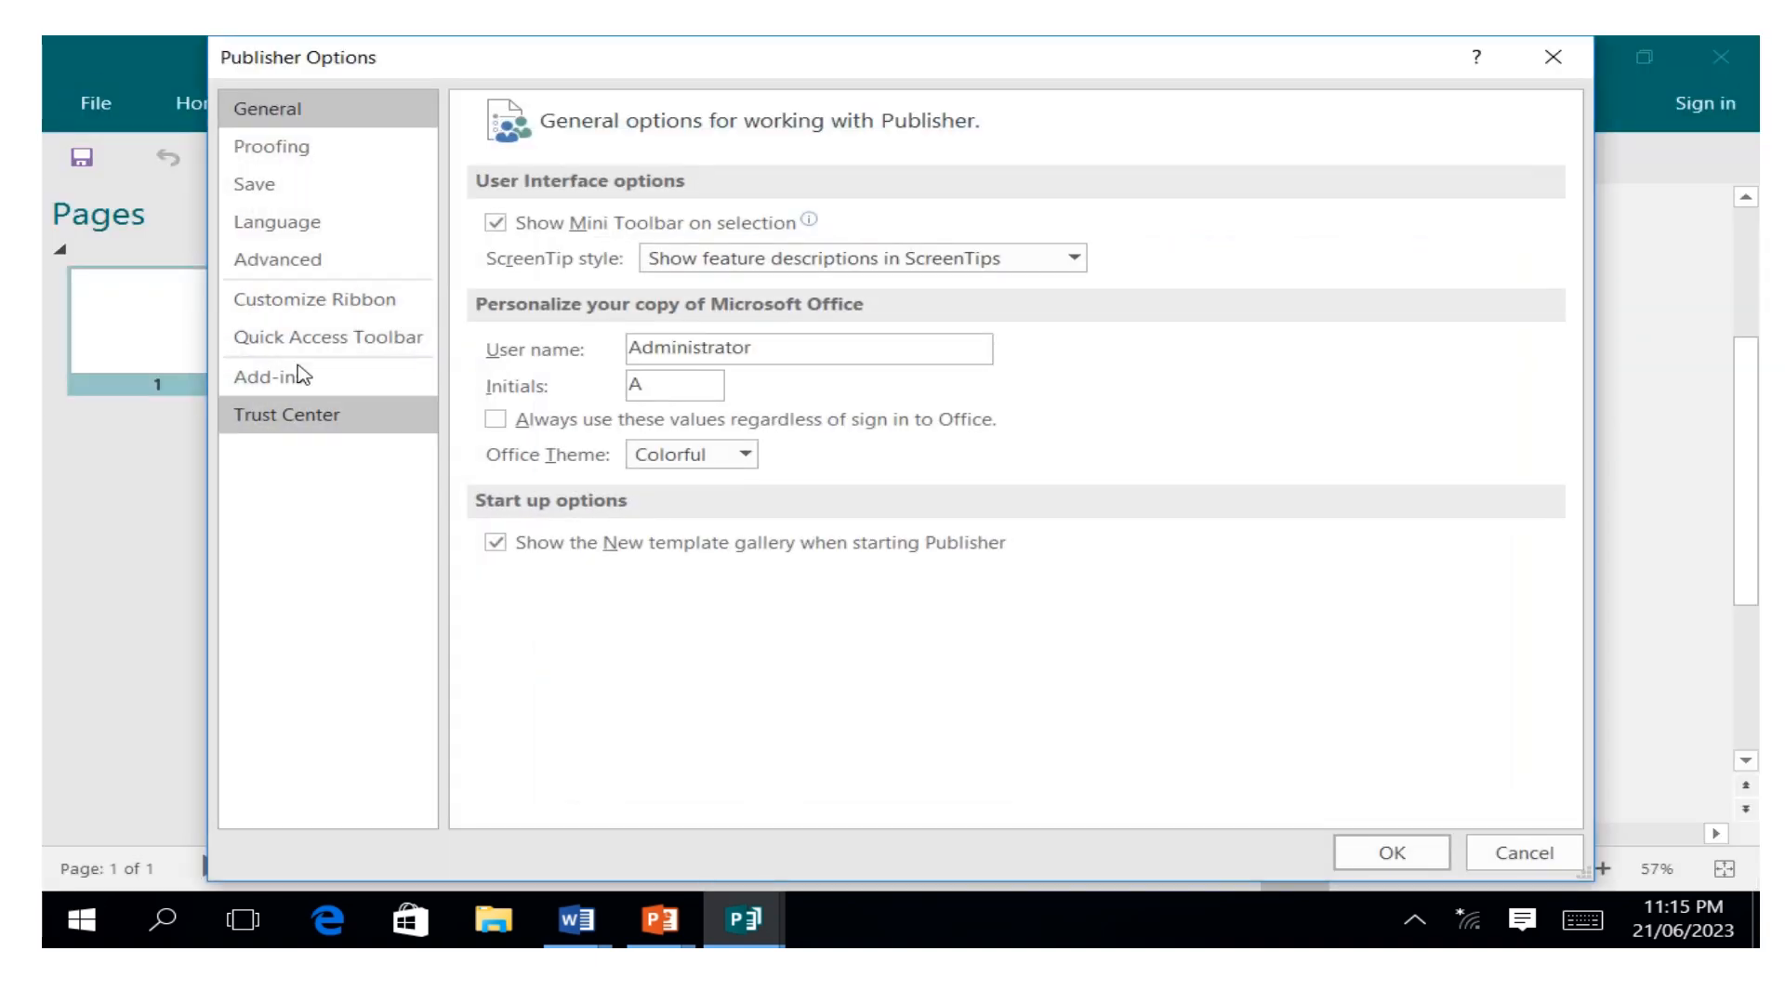
{"action": "left_click", "coordinate": [300, 307]}
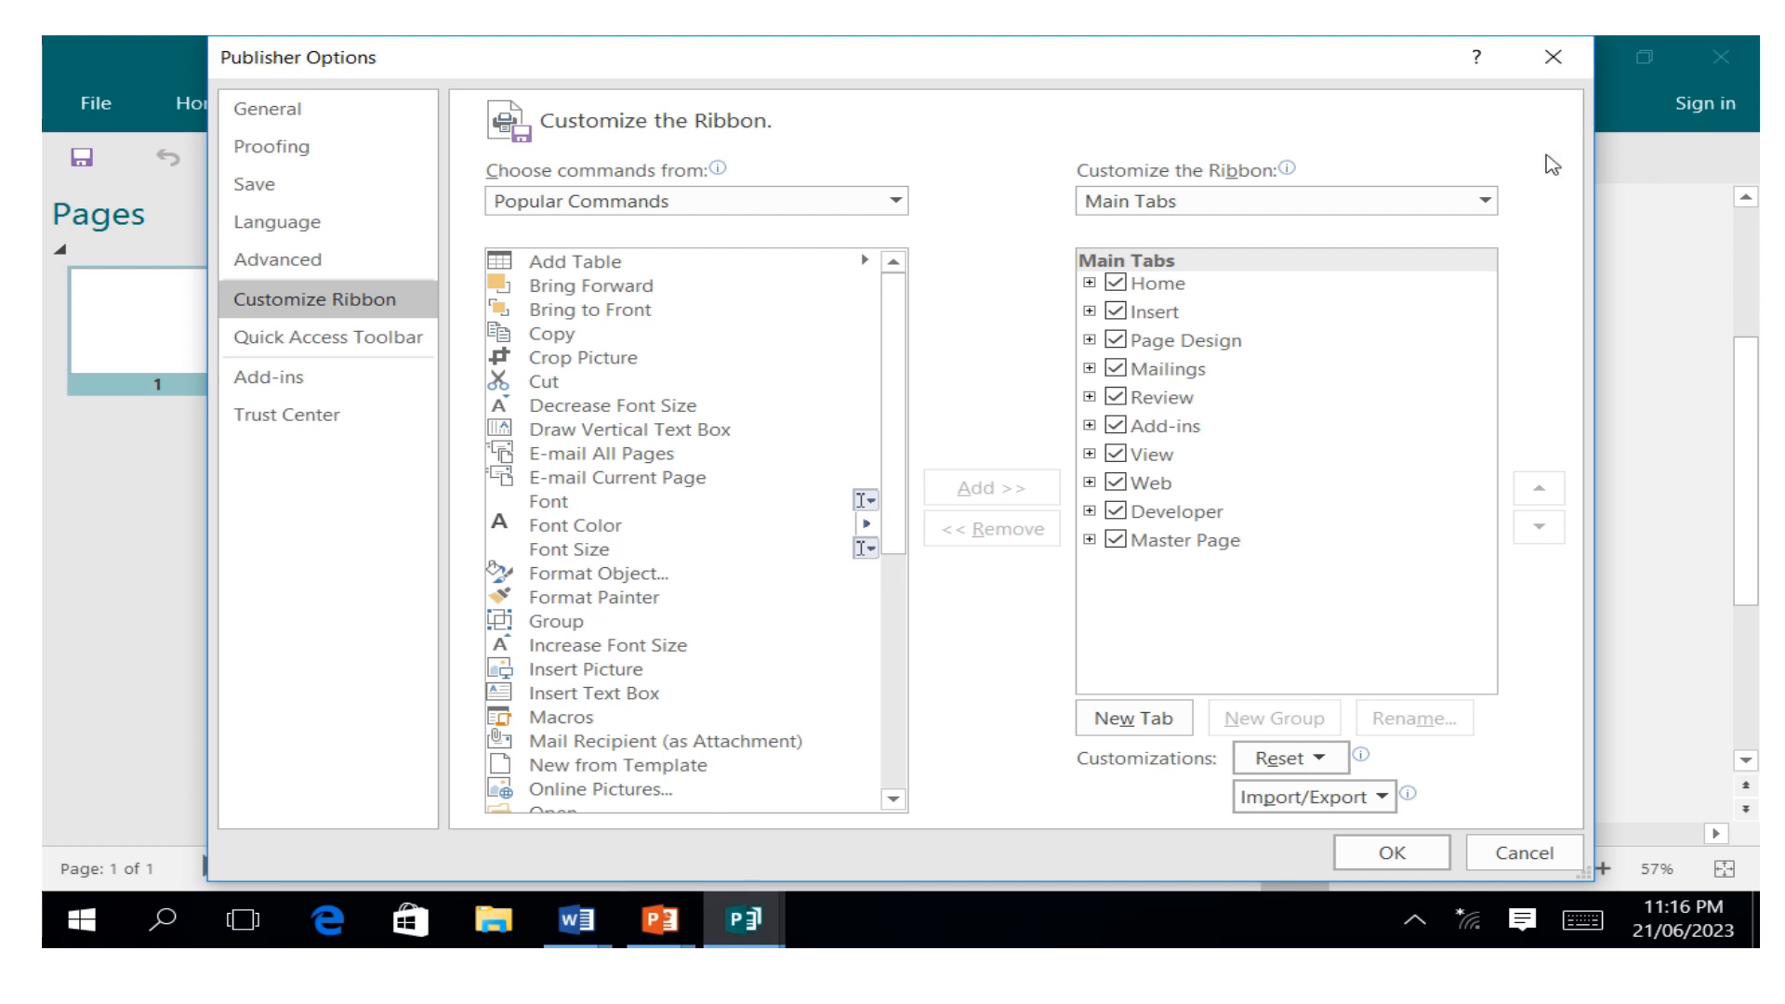
{"action": "left_click", "coordinate": [1553, 57]}
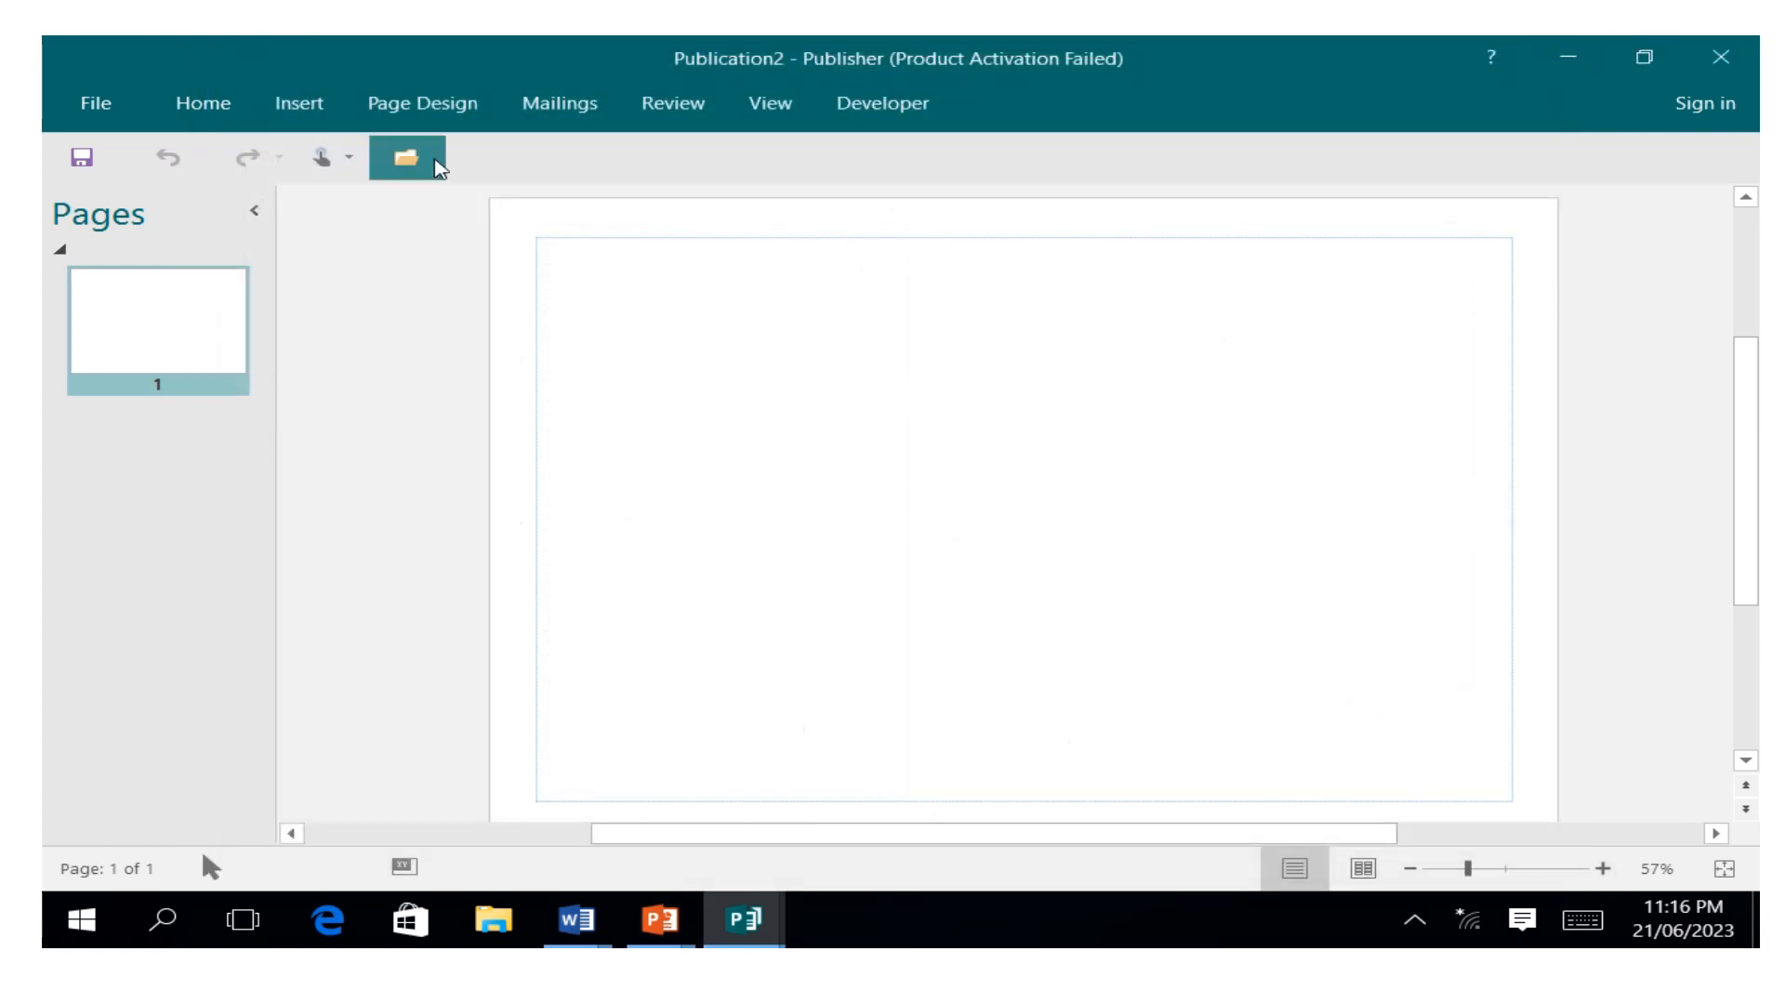
Step: Move the Quick Access Toolbar back above the ribbon and remove its Open command
{"action": "left_click", "coordinate": [480, 163]}
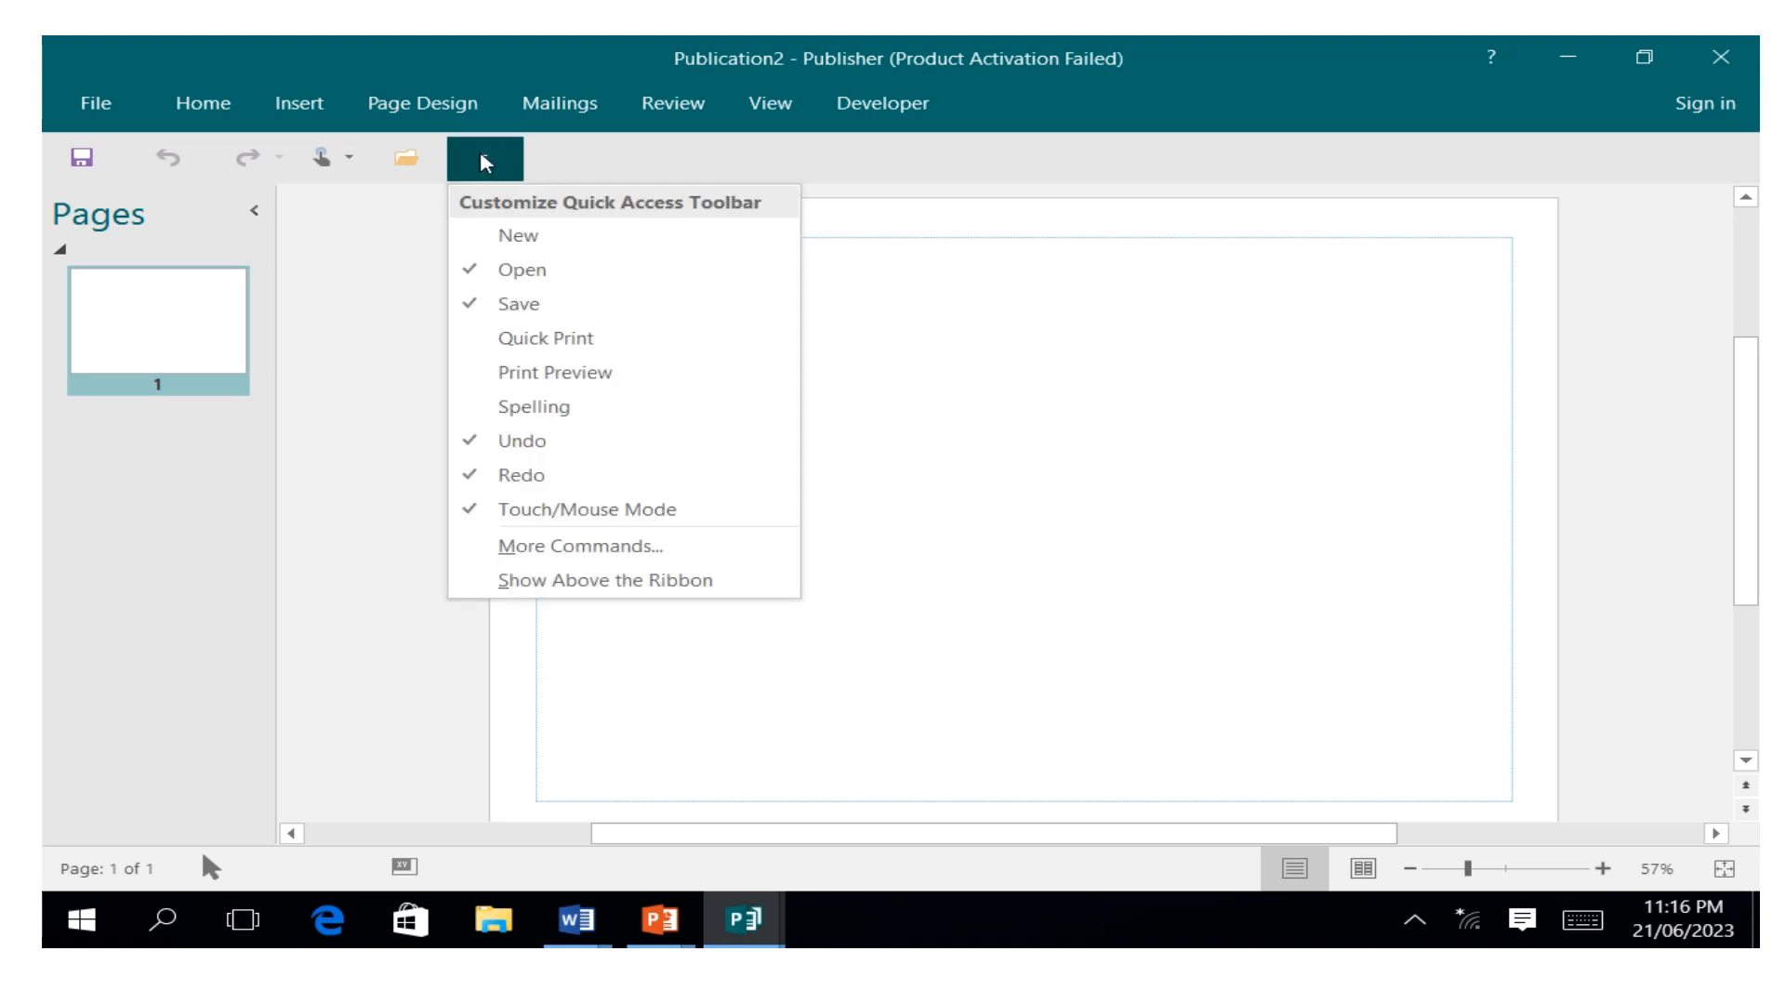
{"action": "left_click", "coordinate": [611, 581]}
{"action": "left_click", "coordinate": [472, 59]}
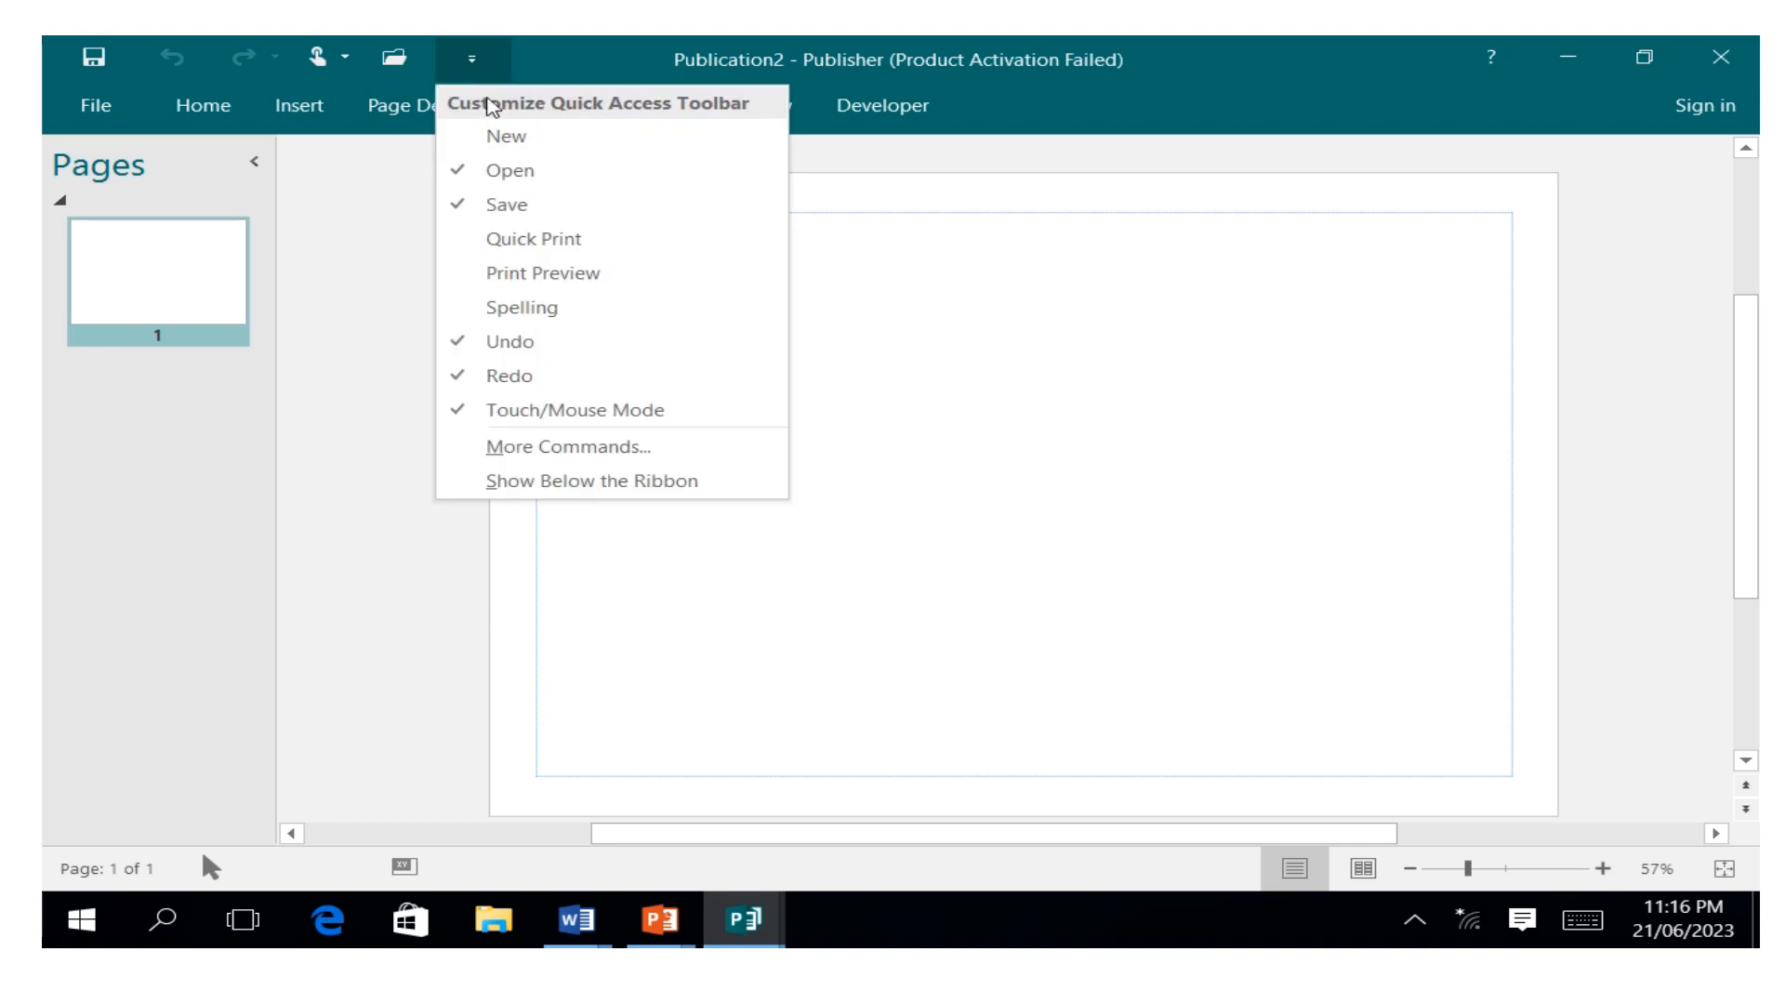
{"action": "left_click", "coordinate": [461, 175]}
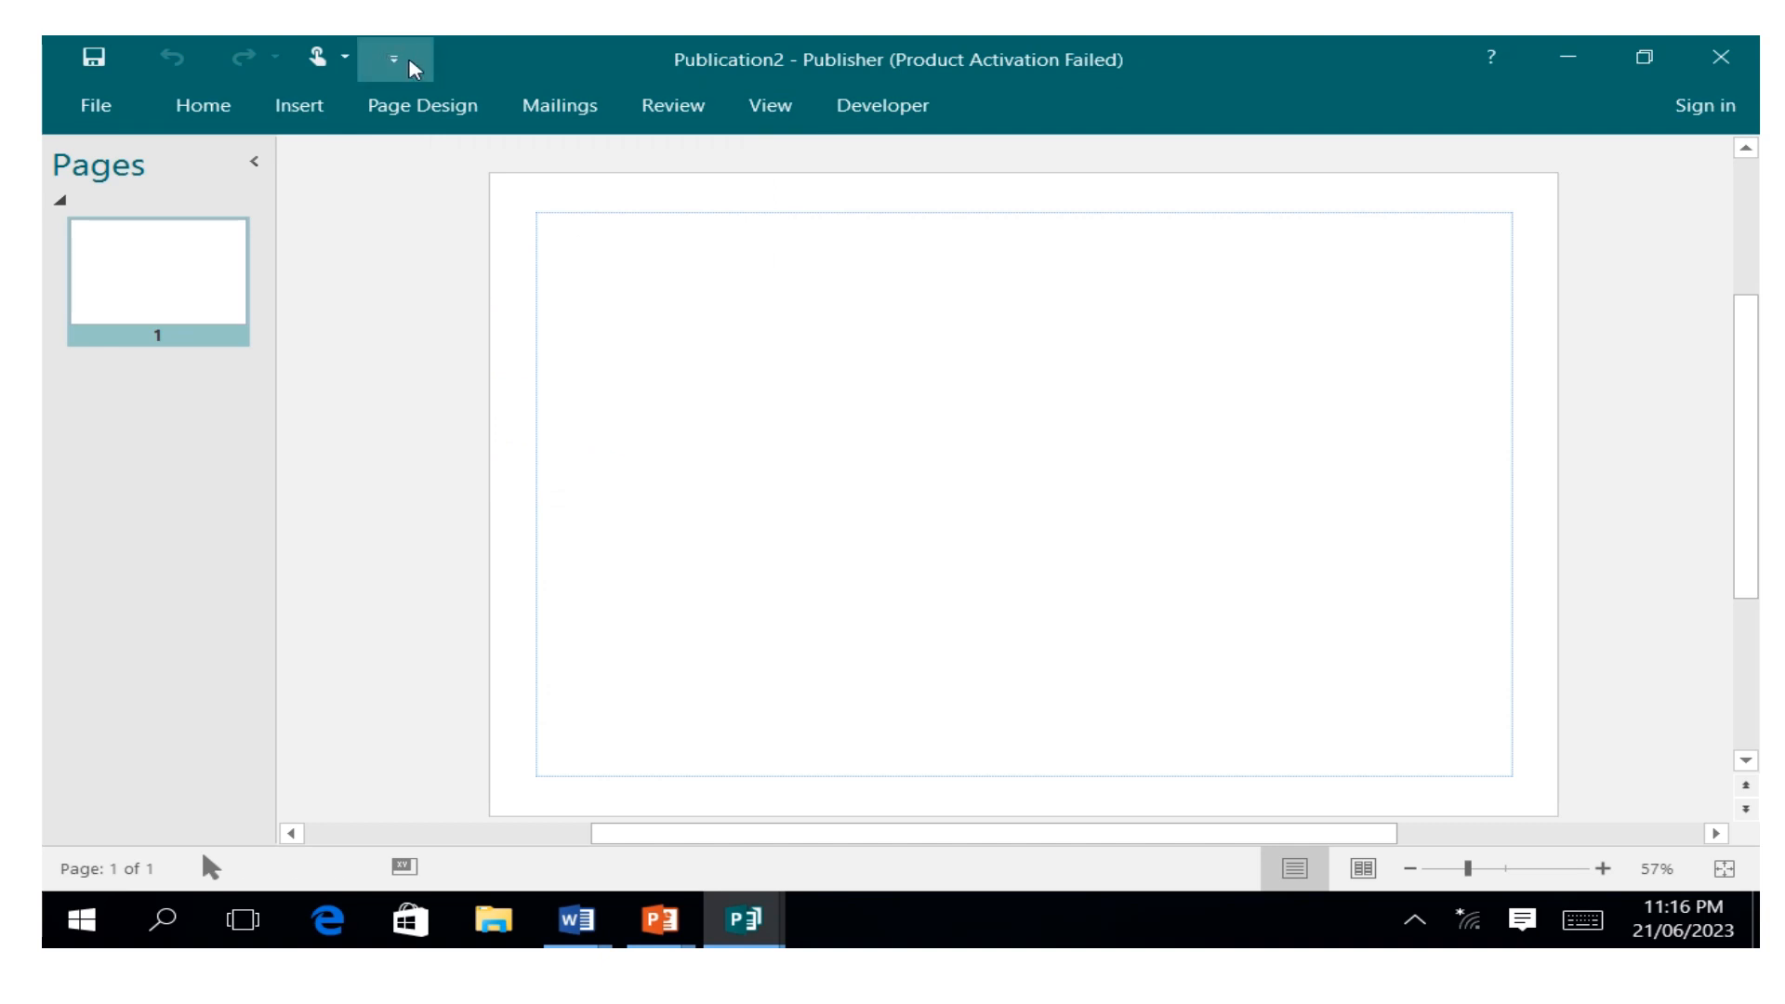
Step: Add the New, Open, Quick Print and Print Preview commands to the Quick Access Toolbar
{"action": "left_click", "coordinate": [414, 63]}
{"action": "left_click", "coordinate": [390, 137]}
{"action": "left_click", "coordinate": [484, 72]}
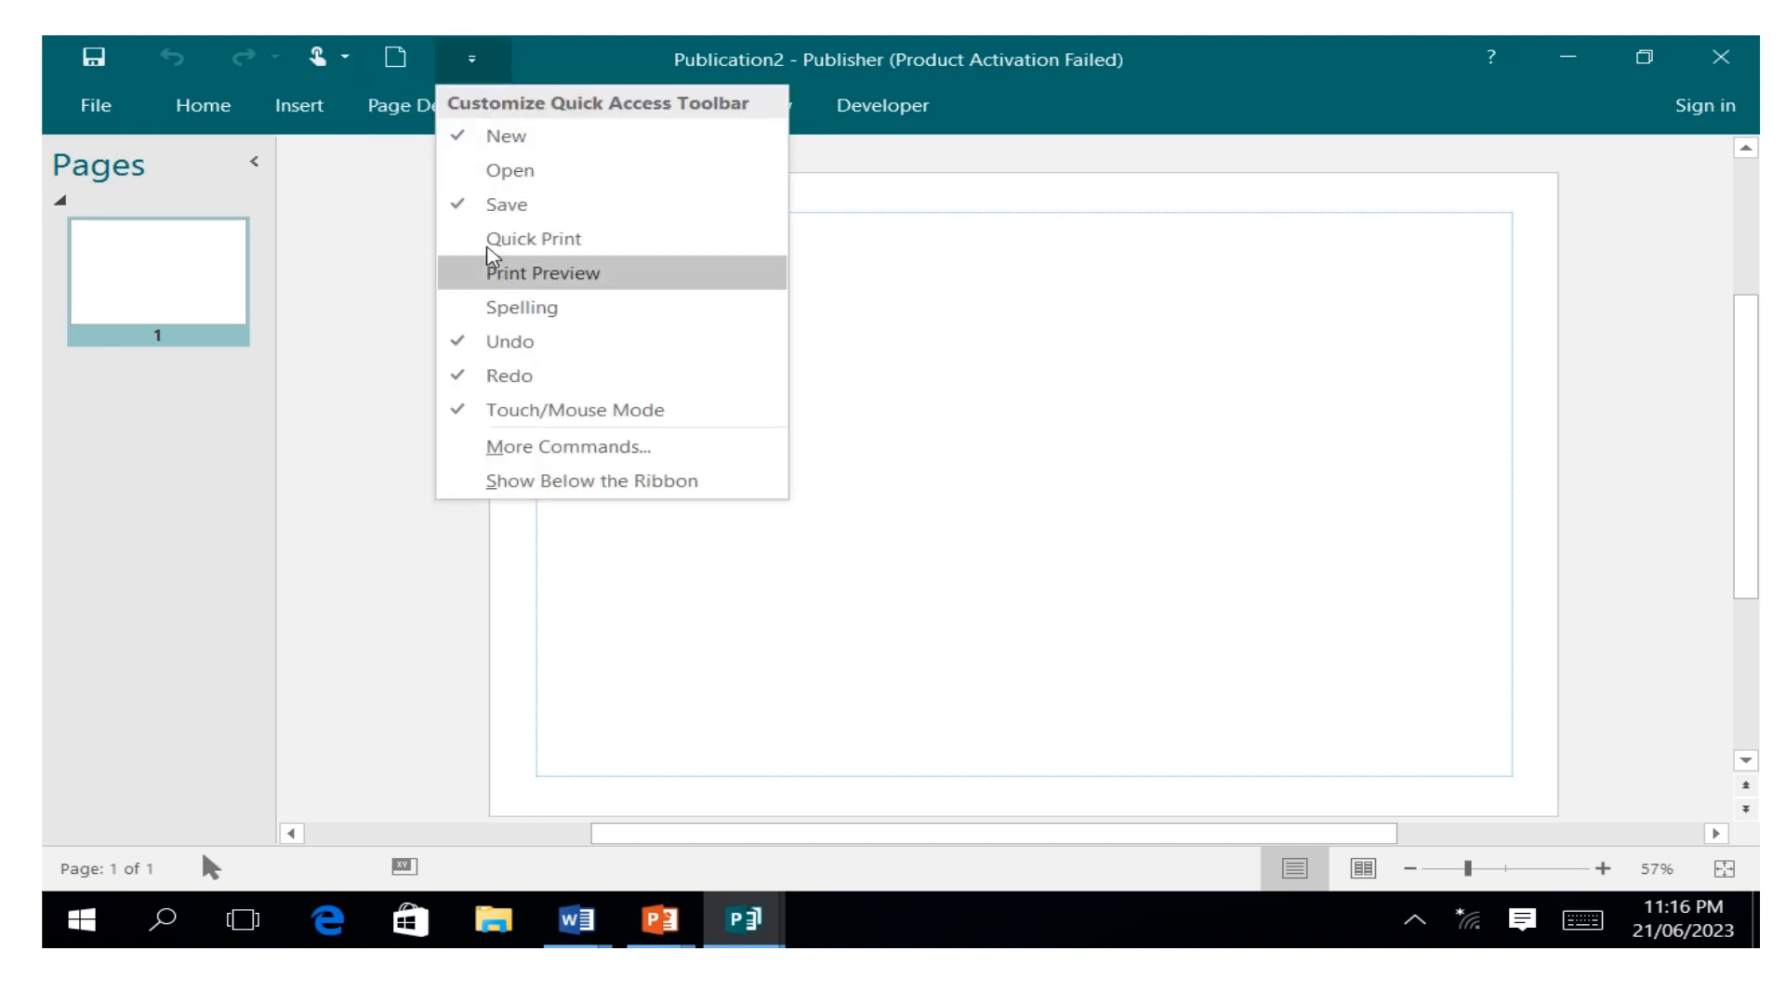
{"action": "left_click", "coordinate": [490, 170]}
{"action": "left_click", "coordinate": [550, 59]}
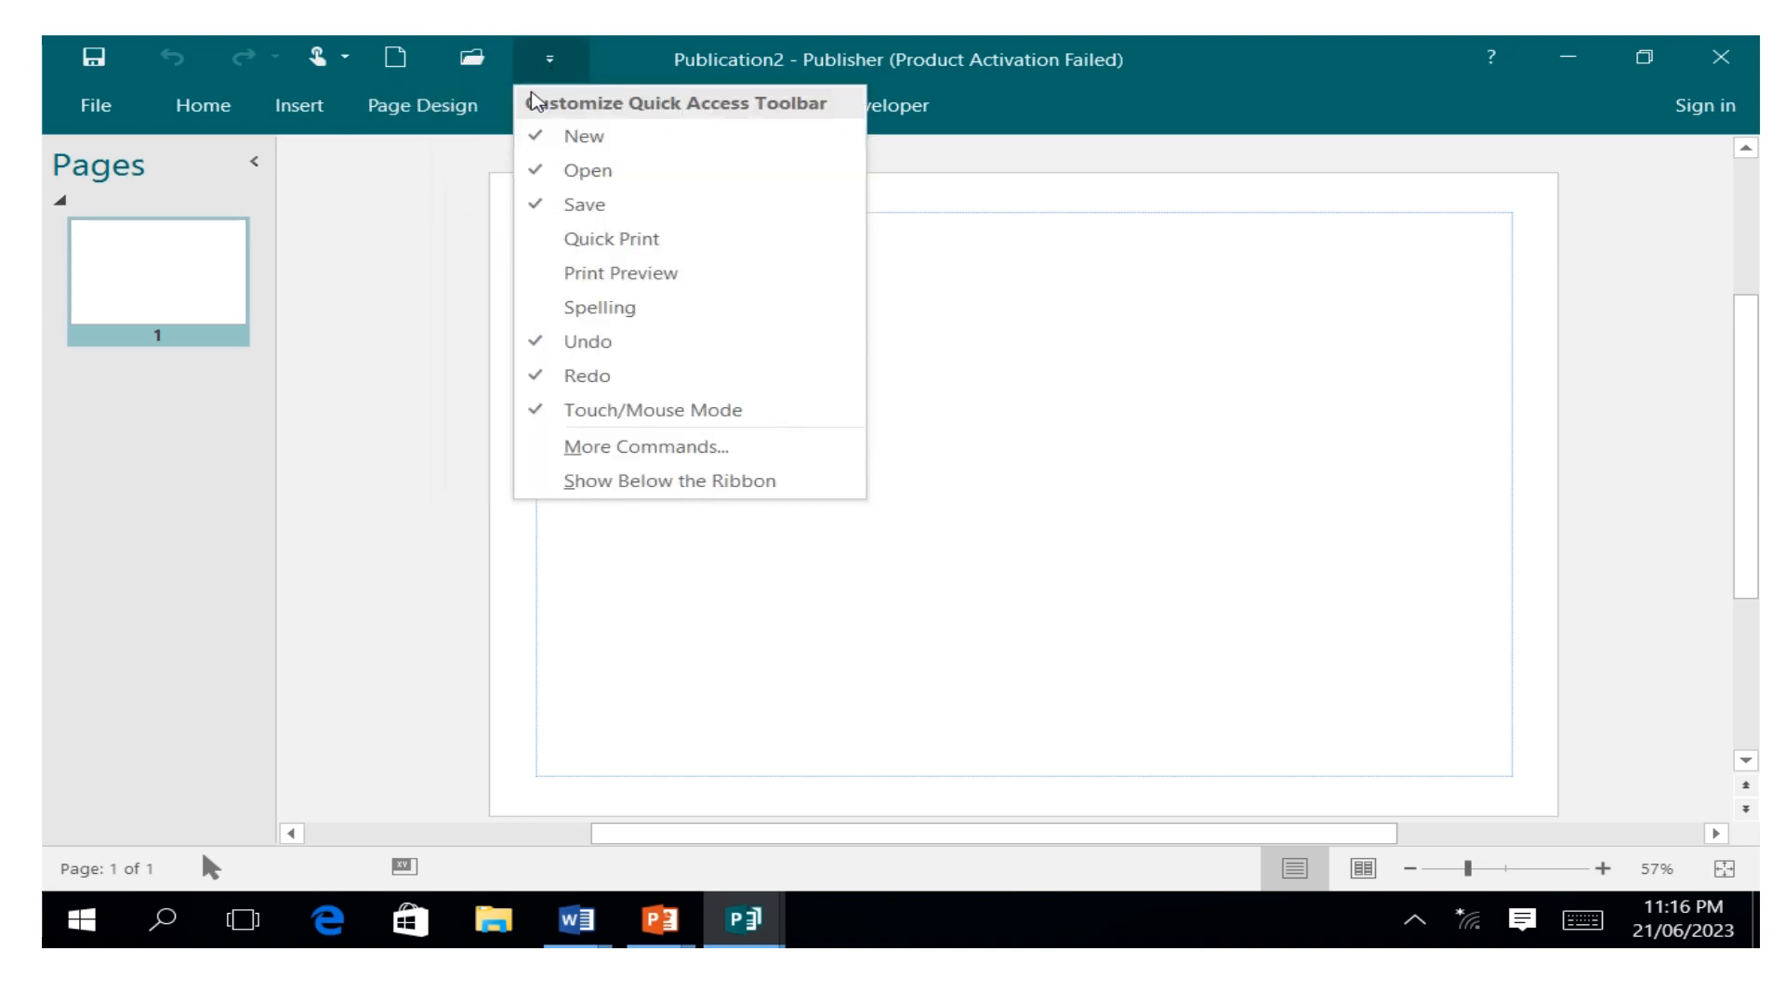
{"action": "left_click", "coordinate": [532, 239]}
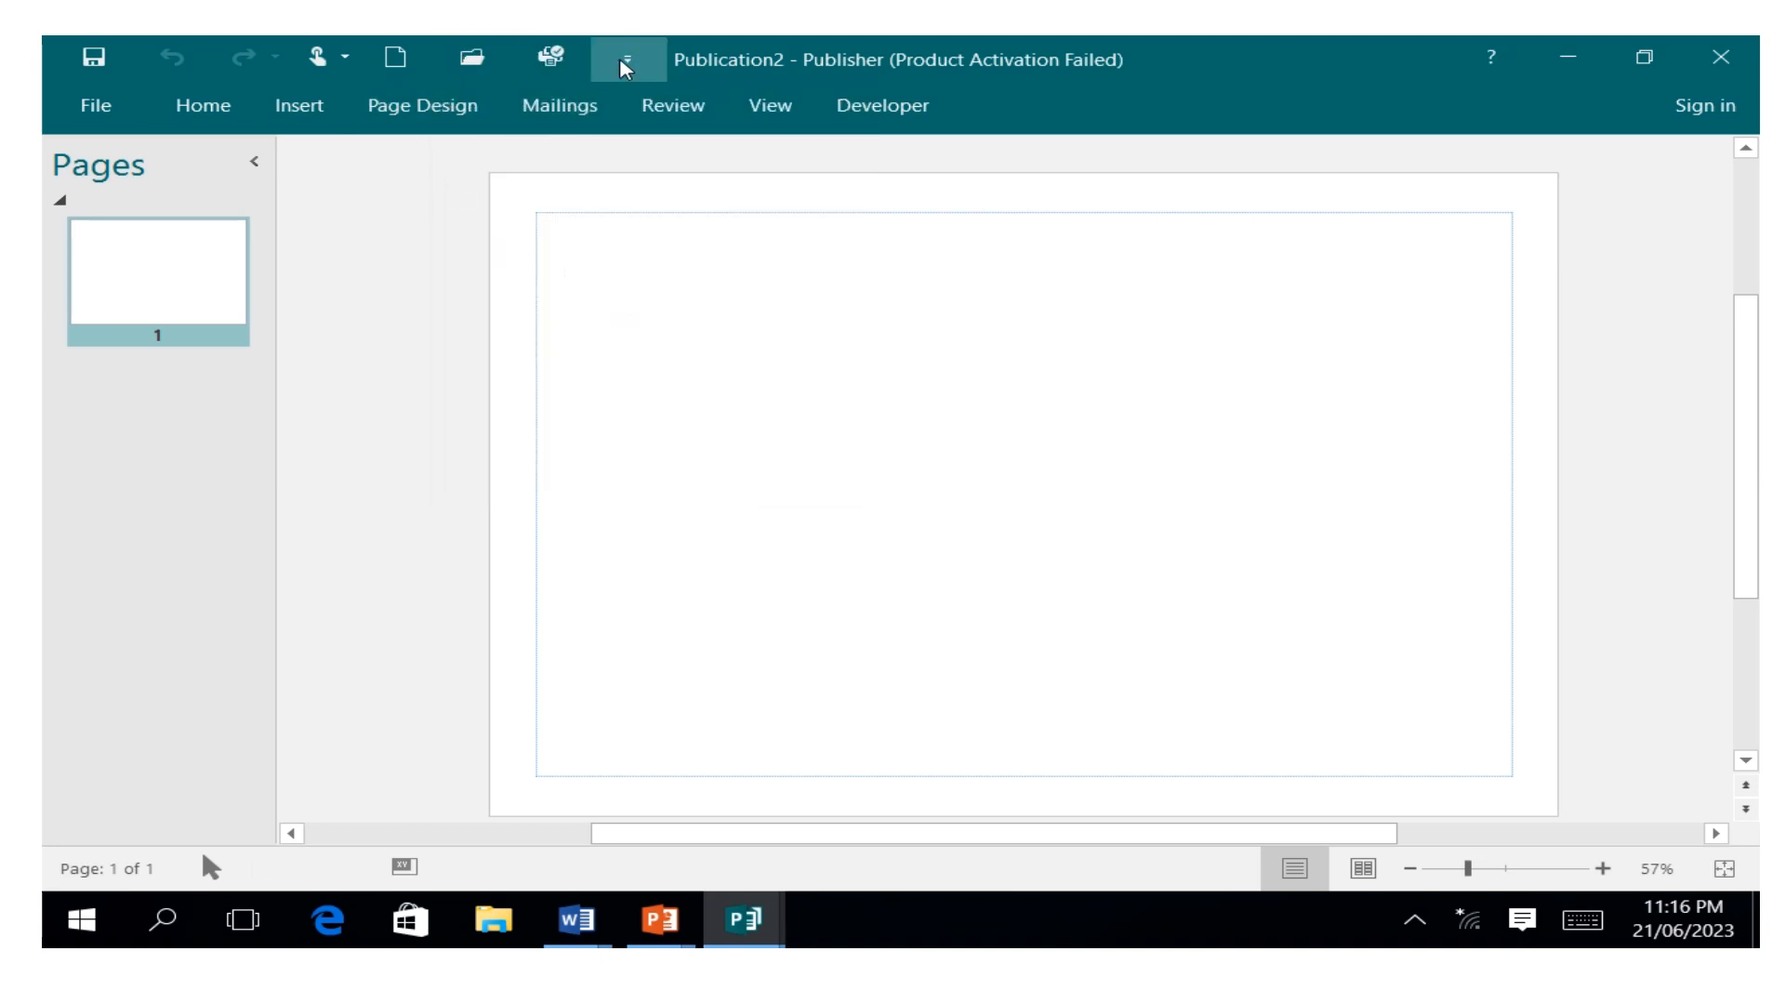
{"action": "left_click", "coordinate": [622, 58]}
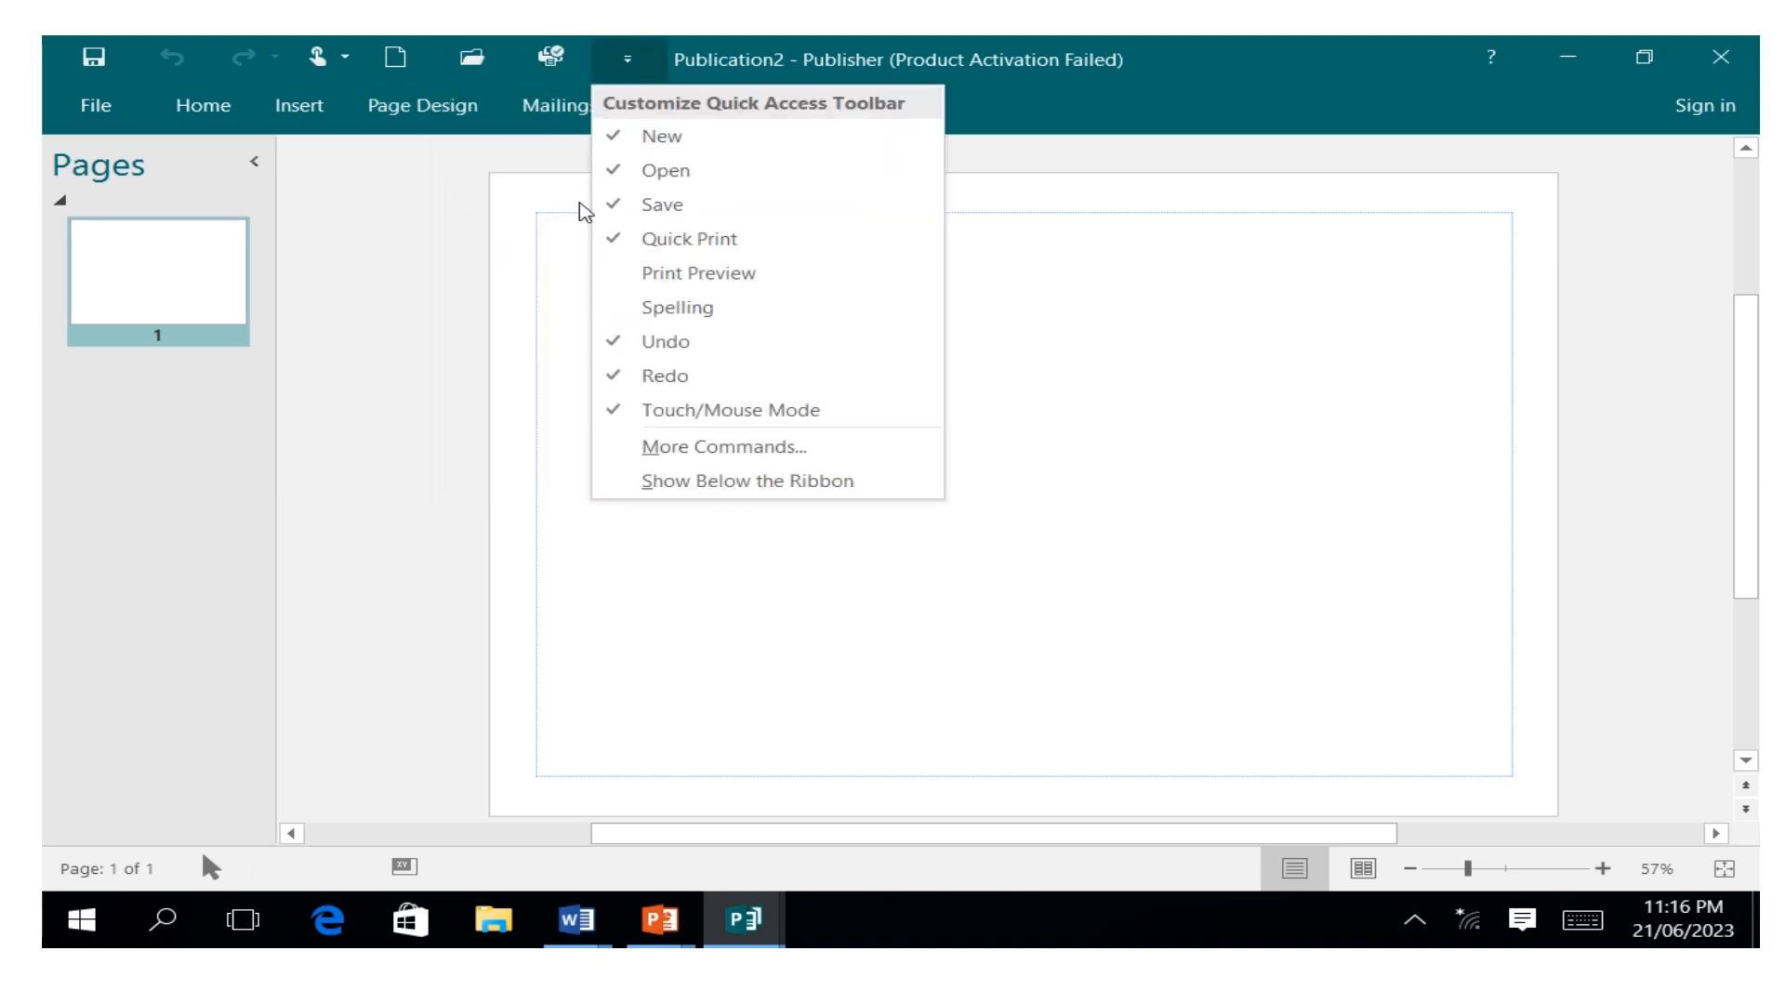
{"action": "left_click", "coordinate": [626, 272]}
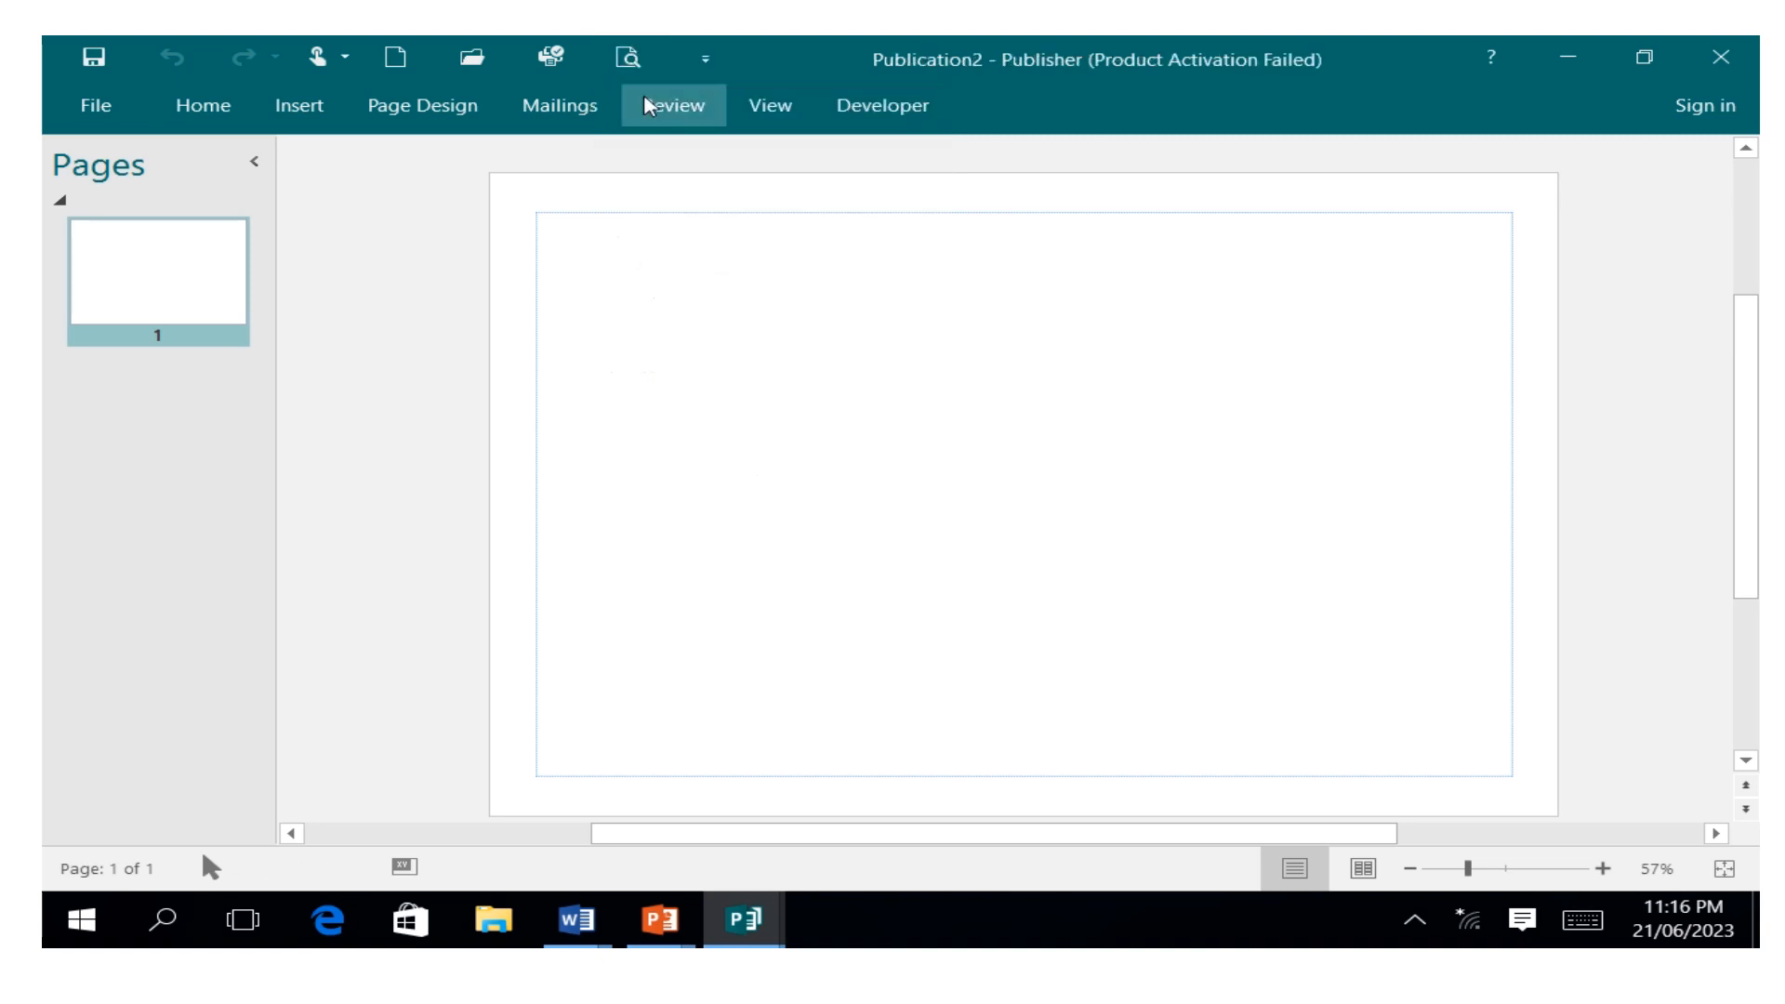
Step: Remove the New, Open and Save commands from the Quick Access Toolbar
{"action": "left_click", "coordinate": [705, 58]}
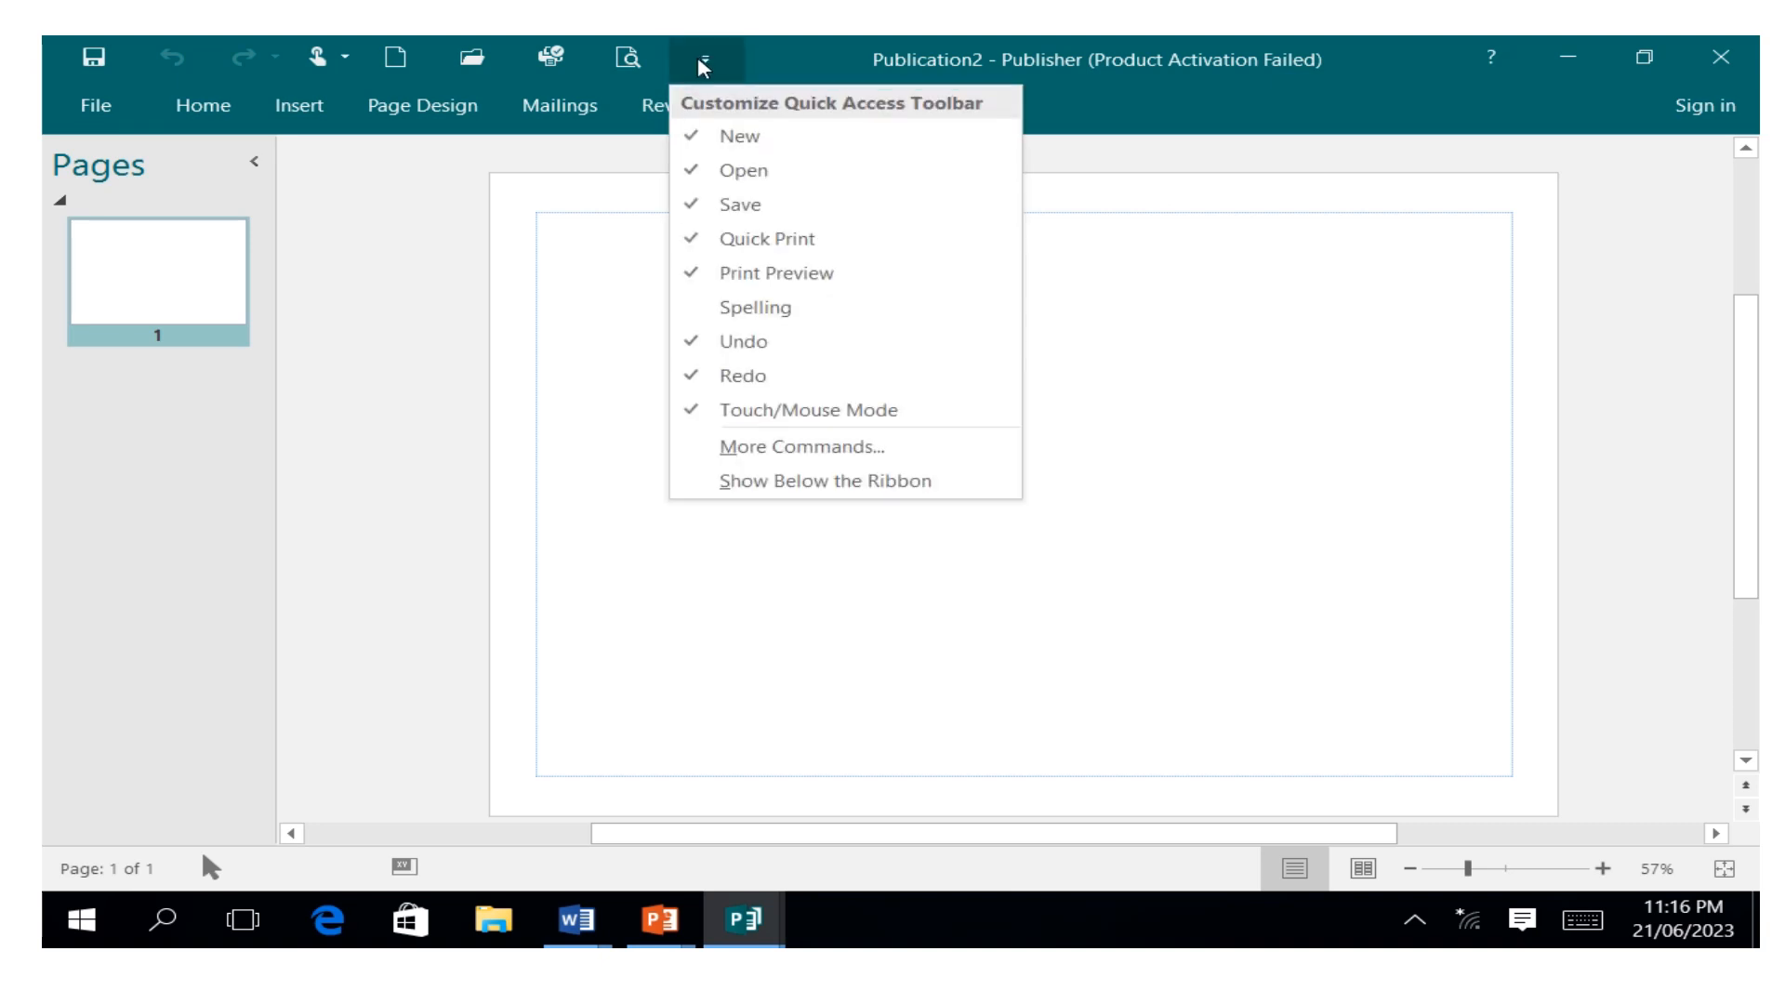
{"action": "left_click", "coordinate": [695, 139]}
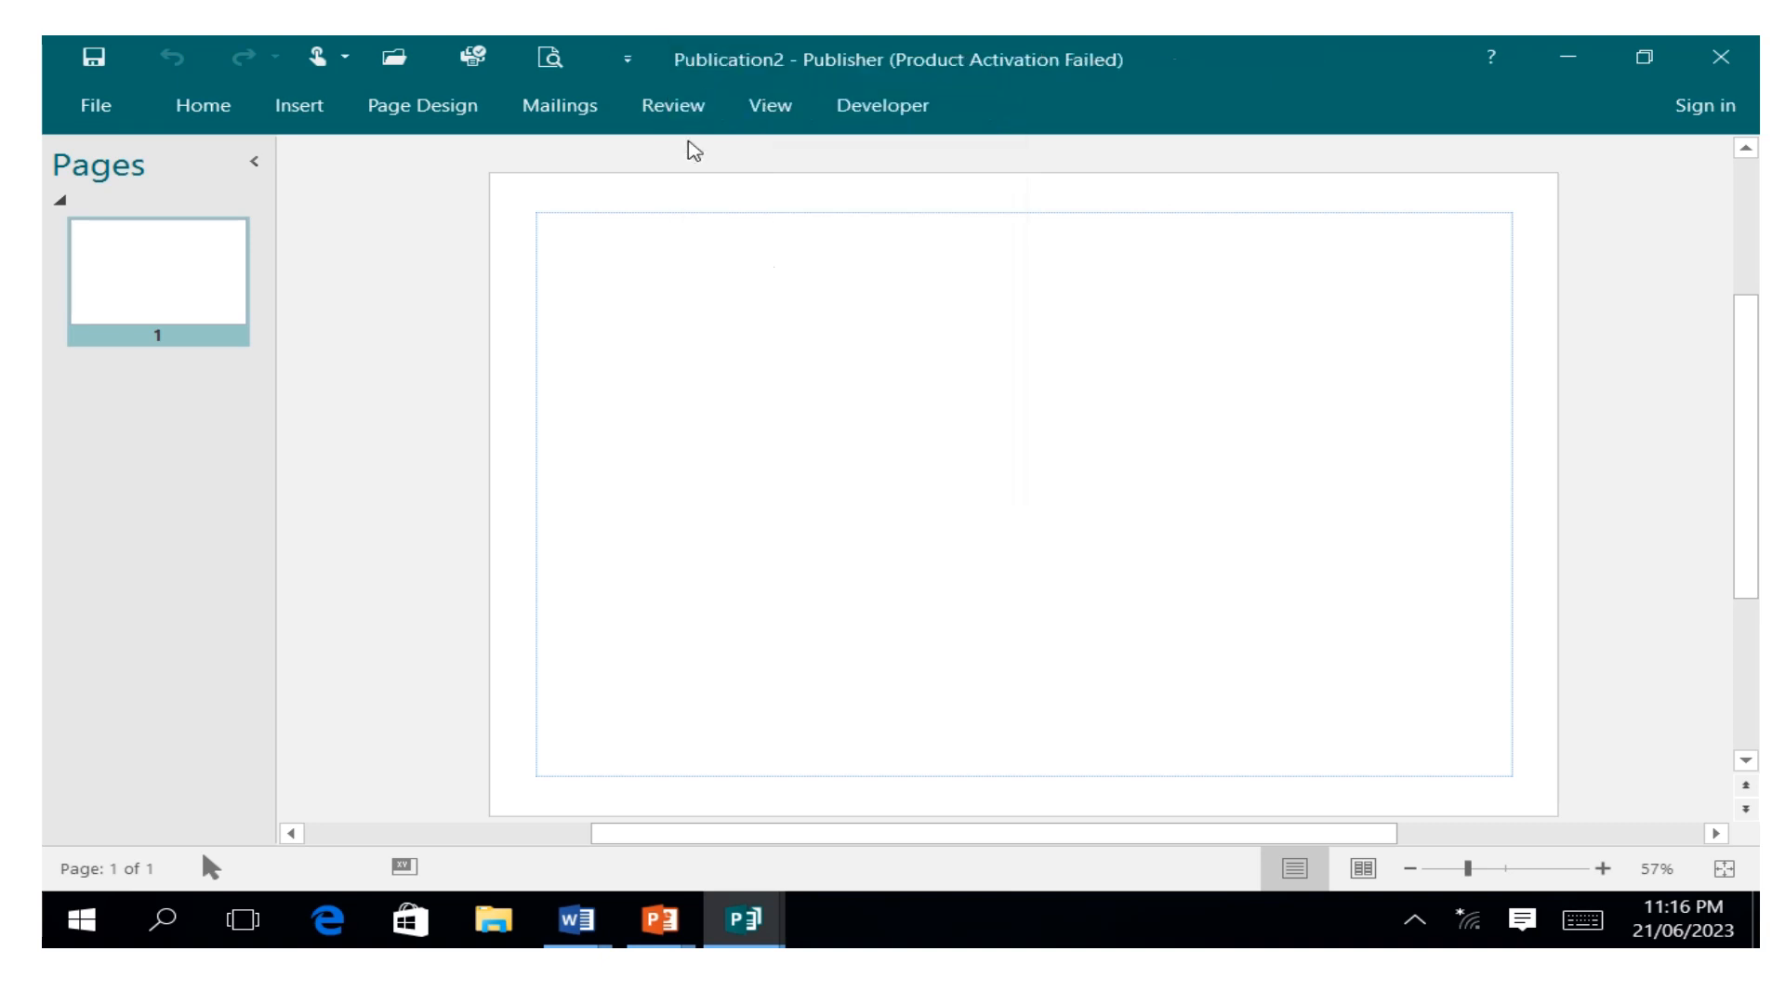
{"action": "left_click", "coordinate": [628, 59]}
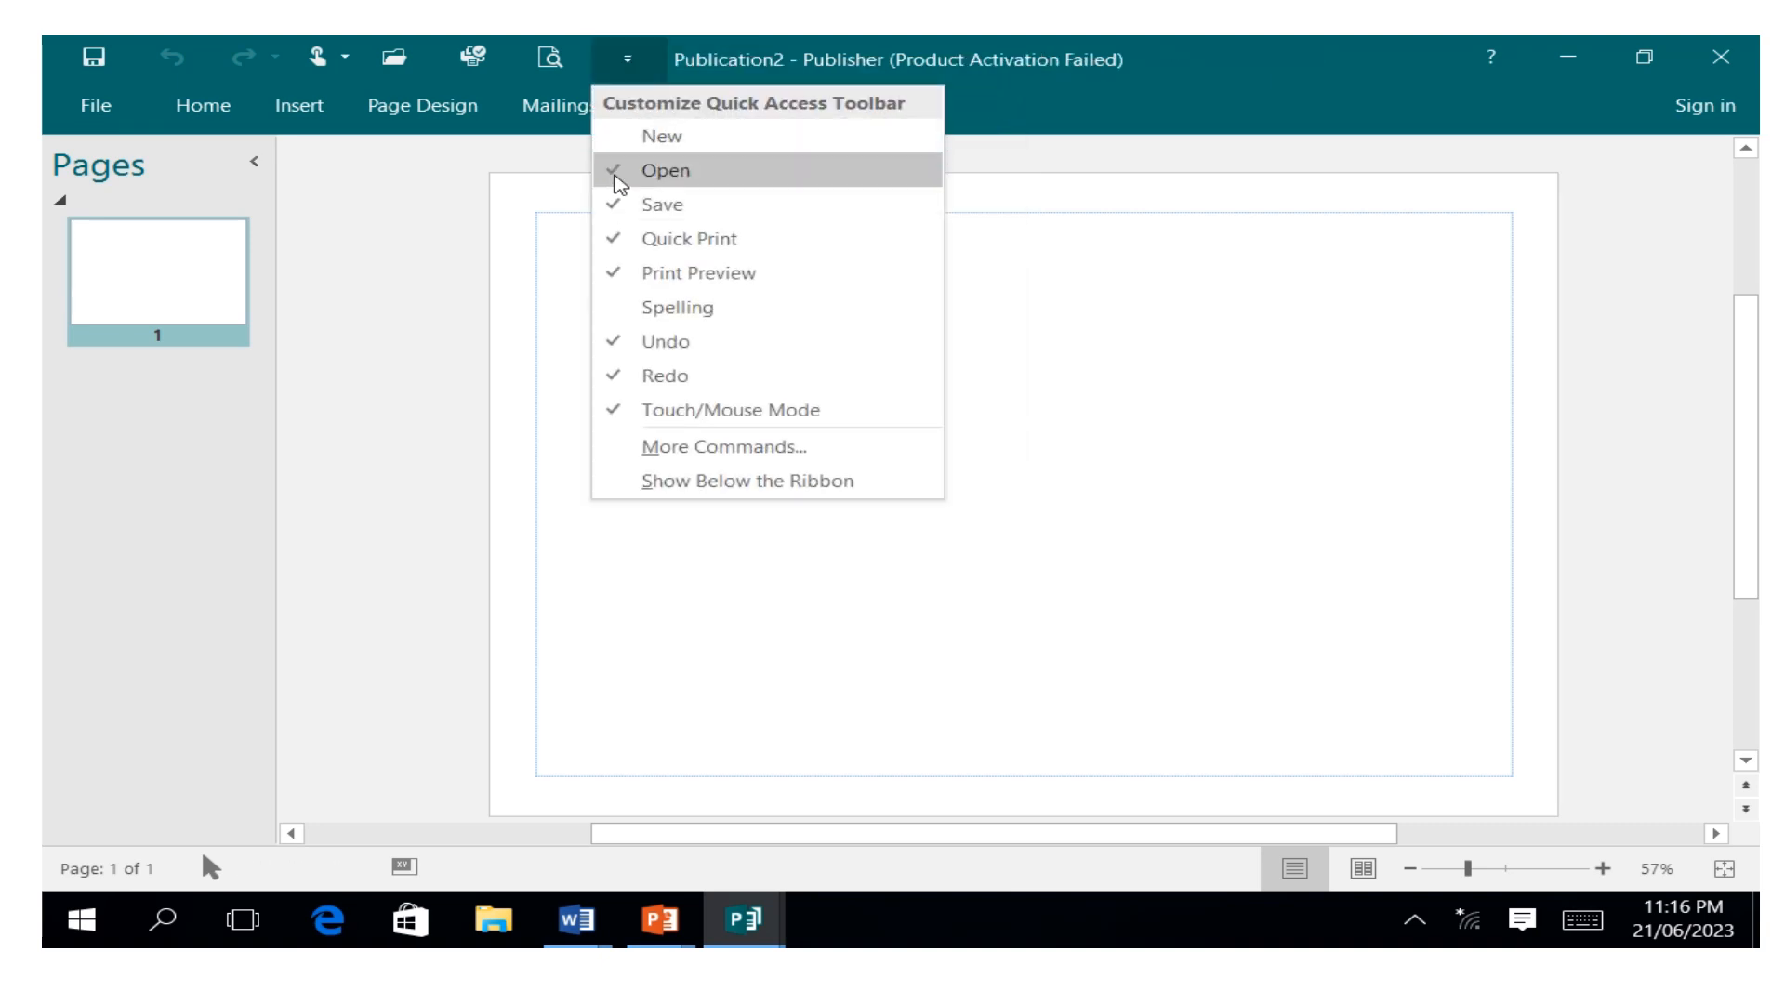
{"action": "left_click", "coordinate": [617, 174]}
{"action": "left_click", "coordinate": [547, 65]}
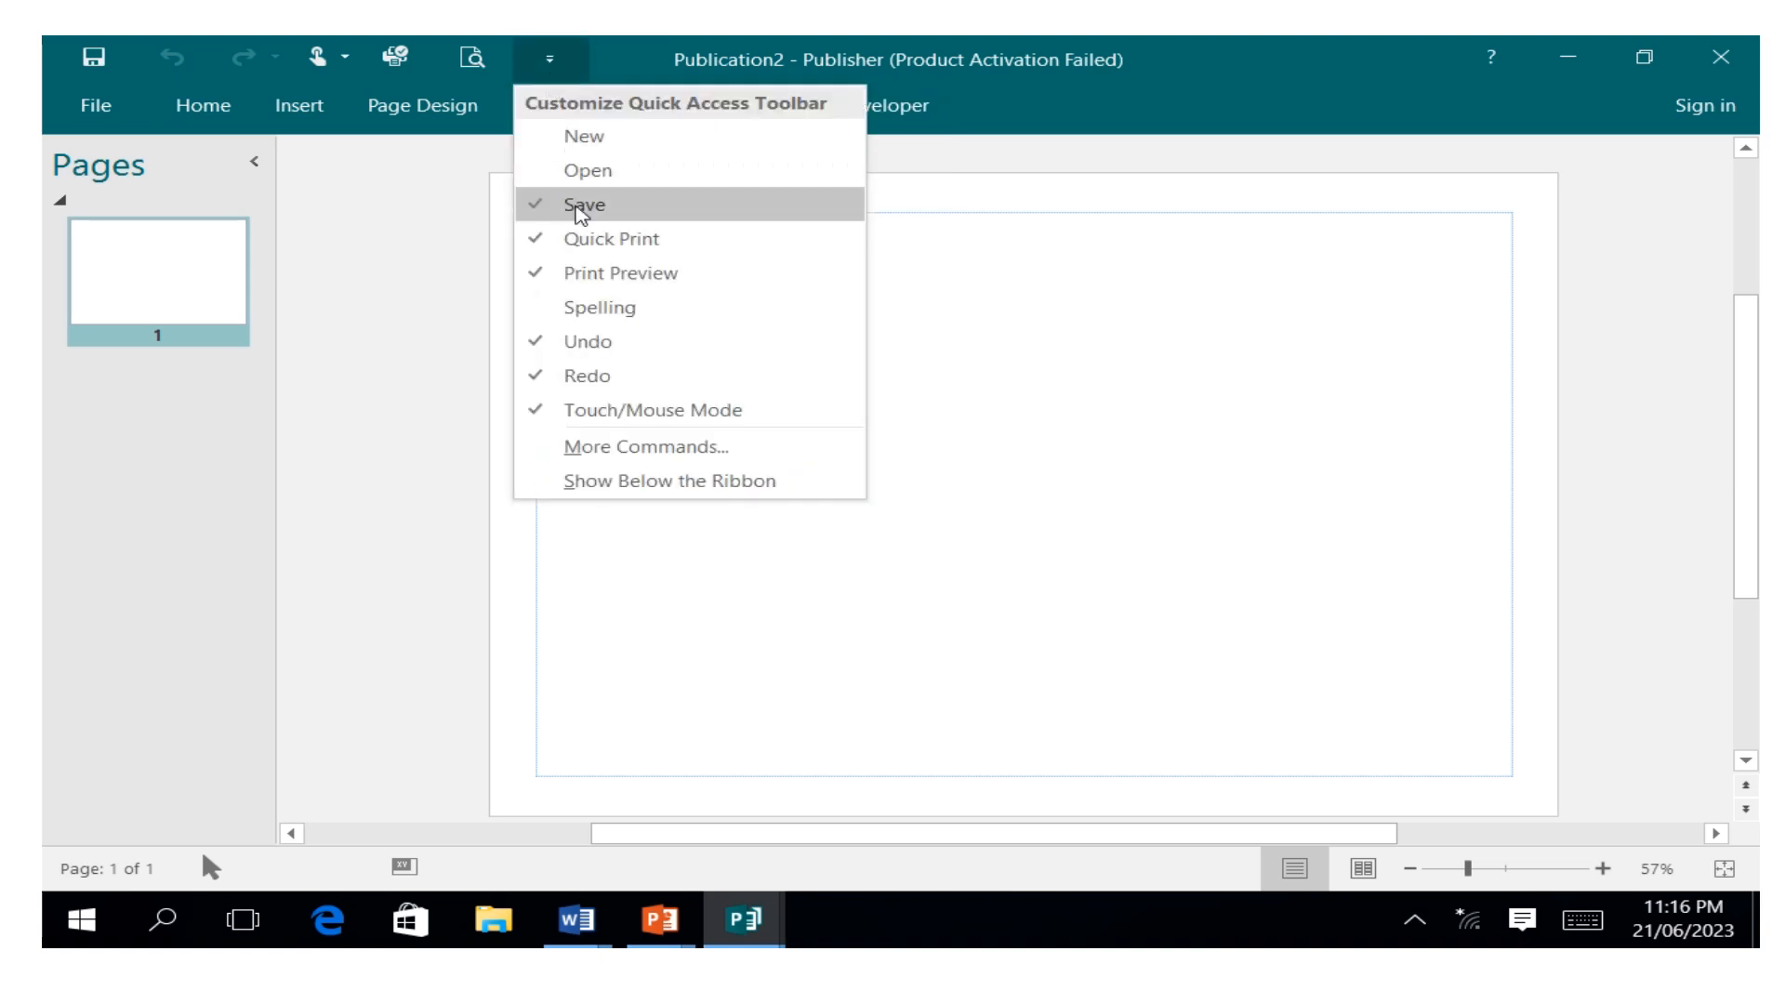
{"action": "left_click", "coordinate": [532, 210]}
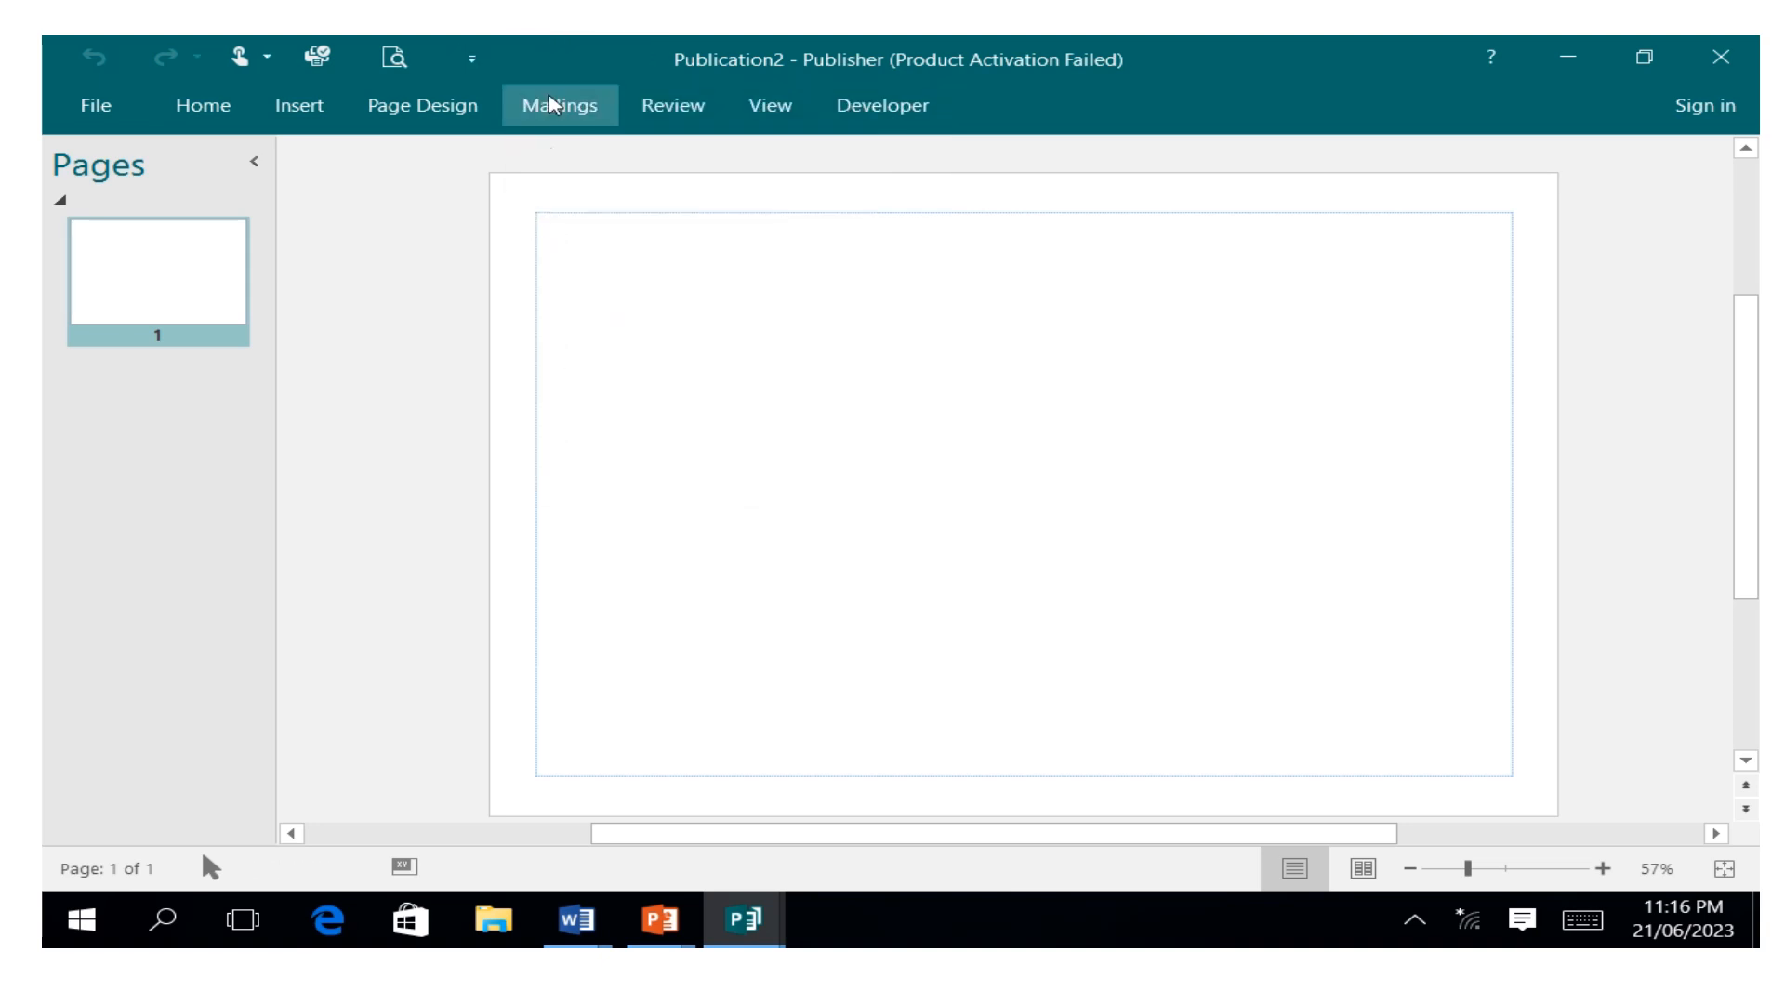
Step: Remove the Print Preview command from the Quick Access Toolbar
{"action": "left_click", "coordinate": [472, 63]}
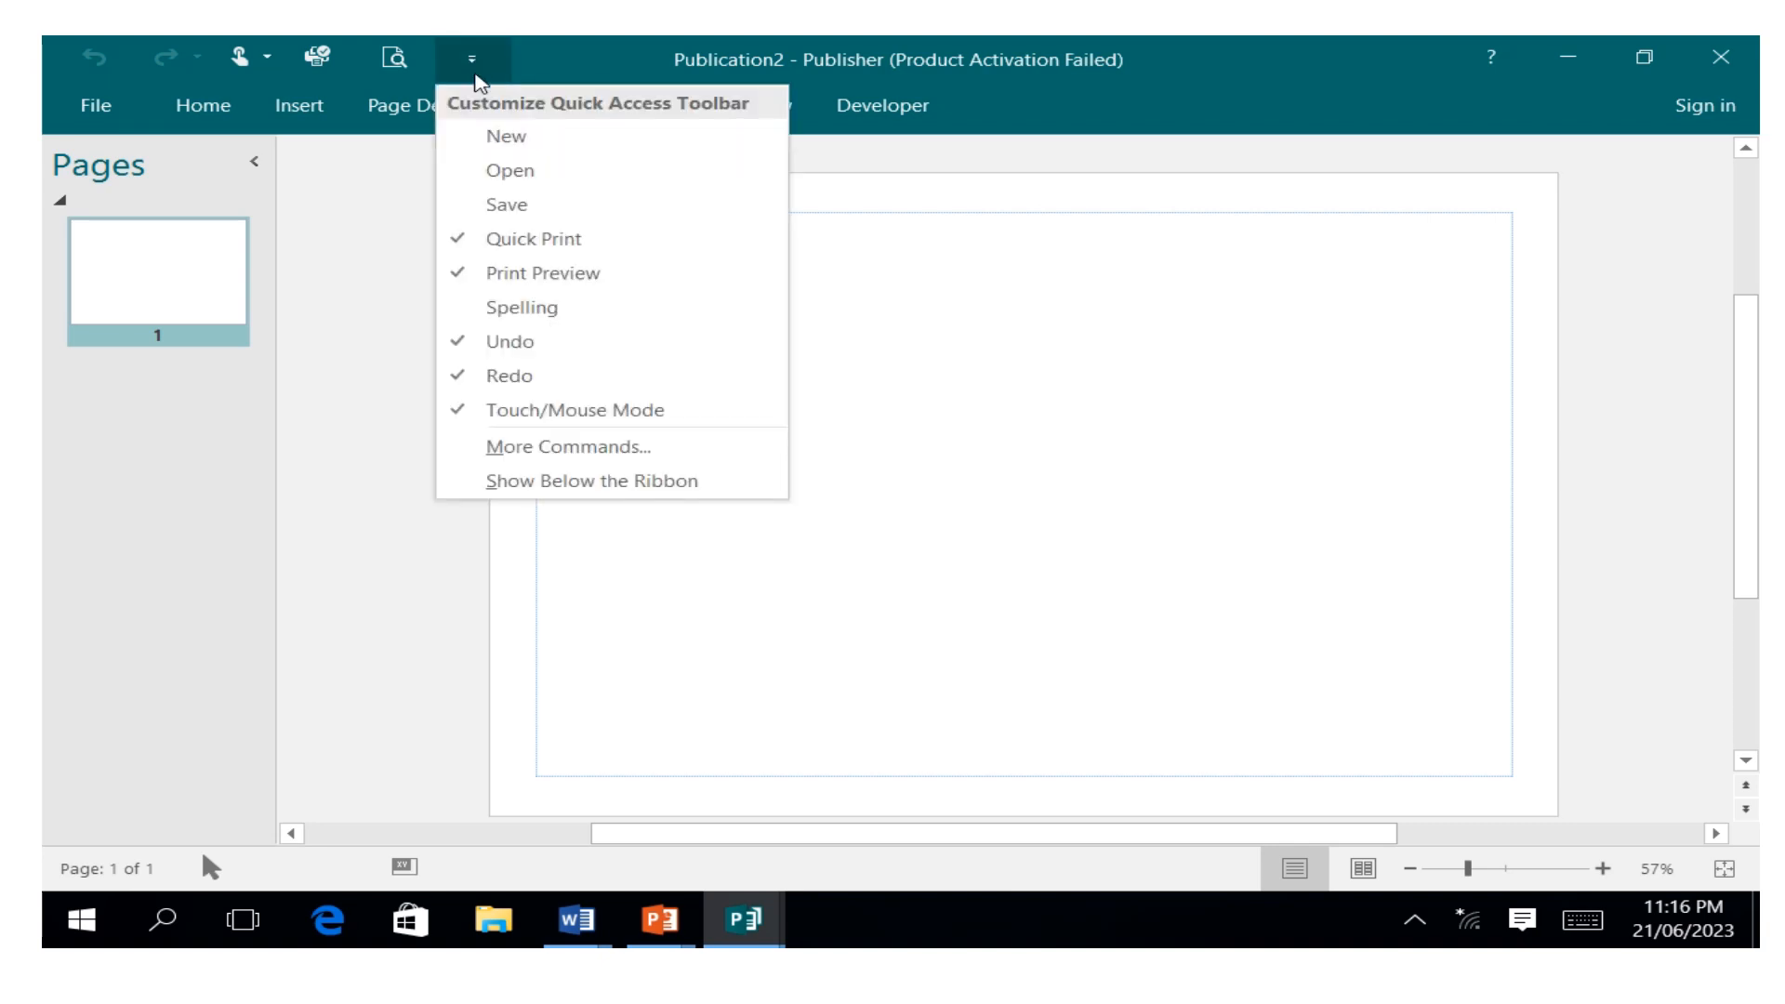
{"action": "left_click", "coordinate": [455, 277]}
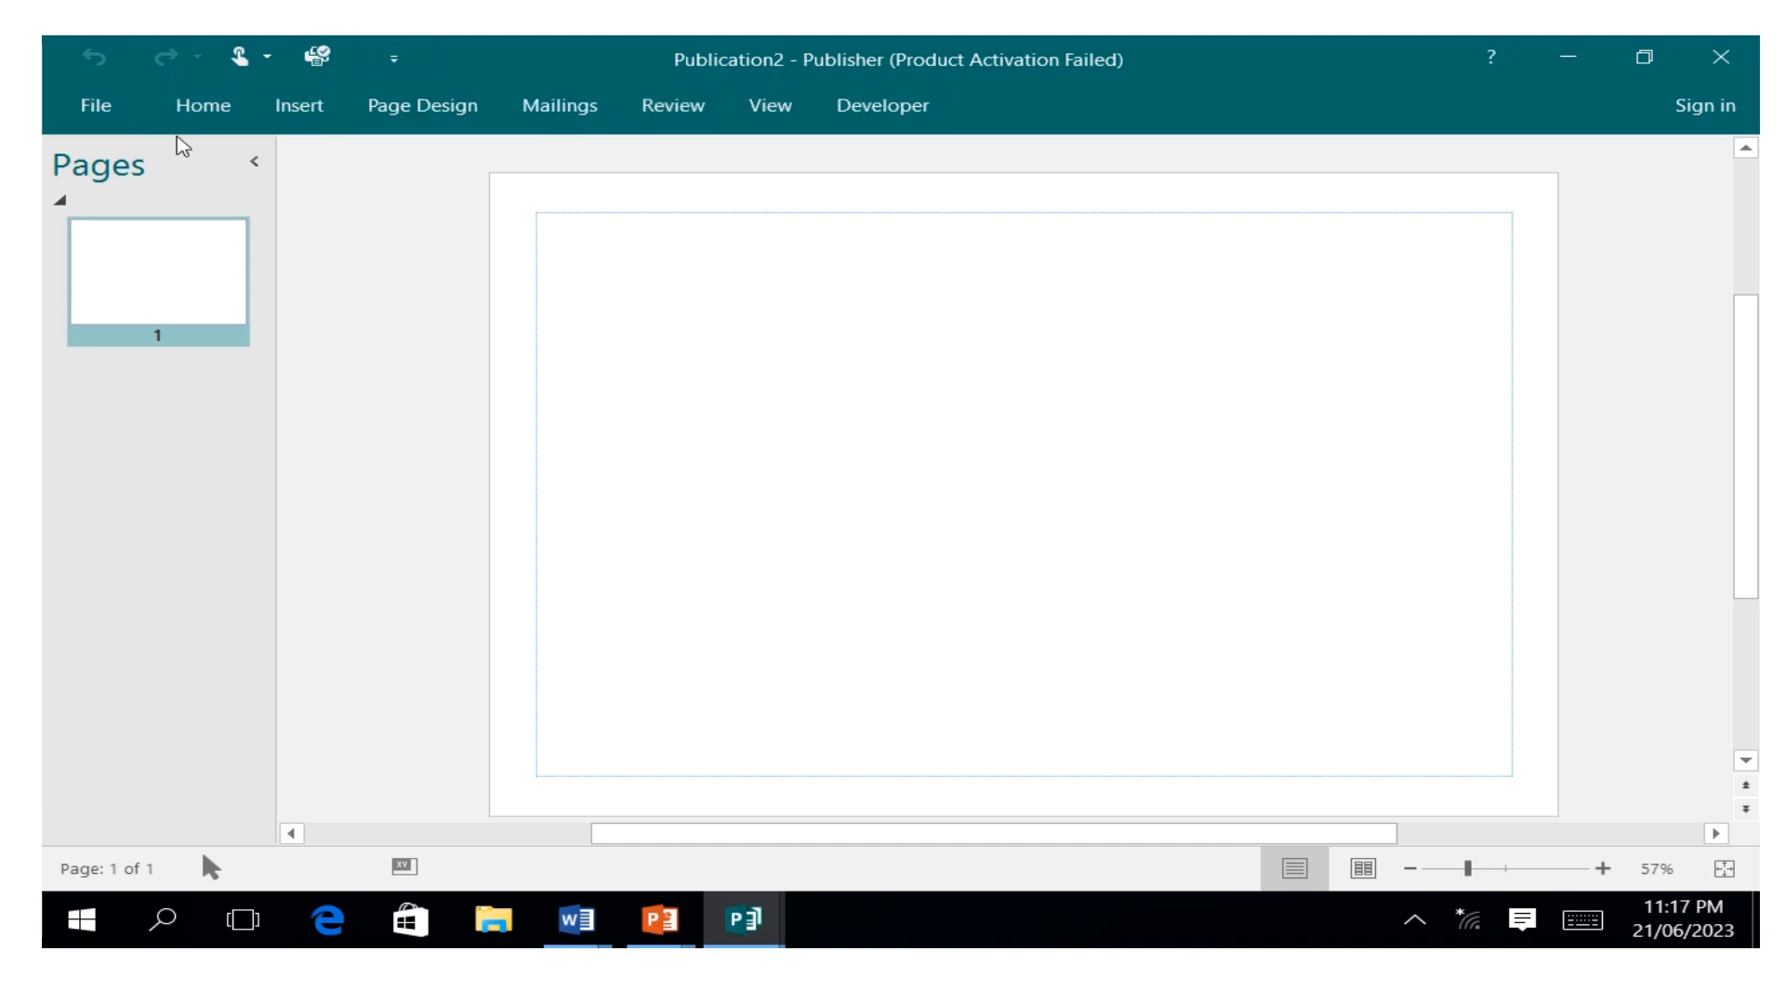
Step: Examine the File page and the commands of each ribbon tab from Home through Developer
{"action": "left_click", "coordinate": [104, 108]}
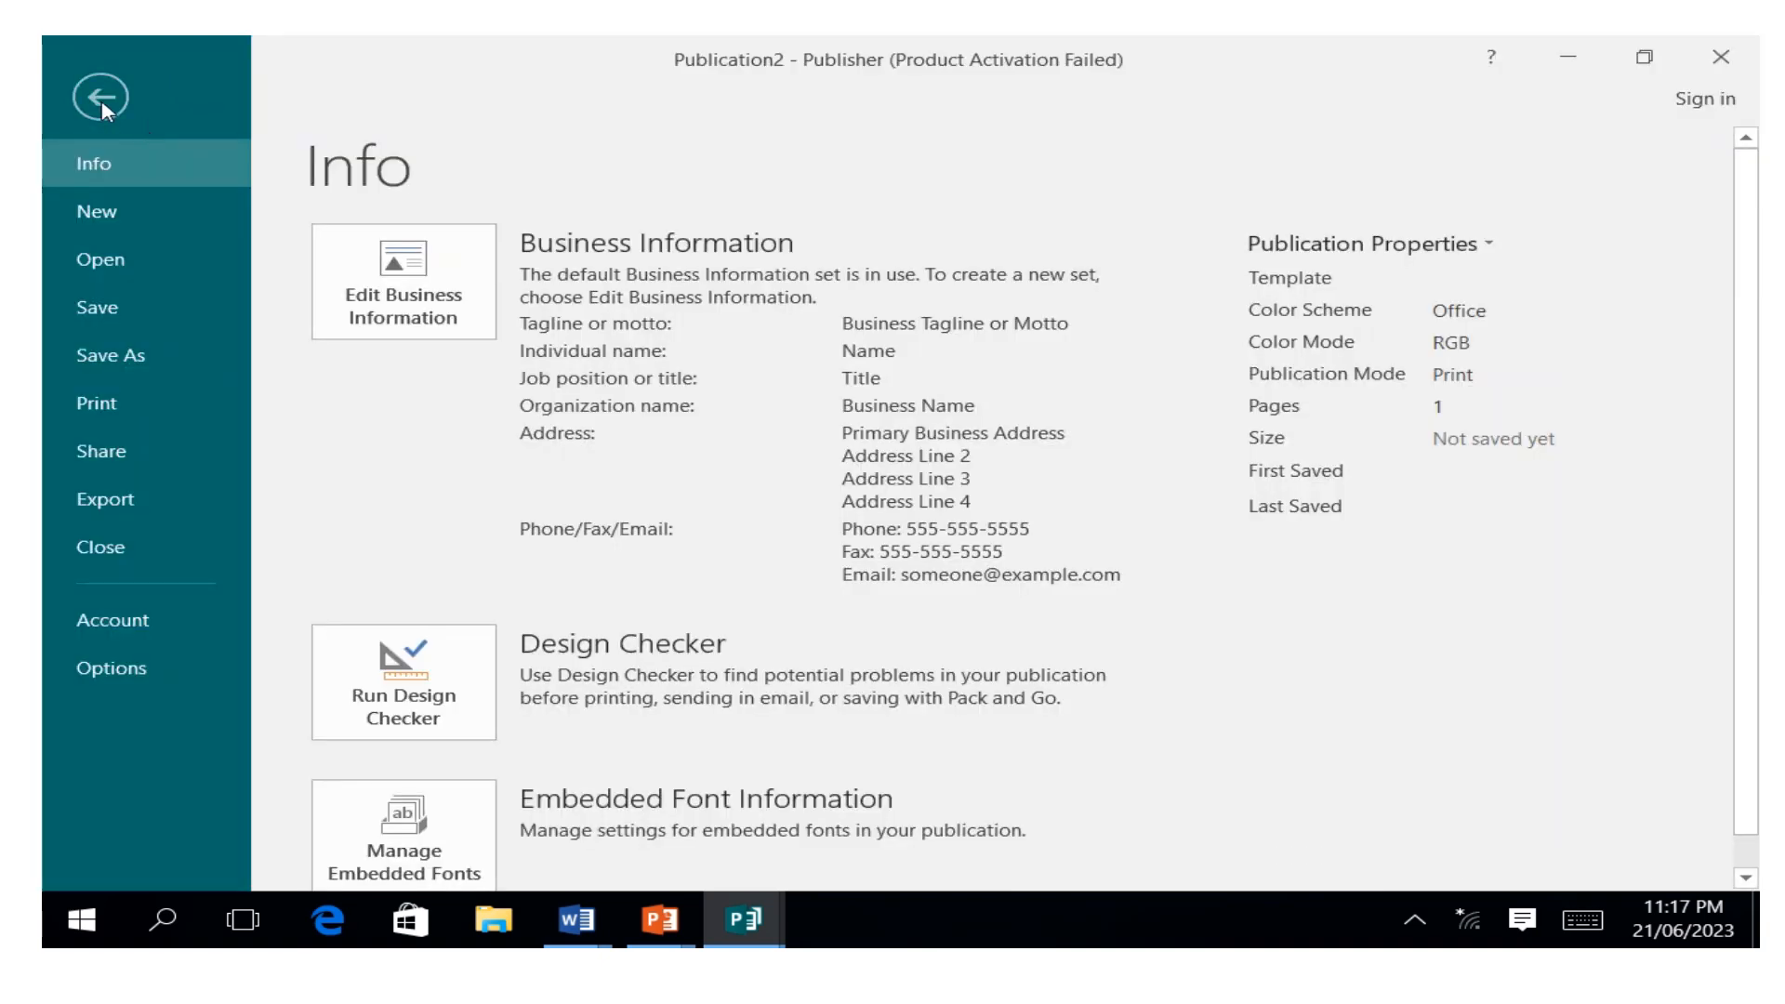
{"action": "left_click", "coordinate": [102, 99]}
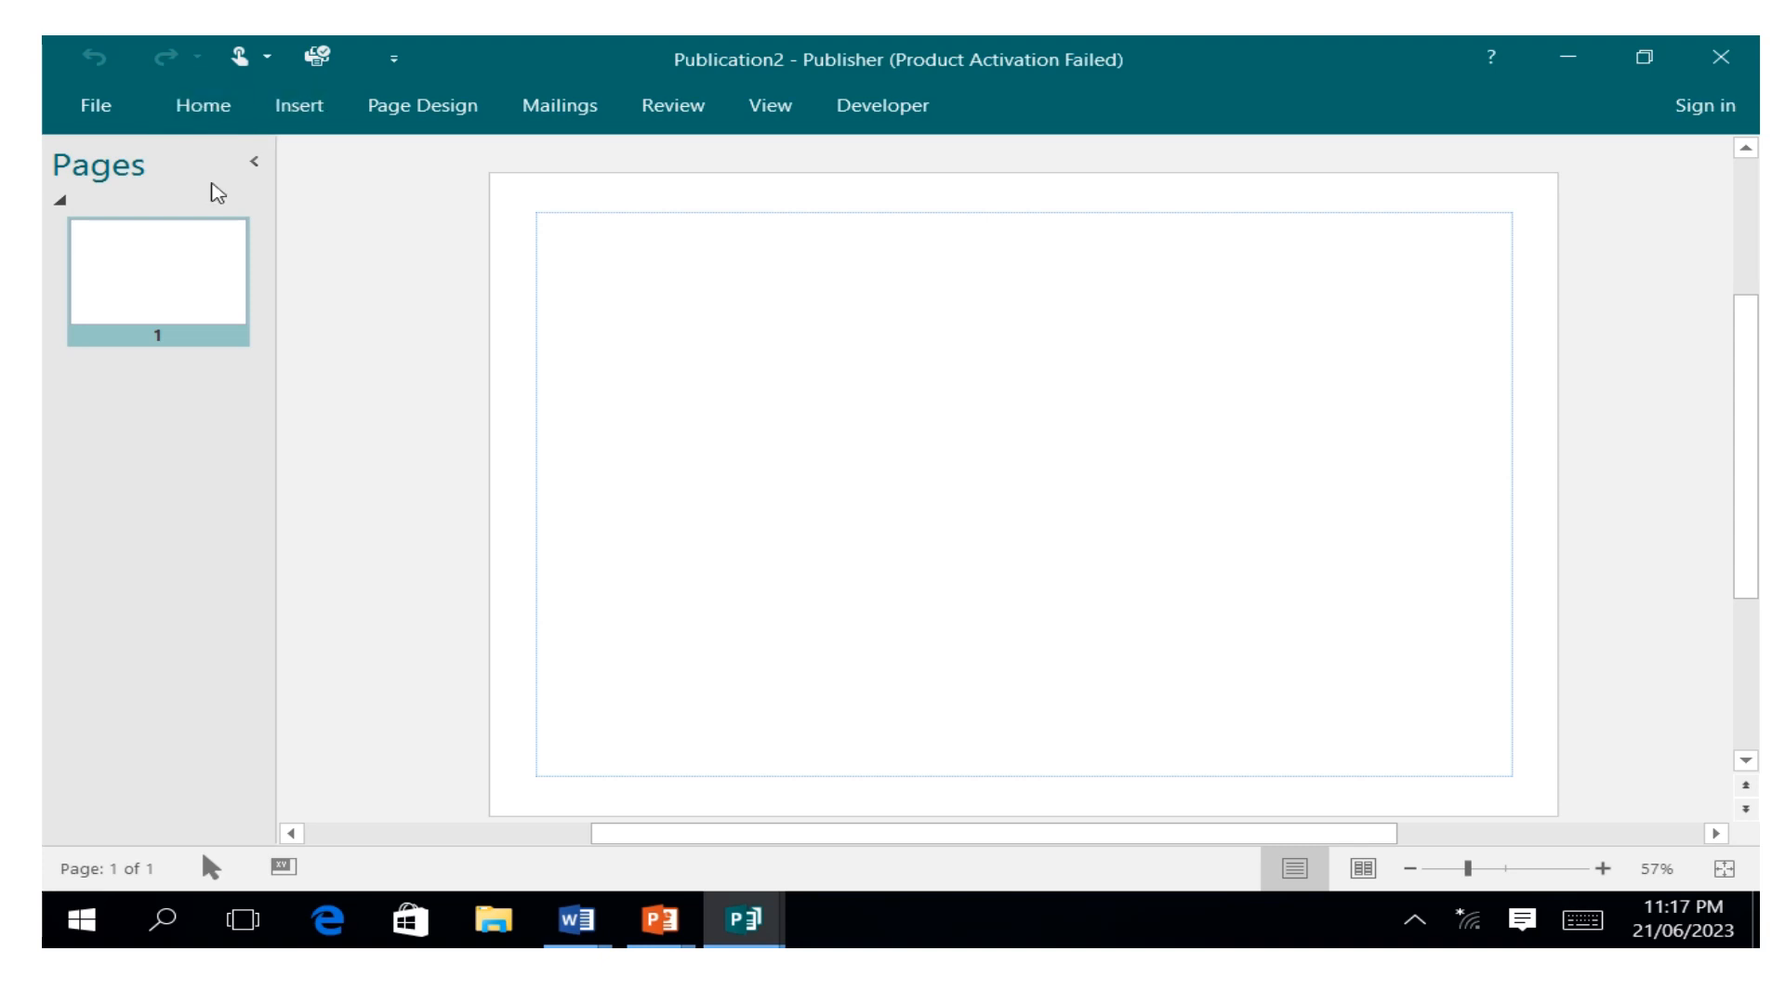
{"action": "left_click", "coordinate": [194, 113]}
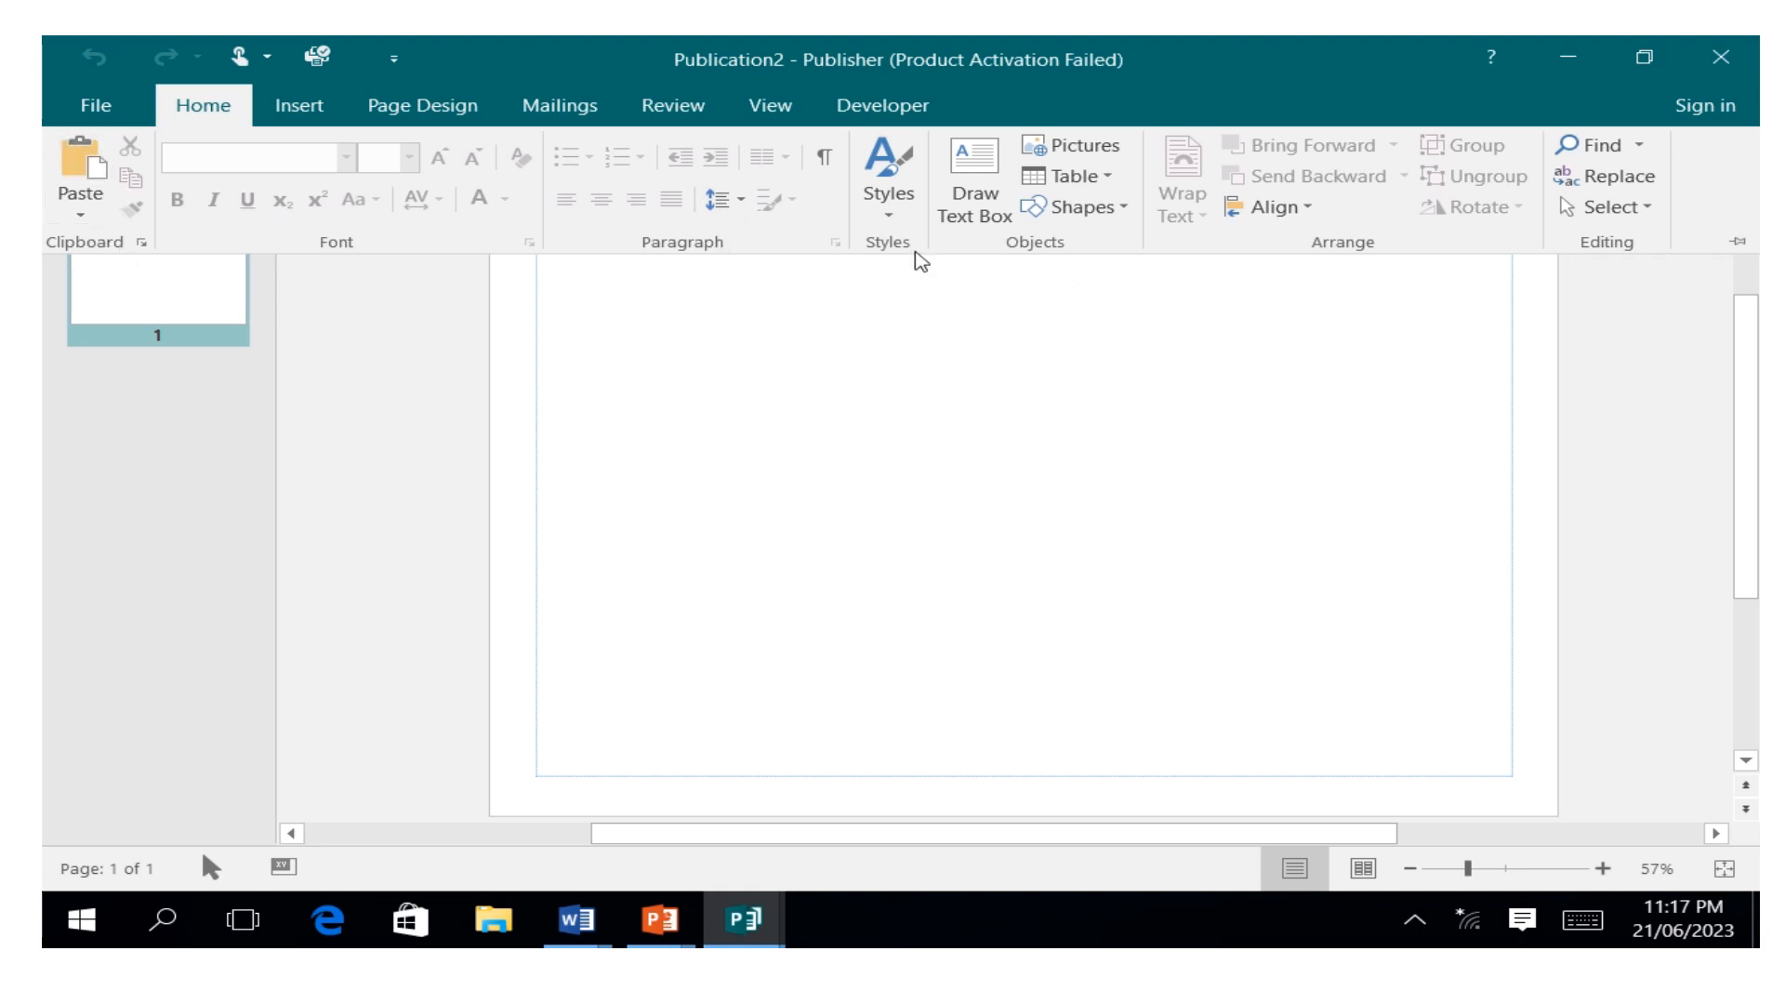
{"action": "left_click", "coordinate": [284, 129]}
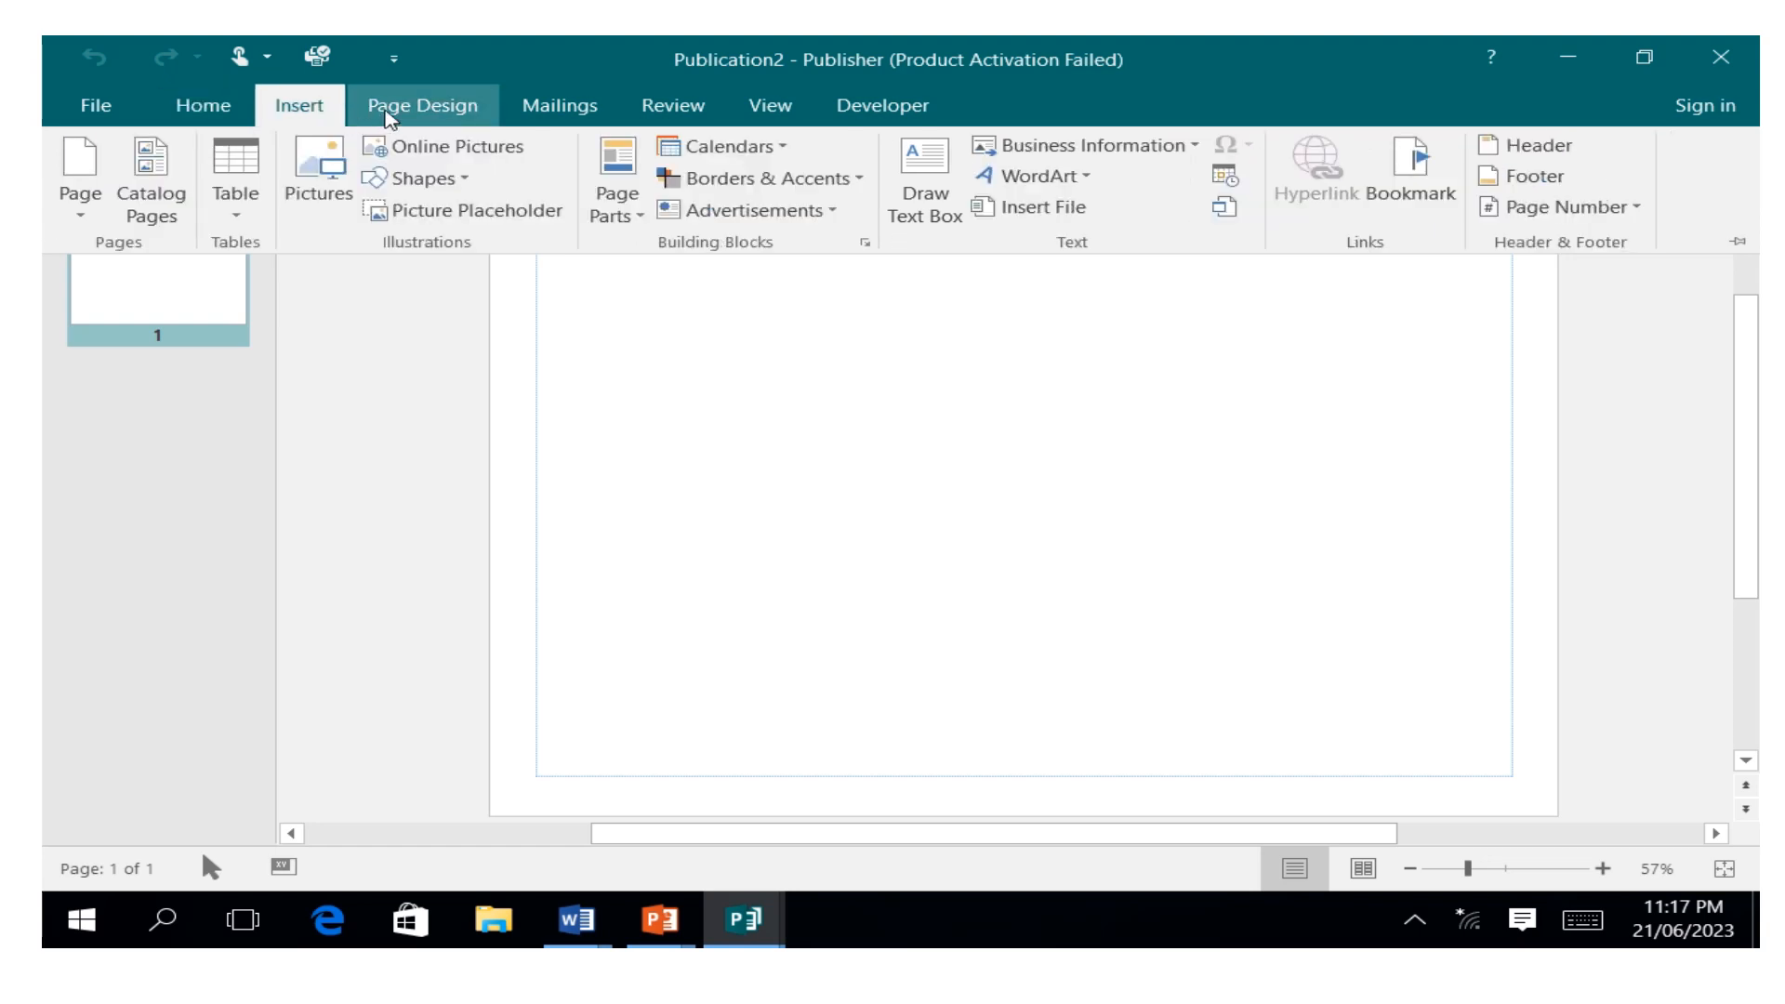
{"action": "left_click", "coordinate": [391, 117]}
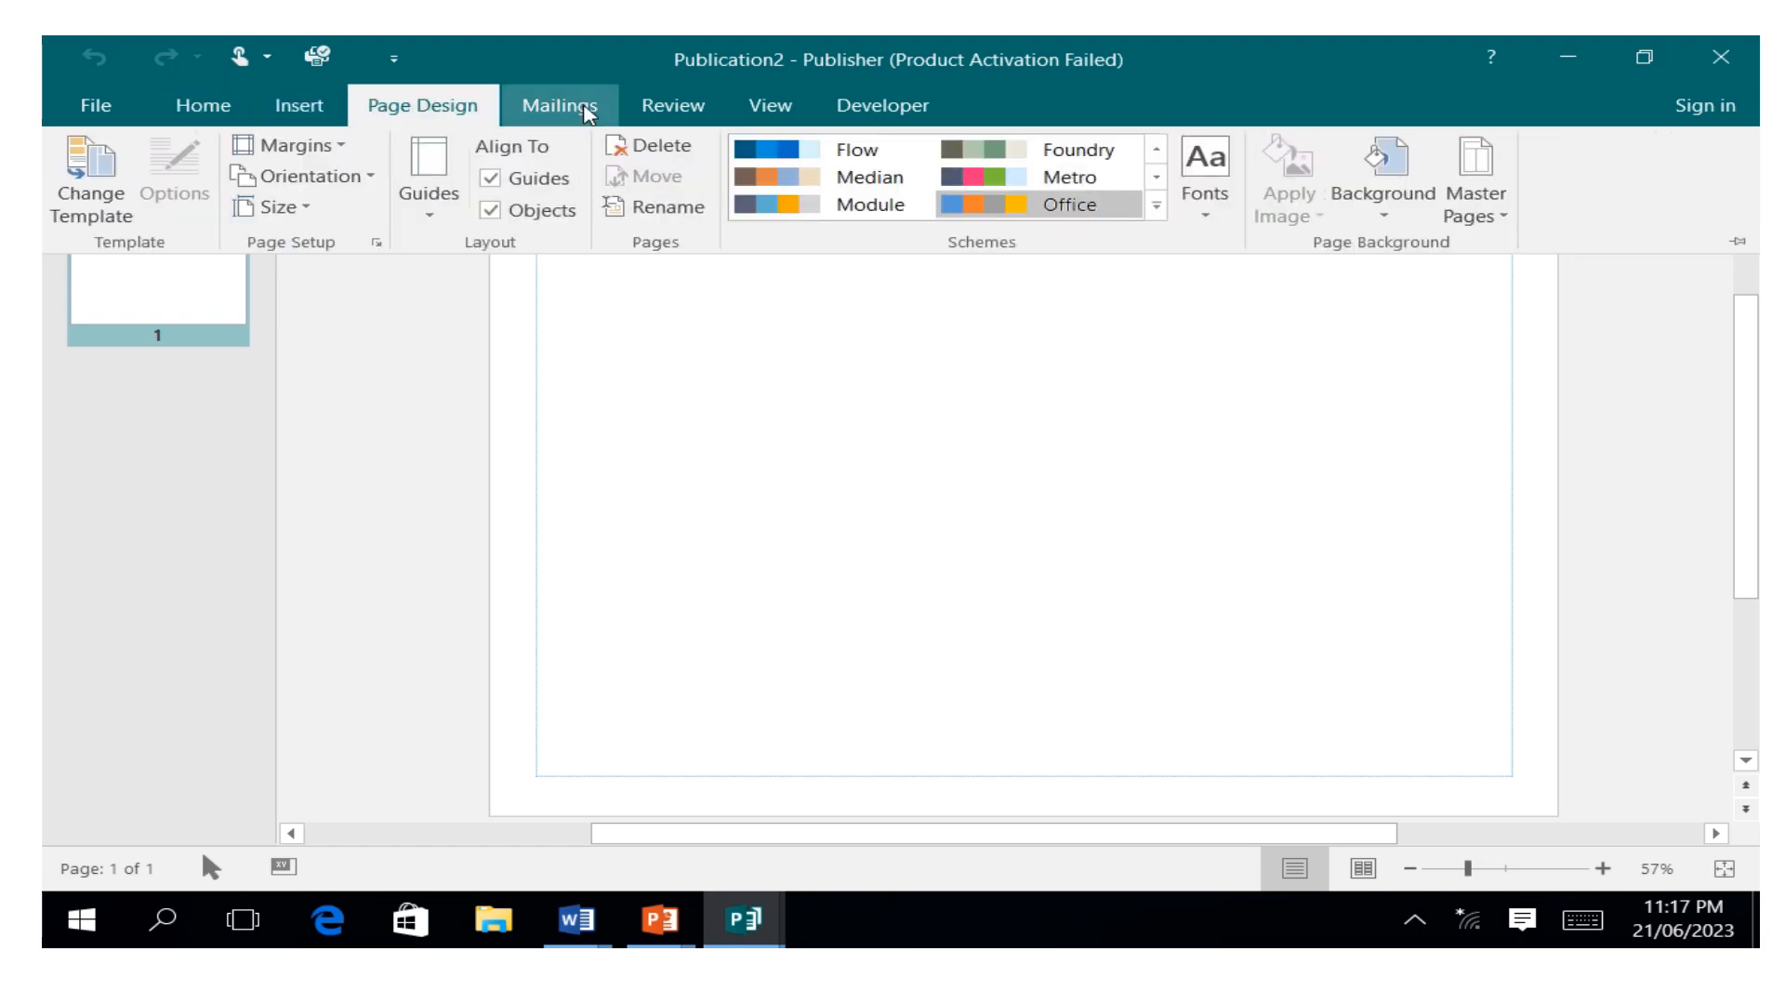
{"action": "left_click", "coordinate": [586, 113]}
{"action": "left_click", "coordinate": [670, 109]}
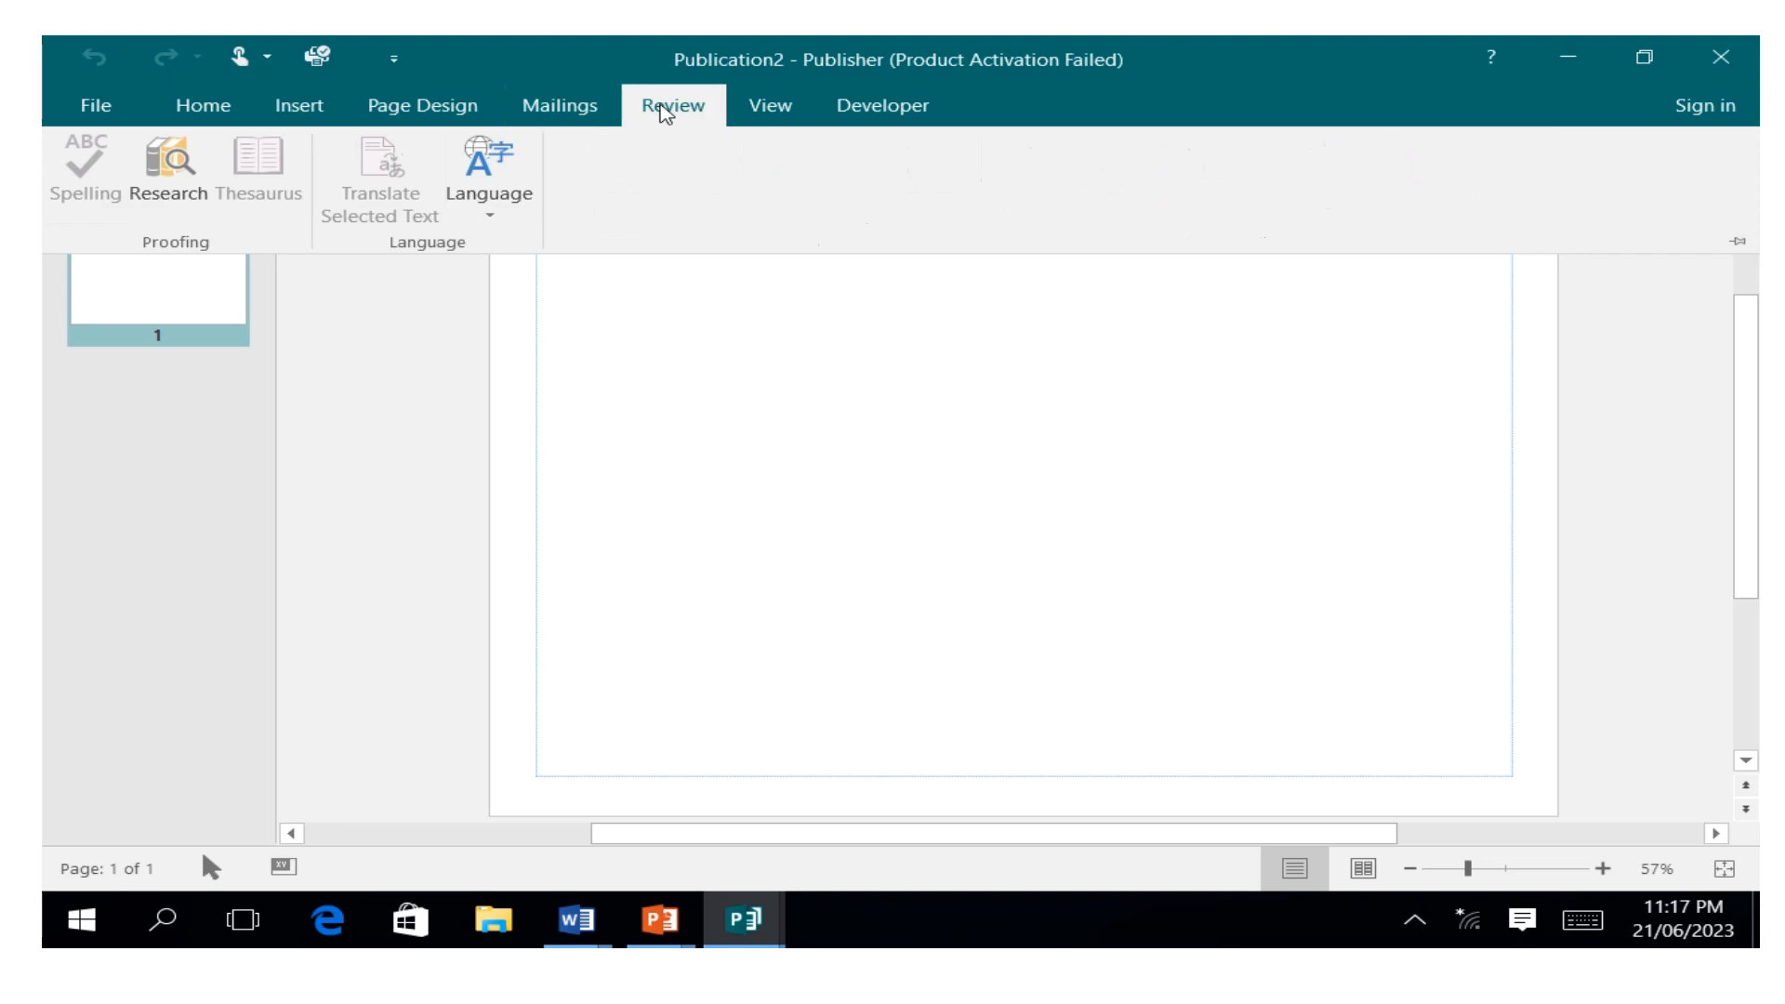
{"action": "left_click", "coordinate": [791, 116]}
{"action": "left_click", "coordinate": [865, 124]}
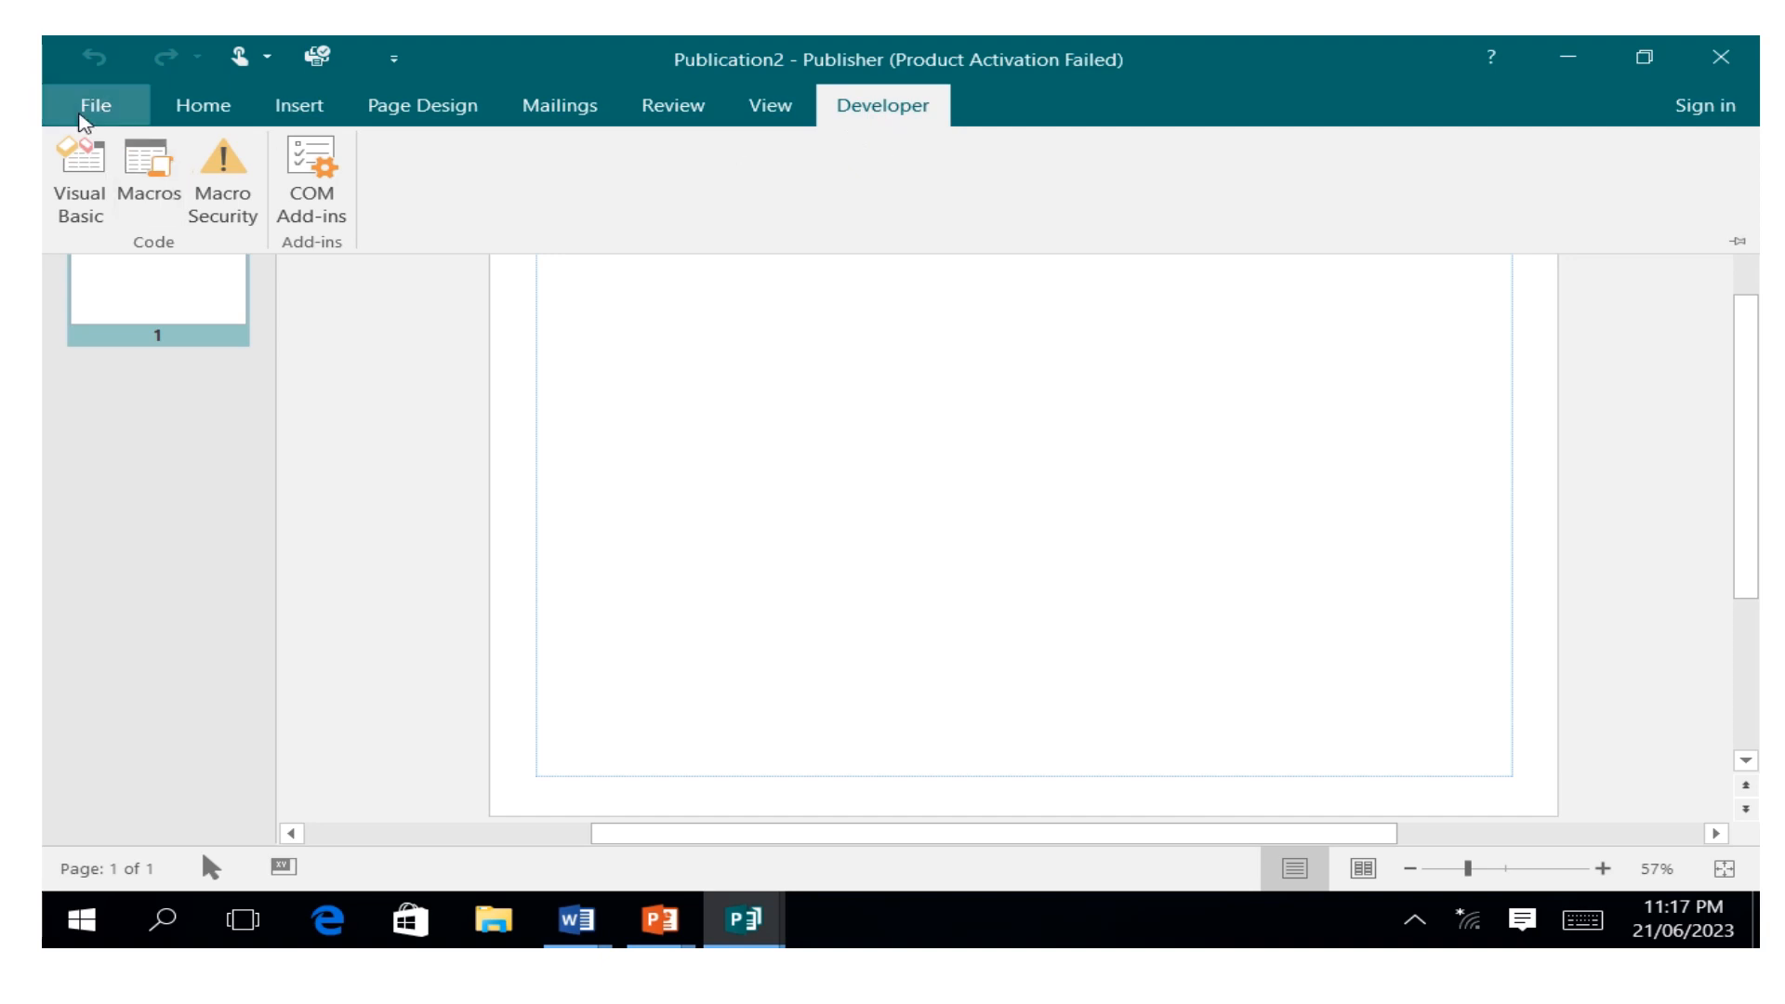
Step: Hide the Developer tab in the Customize Ribbon settings of the program options
{"action": "left_click", "coordinate": [96, 110]}
{"action": "left_click", "coordinate": [112, 669]}
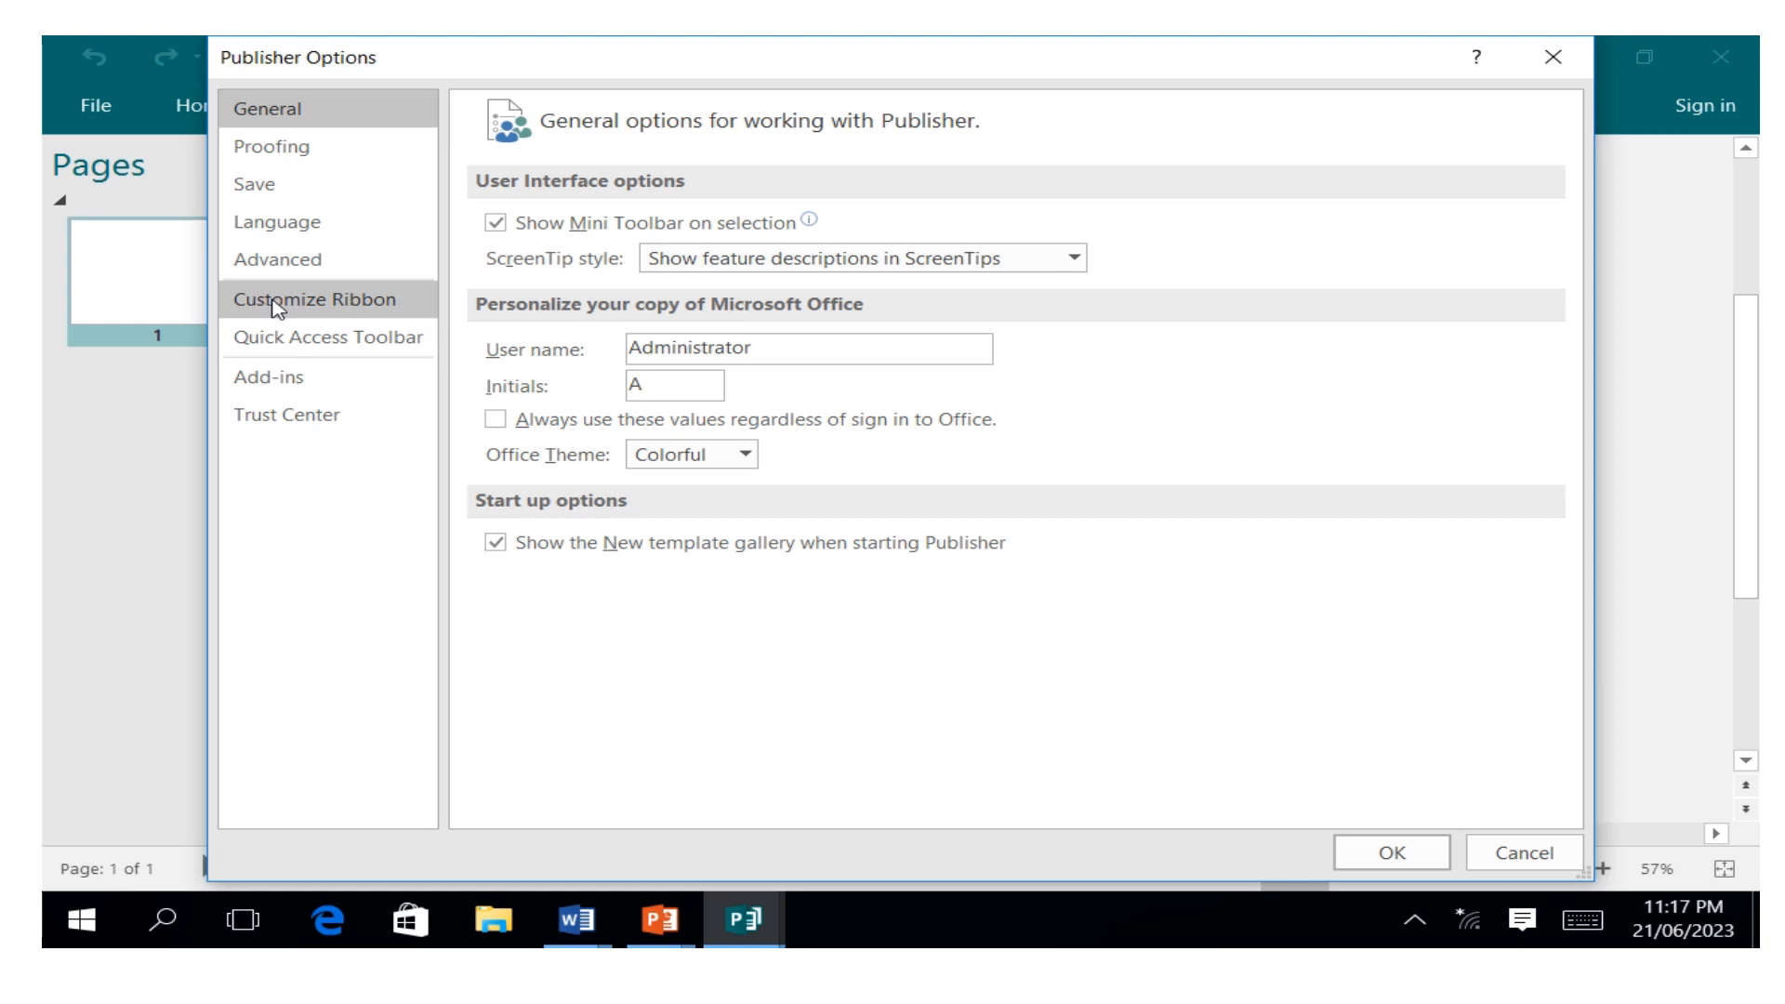
{"action": "left_click", "coordinate": [276, 302]}
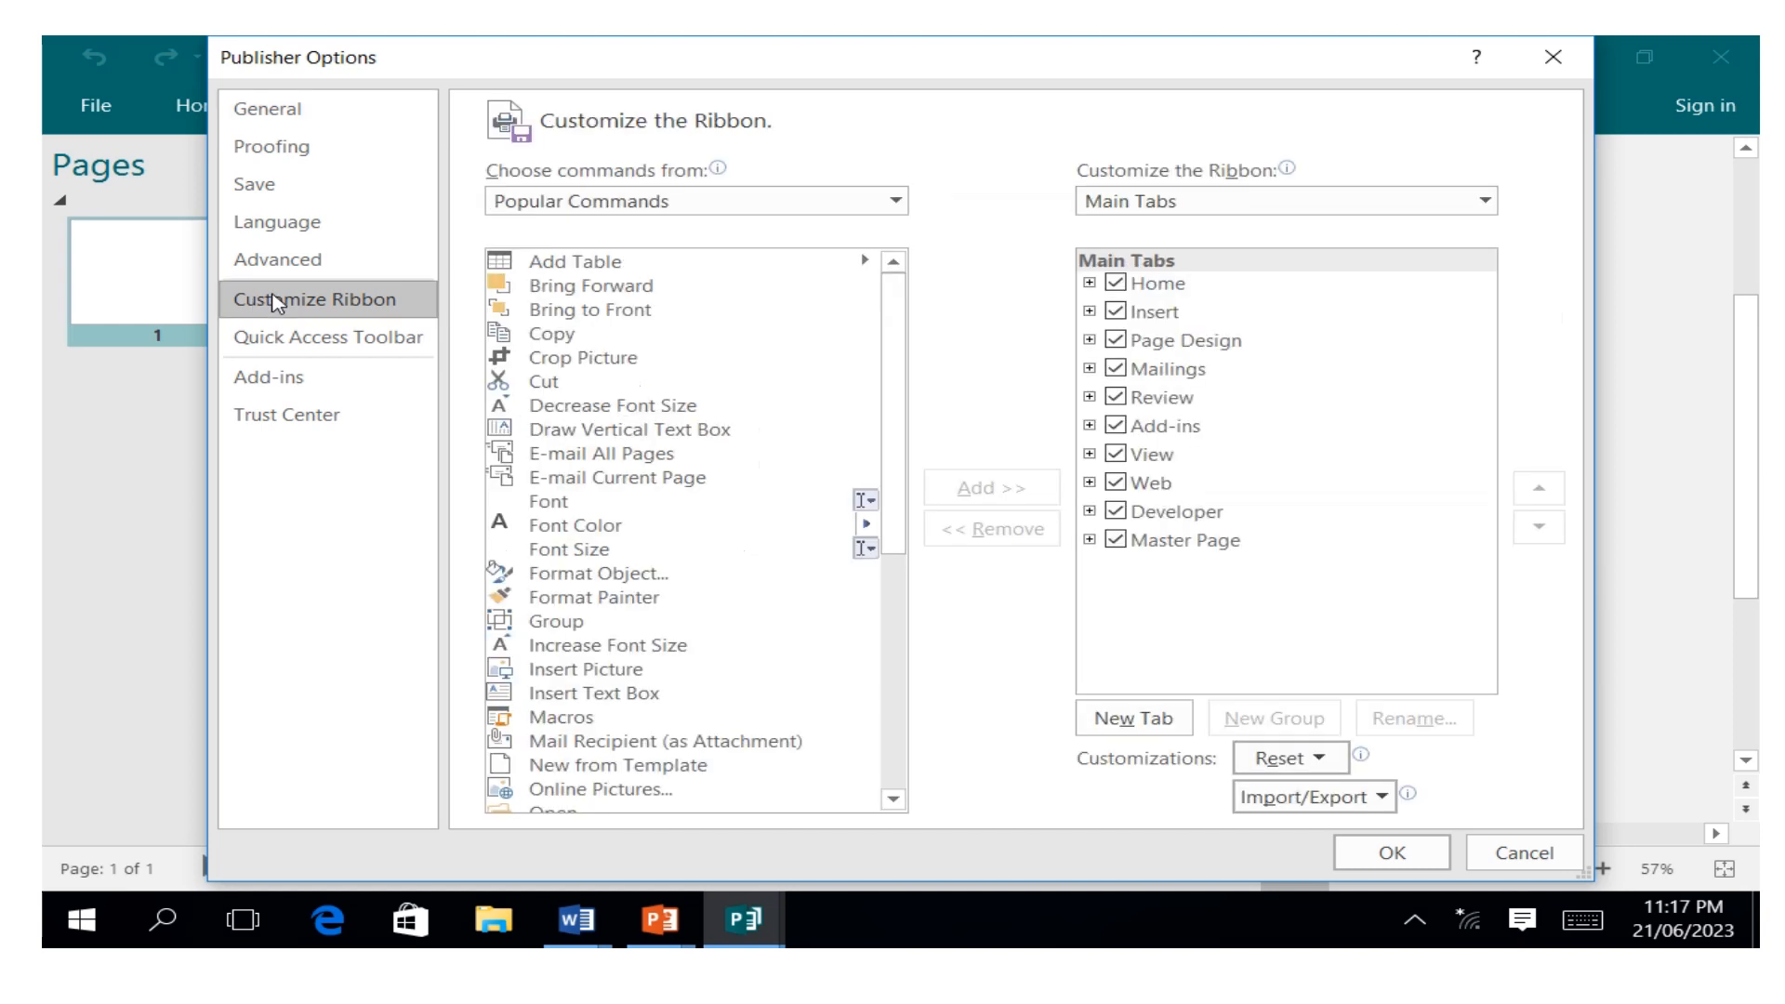
{"action": "left_click", "coordinate": [1090, 511]}
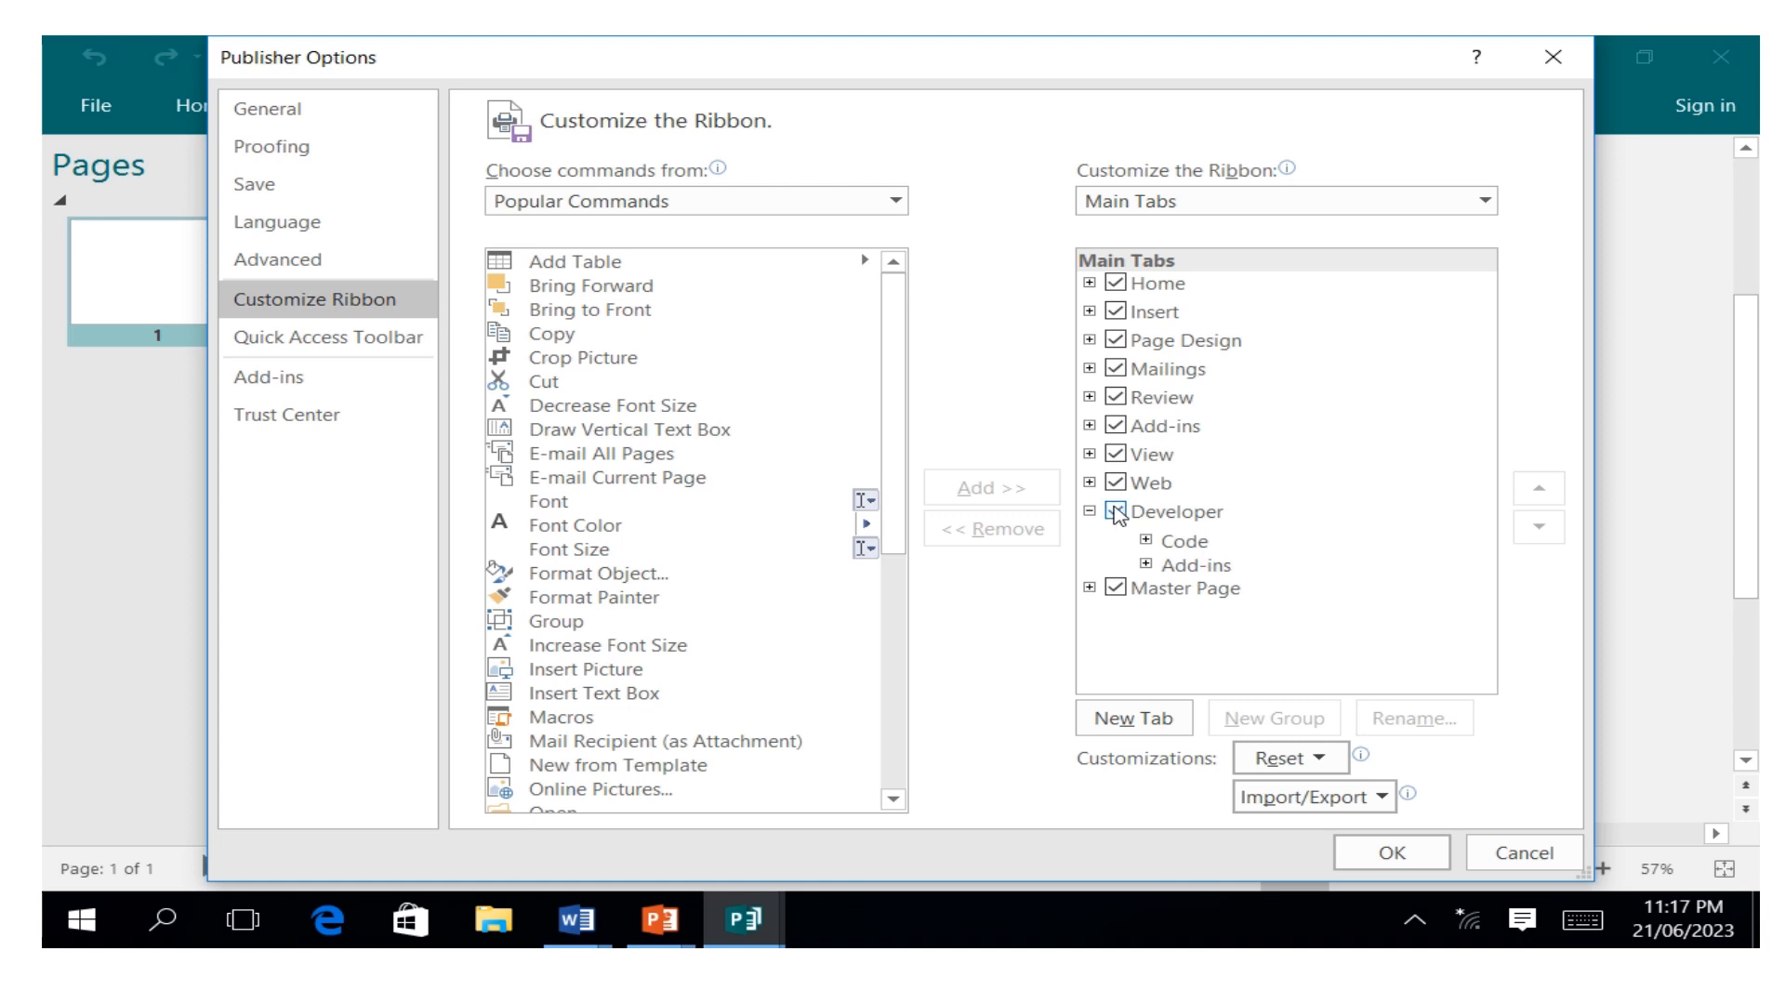
{"action": "left_click", "coordinate": [1117, 512]}
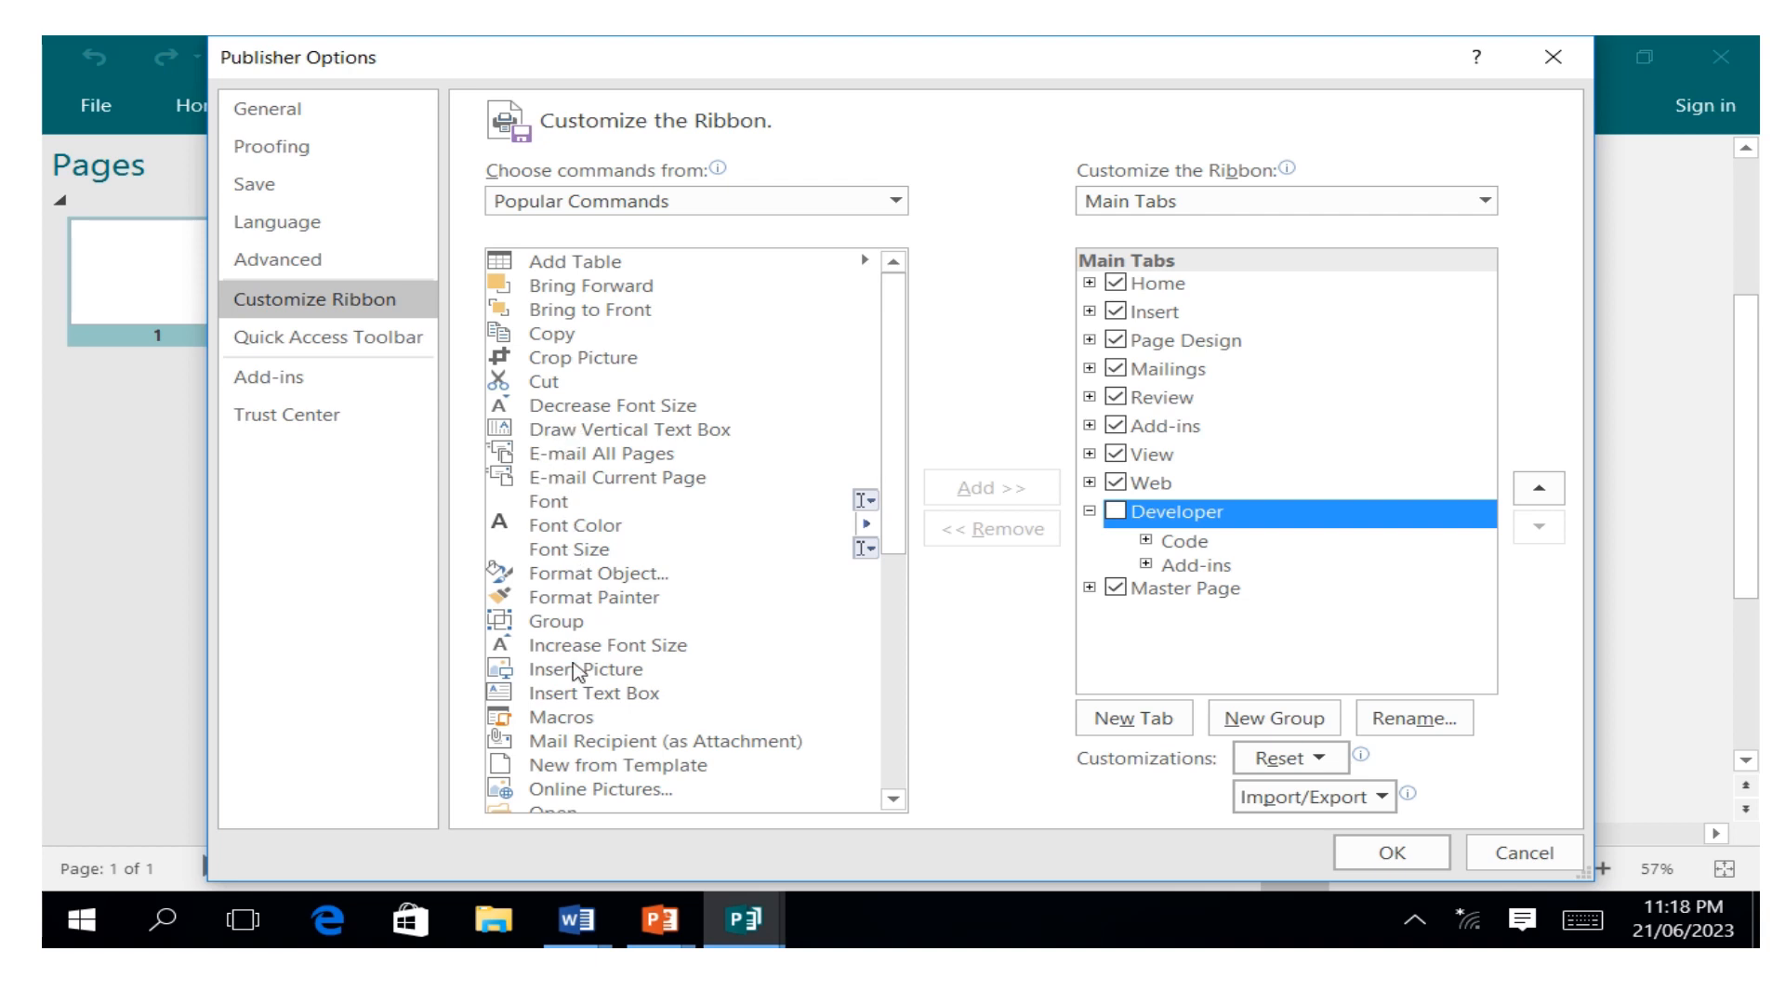
Step: Try to add the E-mail All Pages command to the Developer tab
{"action": "left_click", "coordinate": [589, 455]}
{"action": "left_click", "coordinate": [1007, 491]}
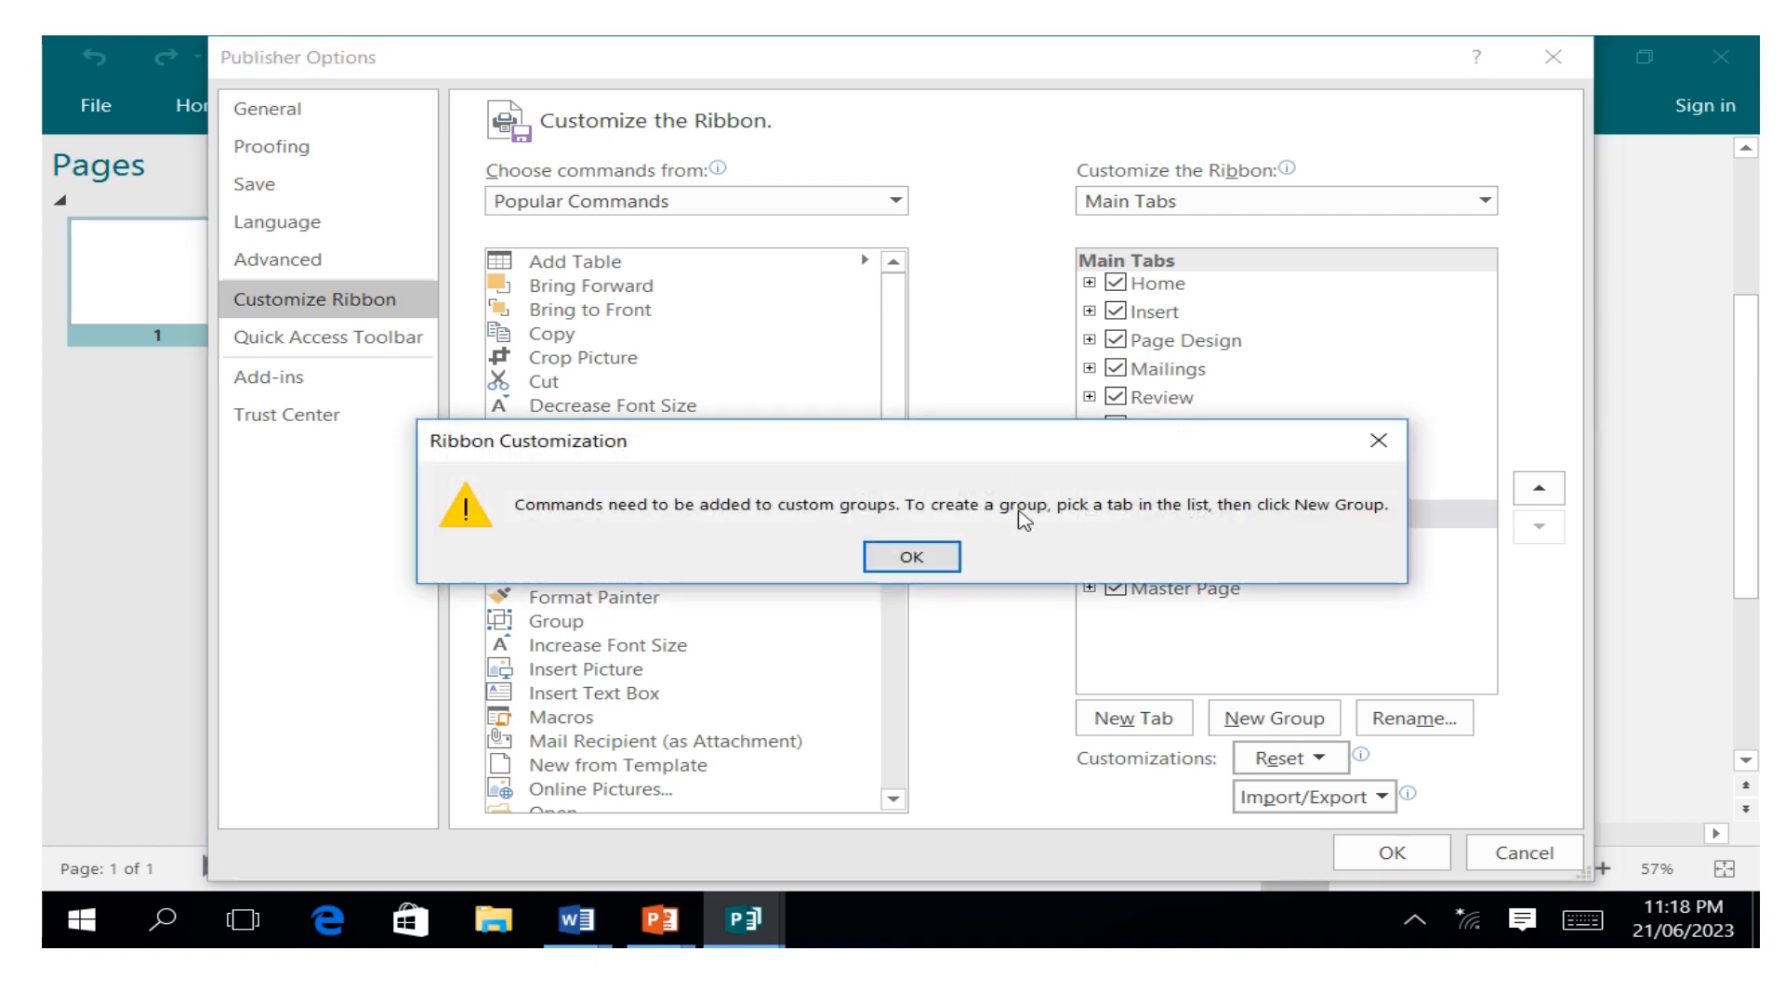
{"action": "left_click", "coordinate": [916, 555]}
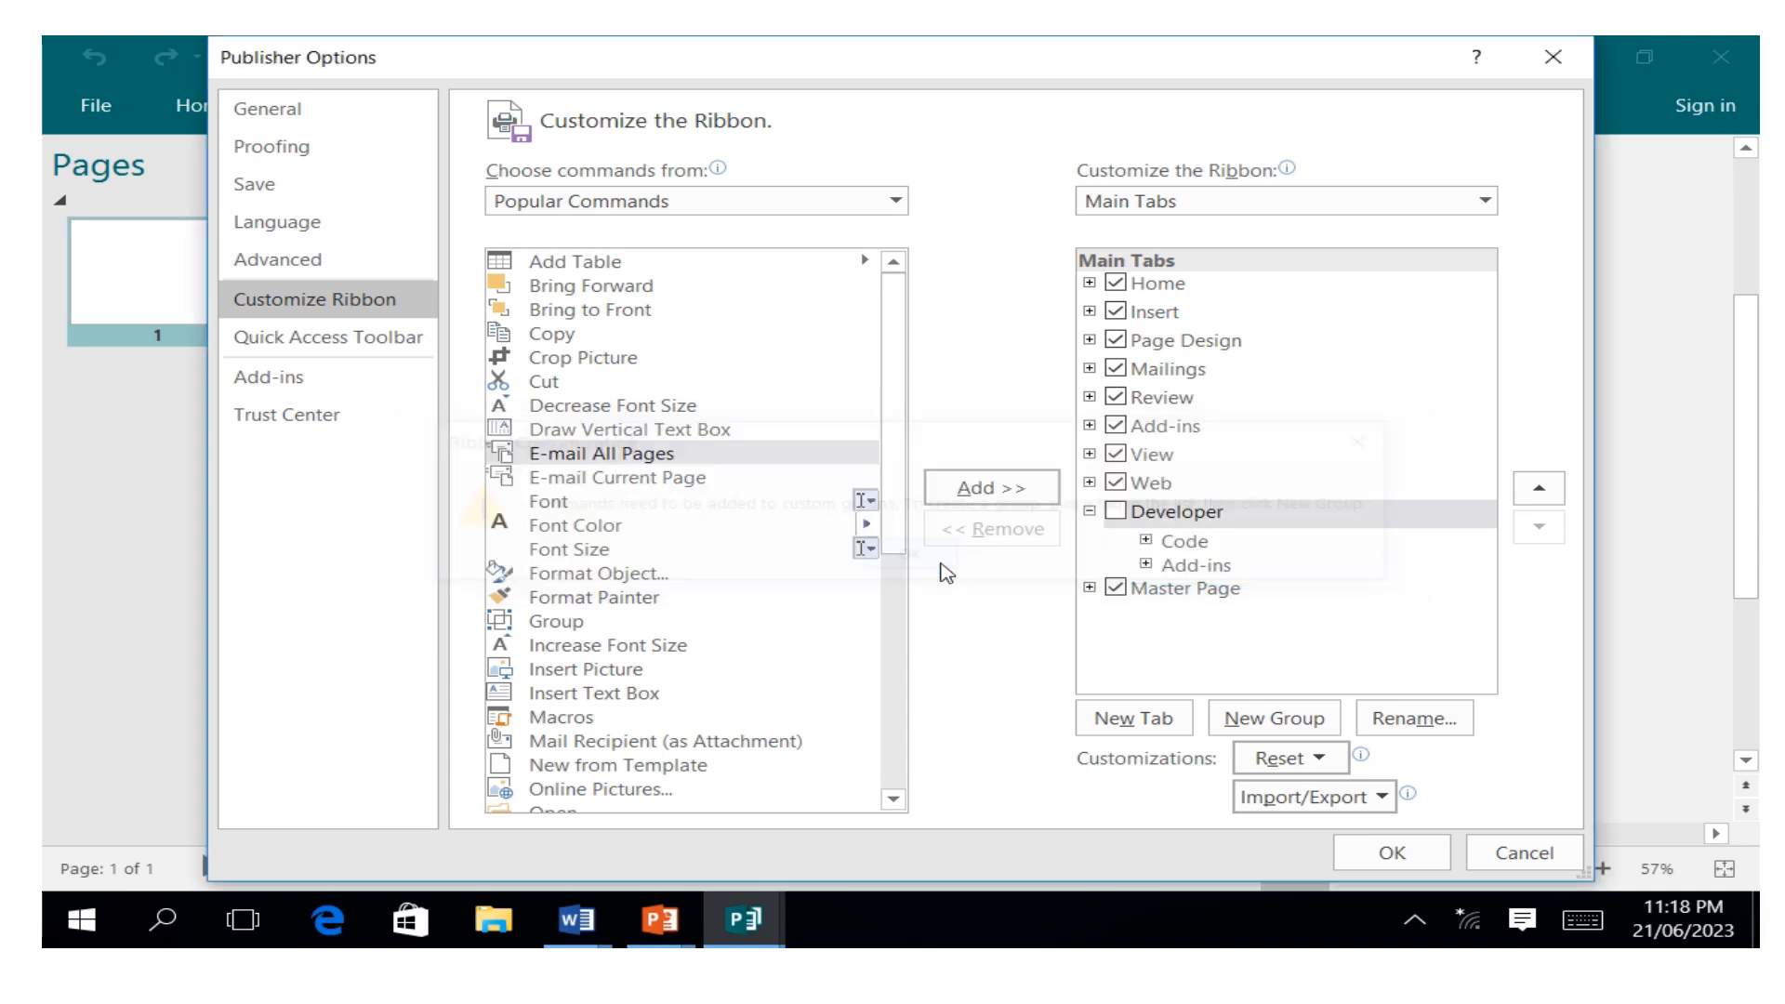
Step: Add the Table Tools Design tab to the ribbon's main tabs, apply the customization and display the added tab
{"action": "left_click", "coordinate": [1339, 597]}
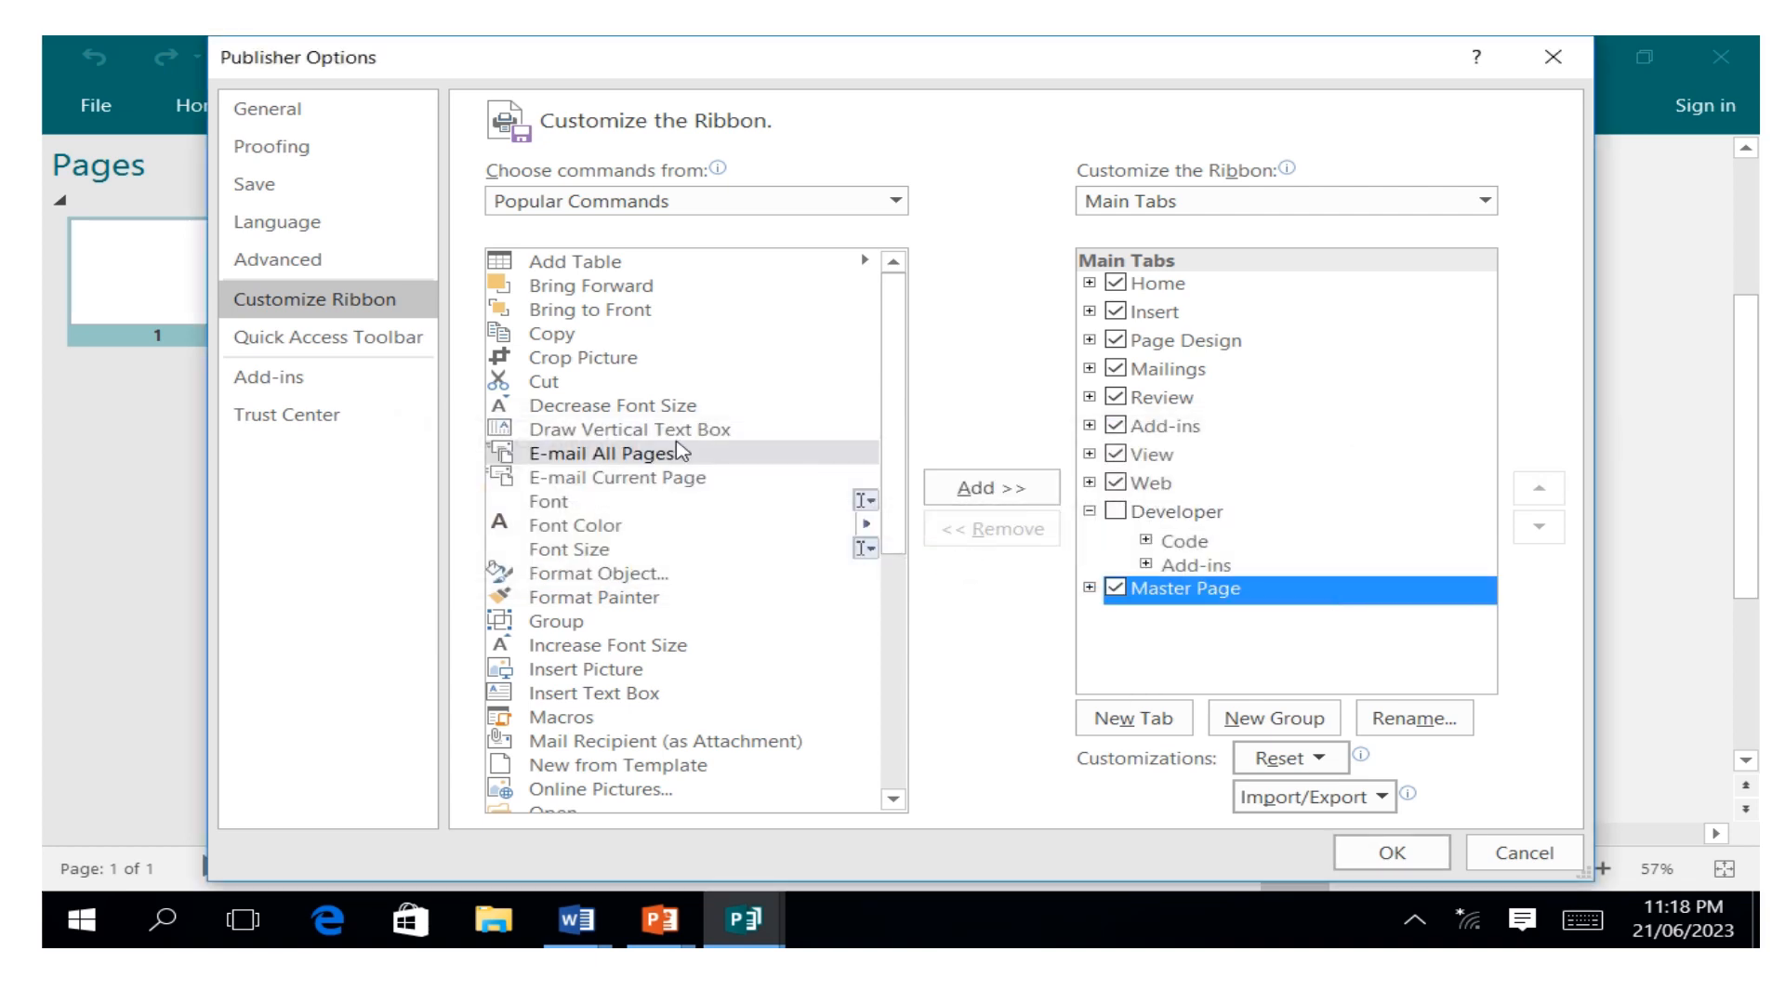
{"action": "left_click", "coordinate": [649, 205]}
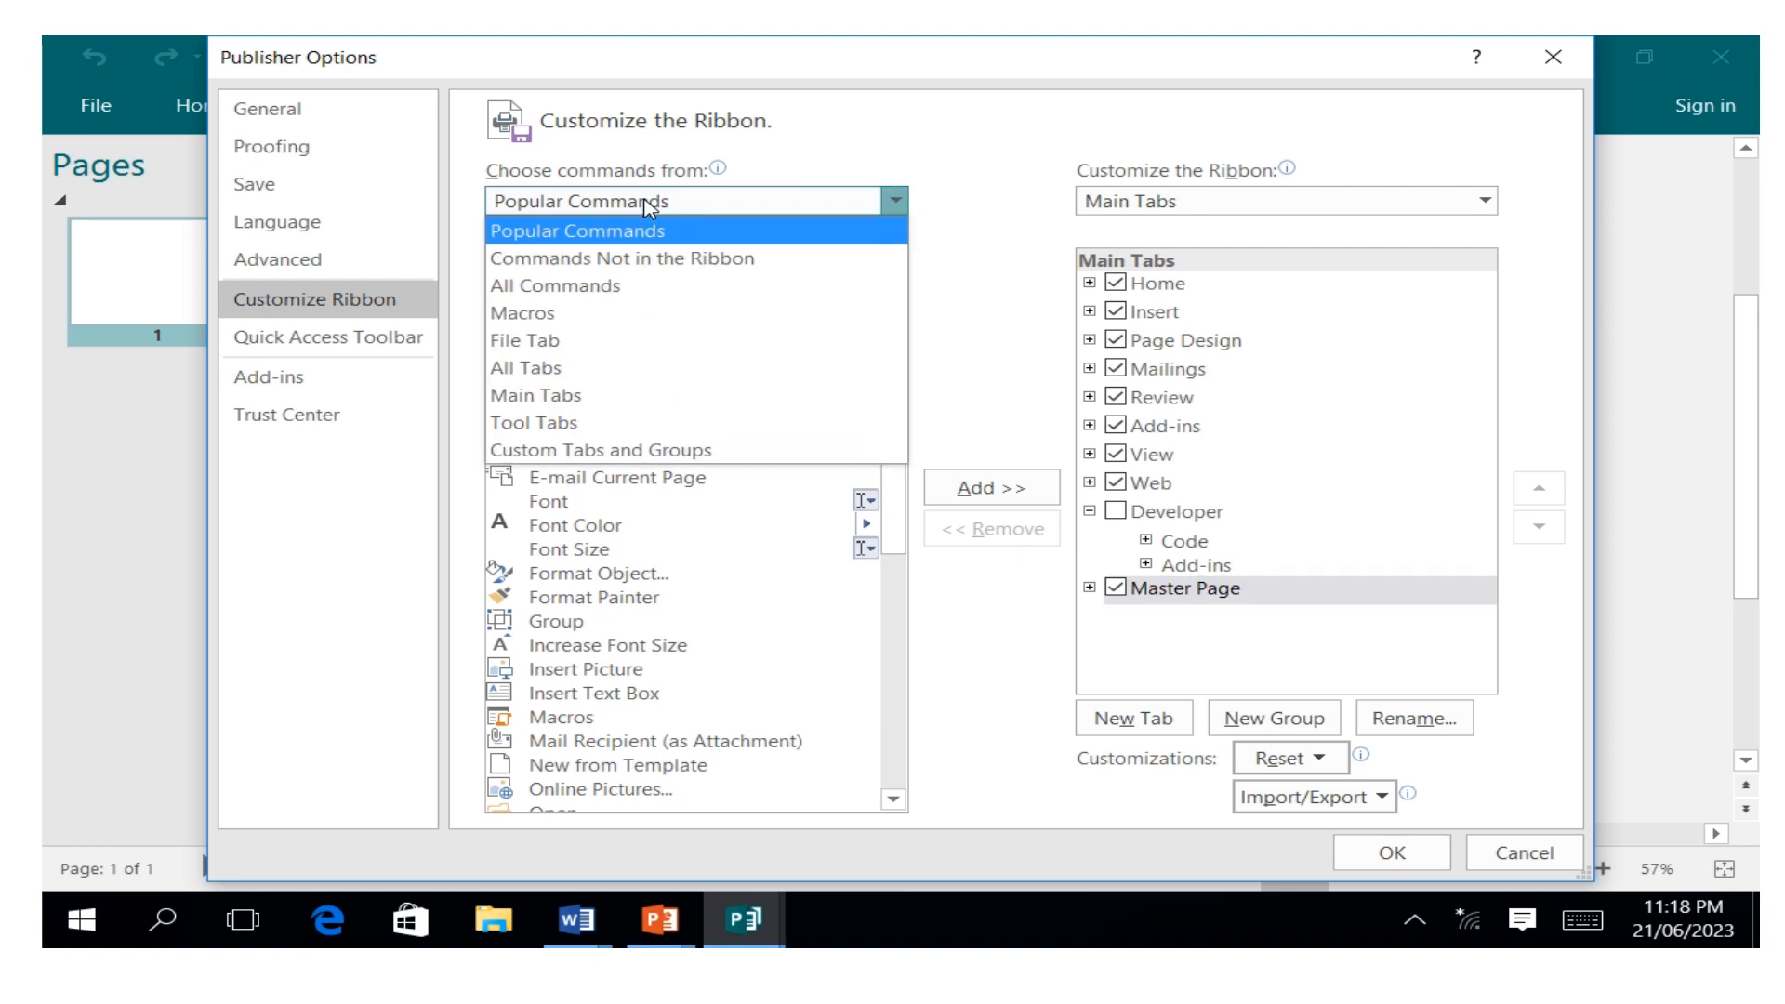
{"action": "left_click", "coordinate": [555, 375]}
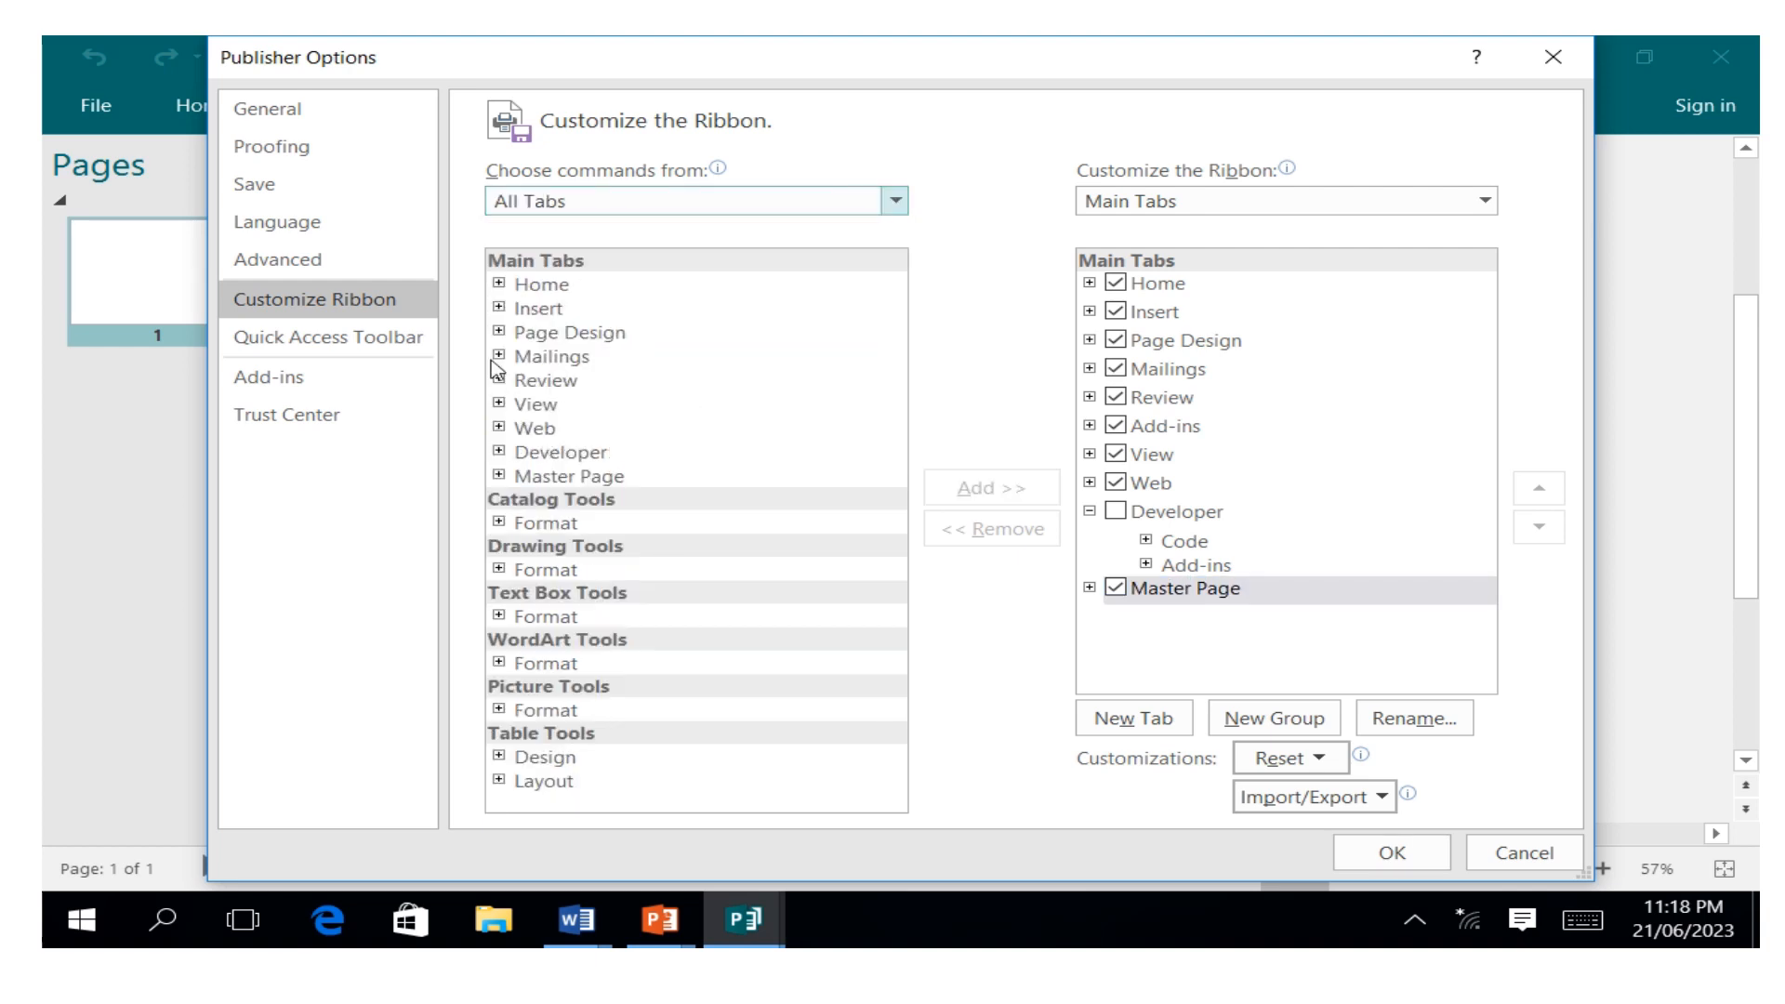
{"action": "left_click", "coordinate": [544, 762]}
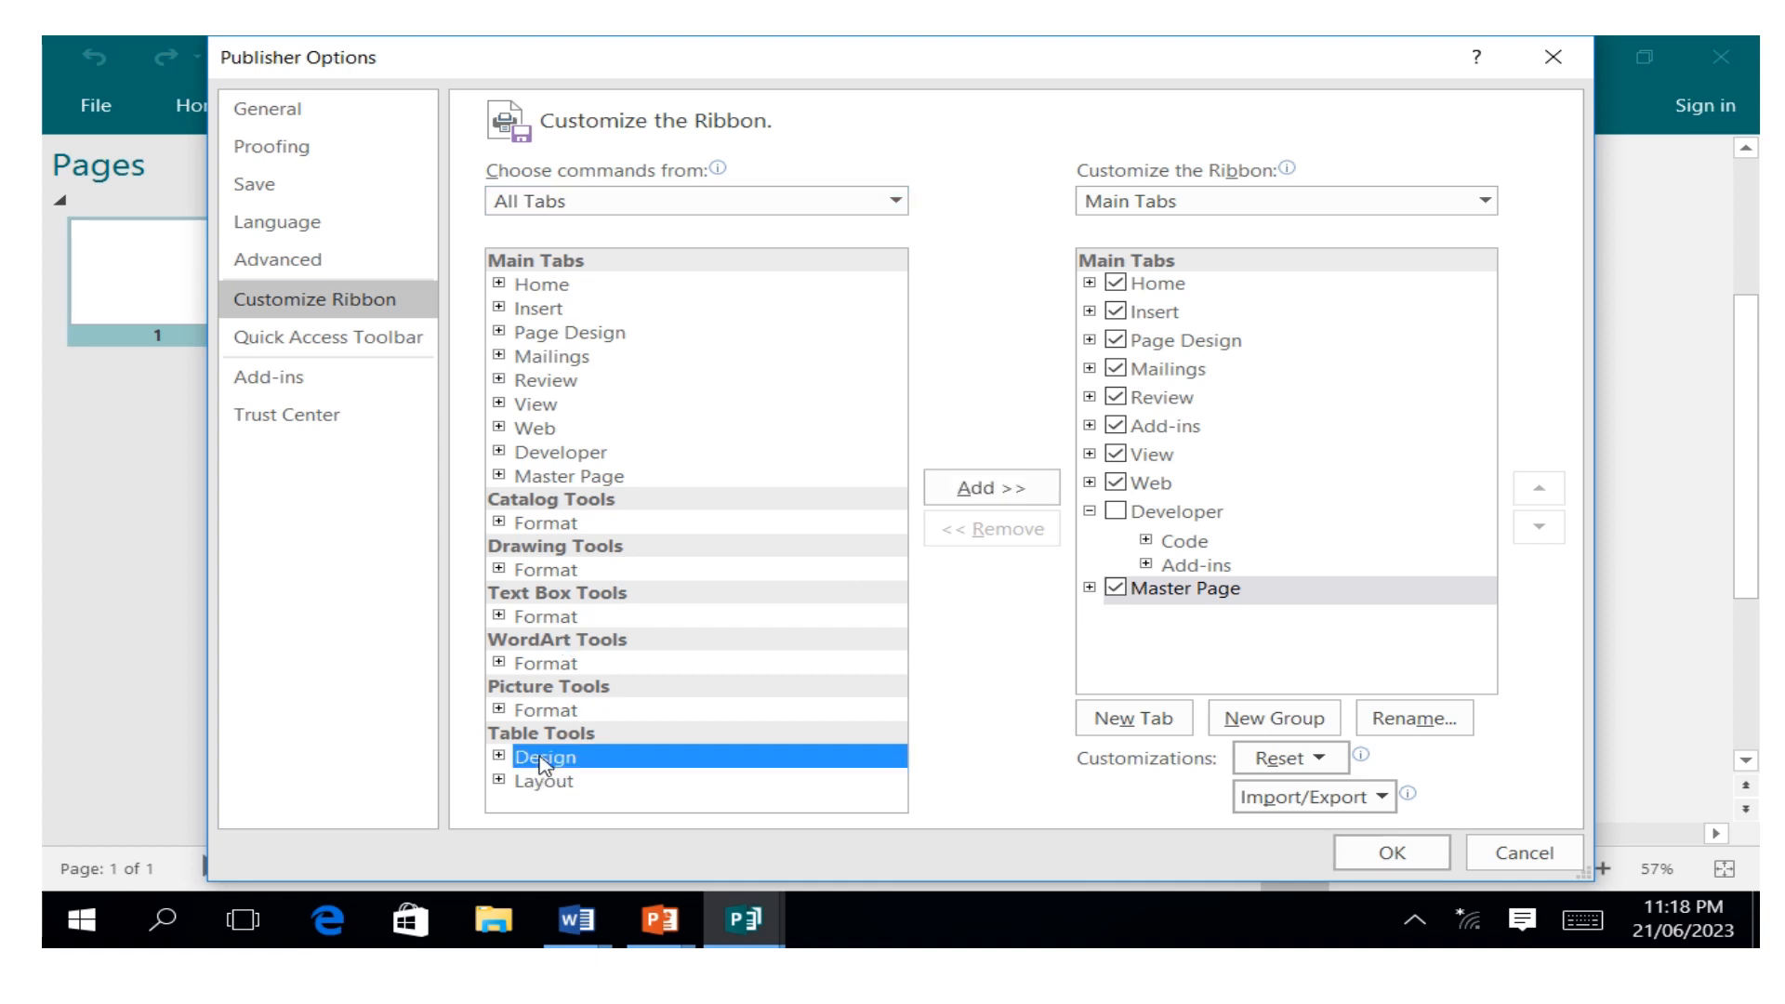
{"action": "left_click", "coordinate": [967, 493]}
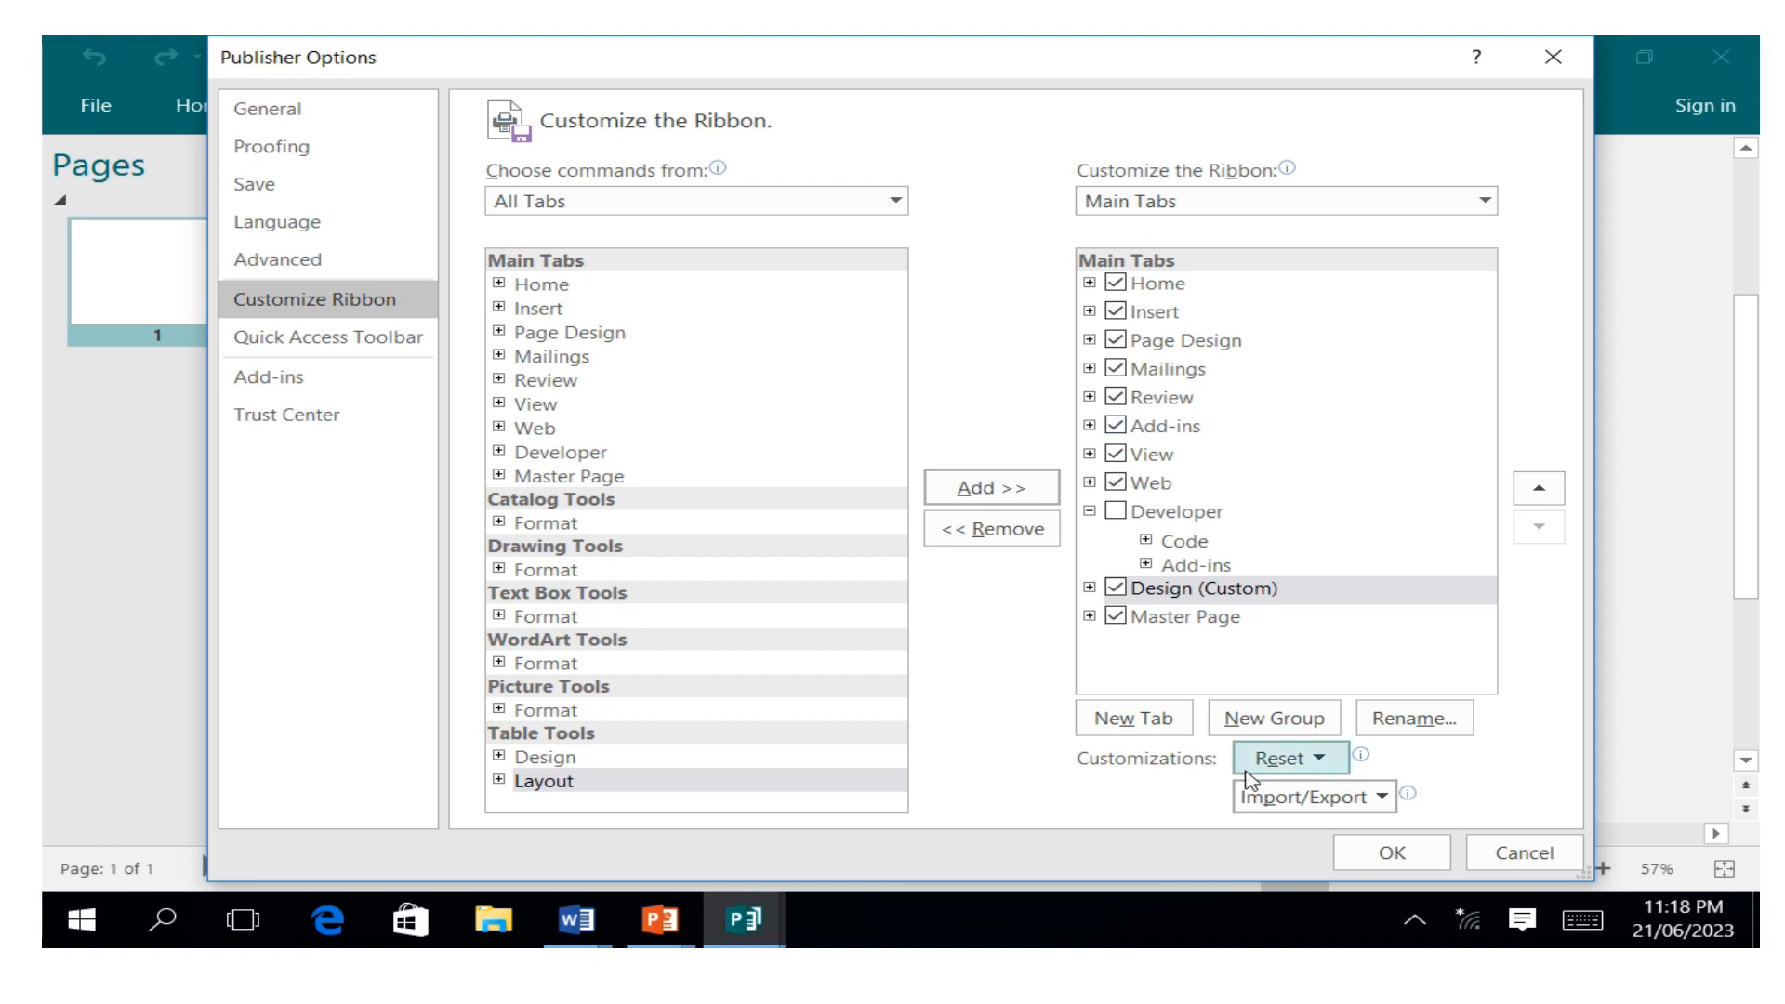
{"action": "left_click", "coordinate": [1392, 853]}
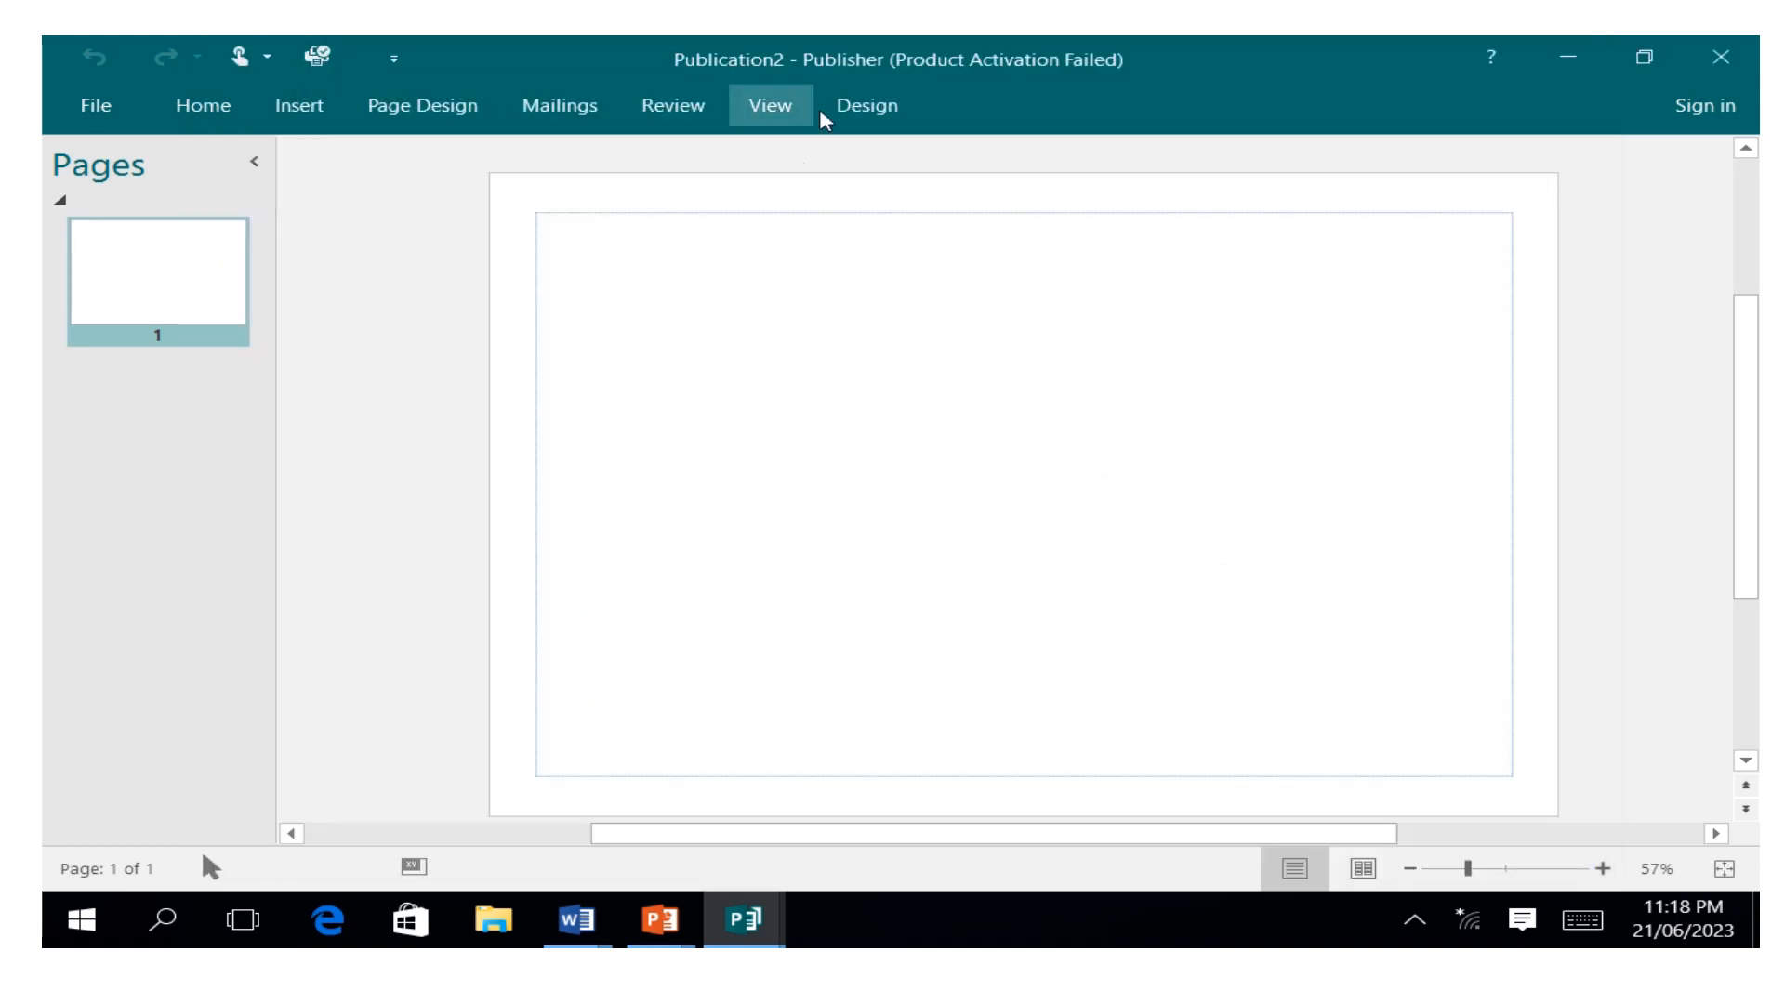
{"action": "left_click", "coordinate": [870, 109]}
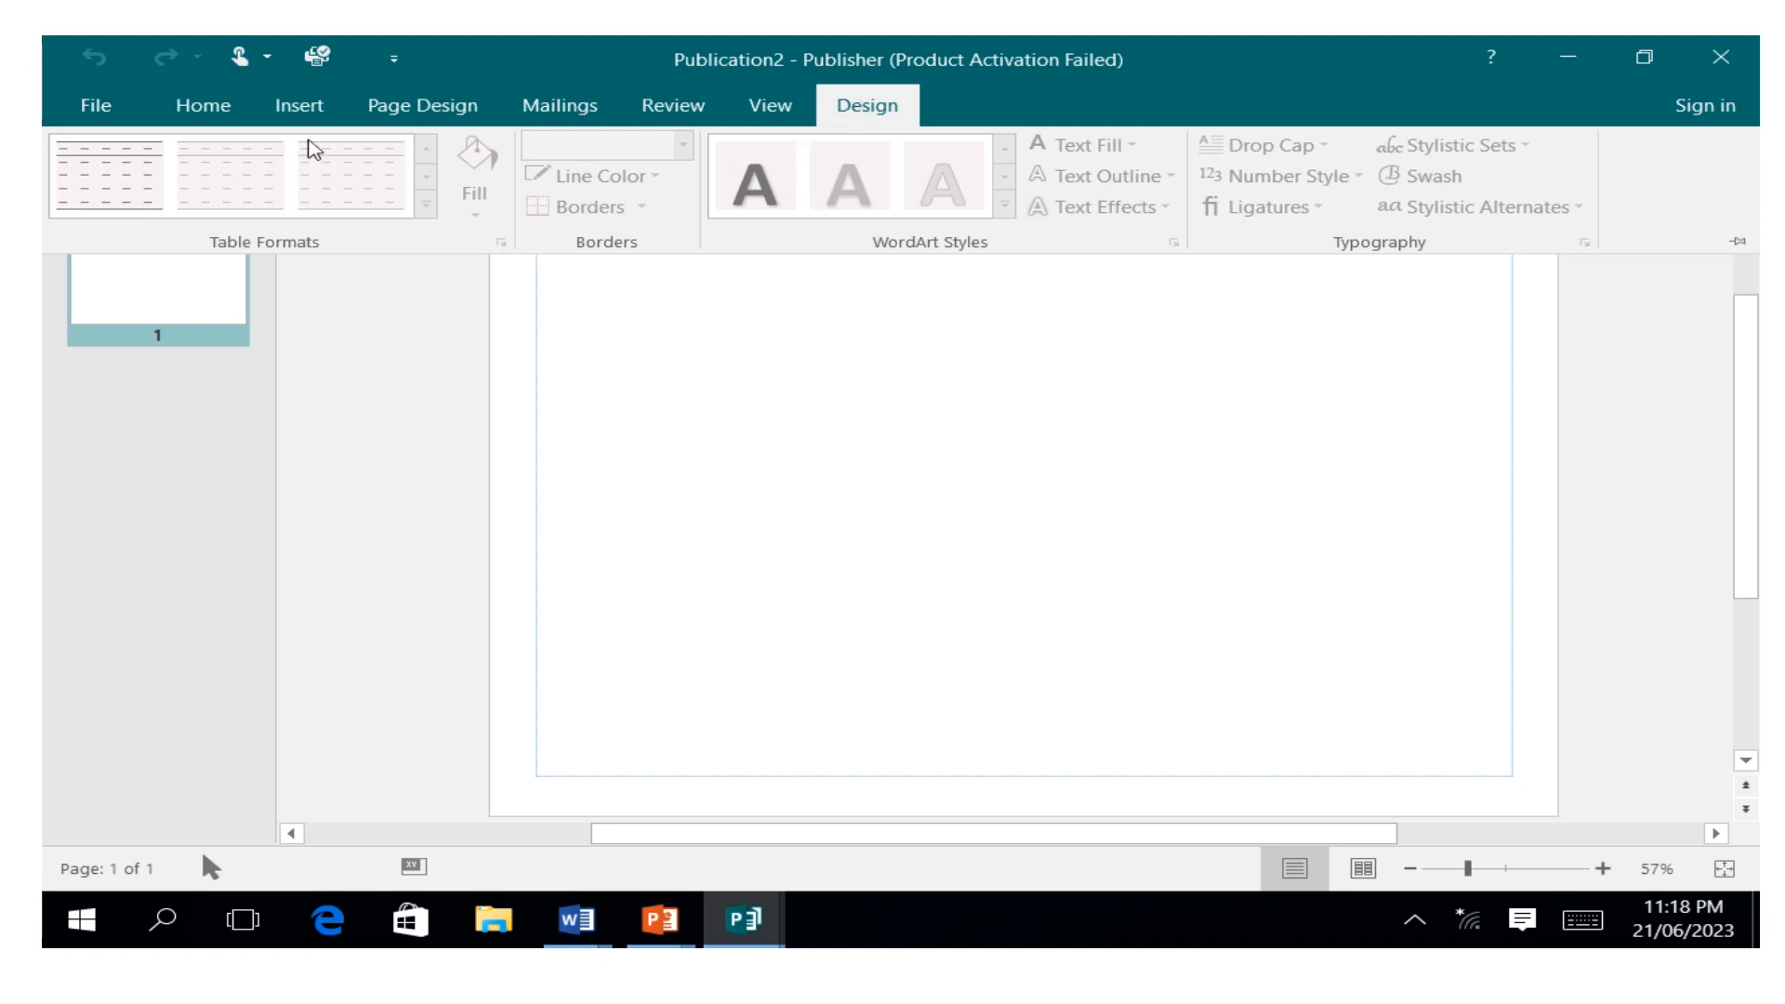
Step: Remove the custom Design tab from the ribbon's main tabs in the program options and apply the change
{"action": "left_click", "coordinate": [97, 109]}
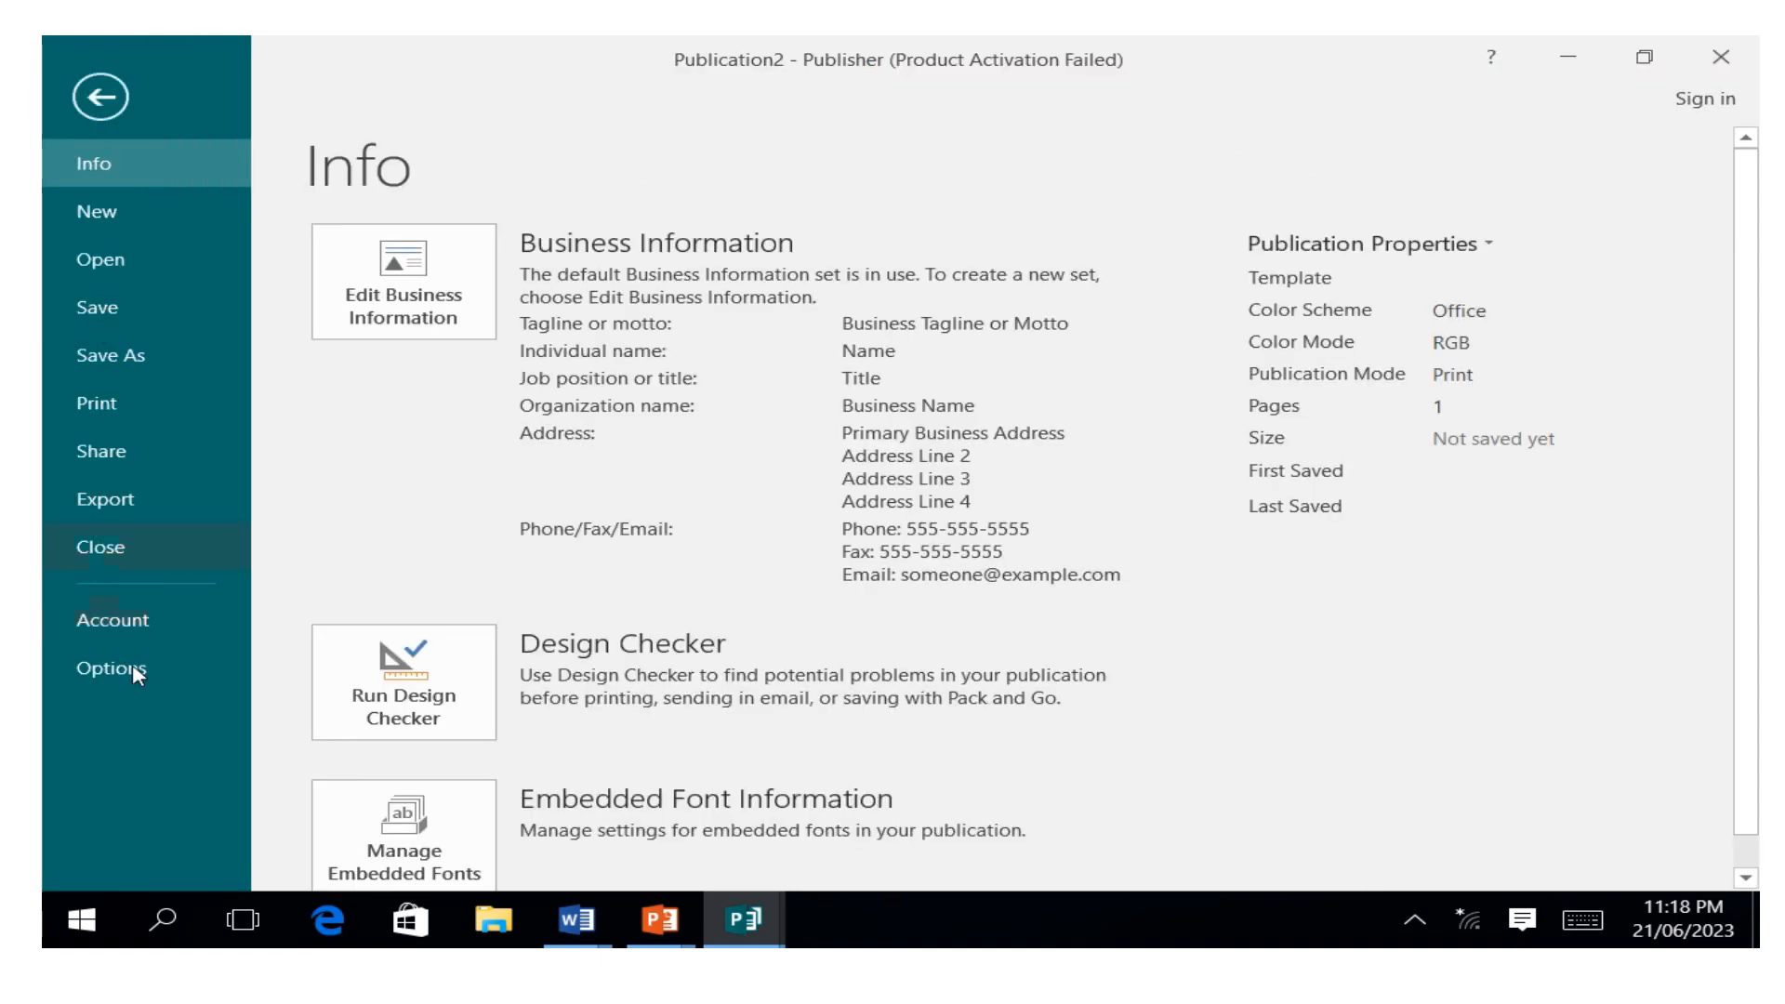
{"action": "left_click", "coordinate": [110, 668]}
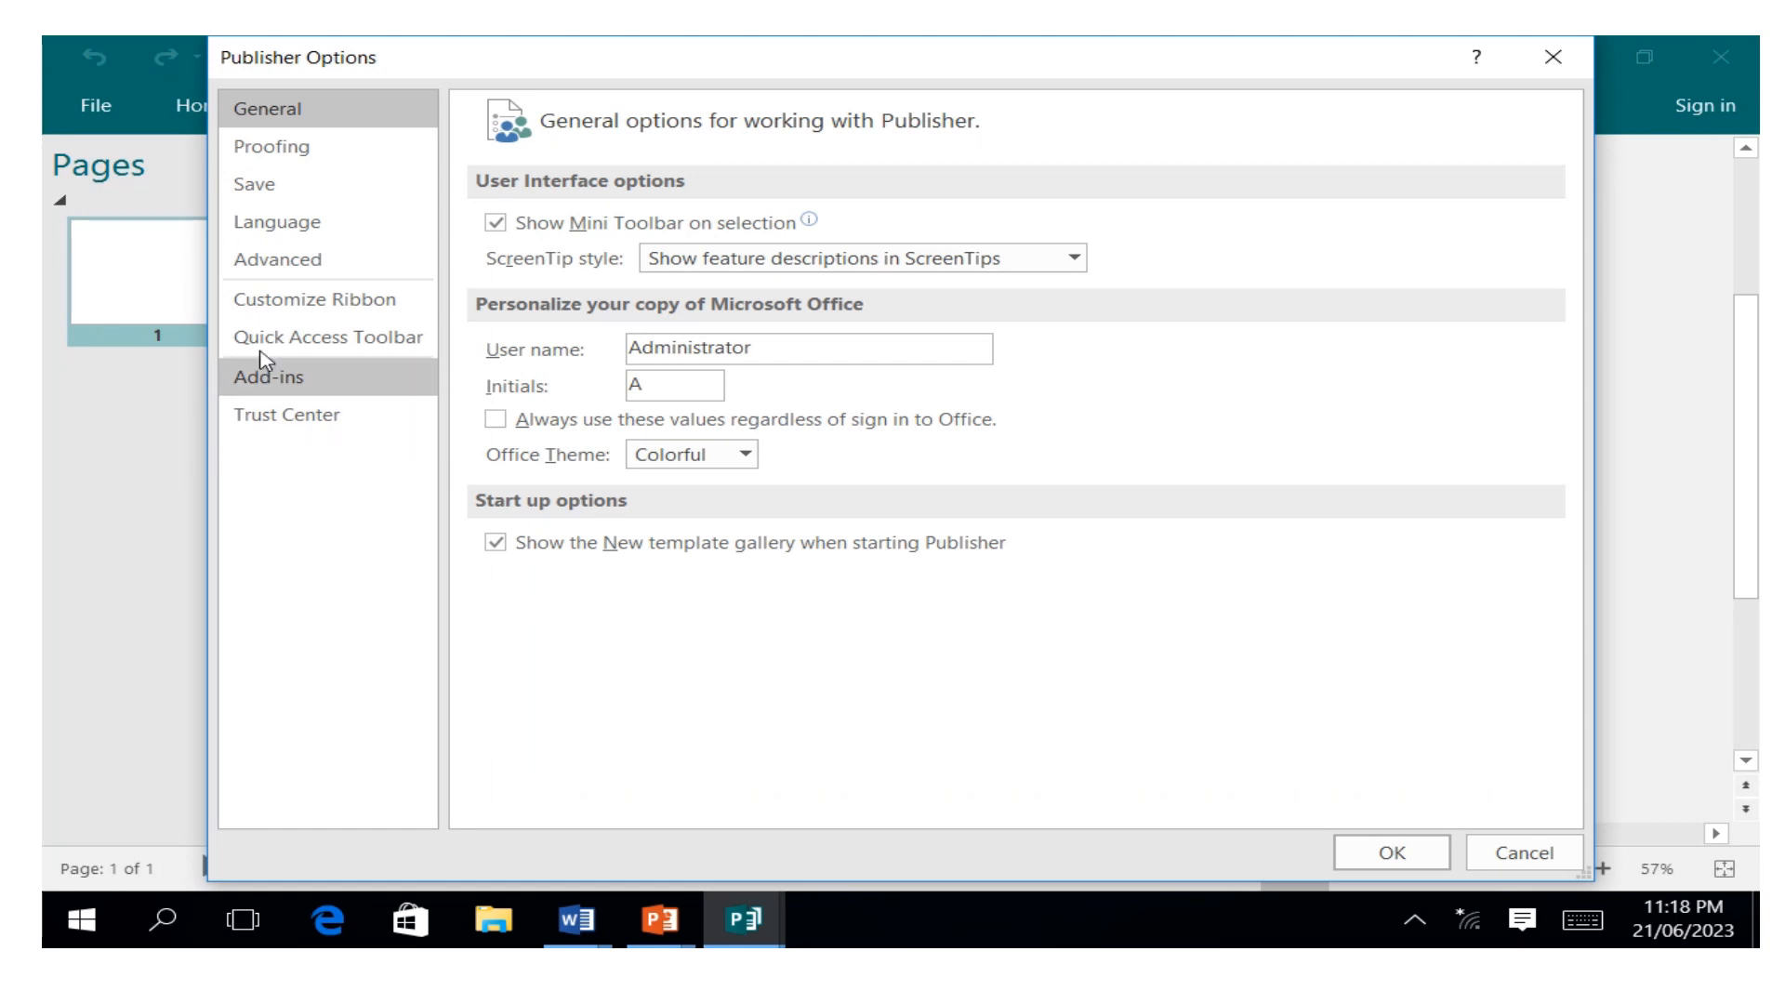
{"action": "left_click", "coordinate": [281, 301]}
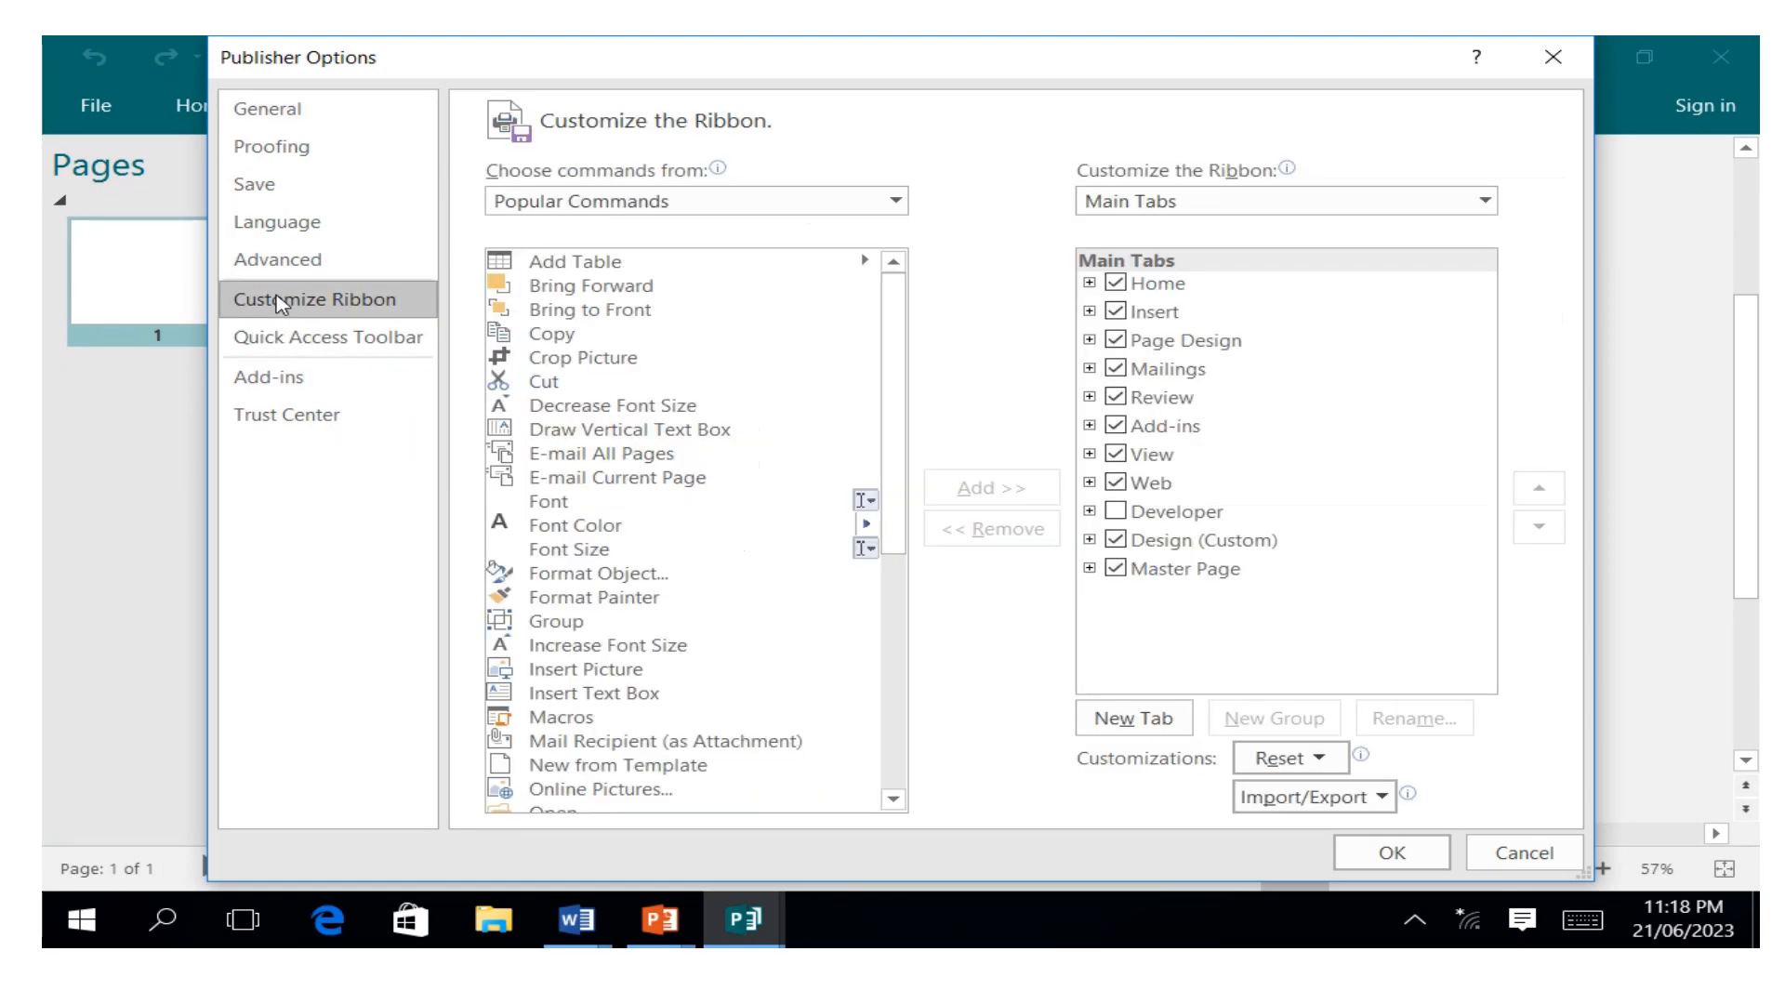
{"action": "left_click", "coordinate": [1115, 540]}
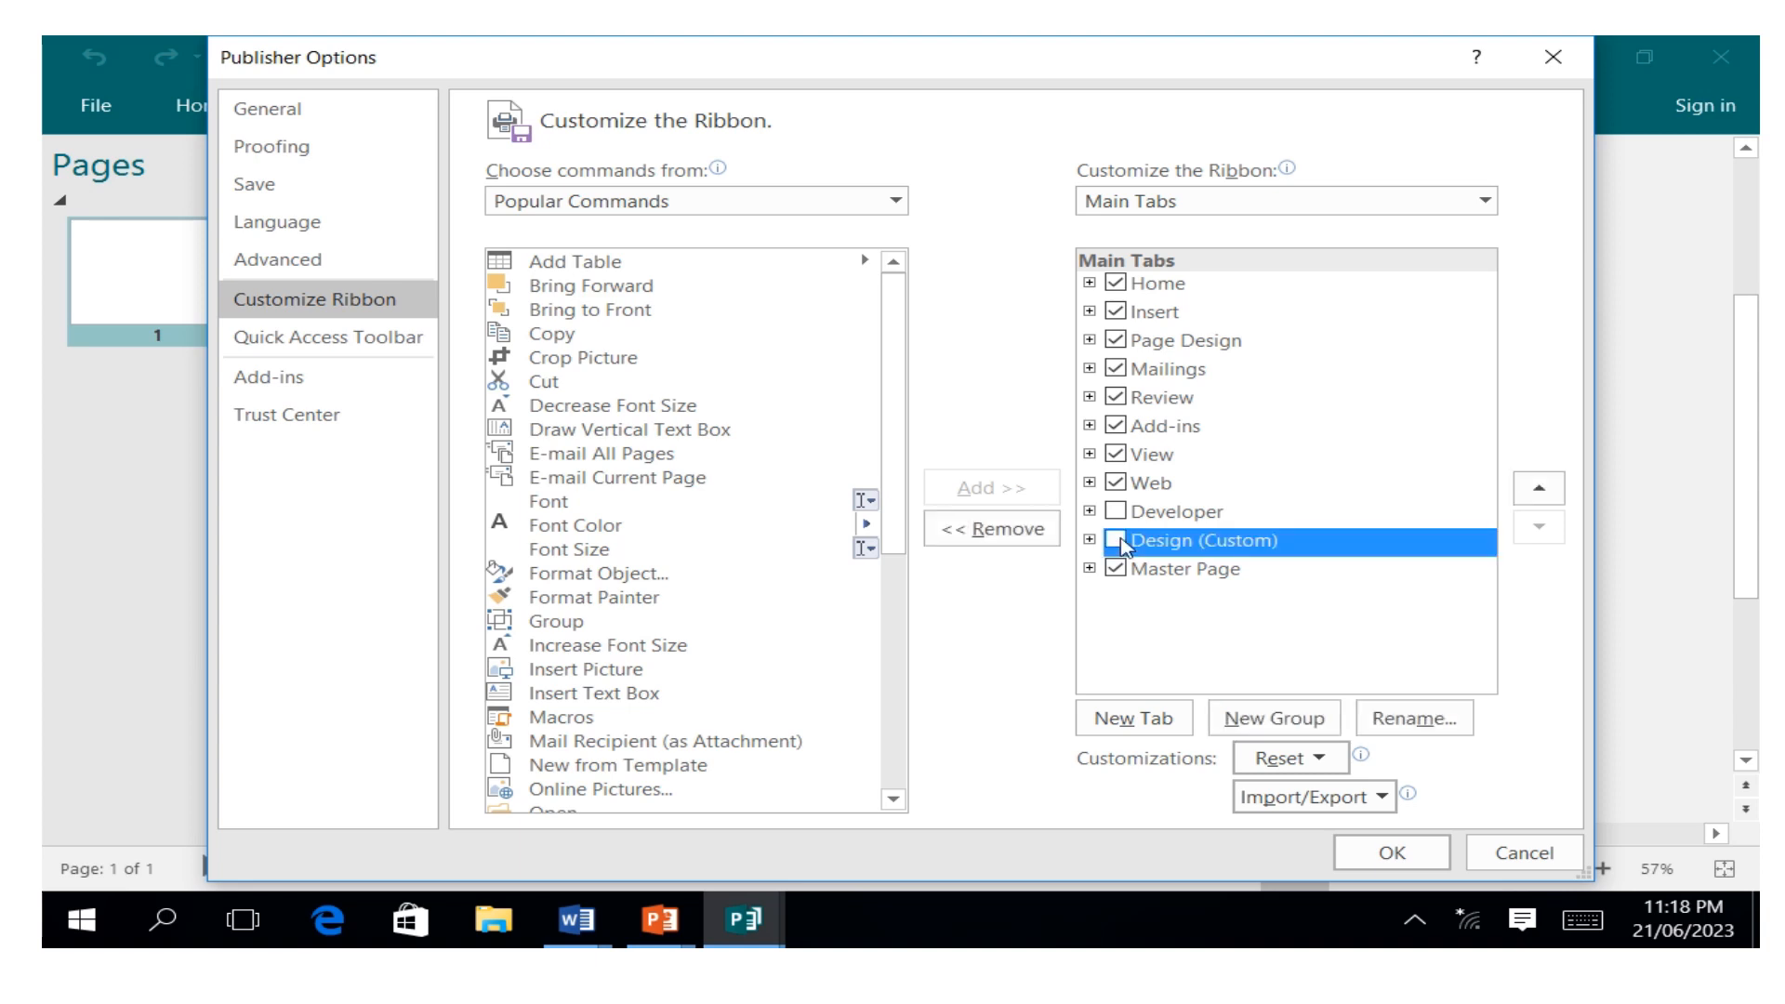
{"action": "left_click", "coordinate": [982, 531]}
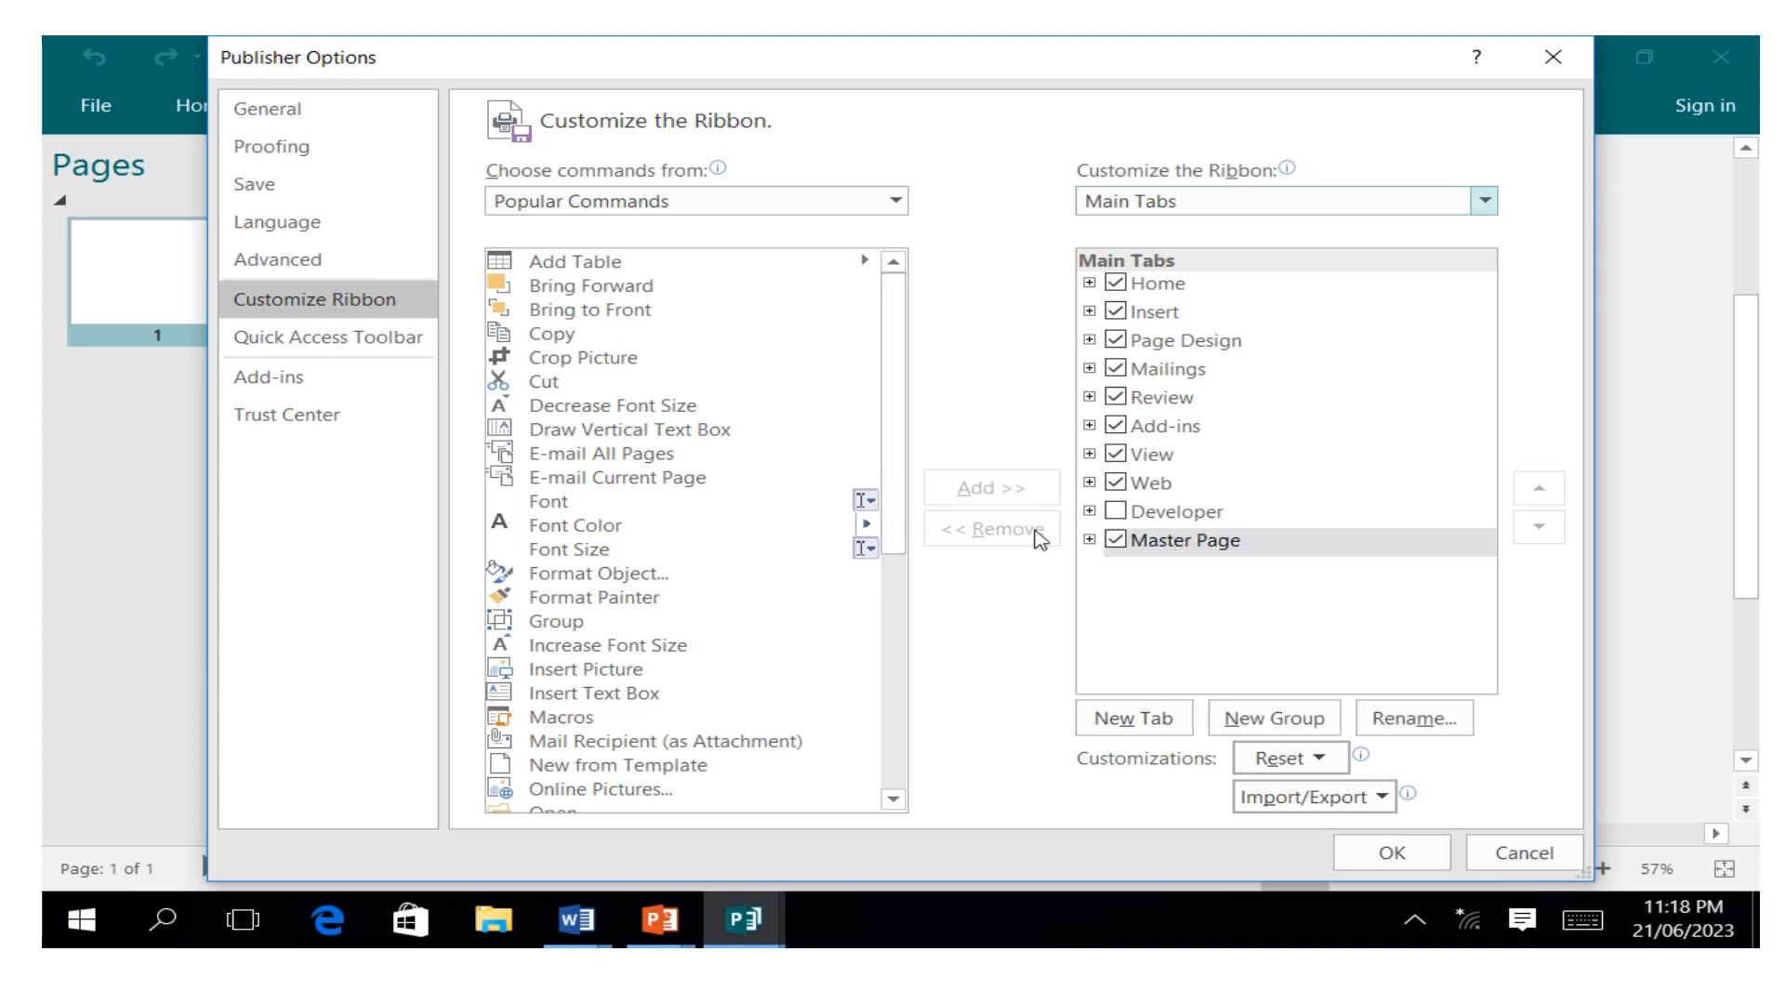
{"action": "left_click", "coordinate": [1388, 851]}
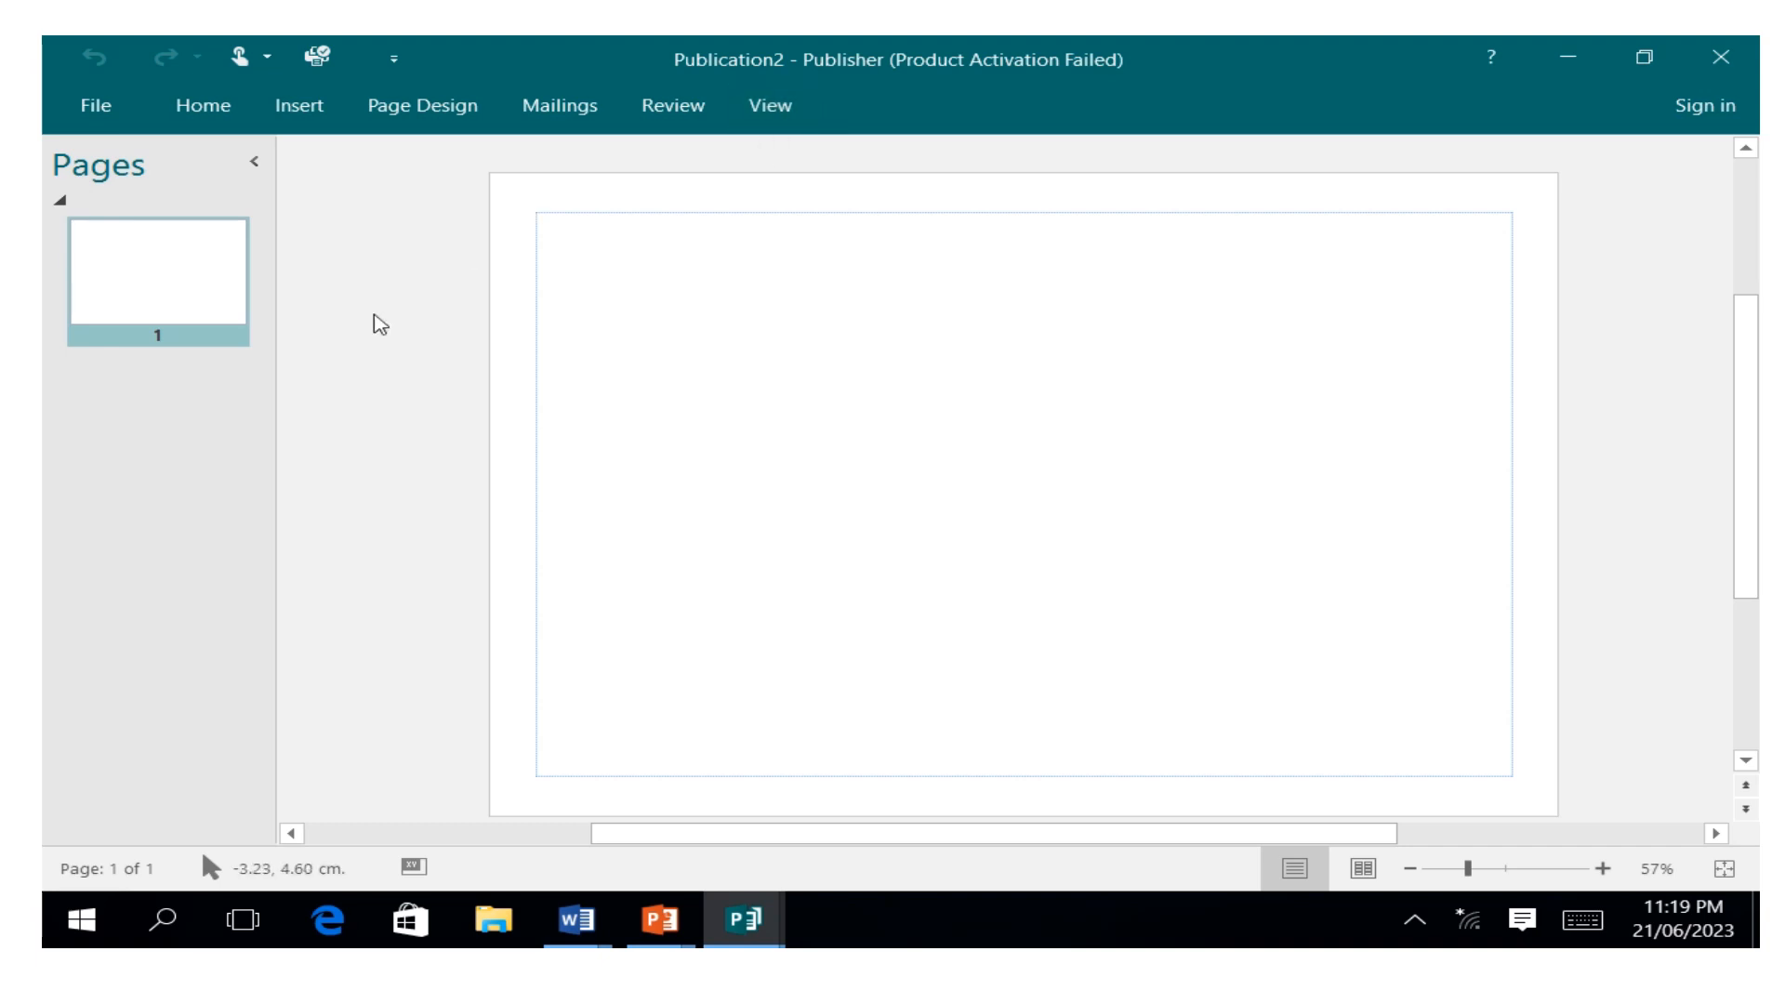
Step: Create a new custom tab among the ribbon's main tabs in the Customize Ribbon settings
{"action": "left_click", "coordinate": [92, 103]}
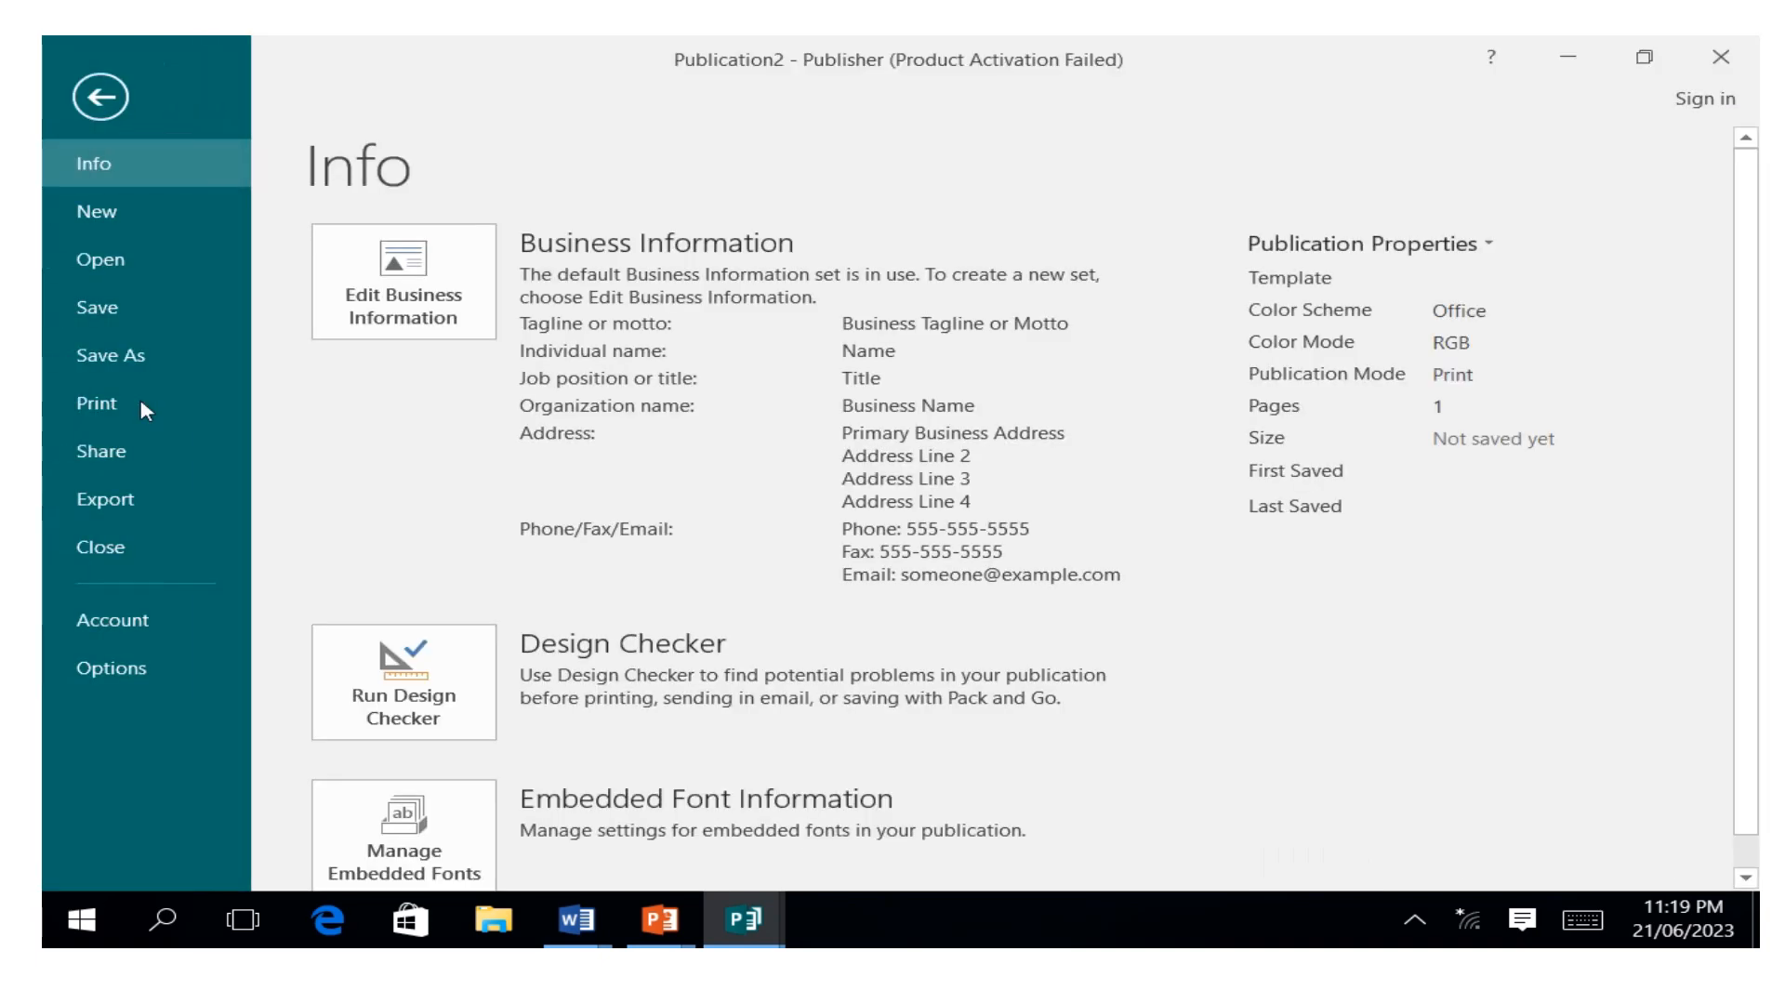
{"action": "left_click", "coordinate": [112, 669]}
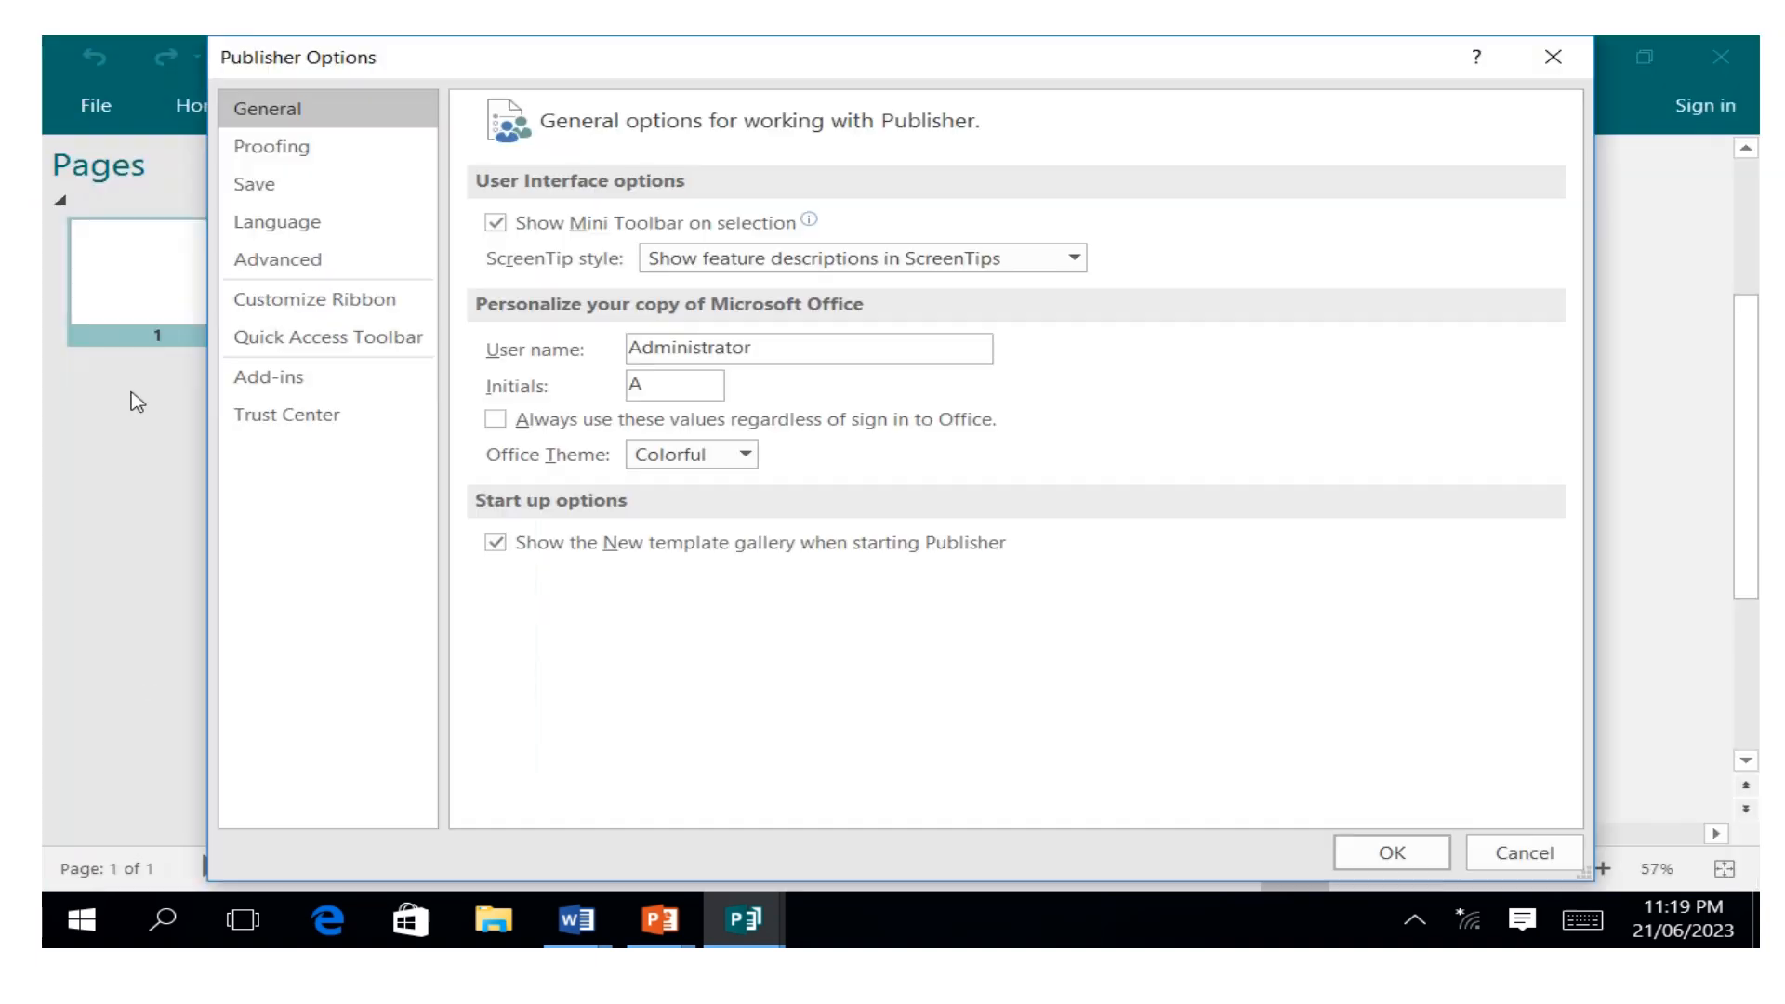
{"action": "left_click", "coordinate": [317, 299]}
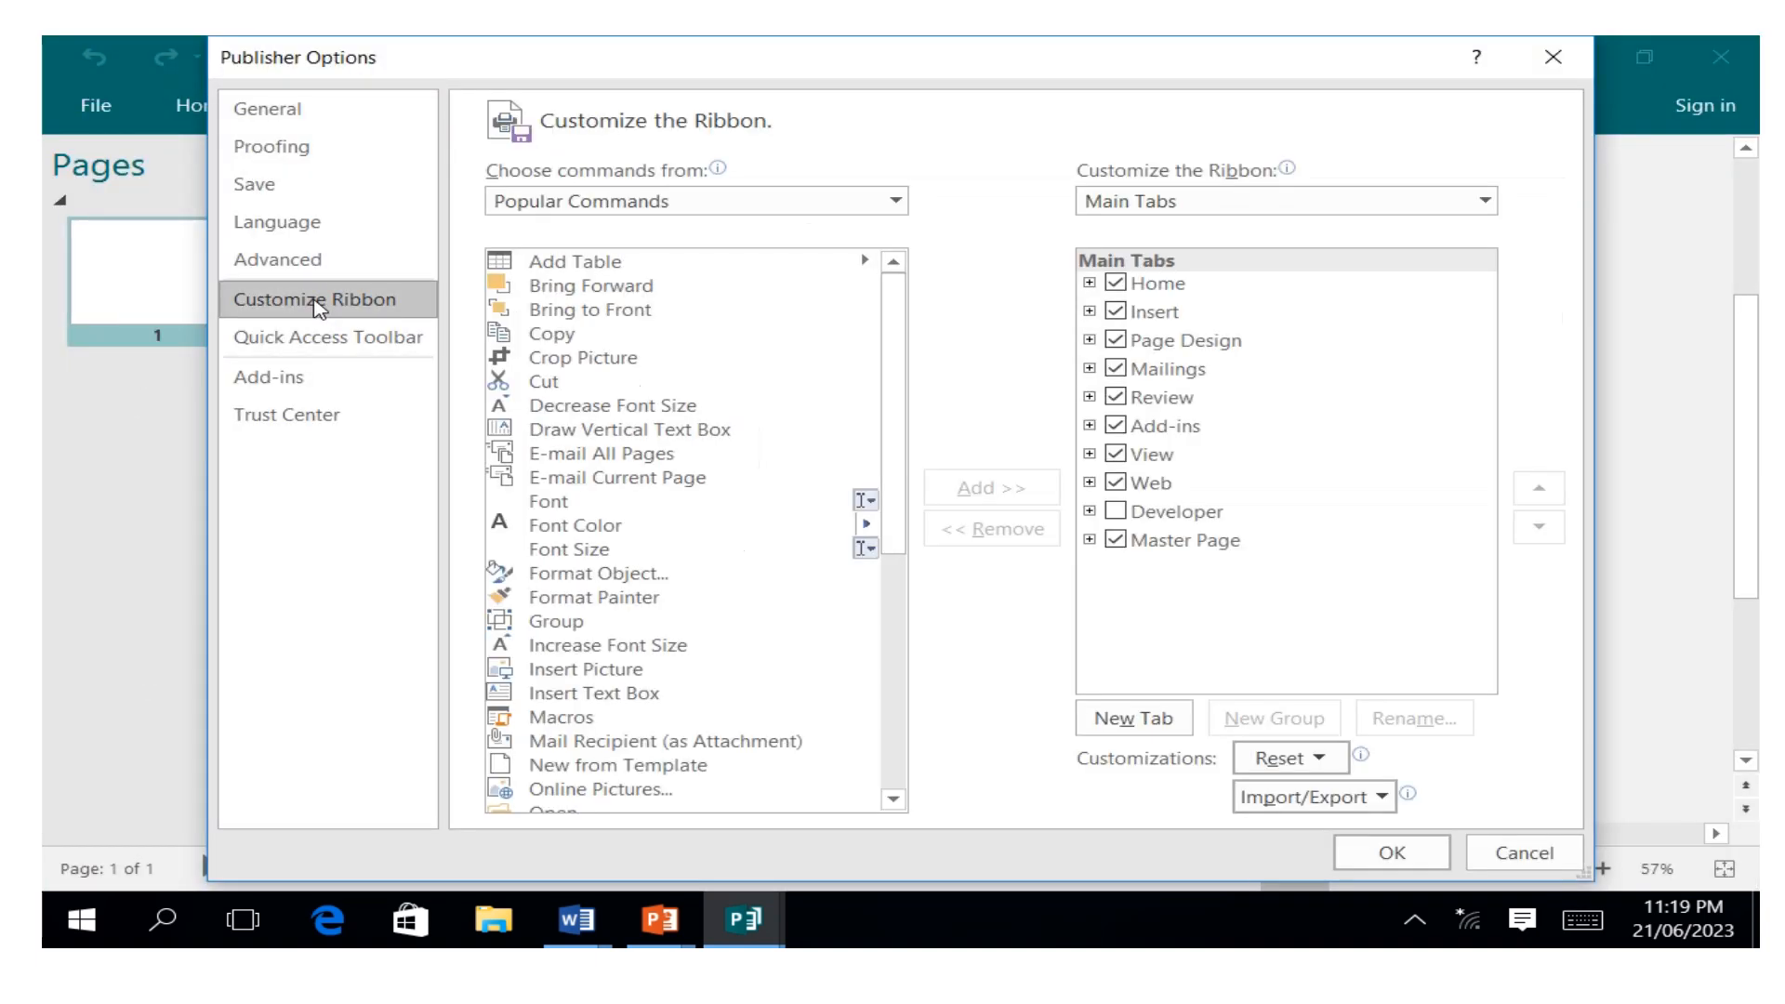
{"action": "left_click", "coordinate": [1133, 719]}
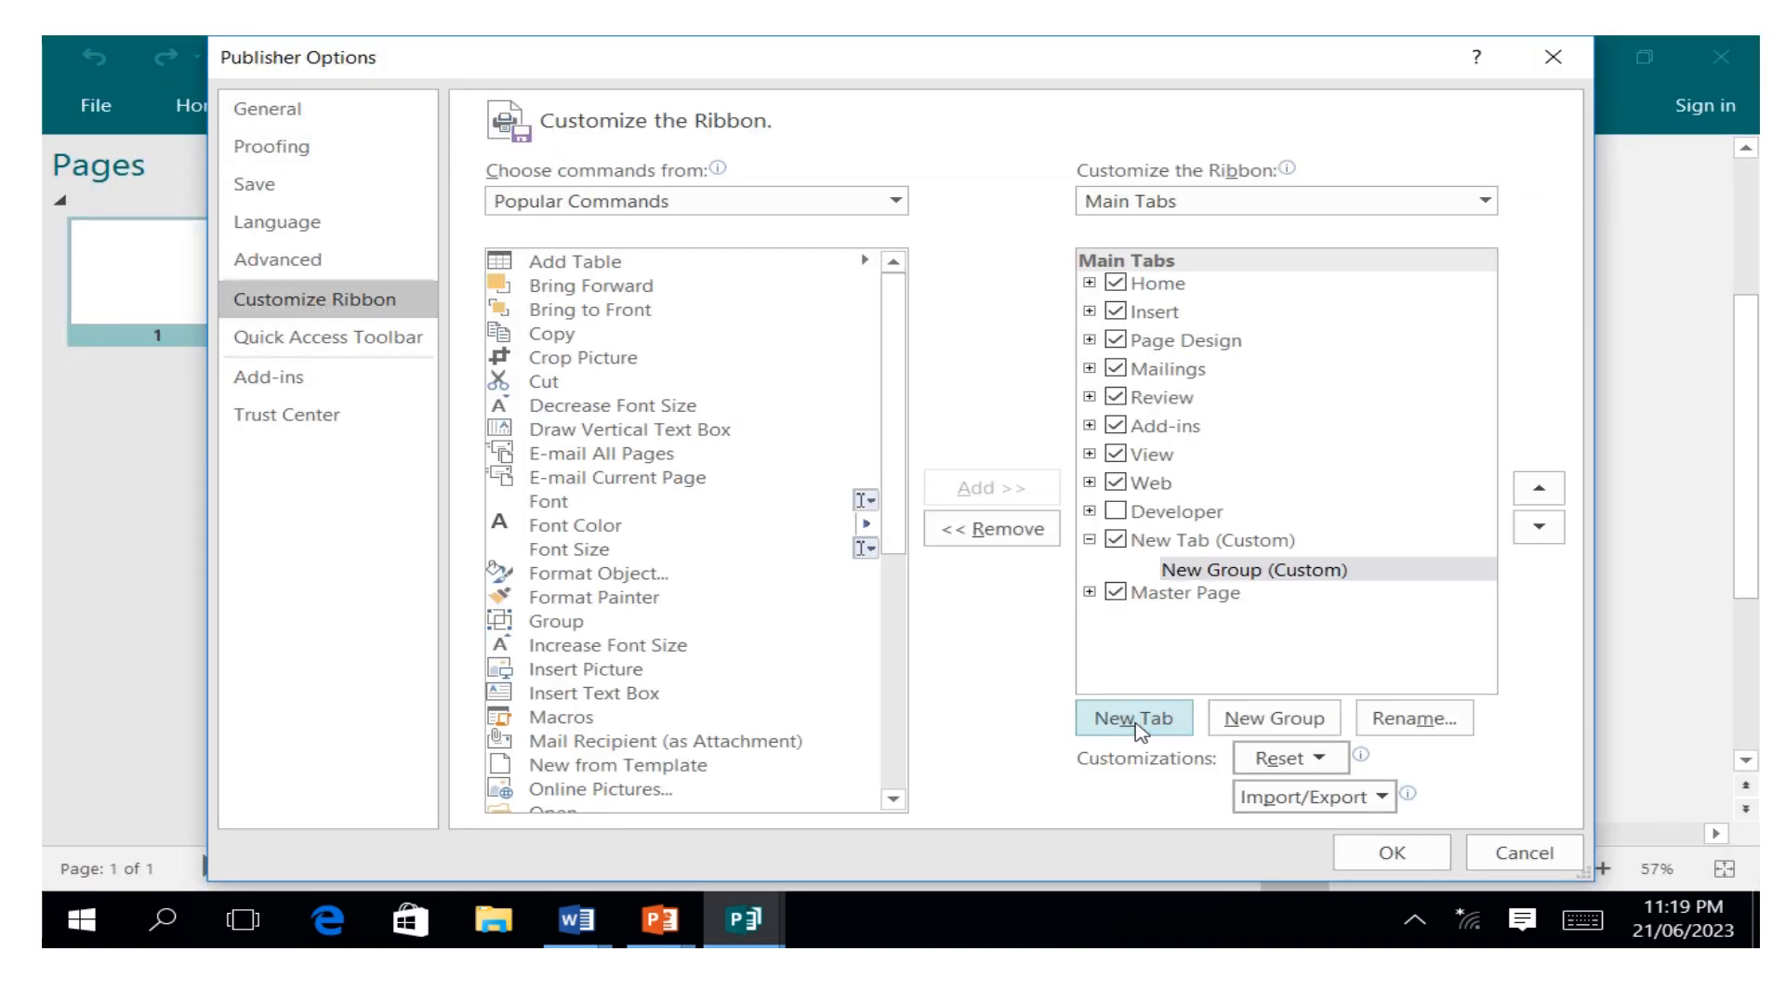
Step: Rename the new group inside the custom tab with a person's first name
{"action": "right_click", "coordinate": [1236, 575]}
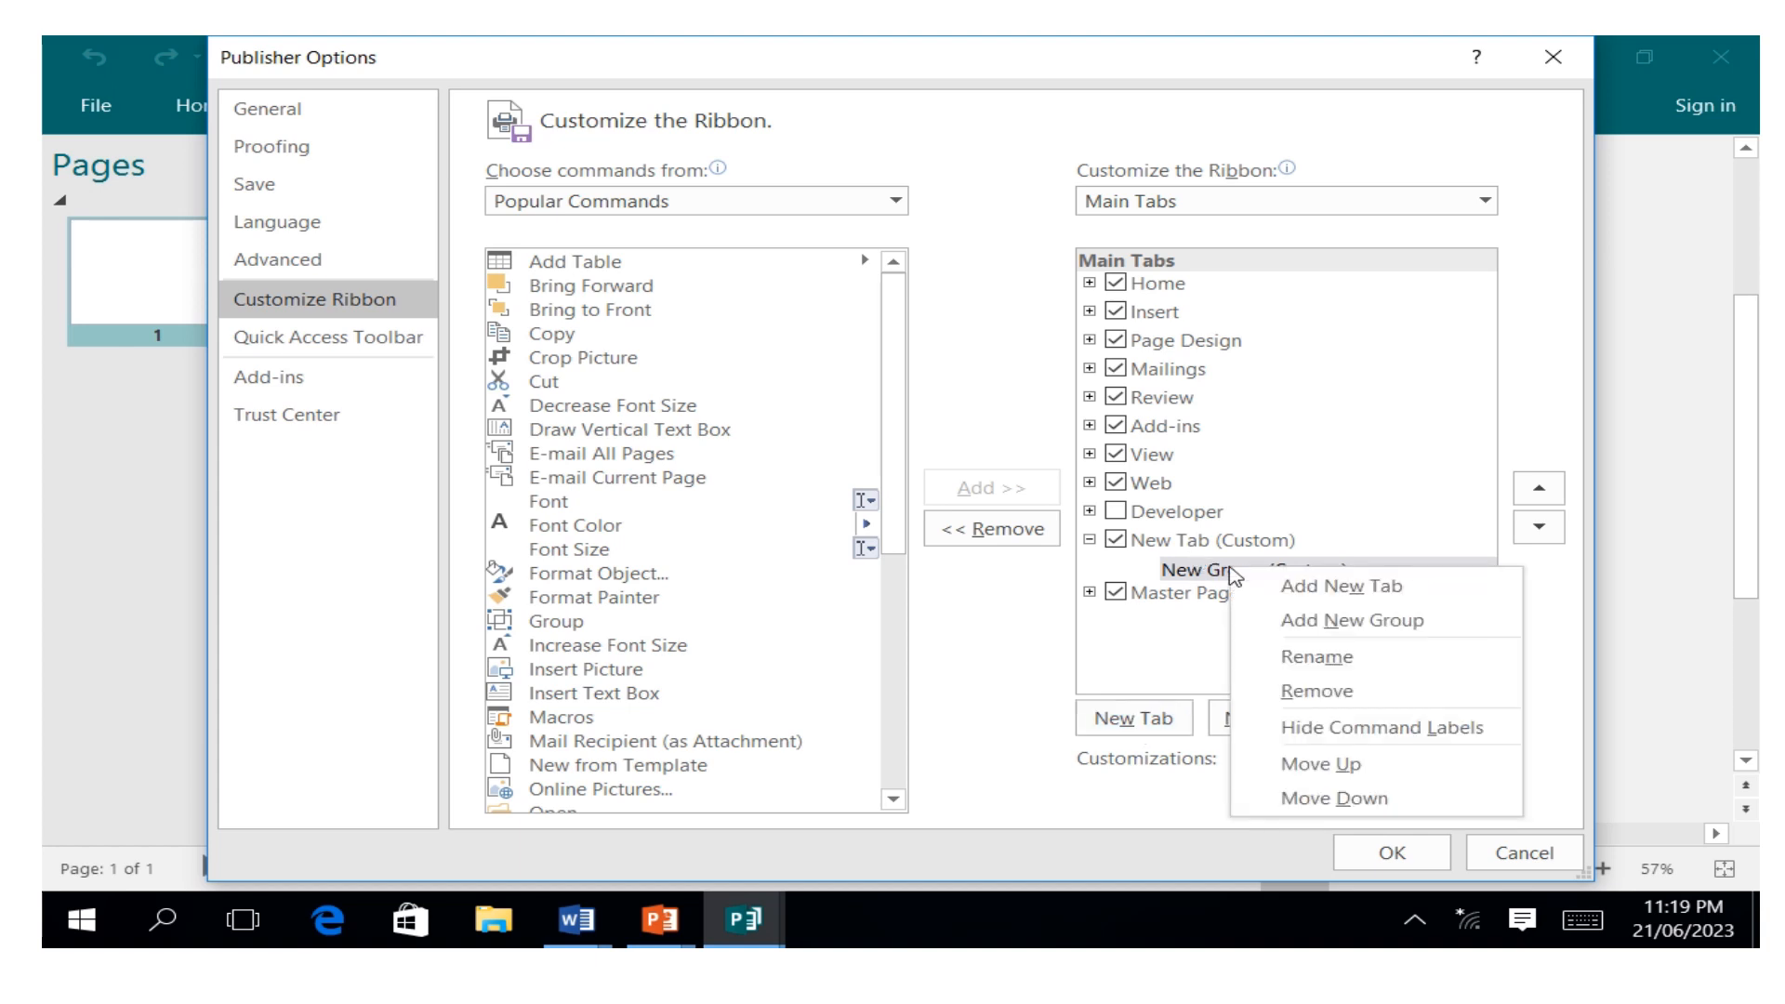
{"action": "left_click", "coordinate": [1300, 657]}
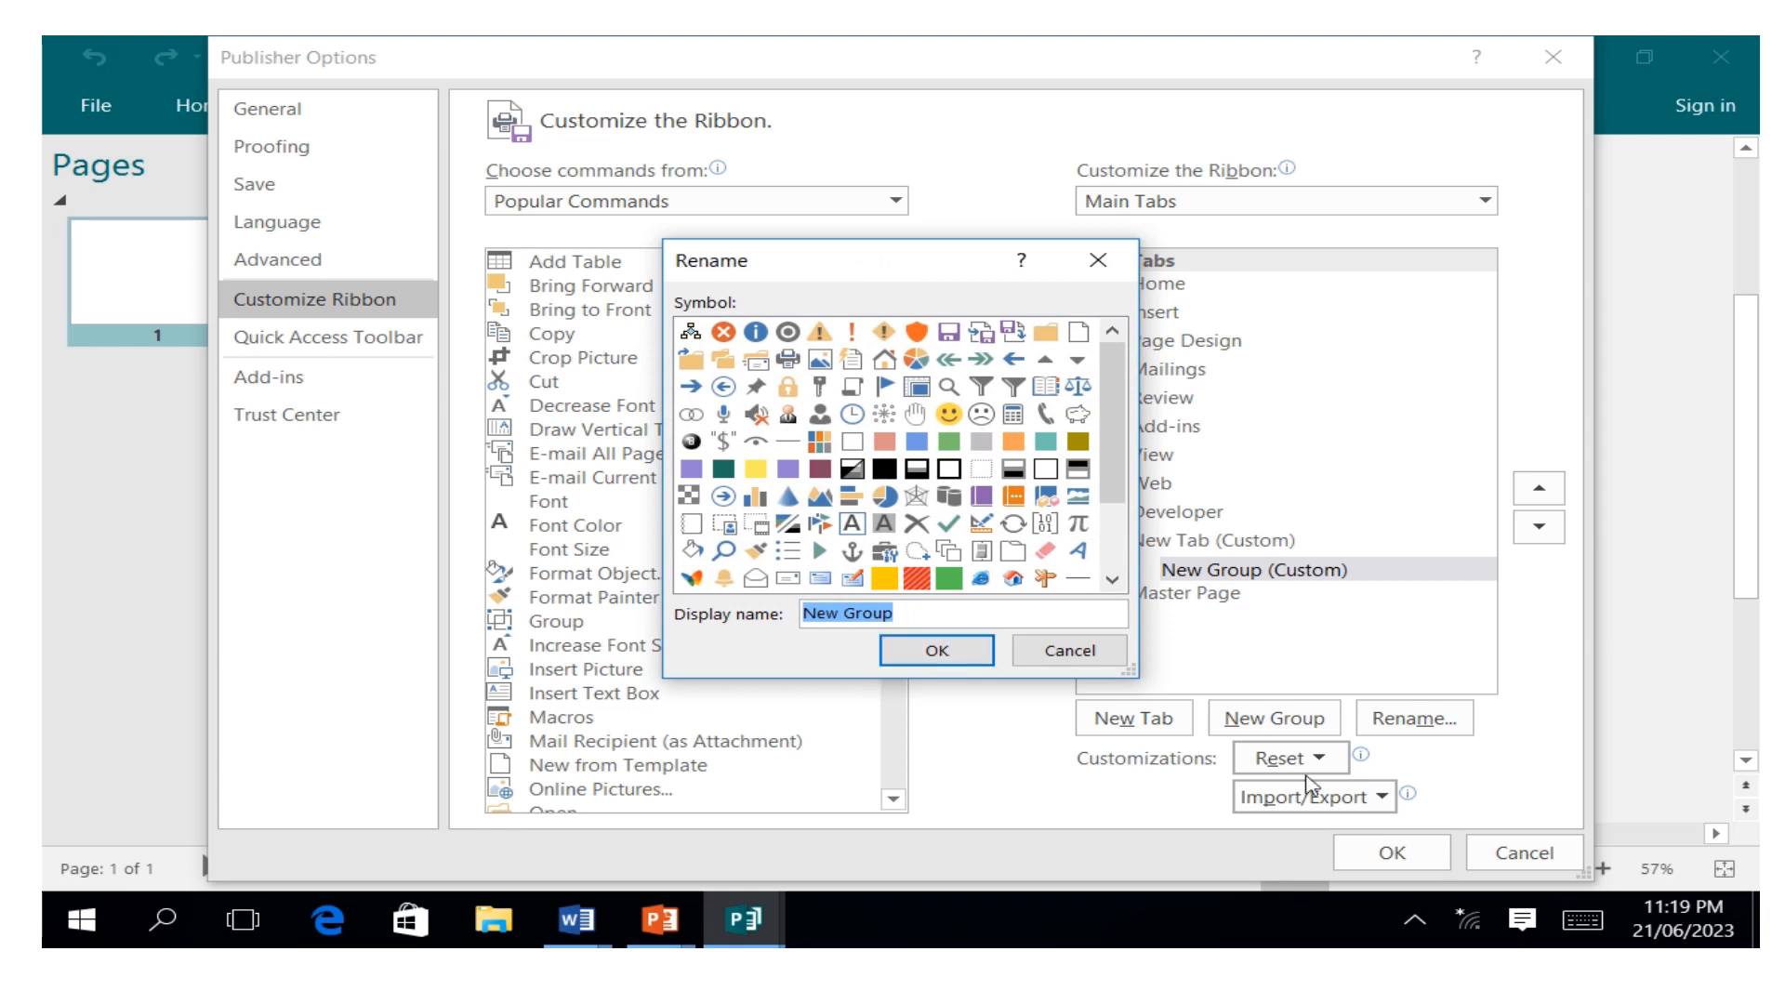
{"action": "left_click", "coordinate": [1593, 912]}
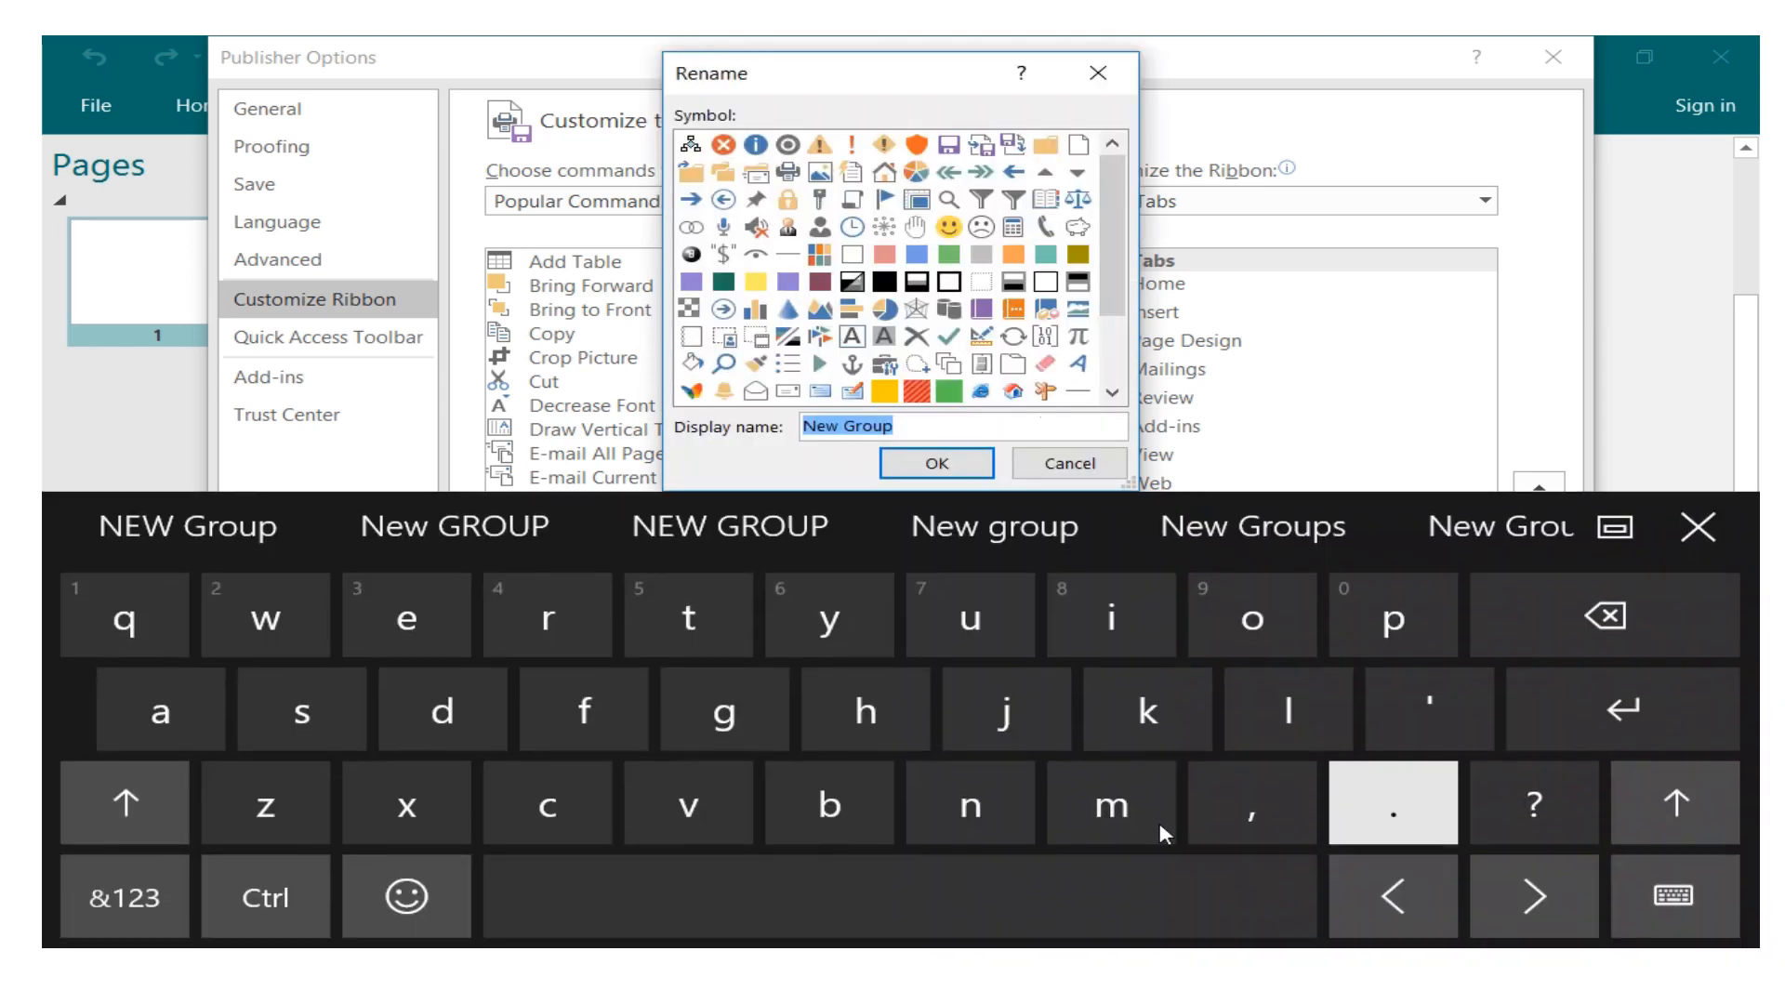
{"action": "left_click", "coordinate": [1113, 805]}
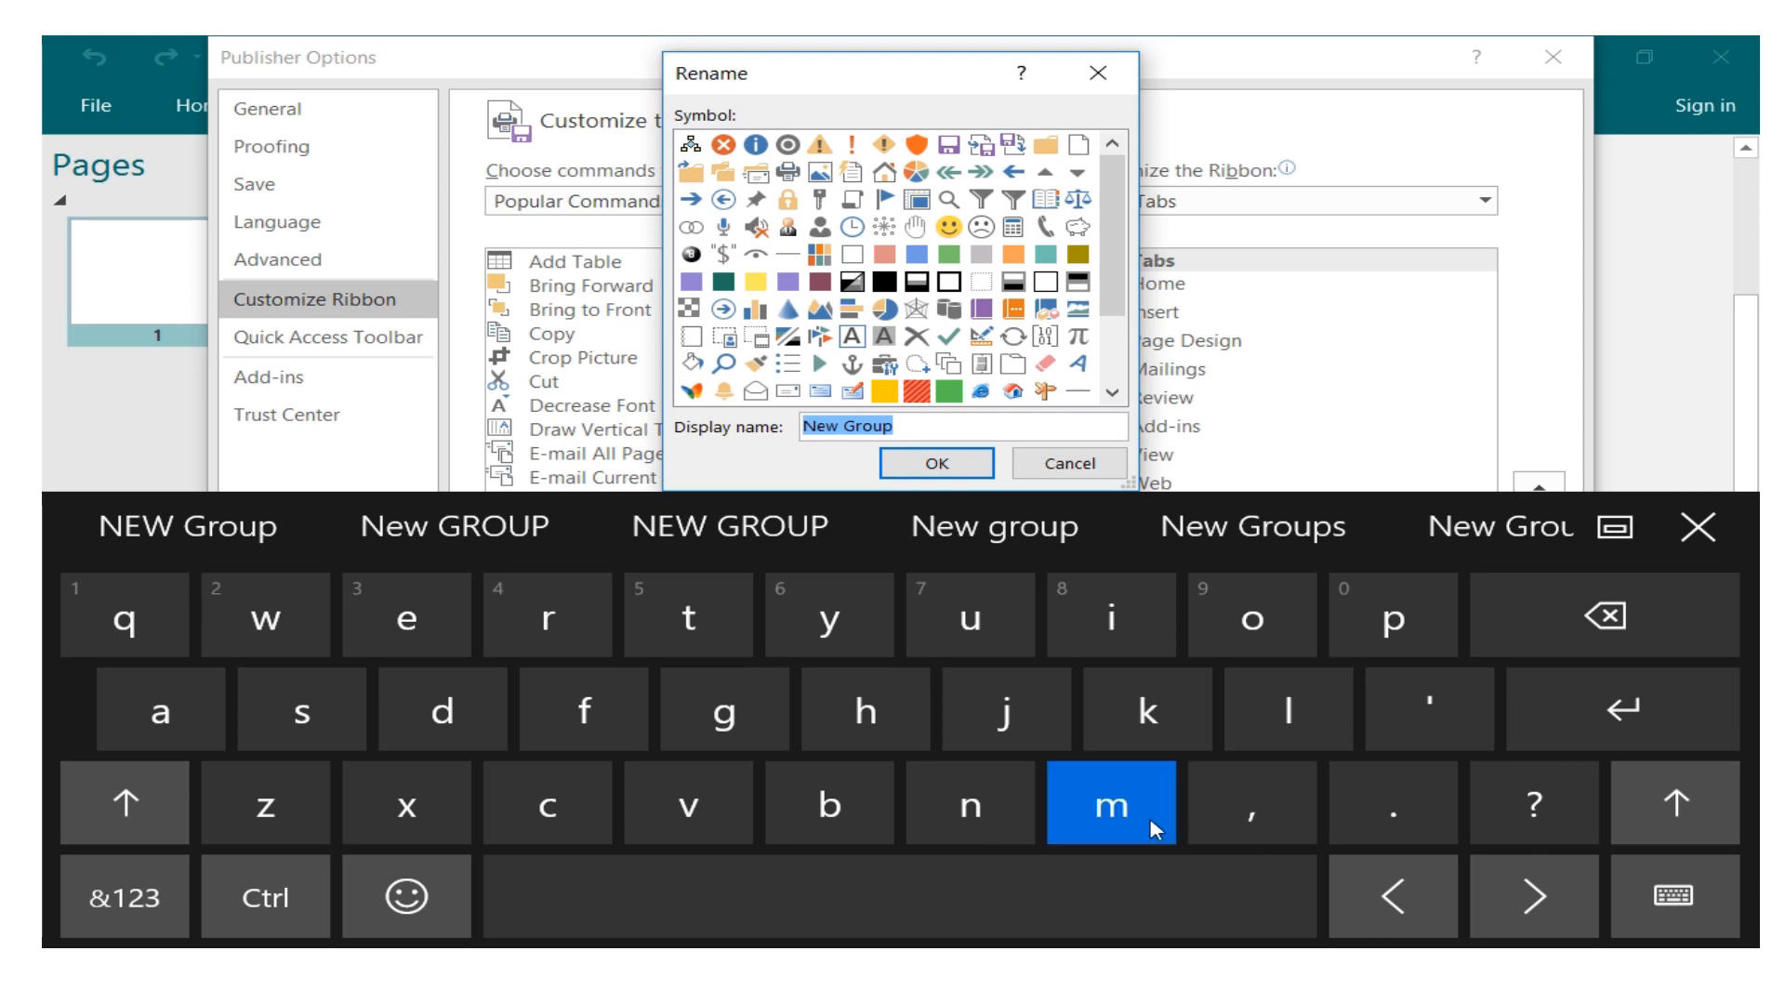
{"action": "left_click", "coordinate": [1252, 618]}
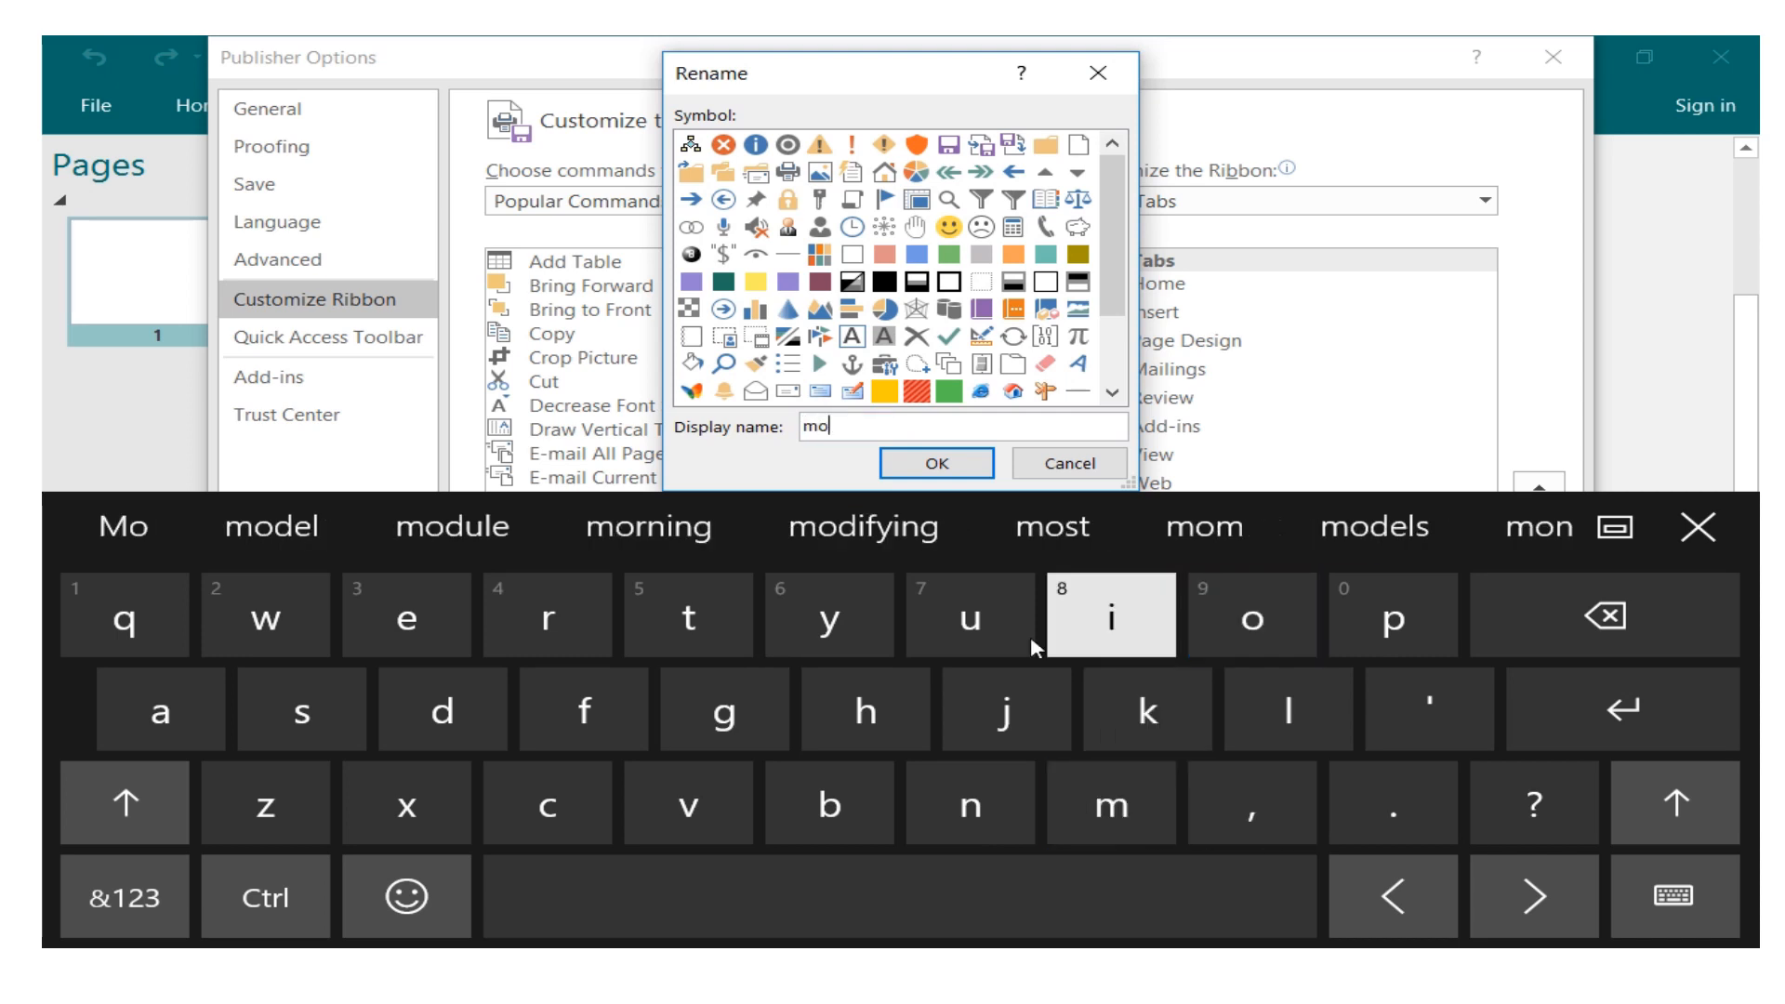
{"action": "left_click", "coordinate": [586, 634]}
{"action": "left_click", "coordinate": [589, 634]}
{"action": "left_click", "coordinate": [1136, 634]}
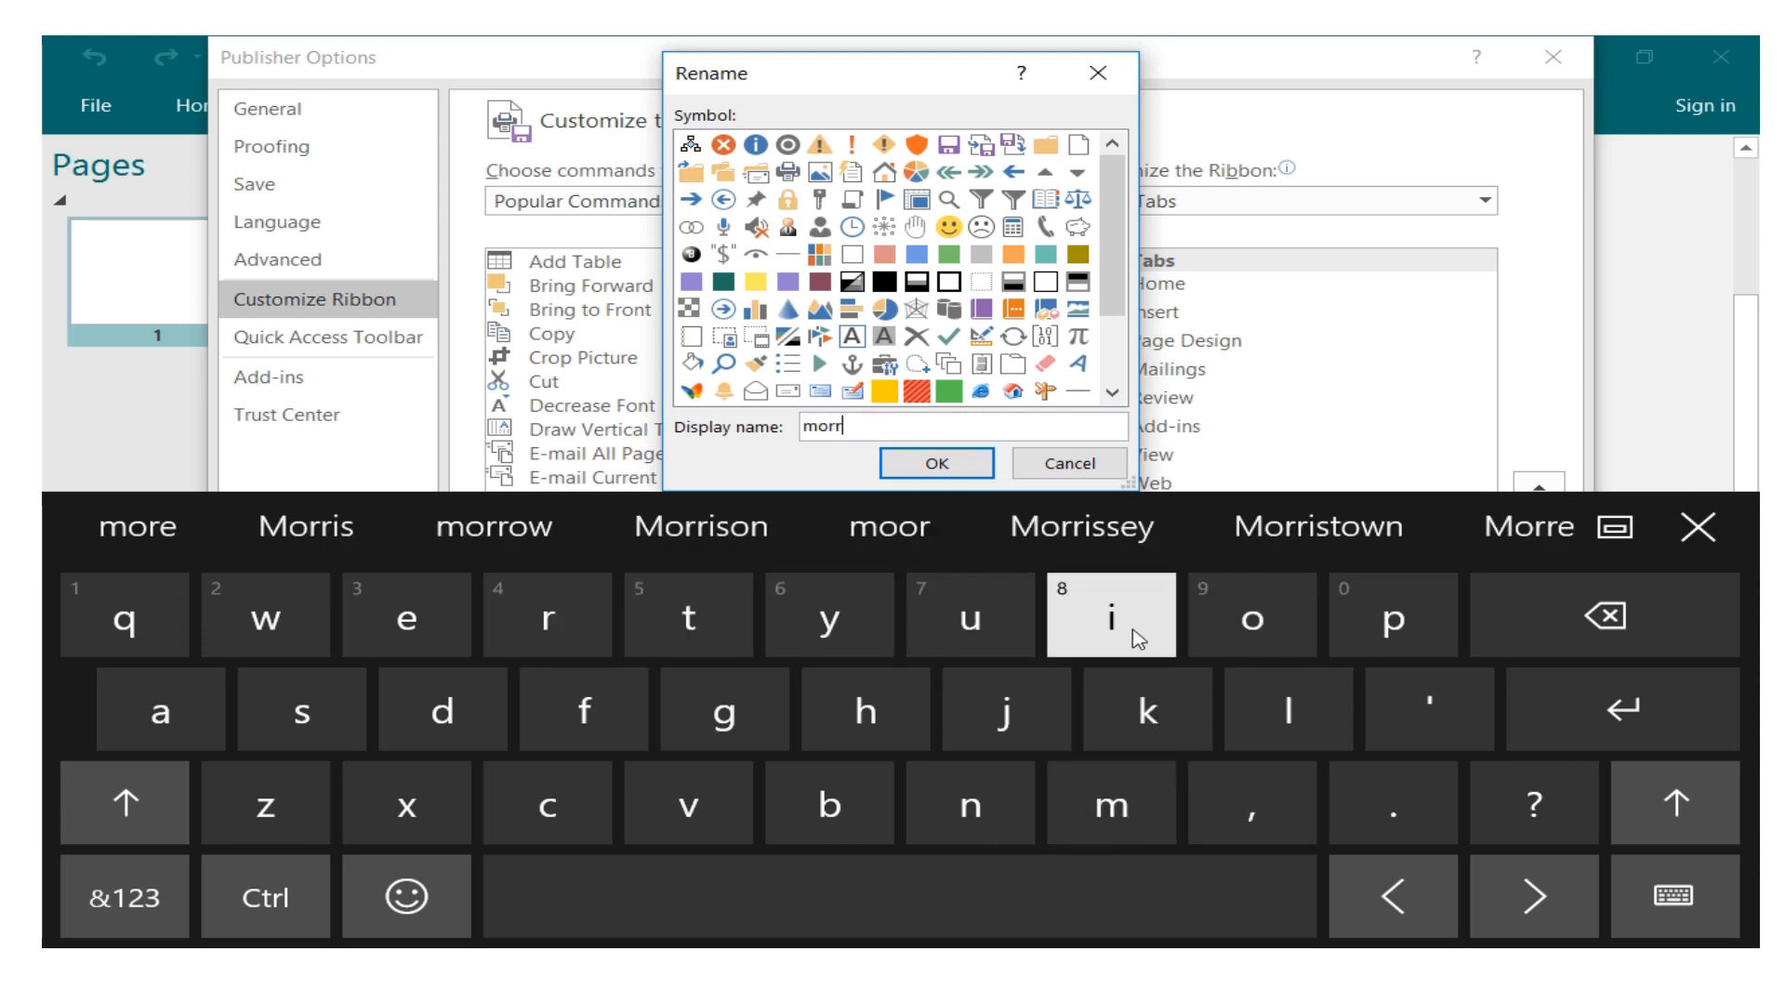
{"action": "left_click", "coordinate": [296, 721]}
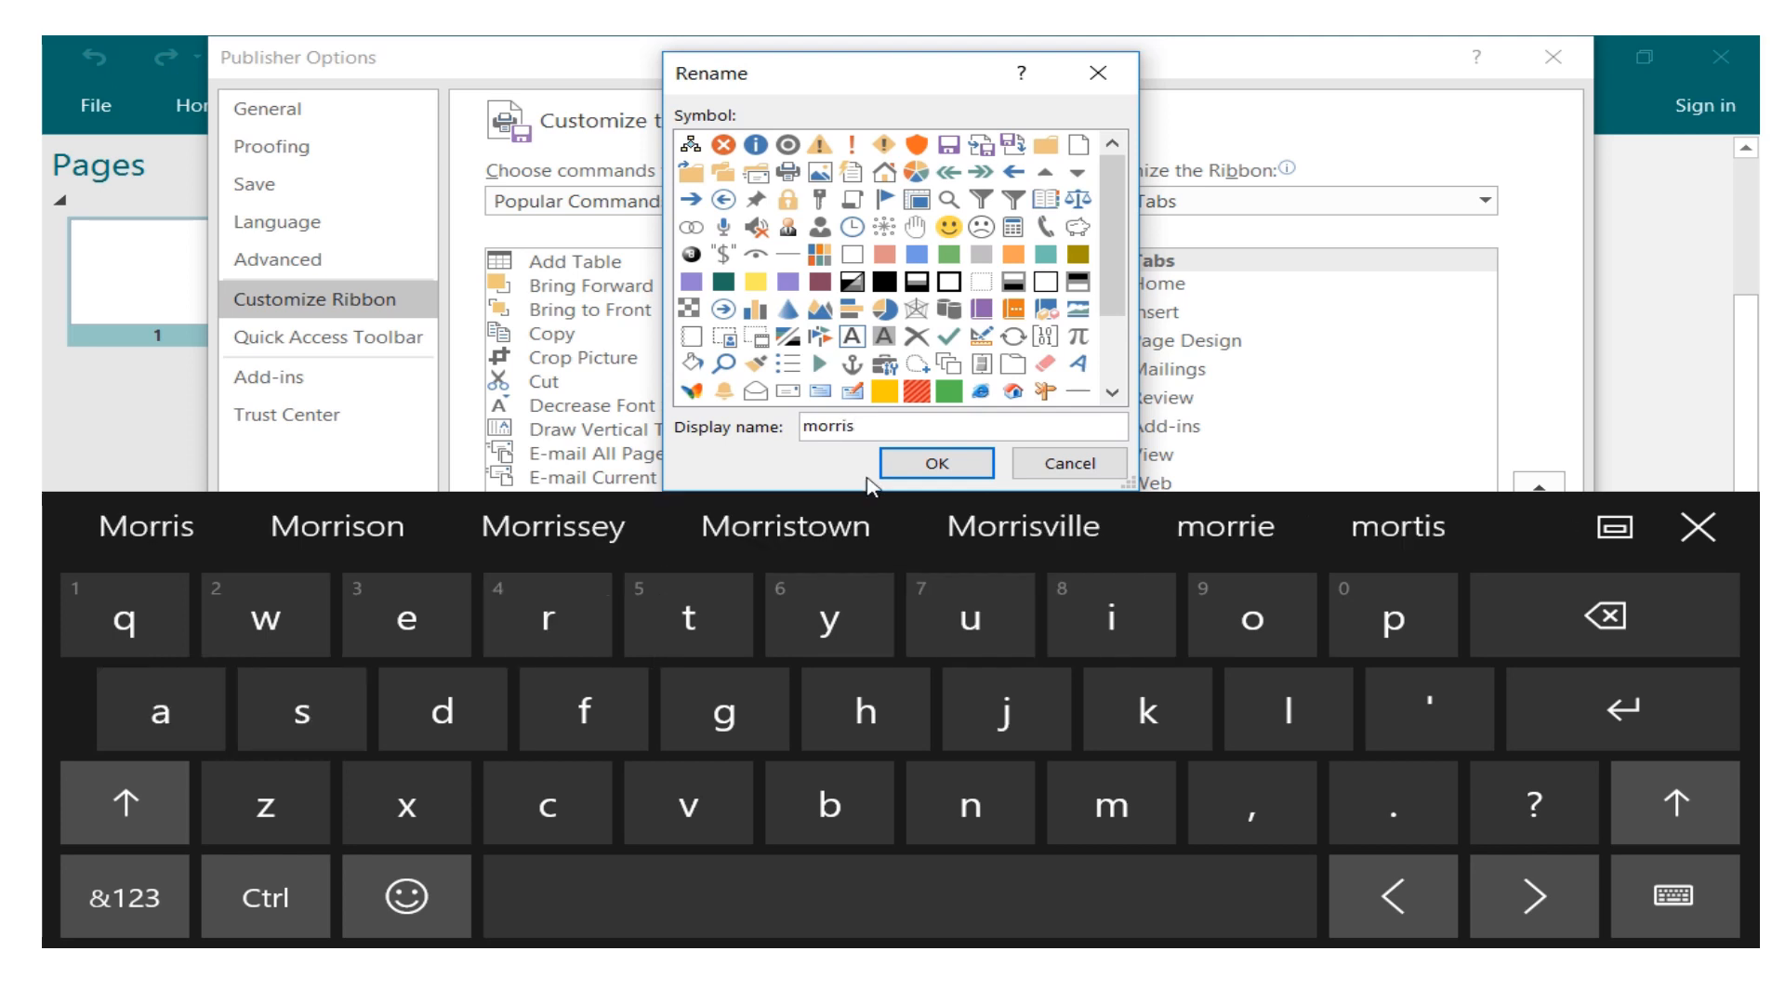
{"action": "left_click", "coordinate": [910, 464]}
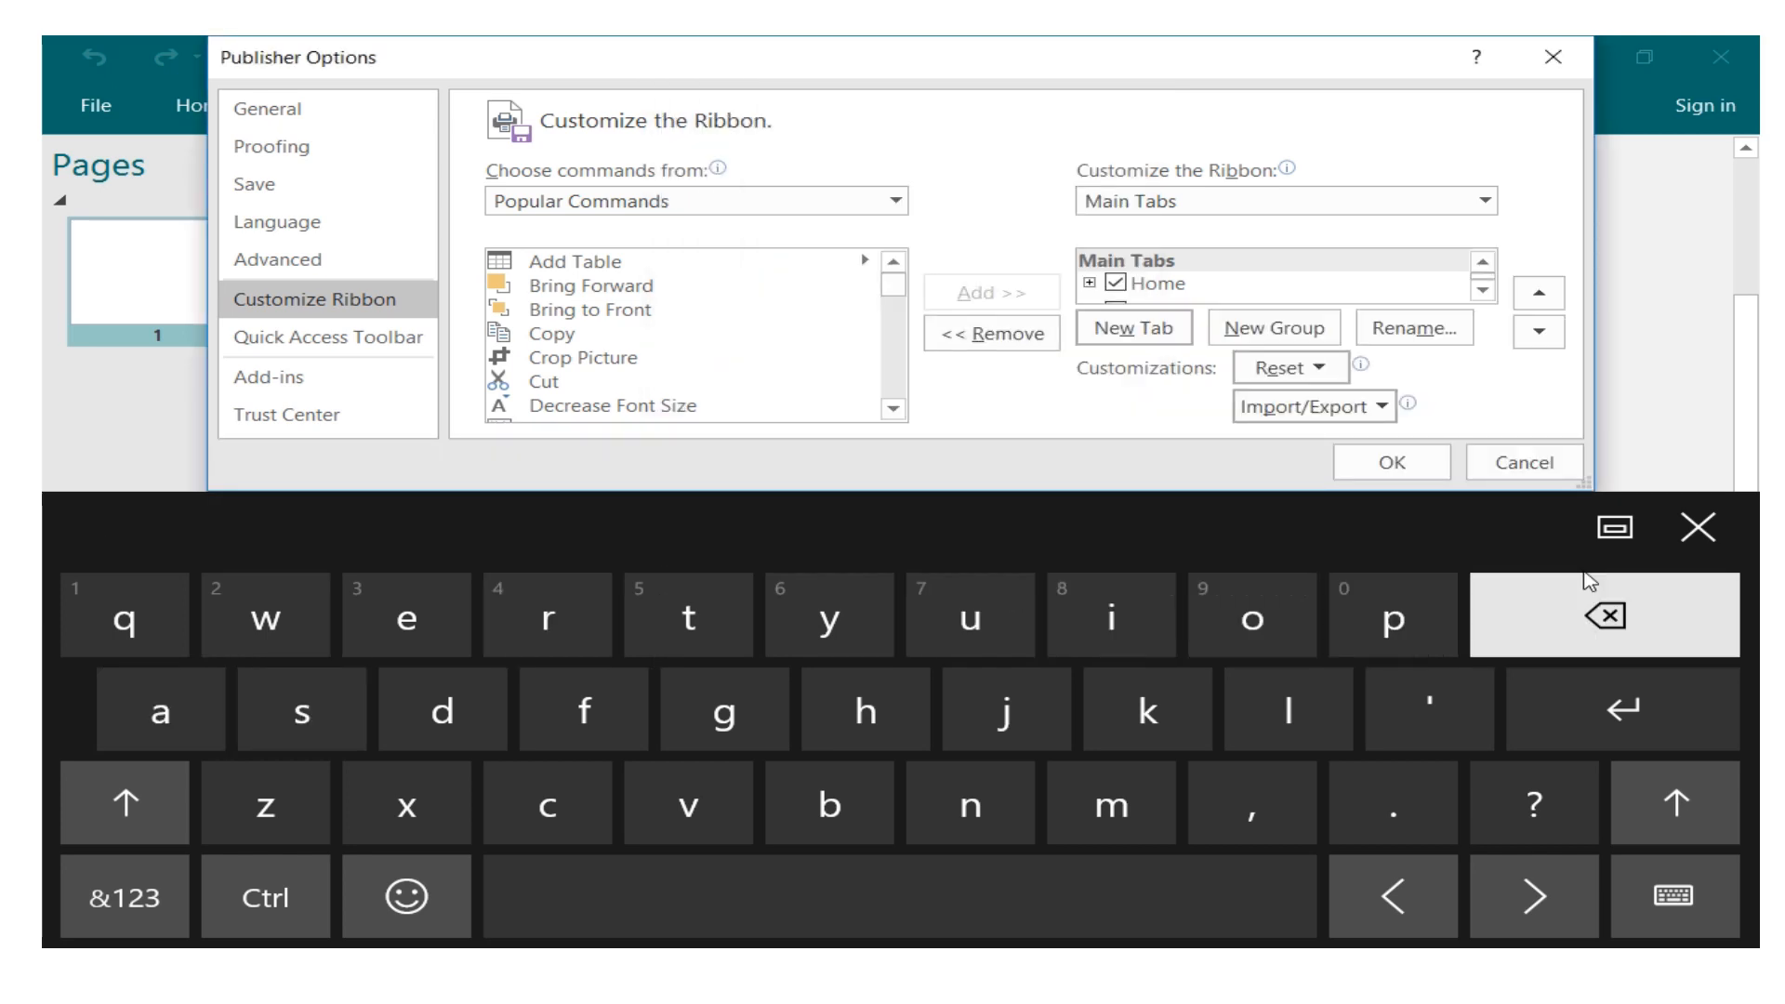
{"action": "left_click", "coordinate": [1666, 533]}
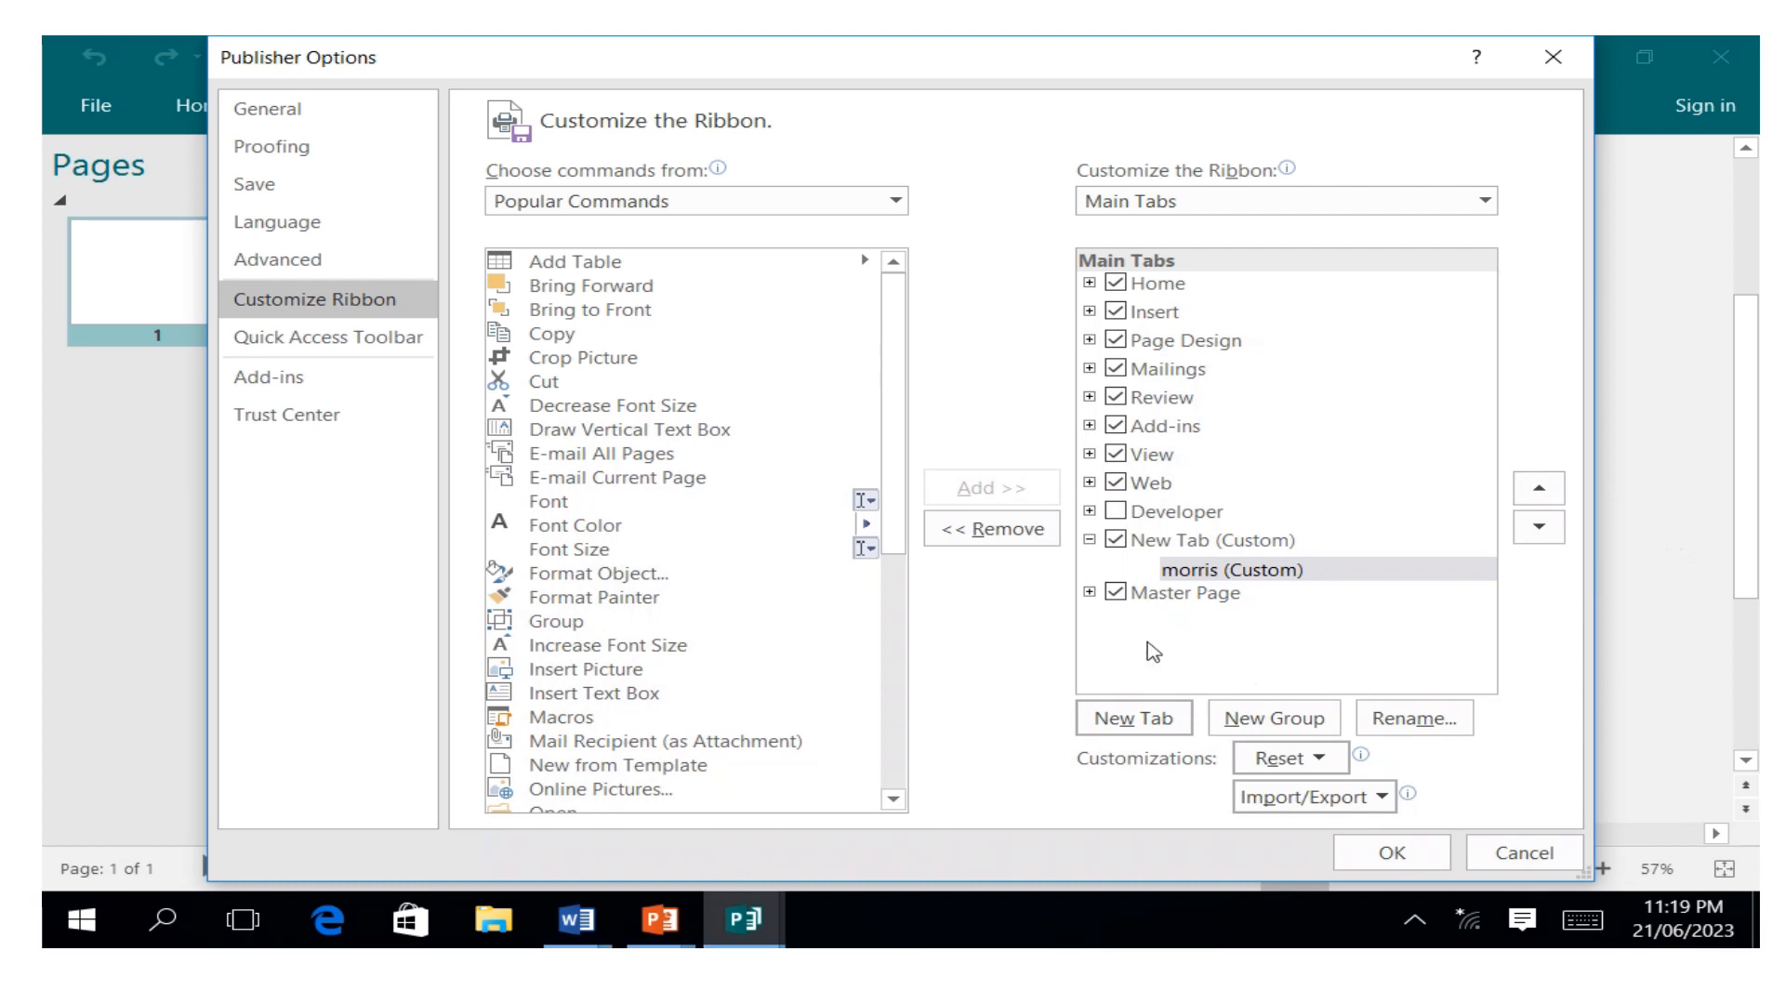
Step: Rename the new custom tab itself with a person's surname as its display name
{"action": "left_click", "coordinate": [1168, 547]}
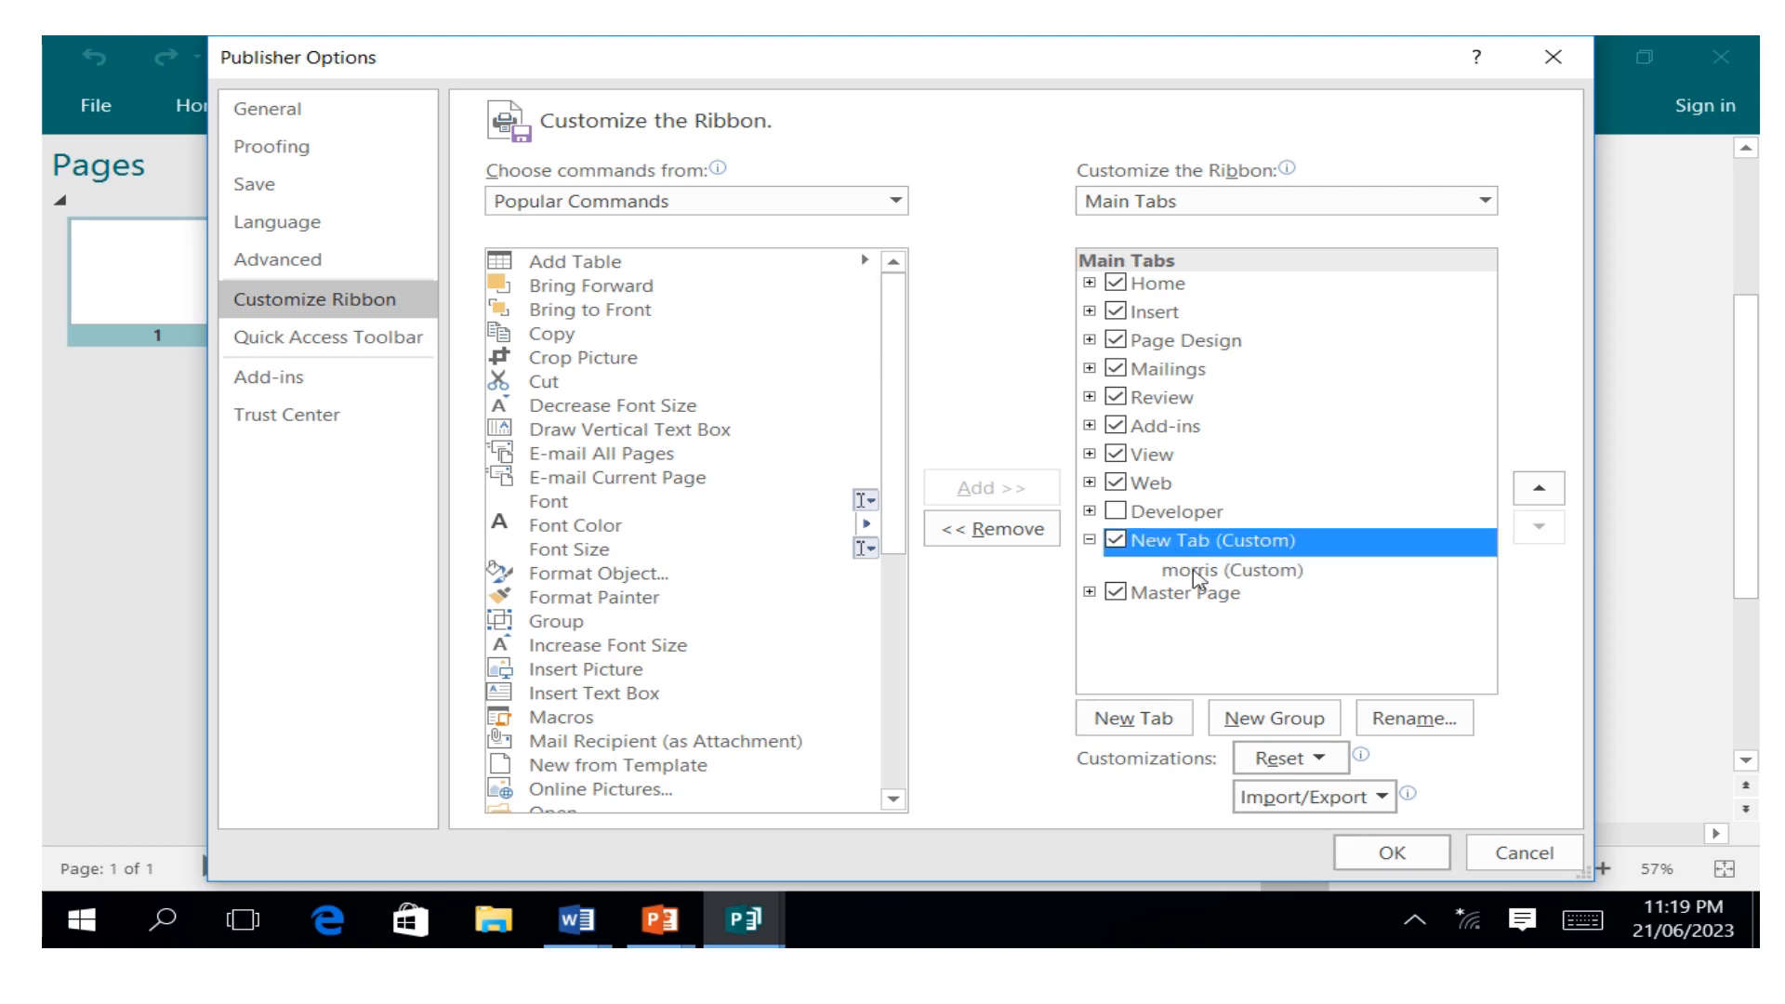
{"action": "left_click", "coordinate": [1201, 575]}
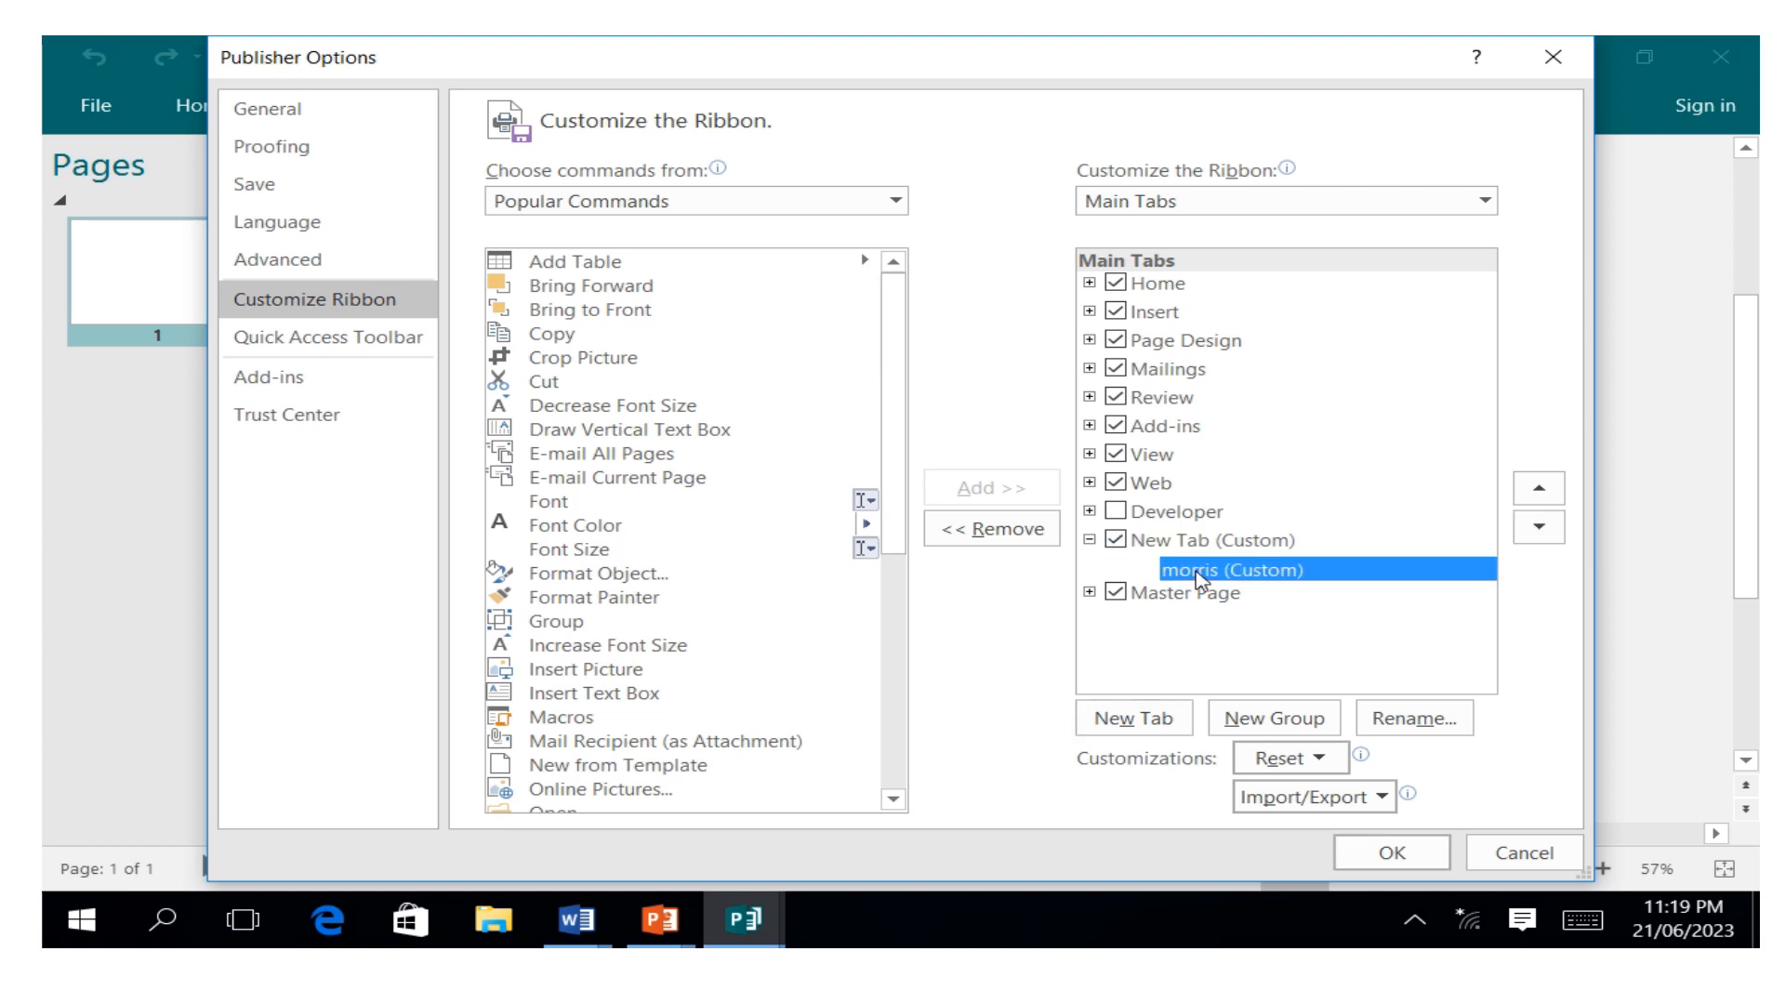
{"action": "left_click", "coordinate": [1167, 548]}
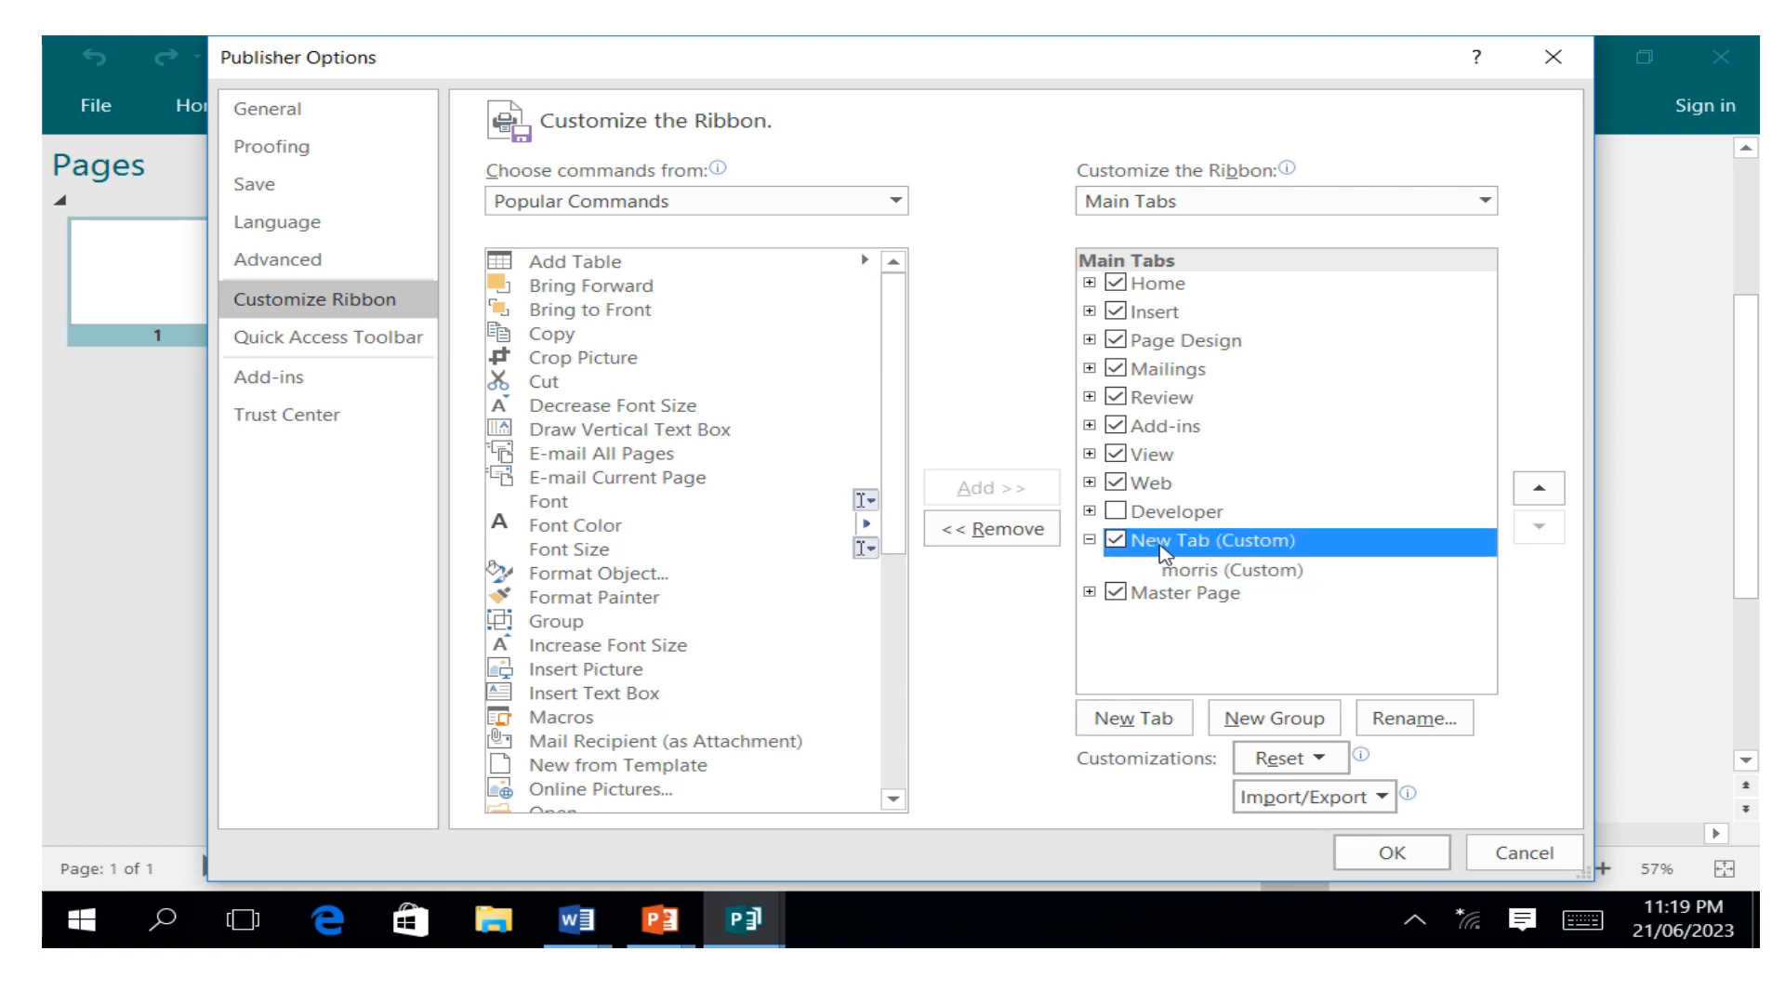
{"action": "right_click", "coordinate": [1165, 551]}
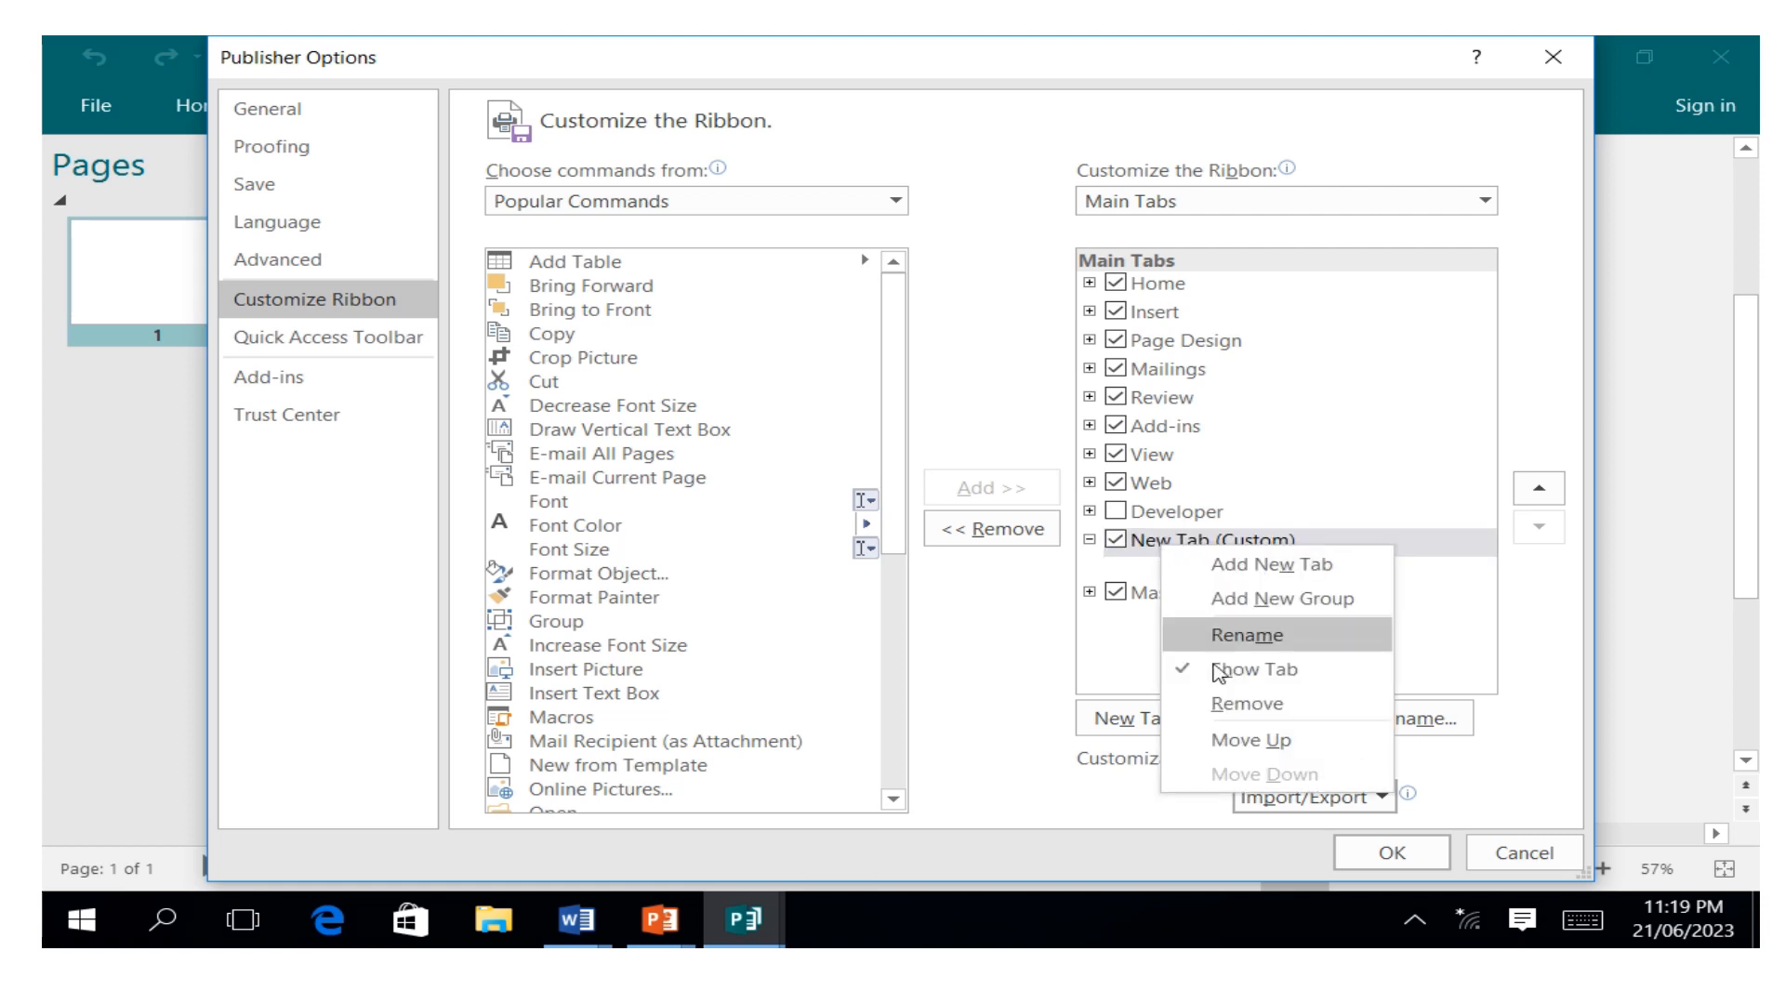
{"action": "left_click", "coordinate": [1209, 634]}
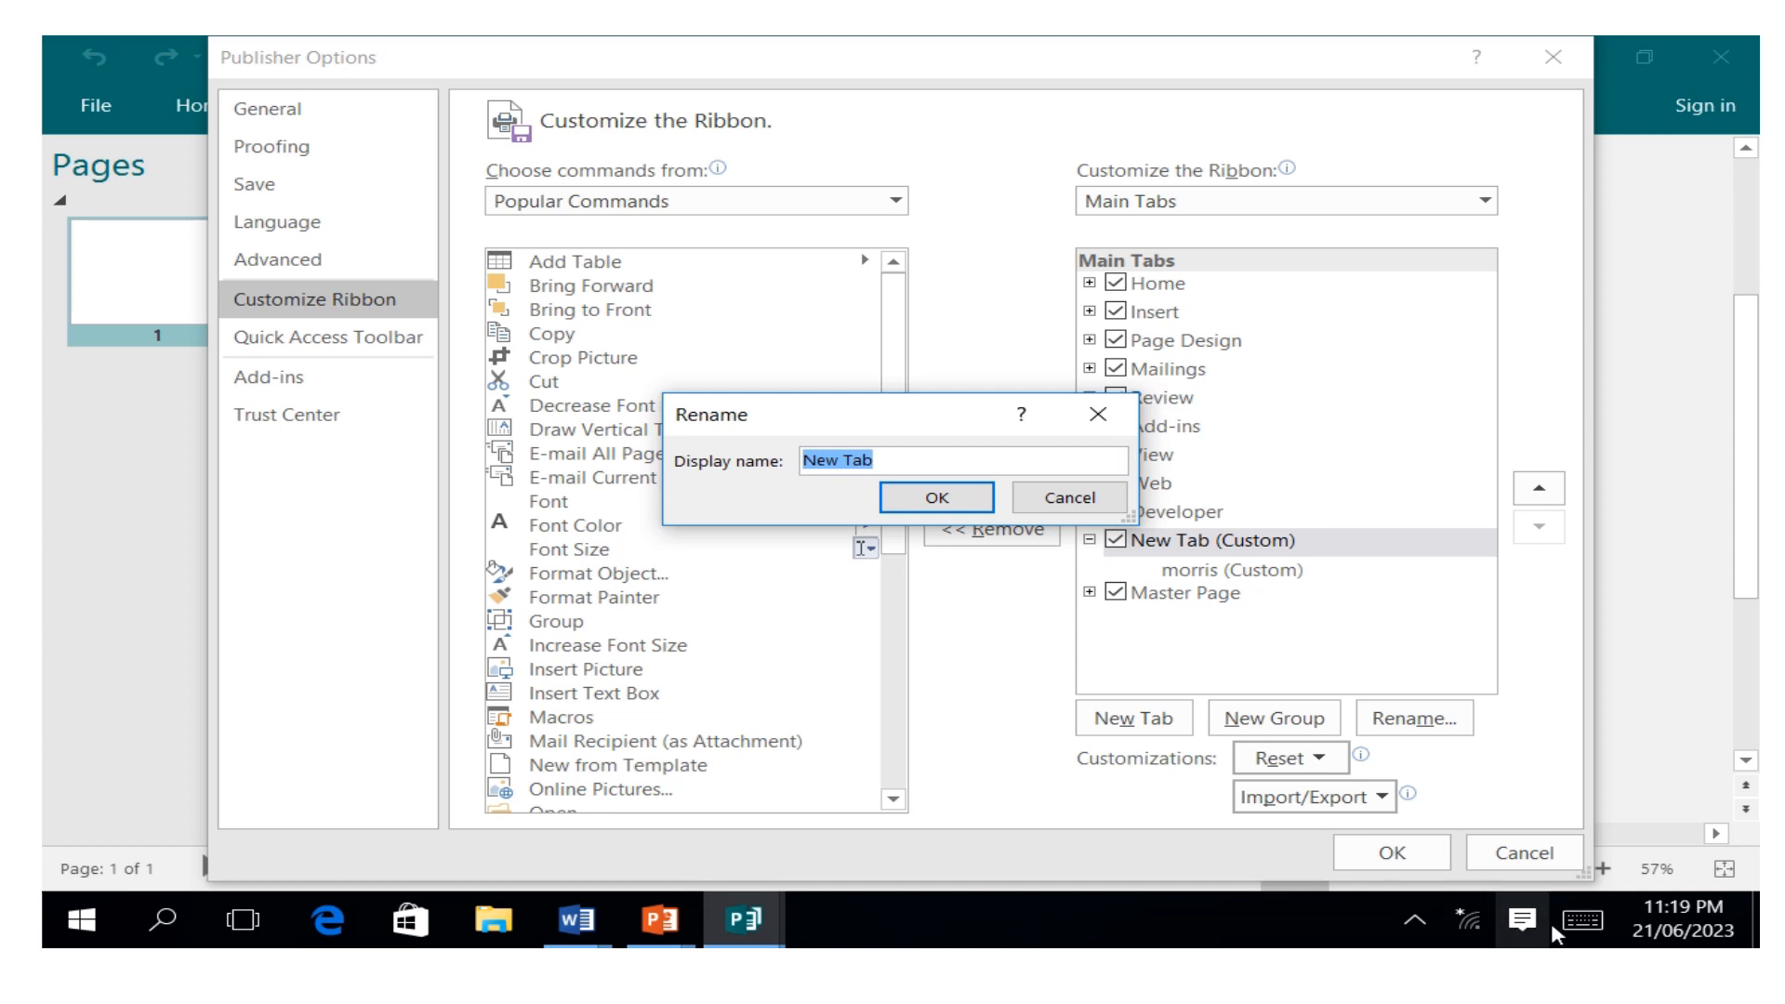
{"action": "left_click", "coordinate": [1582, 920]}
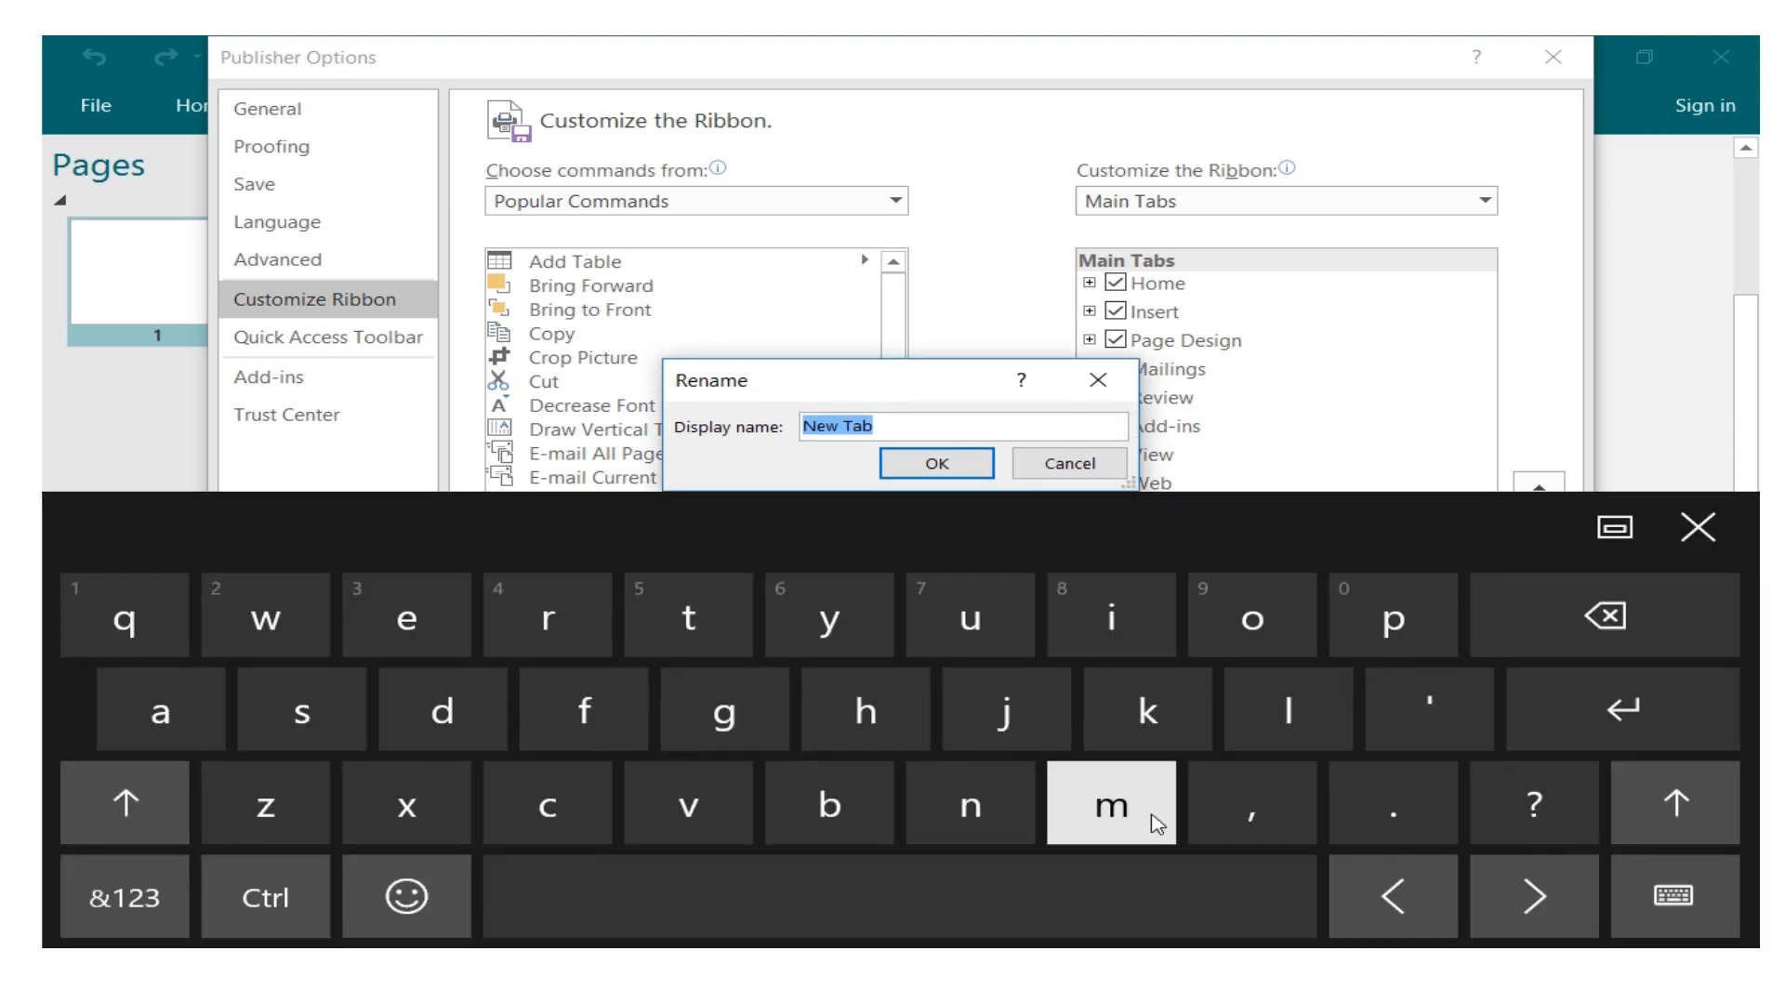
{"action": "left_click", "coordinate": [1144, 823]}
{"action": "left_click", "coordinate": [981, 630]}
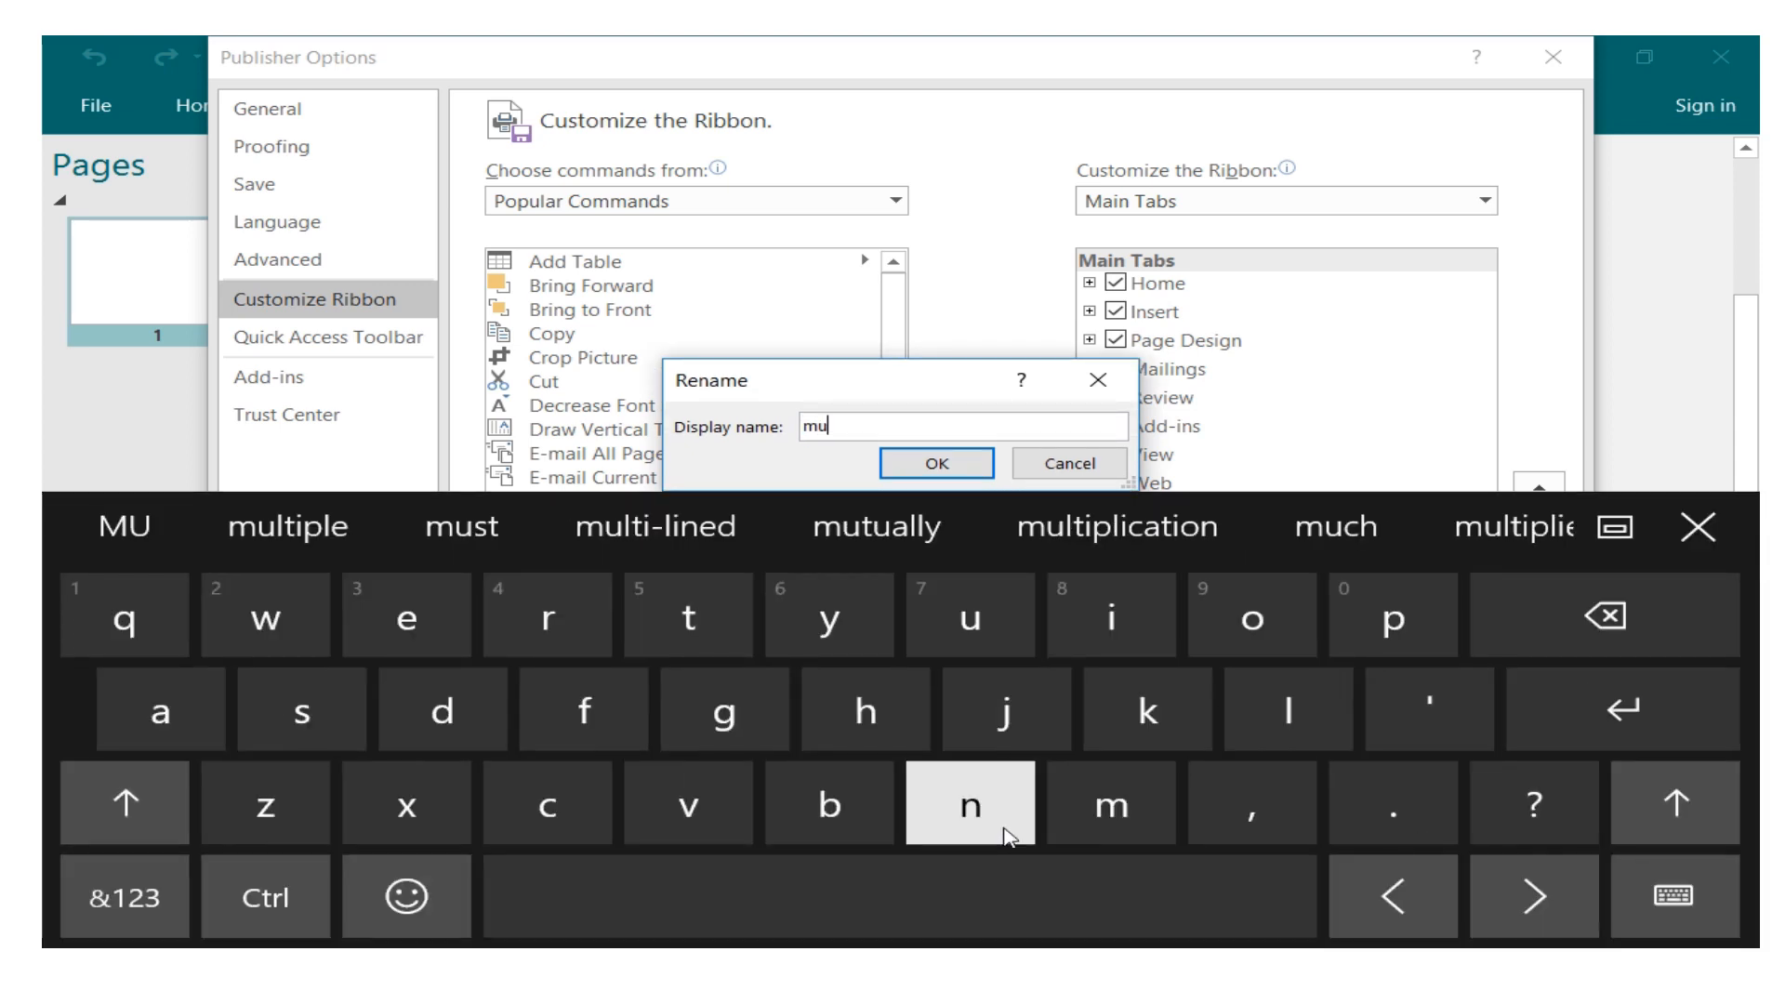
{"action": "left_click", "coordinate": [1009, 837]}
{"action": "left_click", "coordinate": [410, 621]}
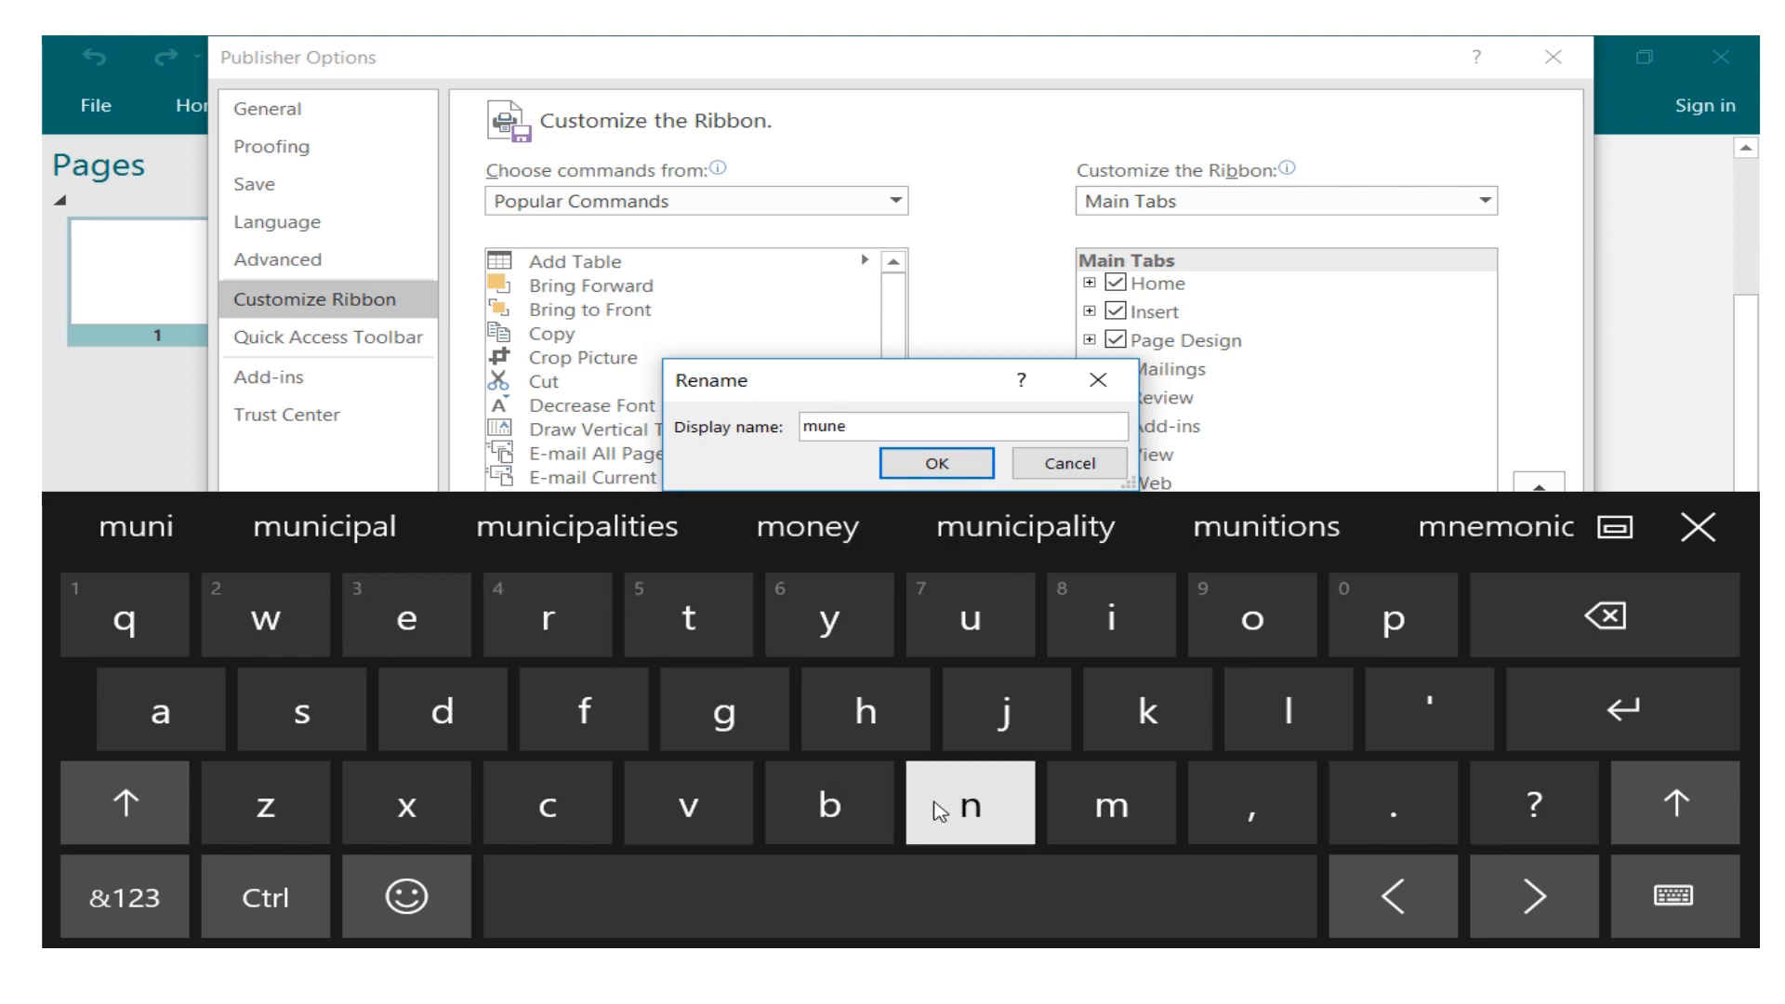
{"action": "left_click", "coordinate": [941, 812]}
{"action": "left_click", "coordinate": [400, 614]}
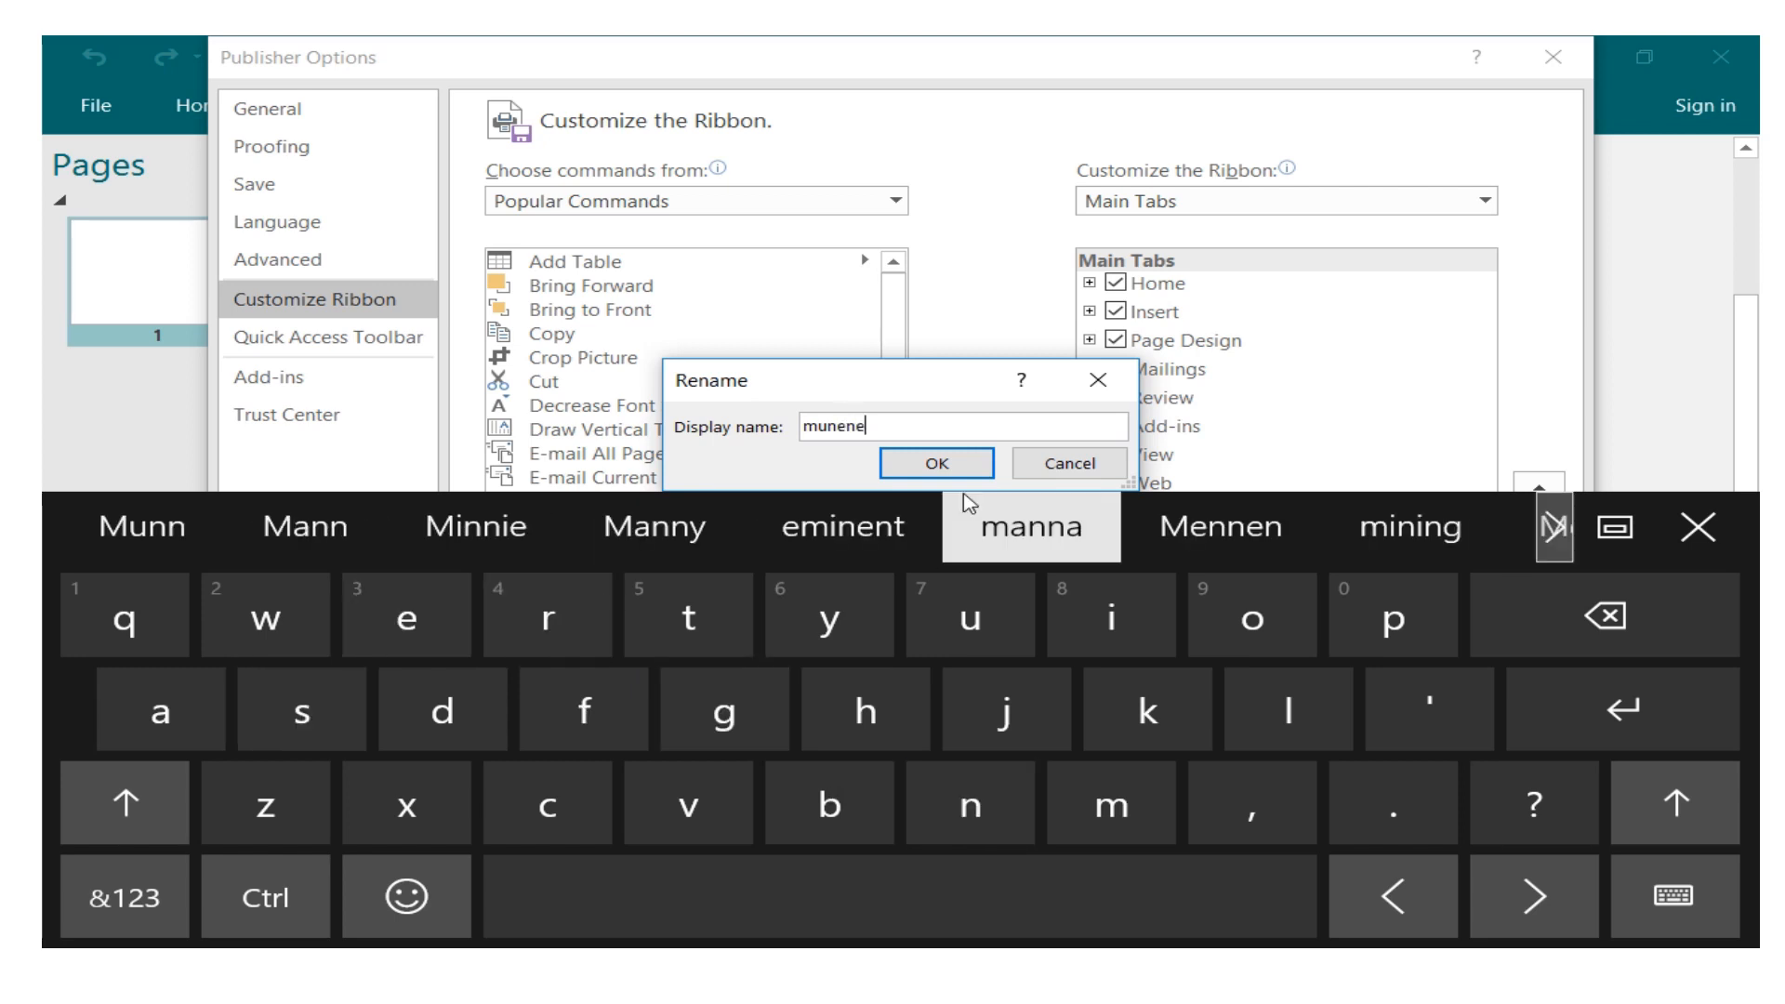
{"action": "left_click", "coordinate": [911, 467]}
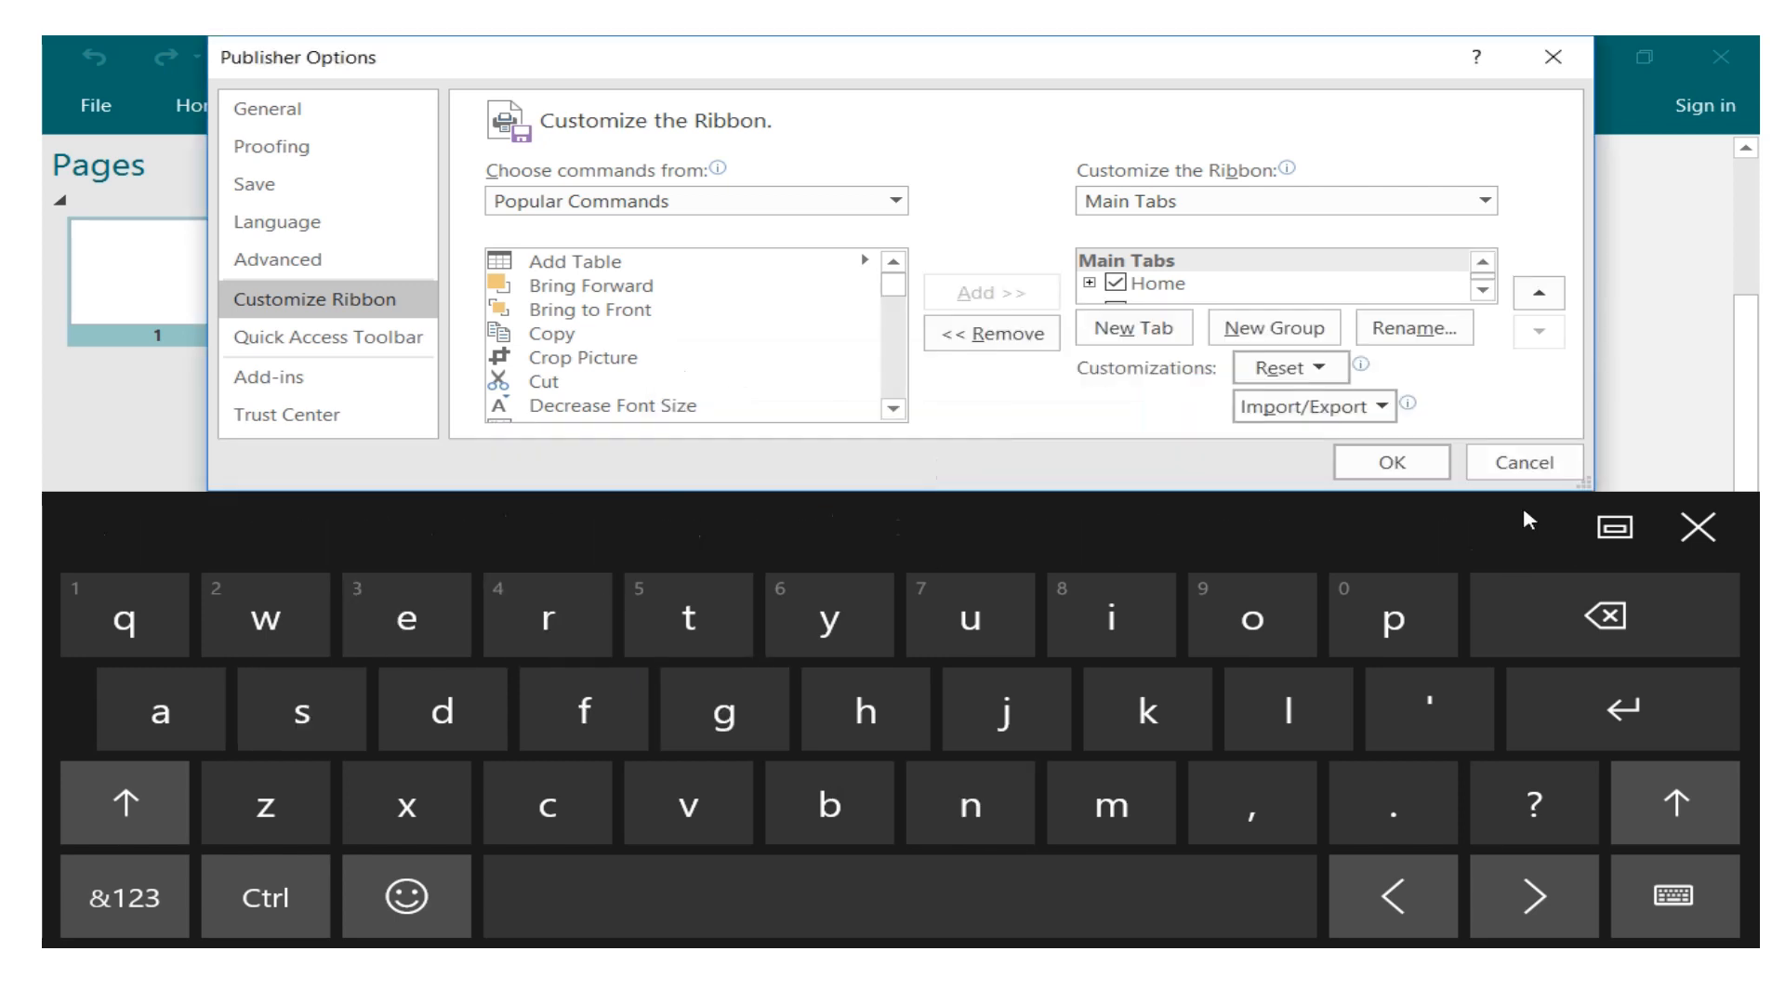
{"action": "left_click", "coordinate": [1674, 544]}
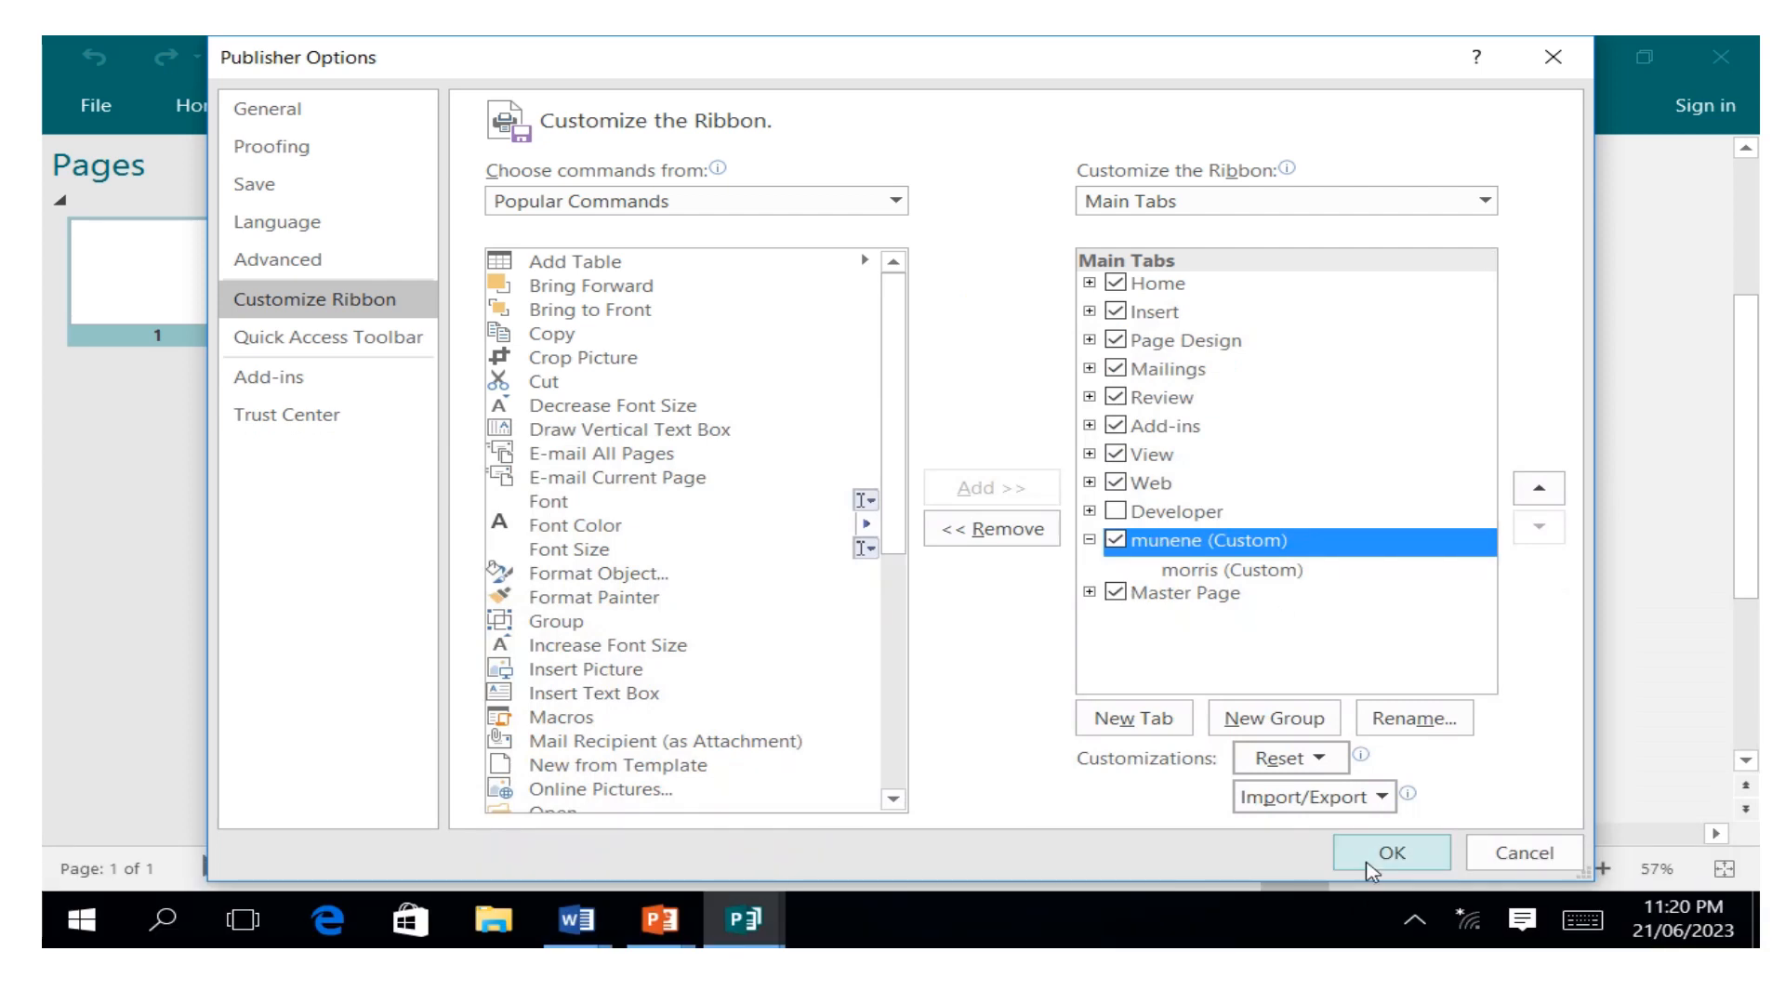
Step: Apply the ribbon customization and display the renamed custom tab on the ribbon
{"action": "left_click", "coordinate": [1392, 853]}
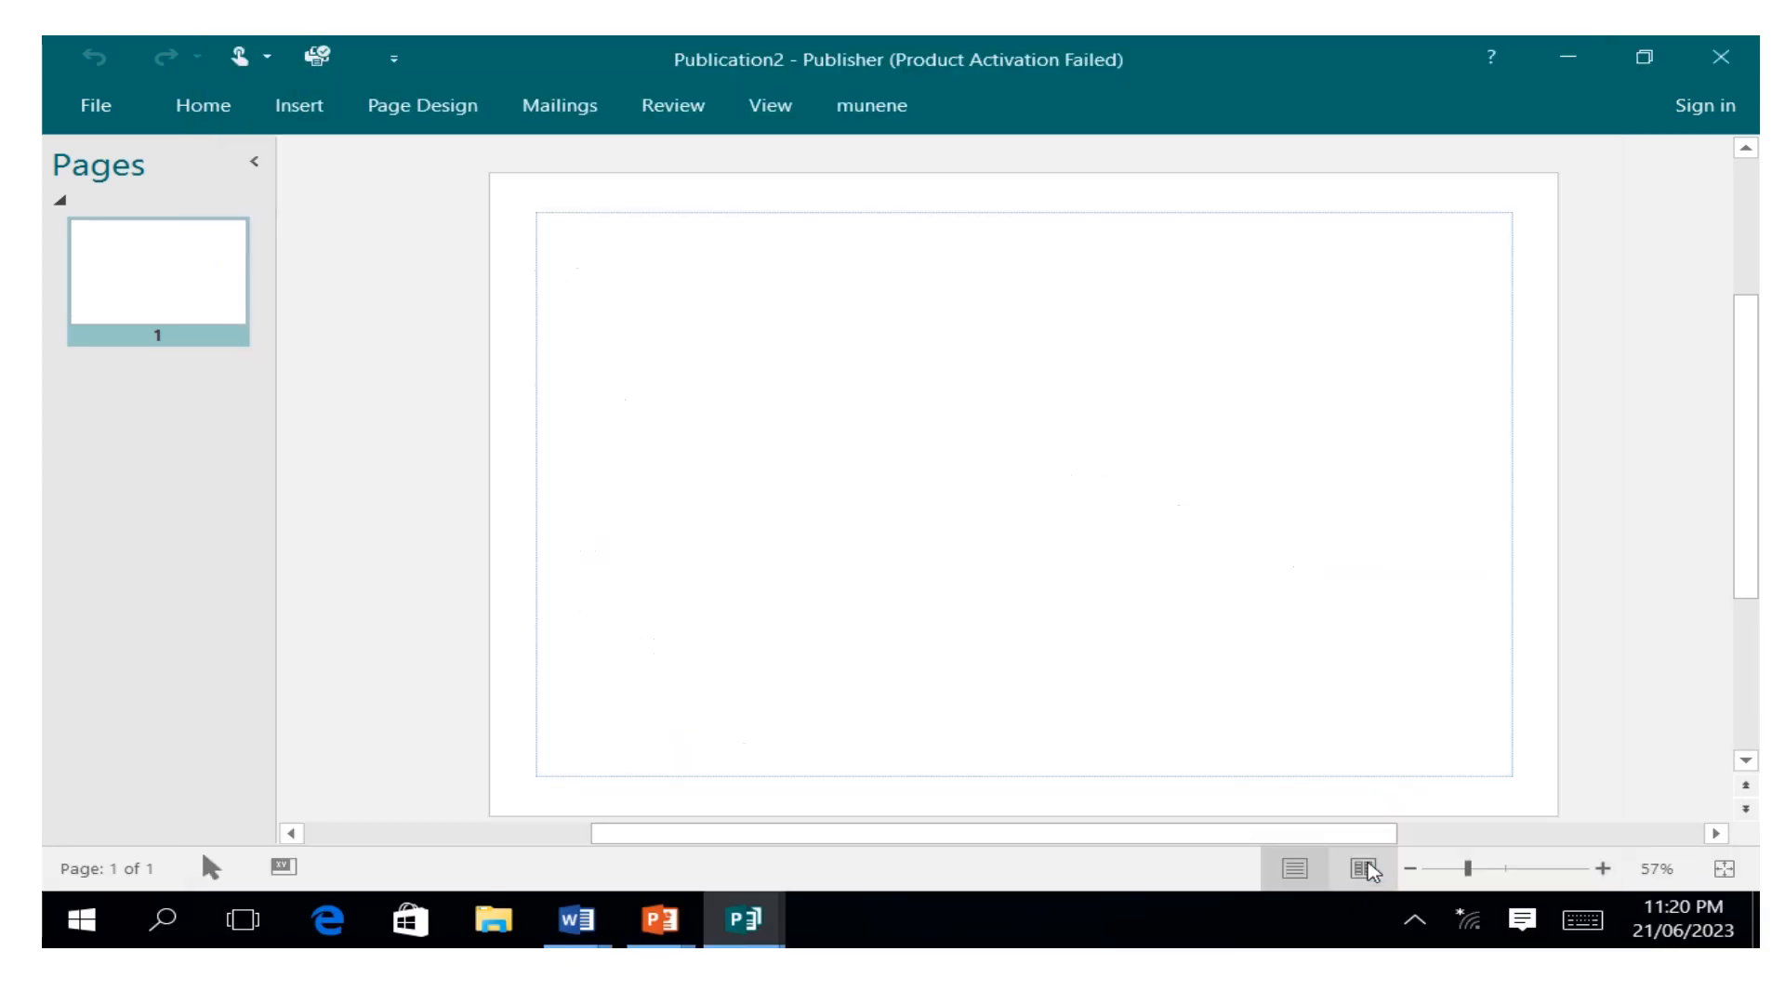
{"action": "left_click", "coordinate": [869, 110]}
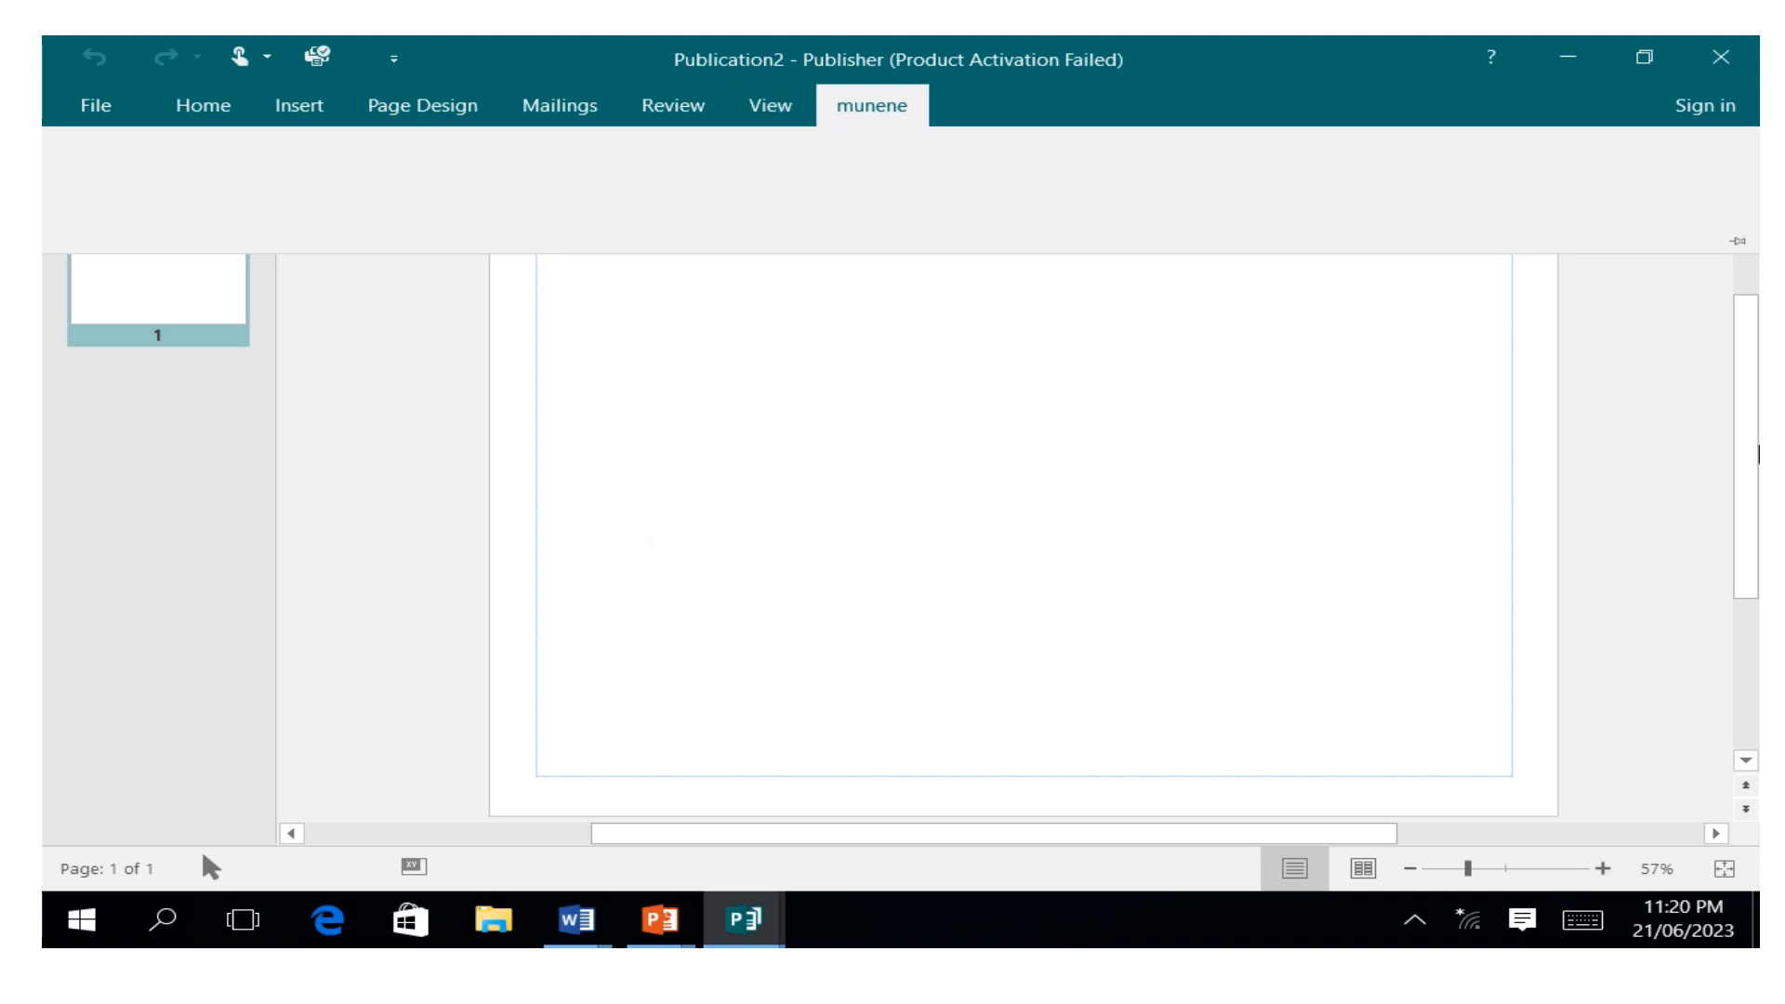
{"action": "mouse_move", "coordinate": [1752, 445]}
{"action": "left_mouse_down"}
{"action": "mouse_move", "coordinate": [1739, 376]}
{"action": "mouse_move", "coordinate": [1747, 446]}
{"action": "left_mouse_up"}
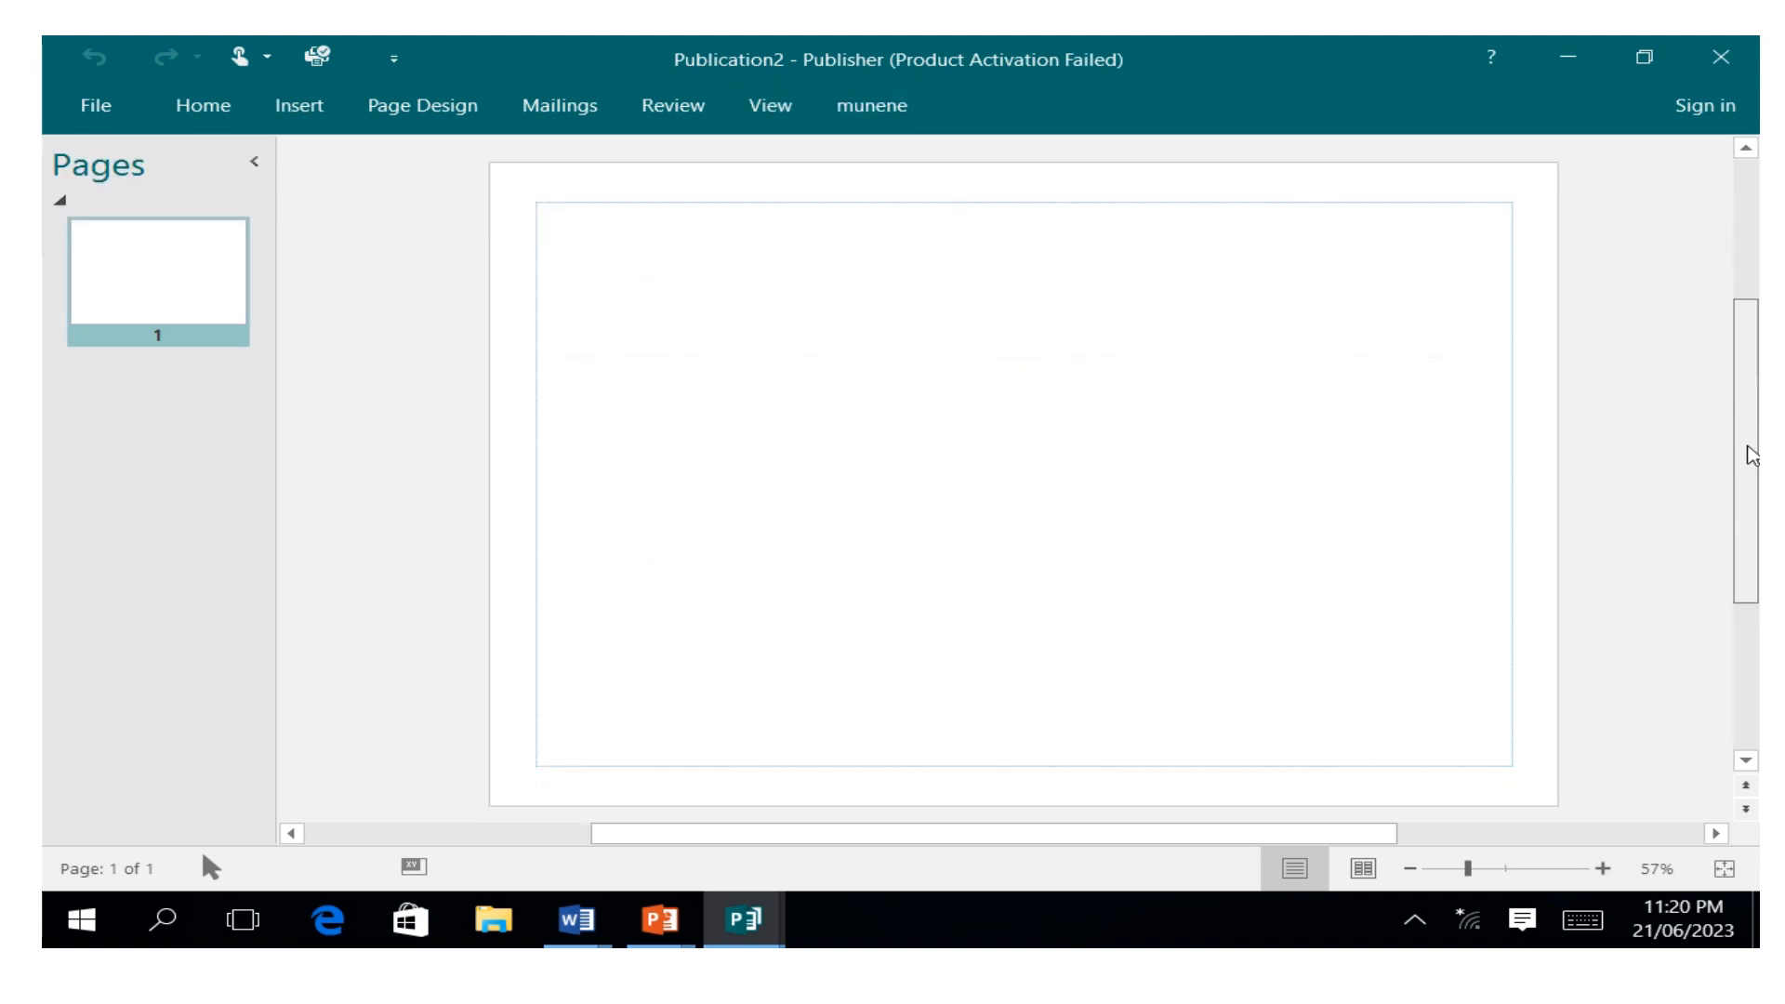
Step: Add the Tables group of the Insert tab, from the All Tabs command set, to the custom tab in the Customize Ribbon settings
{"action": "left_click", "coordinate": [78, 119]}
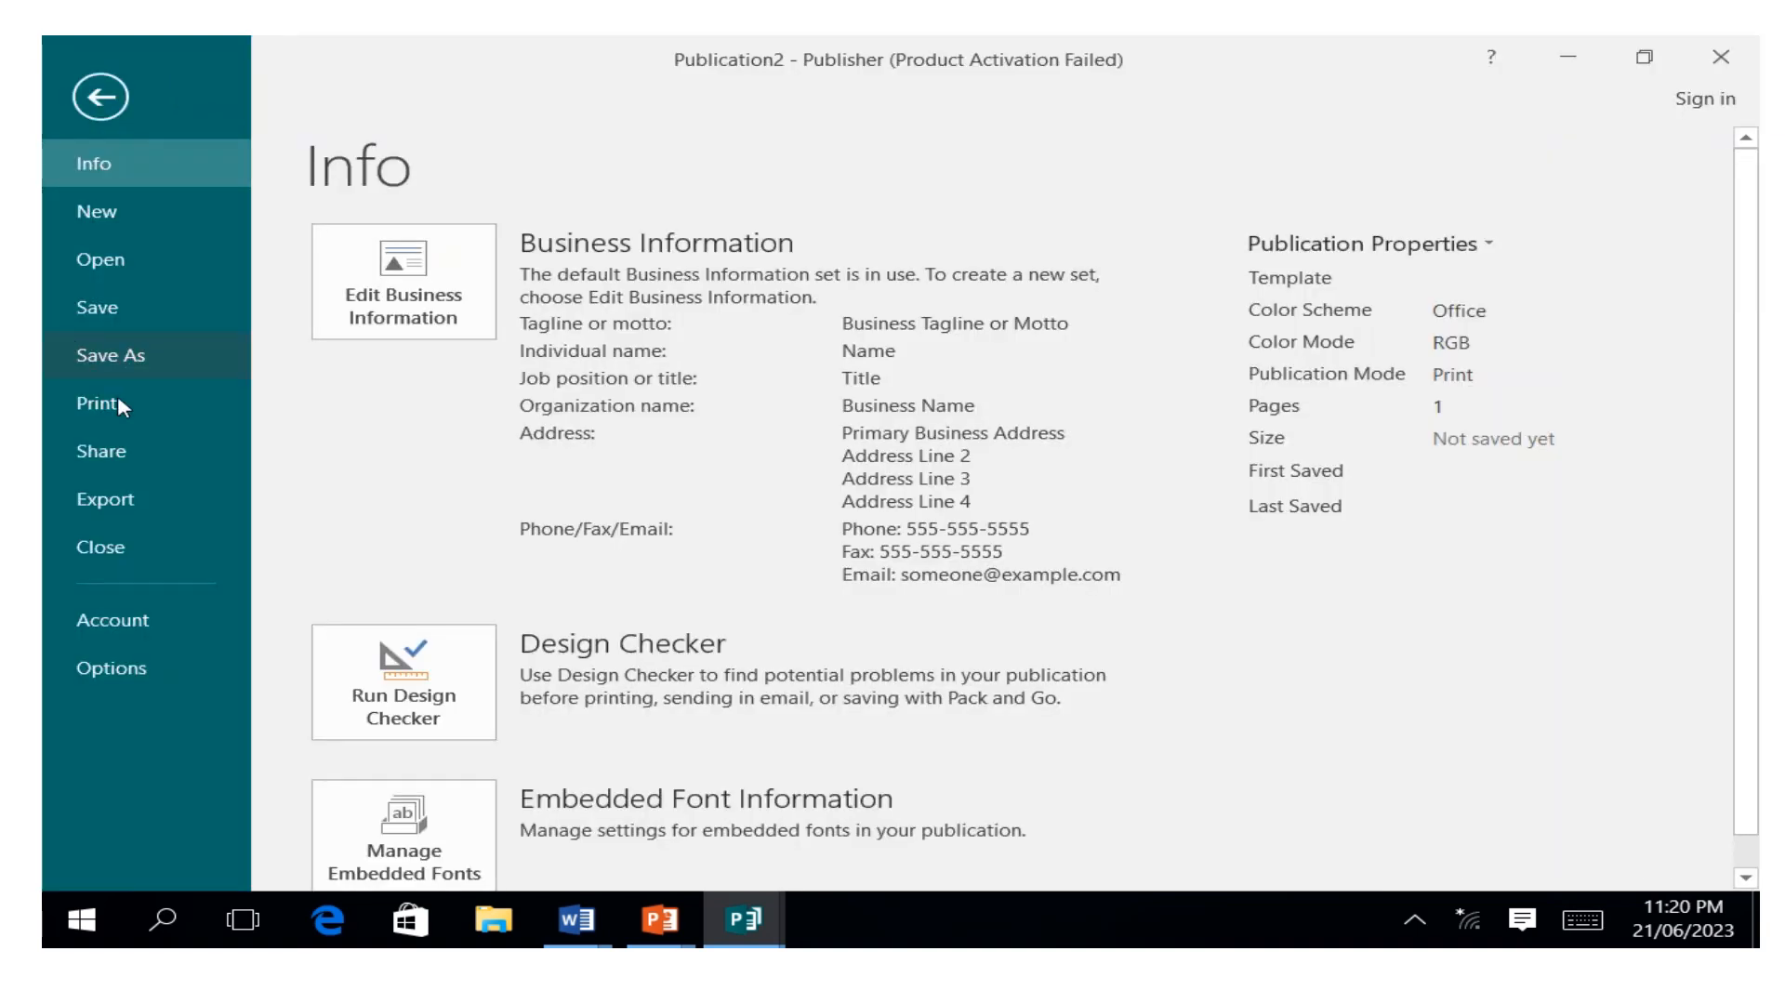
{"action": "left_click", "coordinate": [128, 662]}
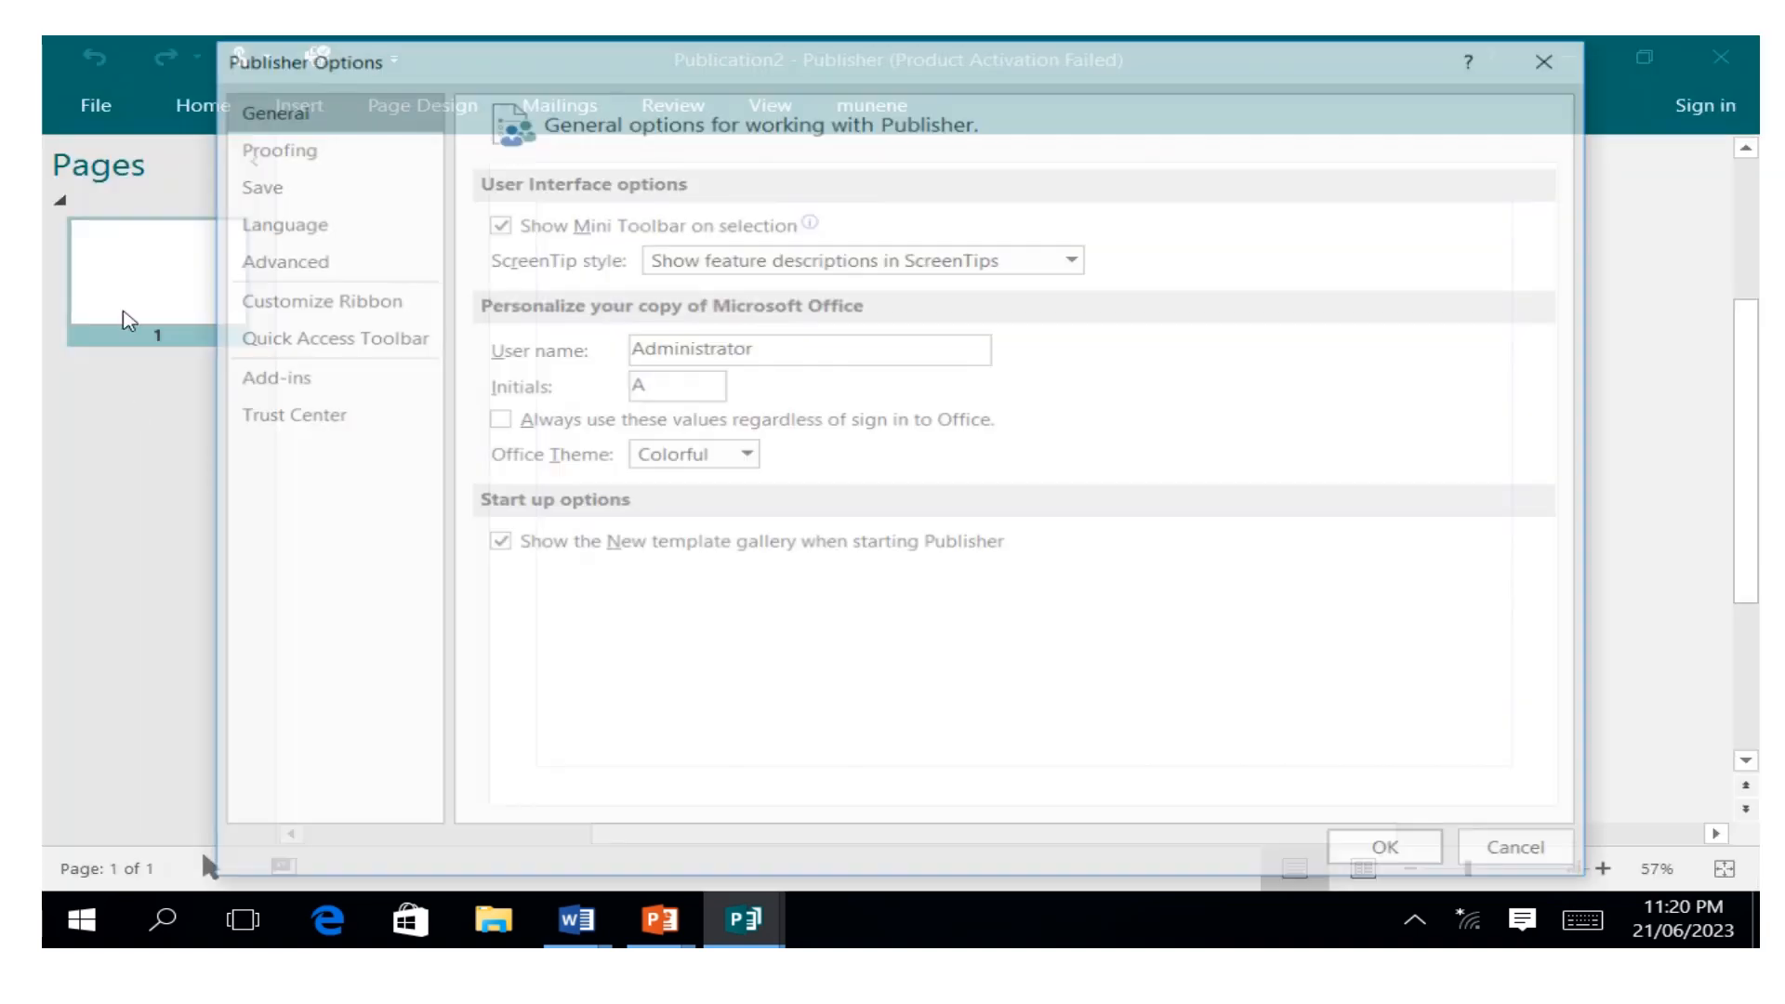
{"action": "left_click", "coordinate": [354, 303]}
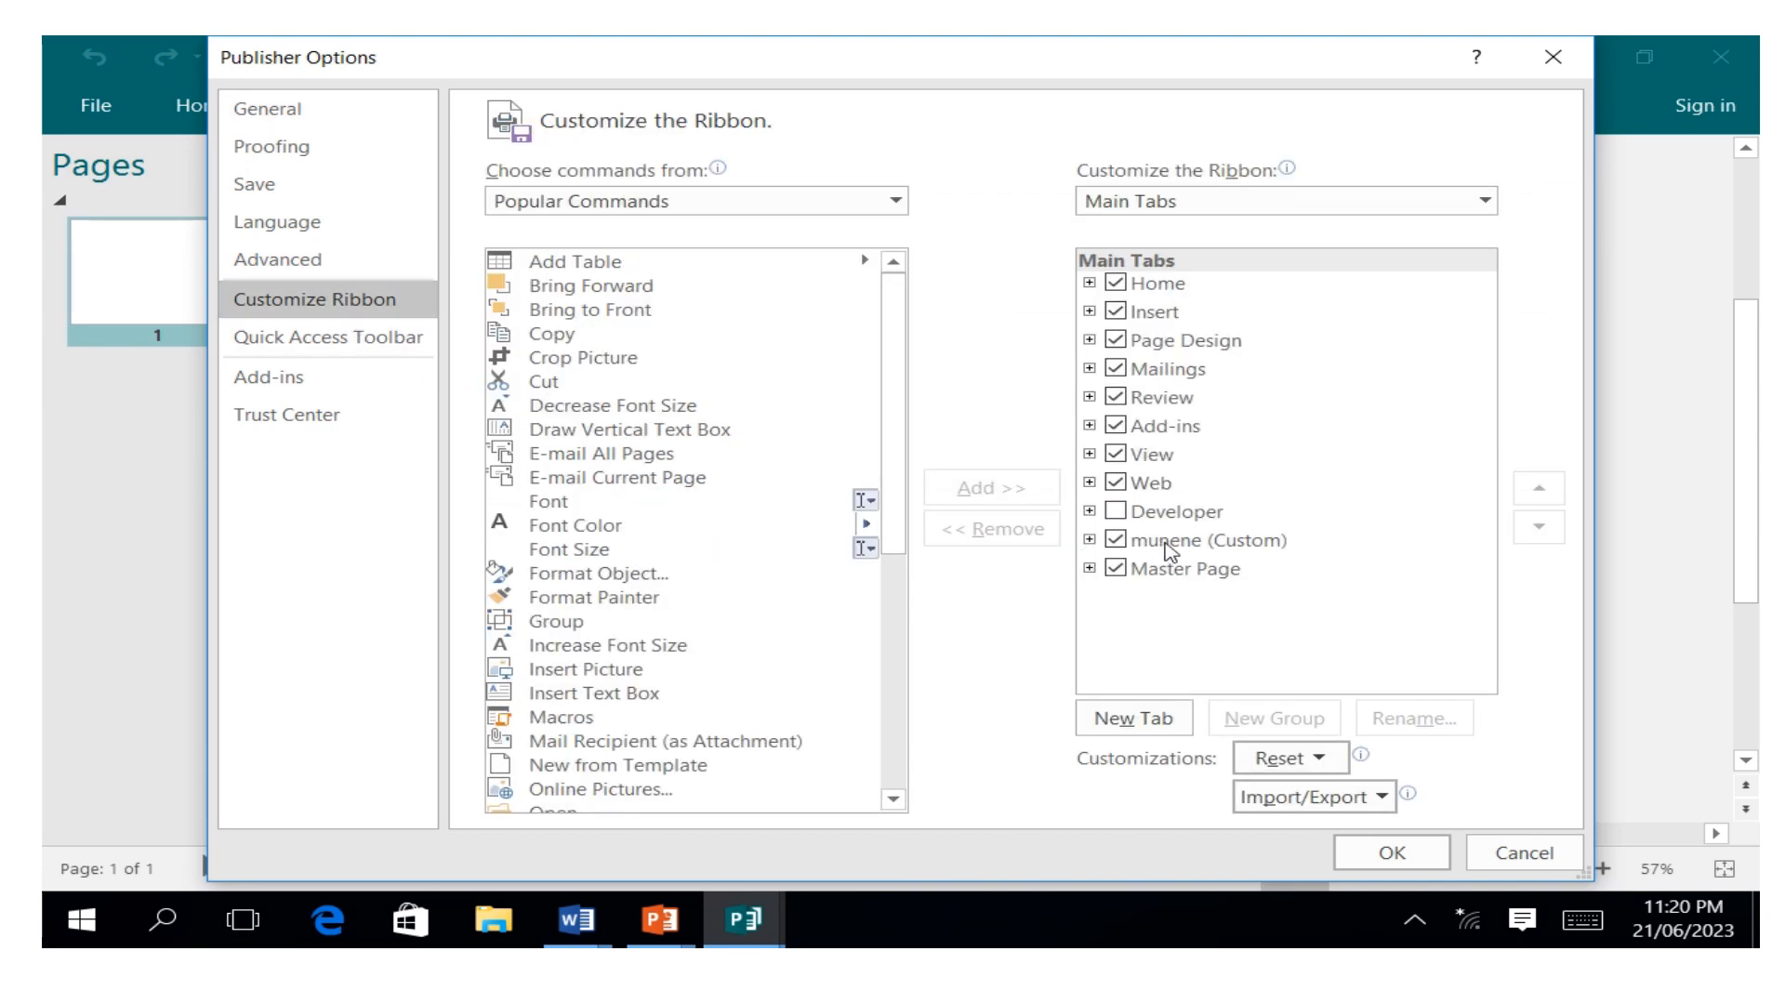
{"action": "left_click", "coordinate": [1090, 540]}
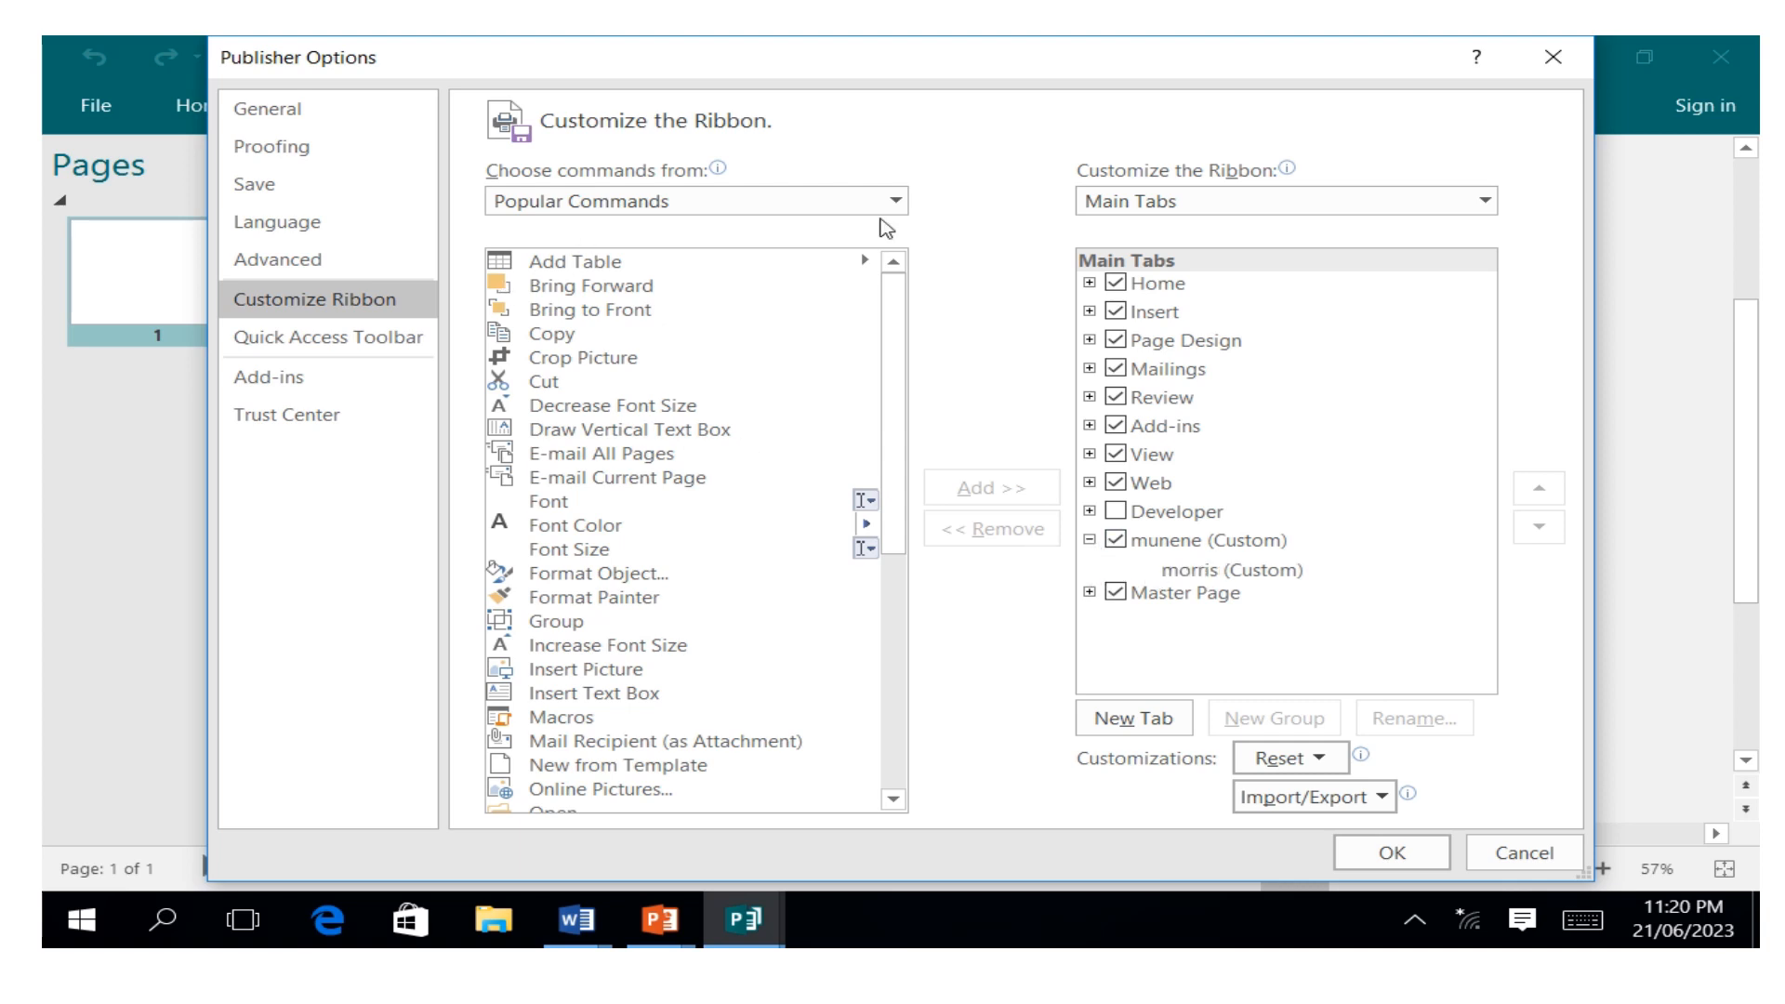
{"action": "left_click", "coordinate": [895, 200]}
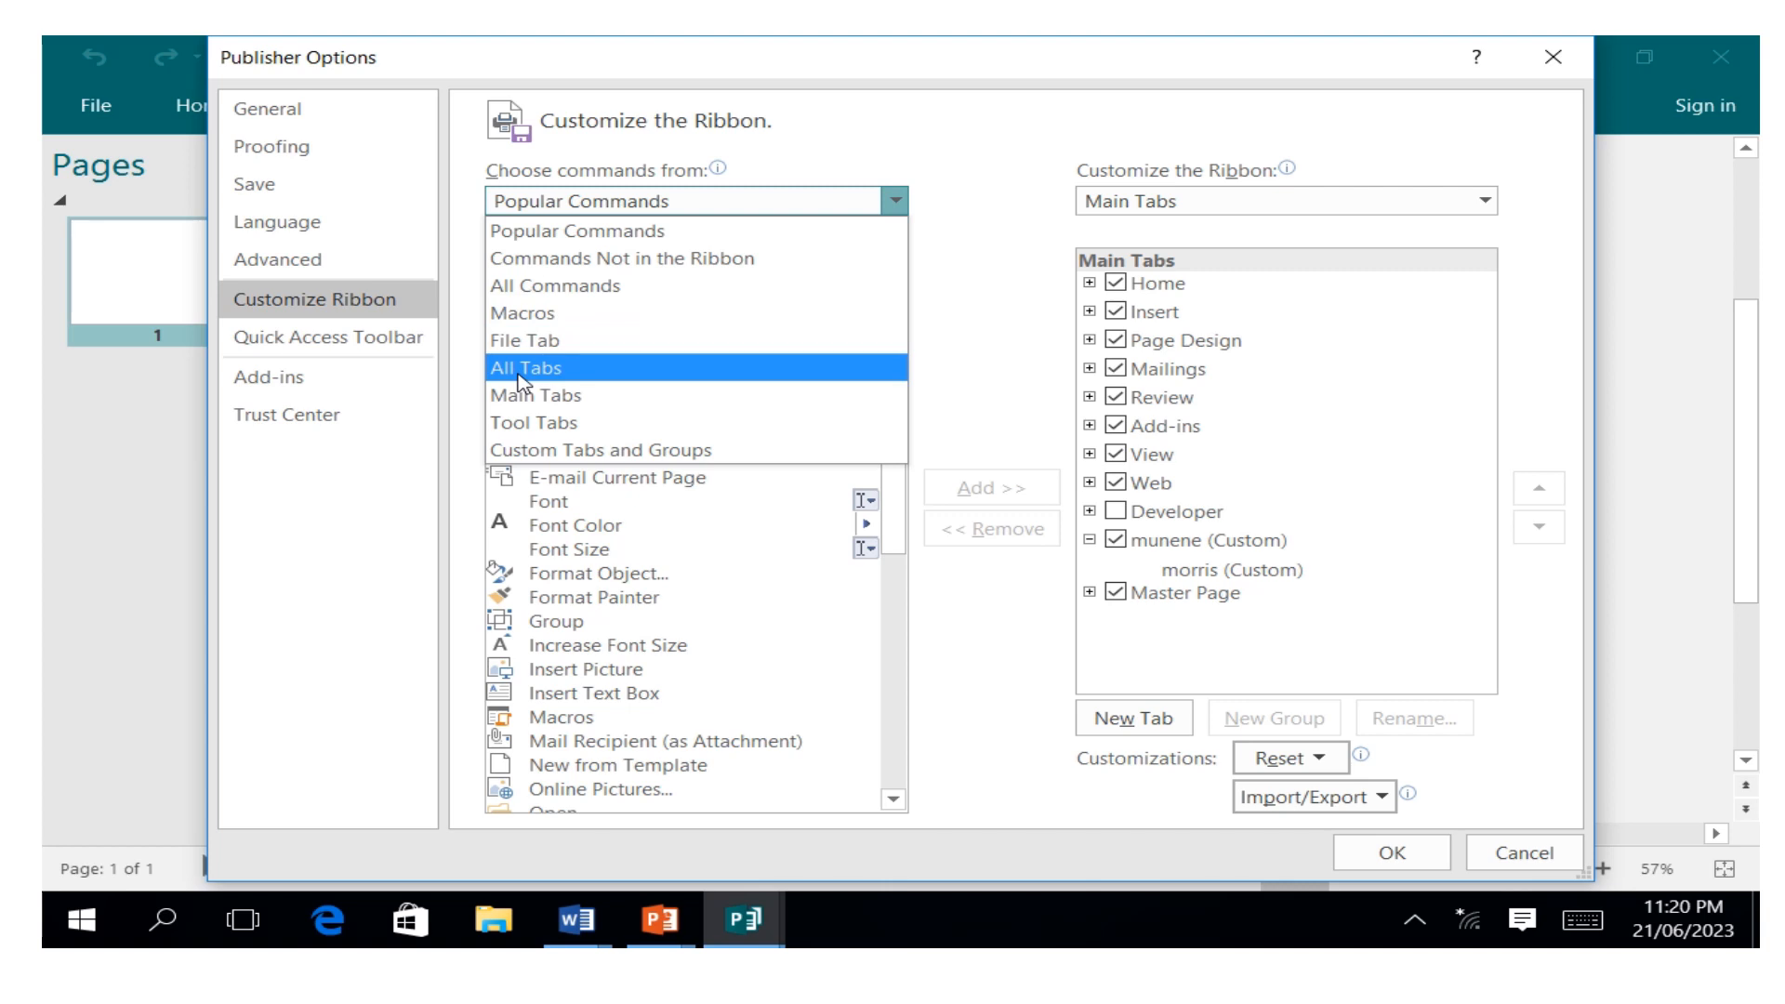
{"action": "left_click", "coordinate": [521, 372]}
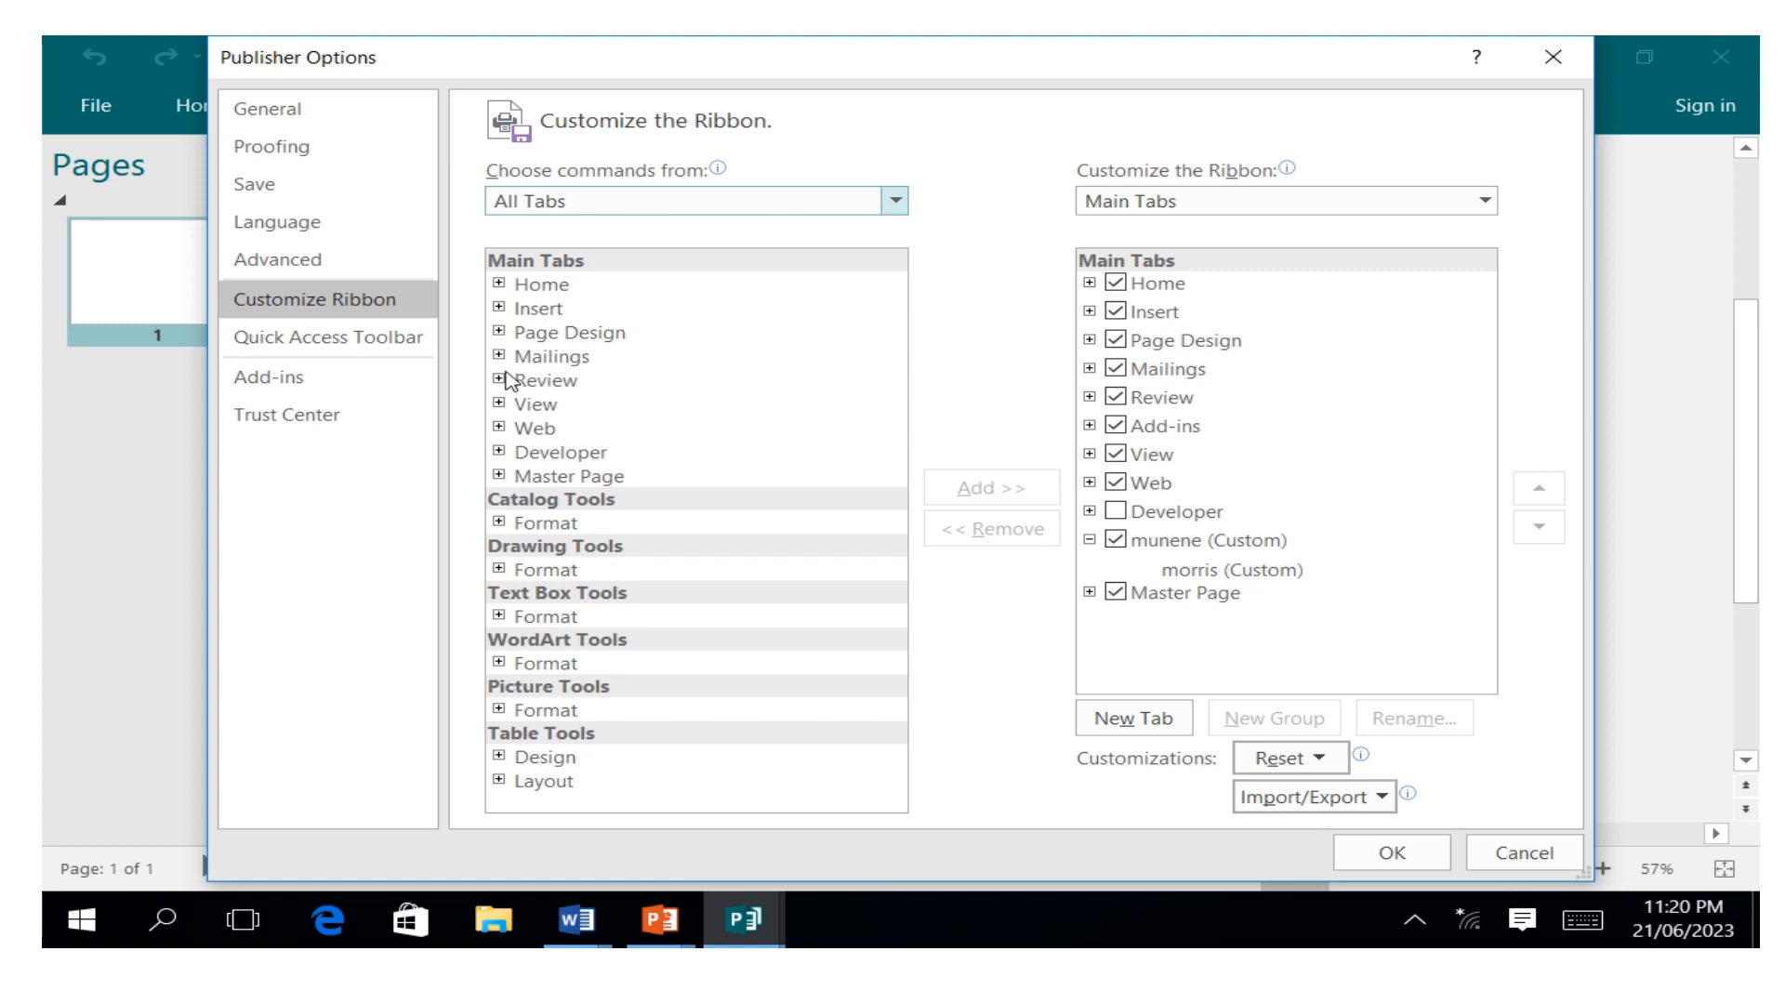
{"action": "left_click", "coordinate": [500, 309]}
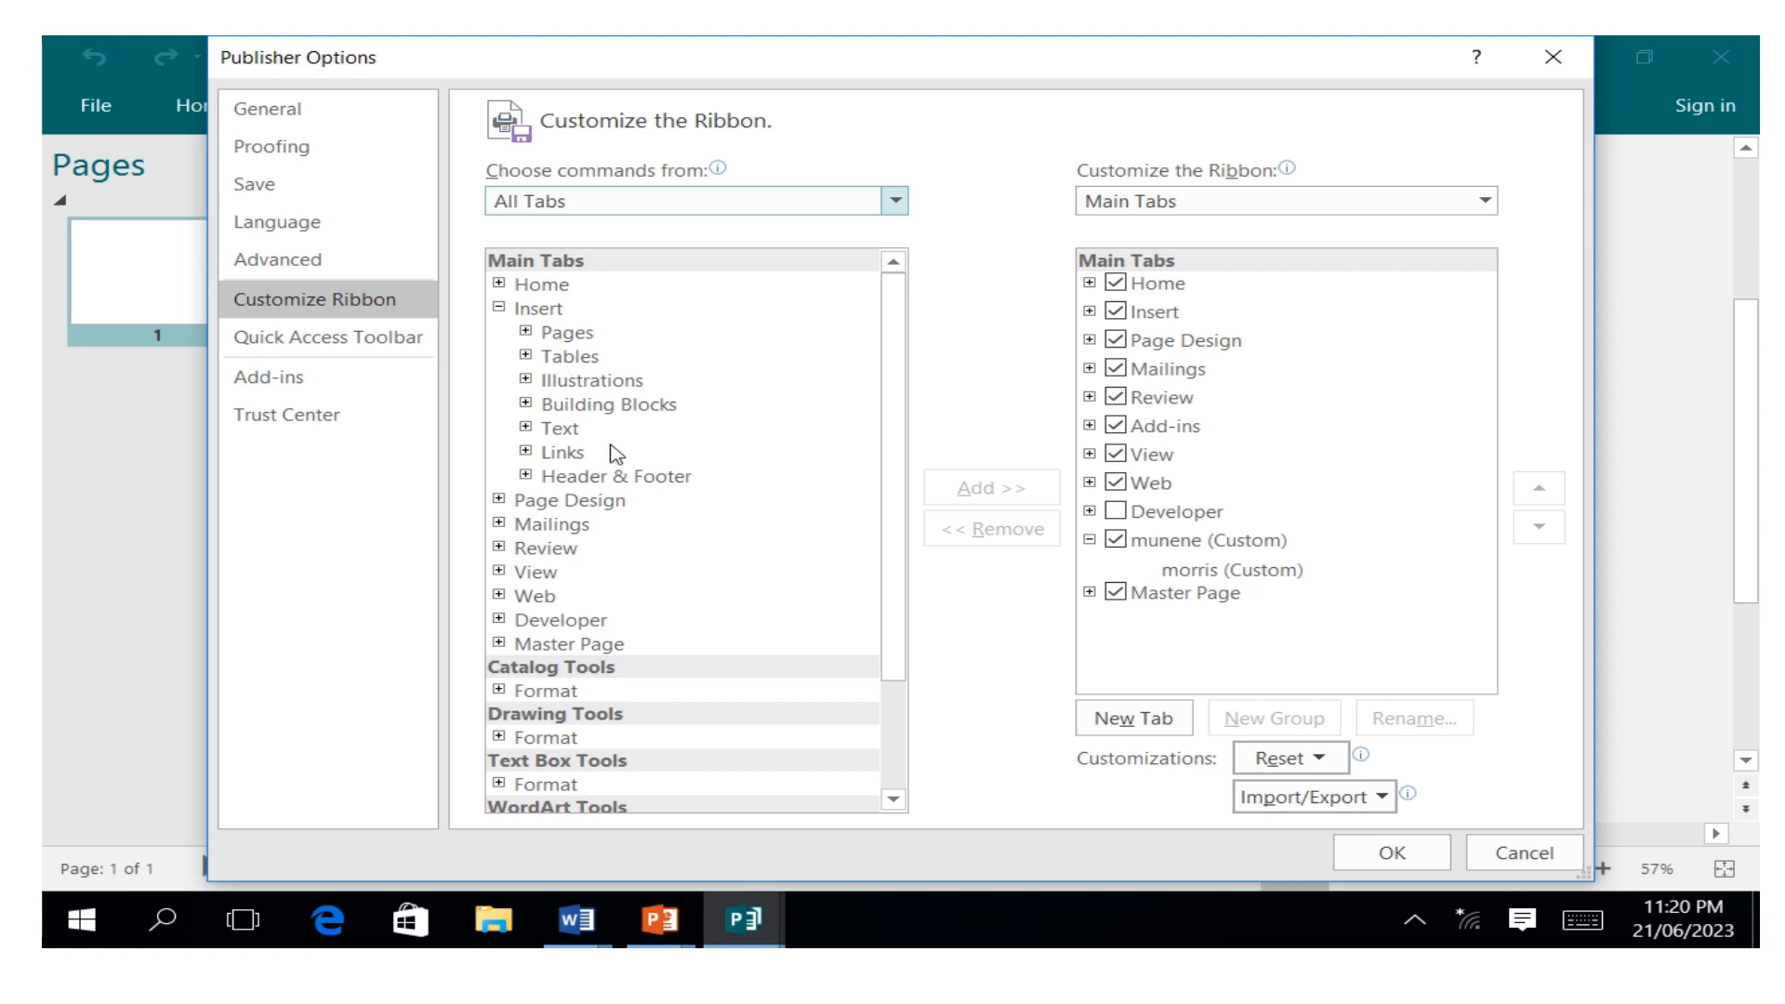
{"action": "left_click", "coordinate": [578, 362]}
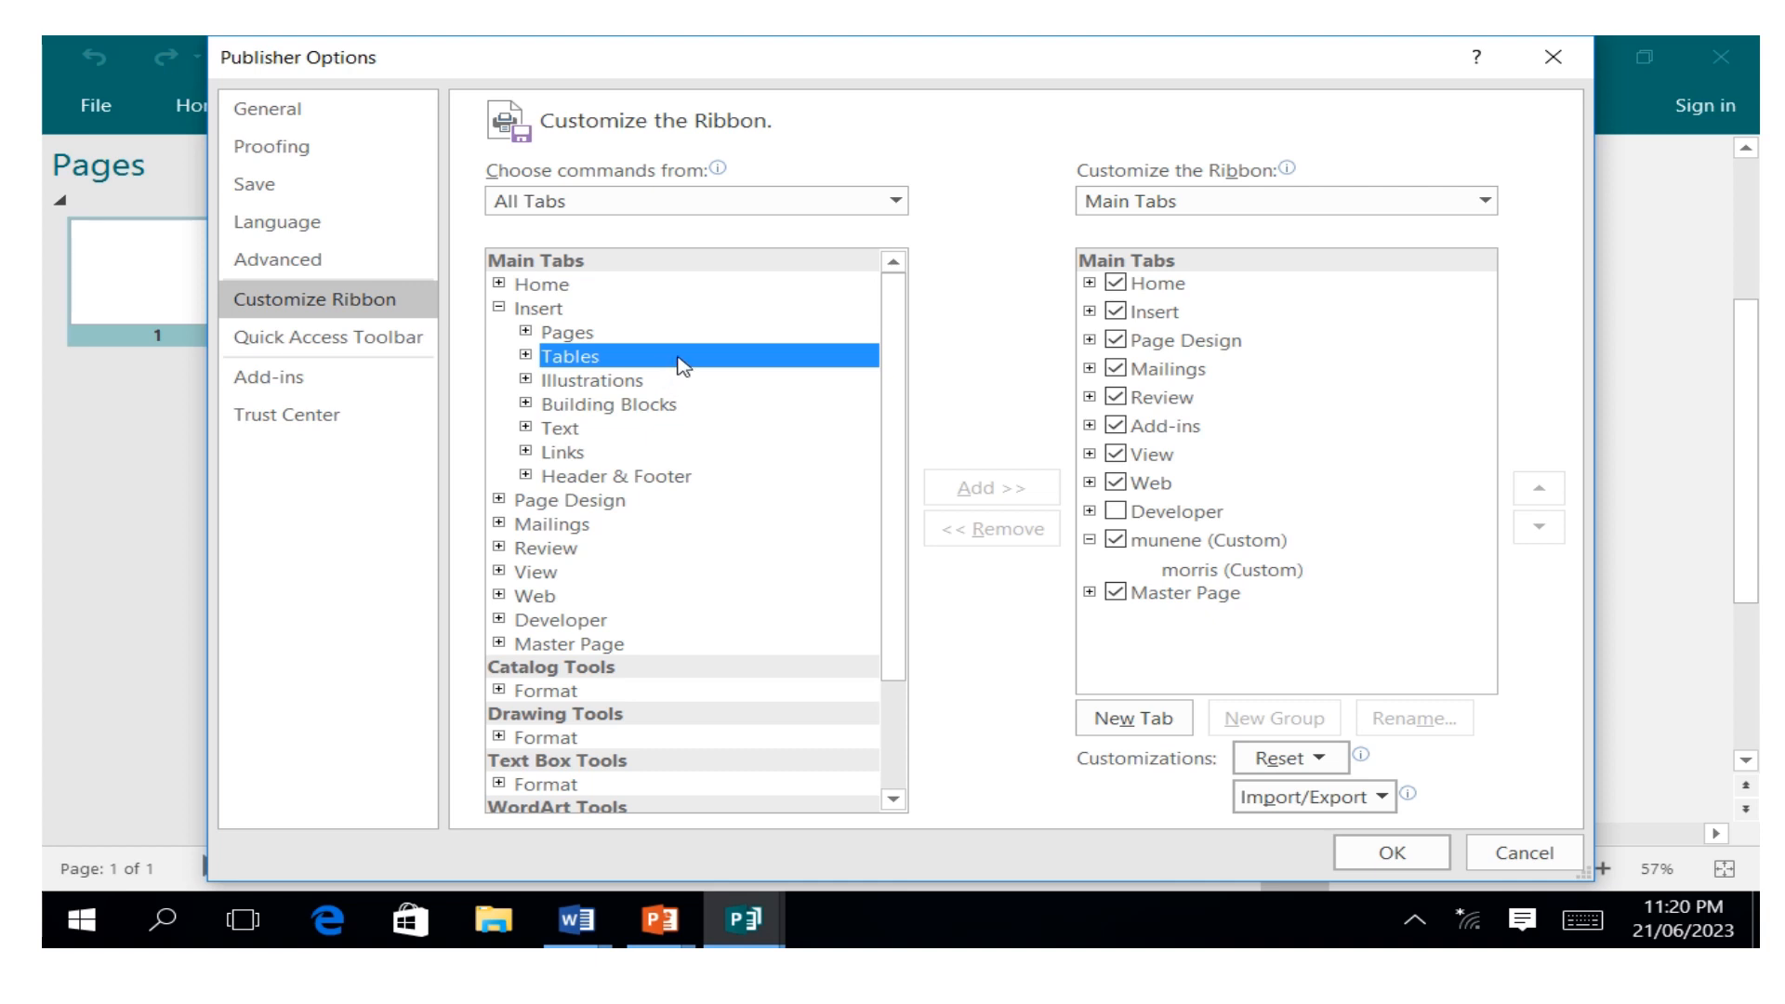
{"action": "left_click_drag", "start_coordinate": [684, 365], "coordinate": [1302, 577]}
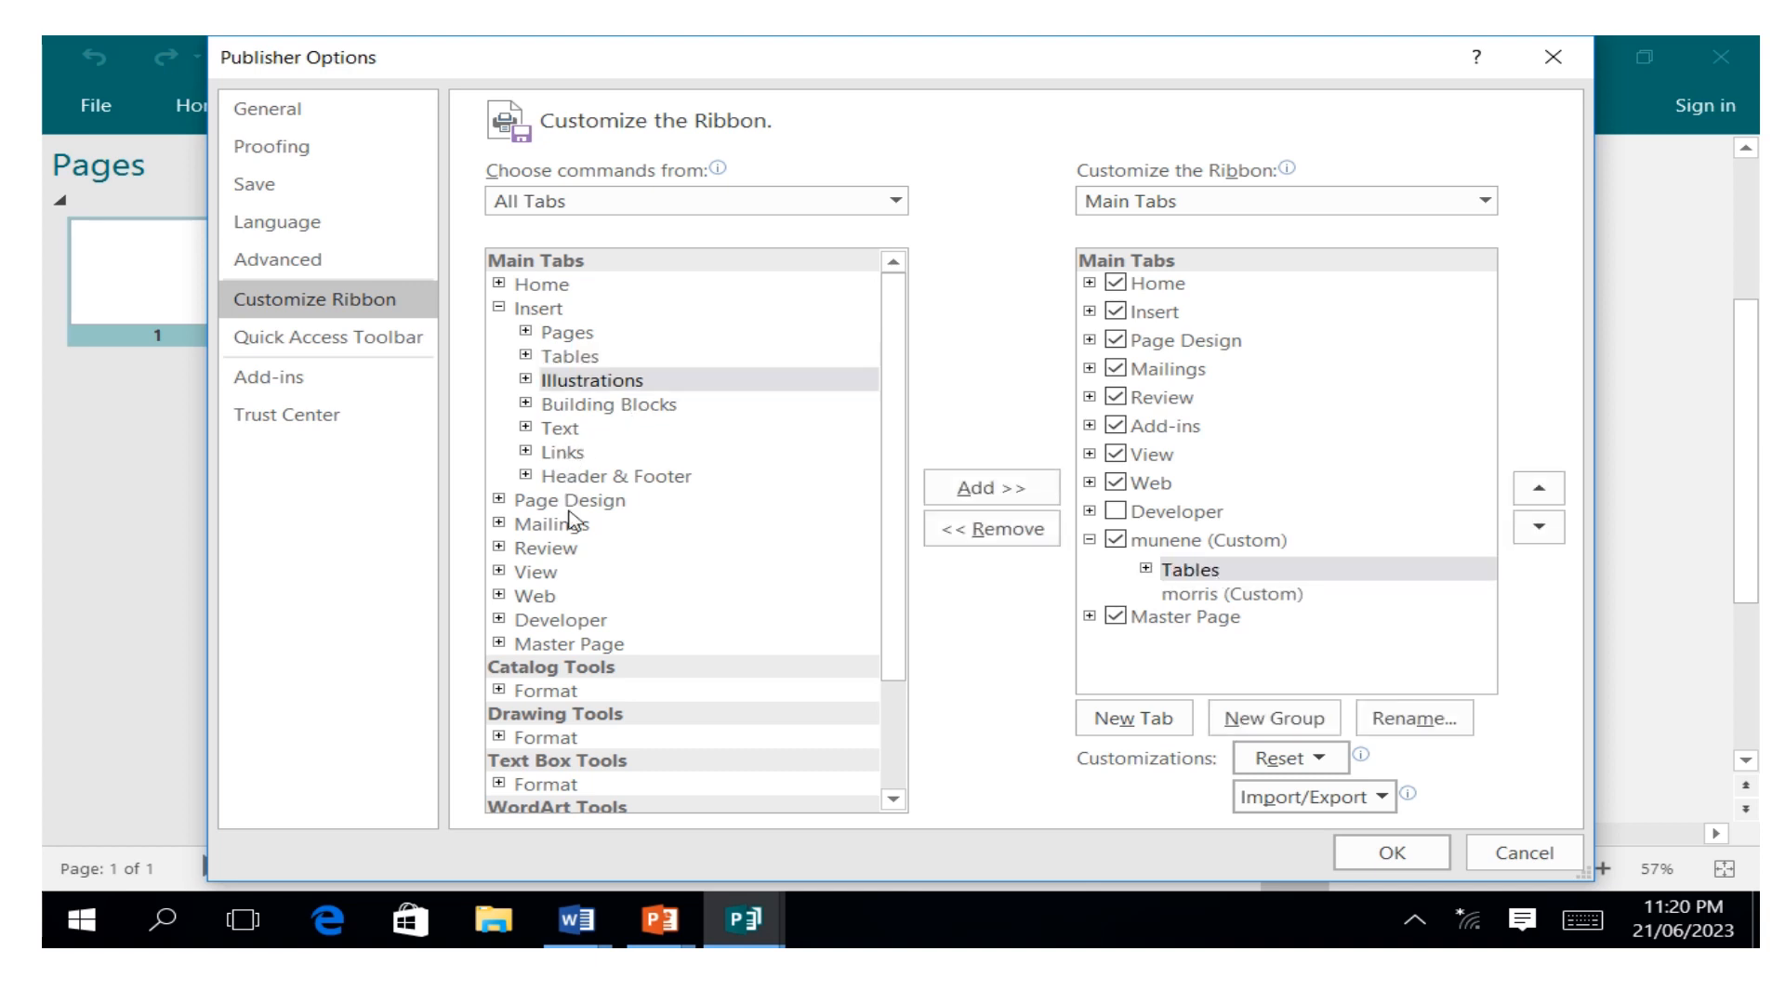
Step: Add the Insert tab's Building Blocks group to the custom tab below Tables and apply the ribbon customization
{"action": "left_click", "coordinate": [546, 362]}
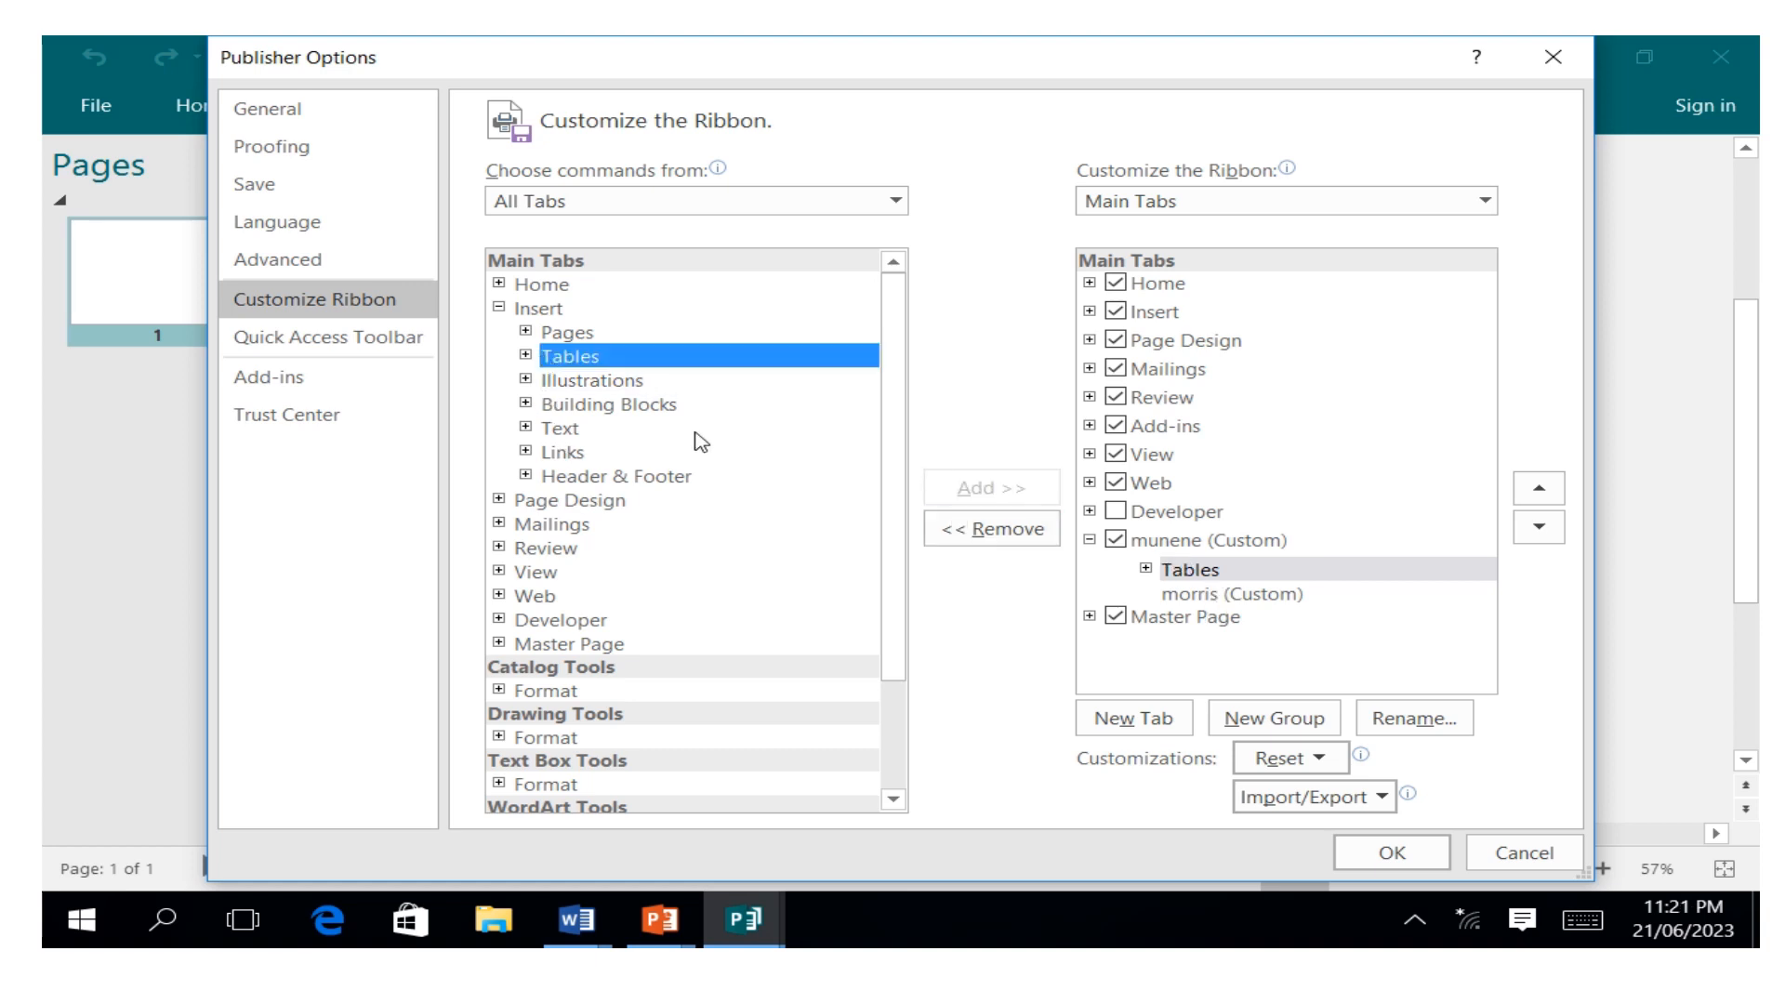
{"action": "left_click", "coordinate": [613, 407]}
{"action": "left_click_drag", "start_coordinate": [611, 406], "coordinate": [619, 404]}
{"action": "left_click", "coordinate": [977, 490]}
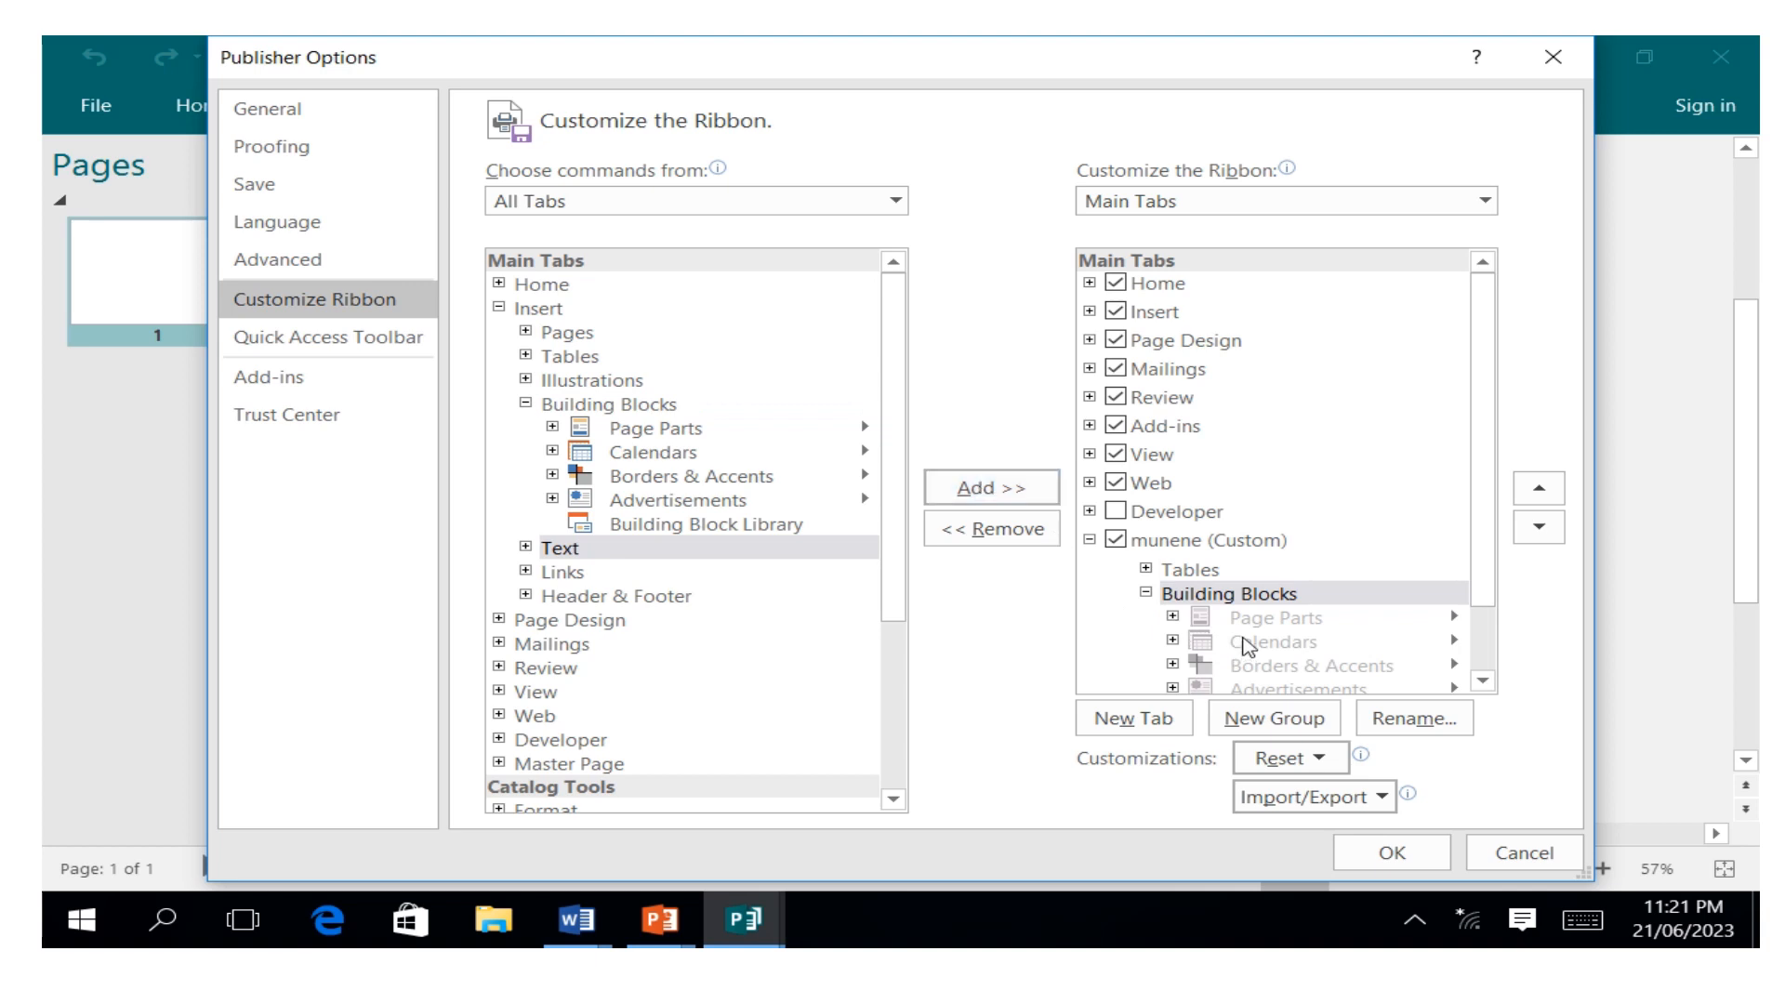
{"action": "left_click", "coordinate": [1406, 860]}
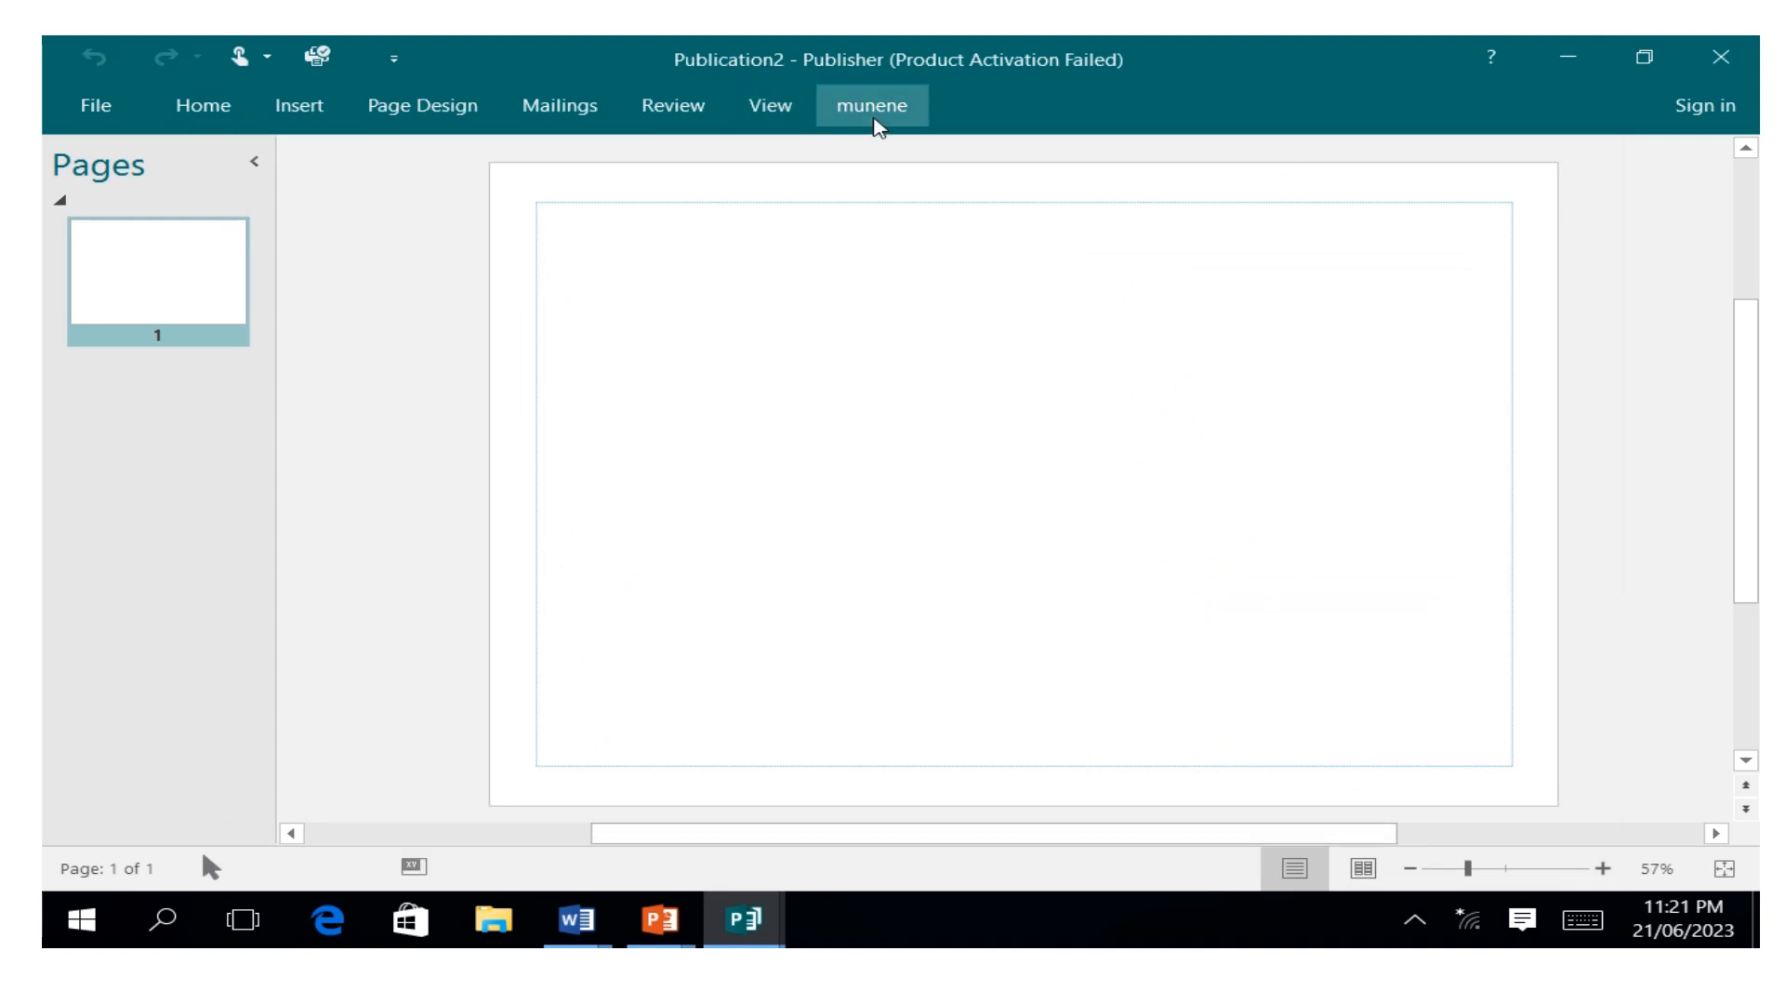
Step: Insert the second This Month calendar design from the custom tab's Calendars building blocks onto the page
{"action": "left_click", "coordinate": [874, 117]}
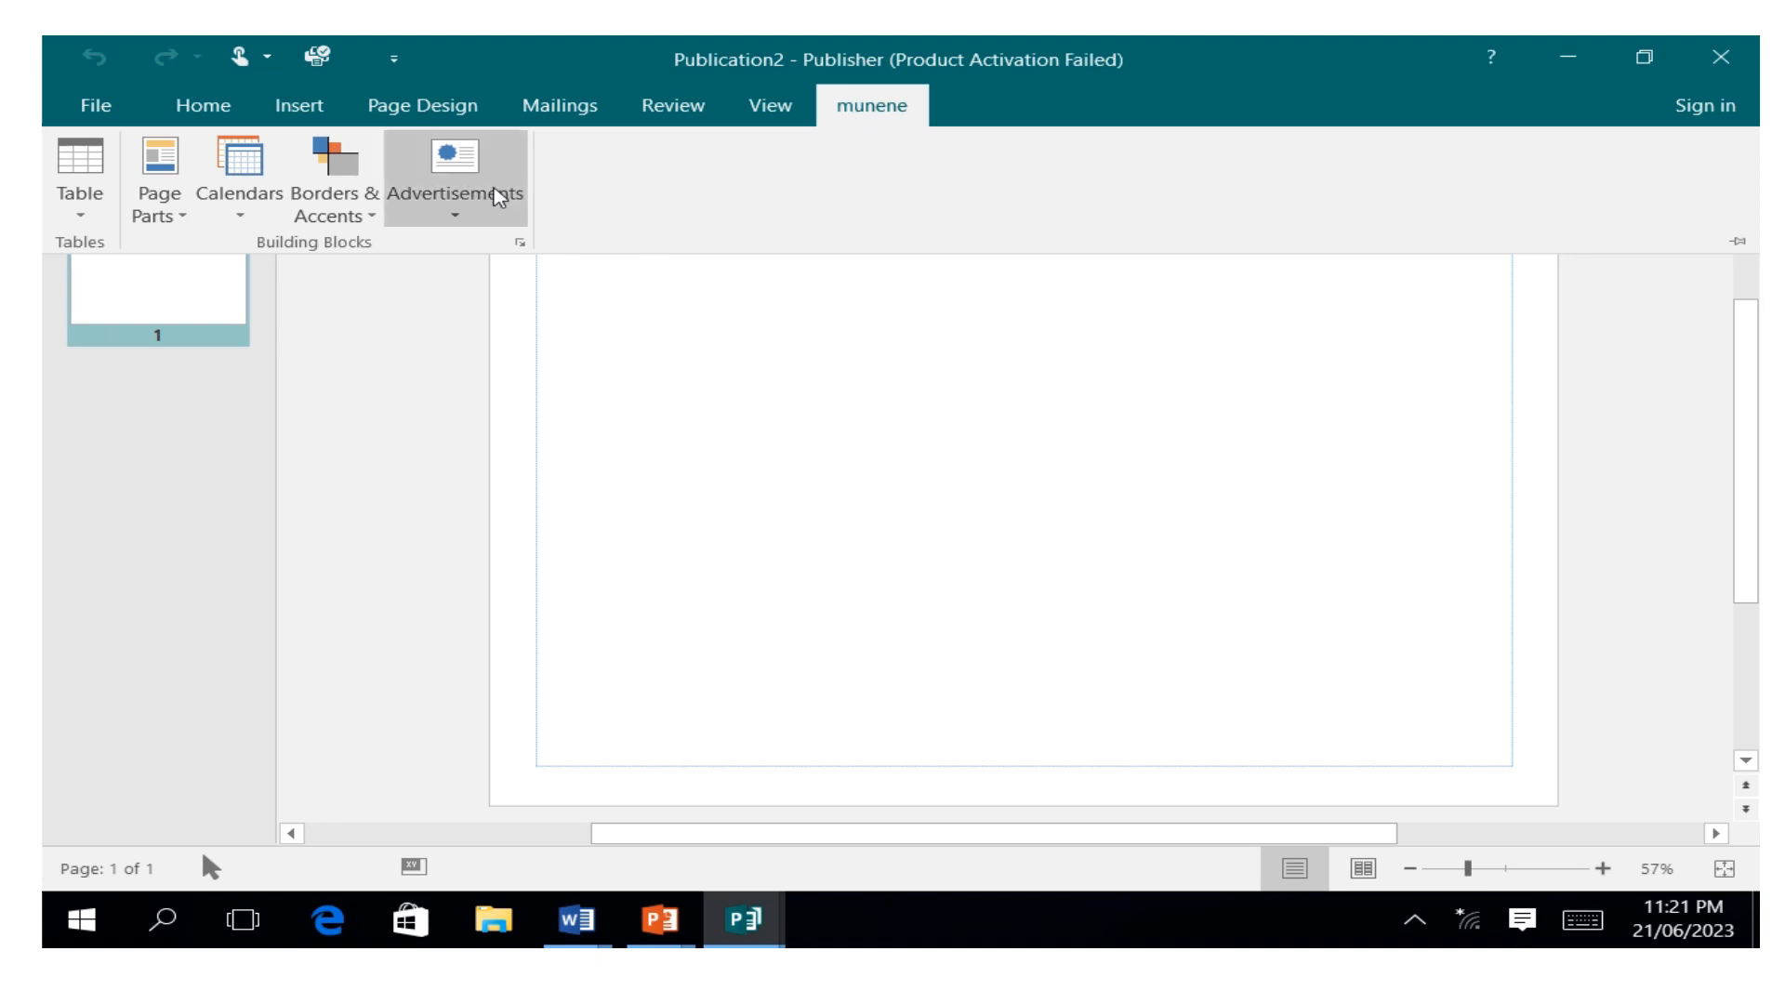
{"action": "left_click", "coordinate": [236, 210]}
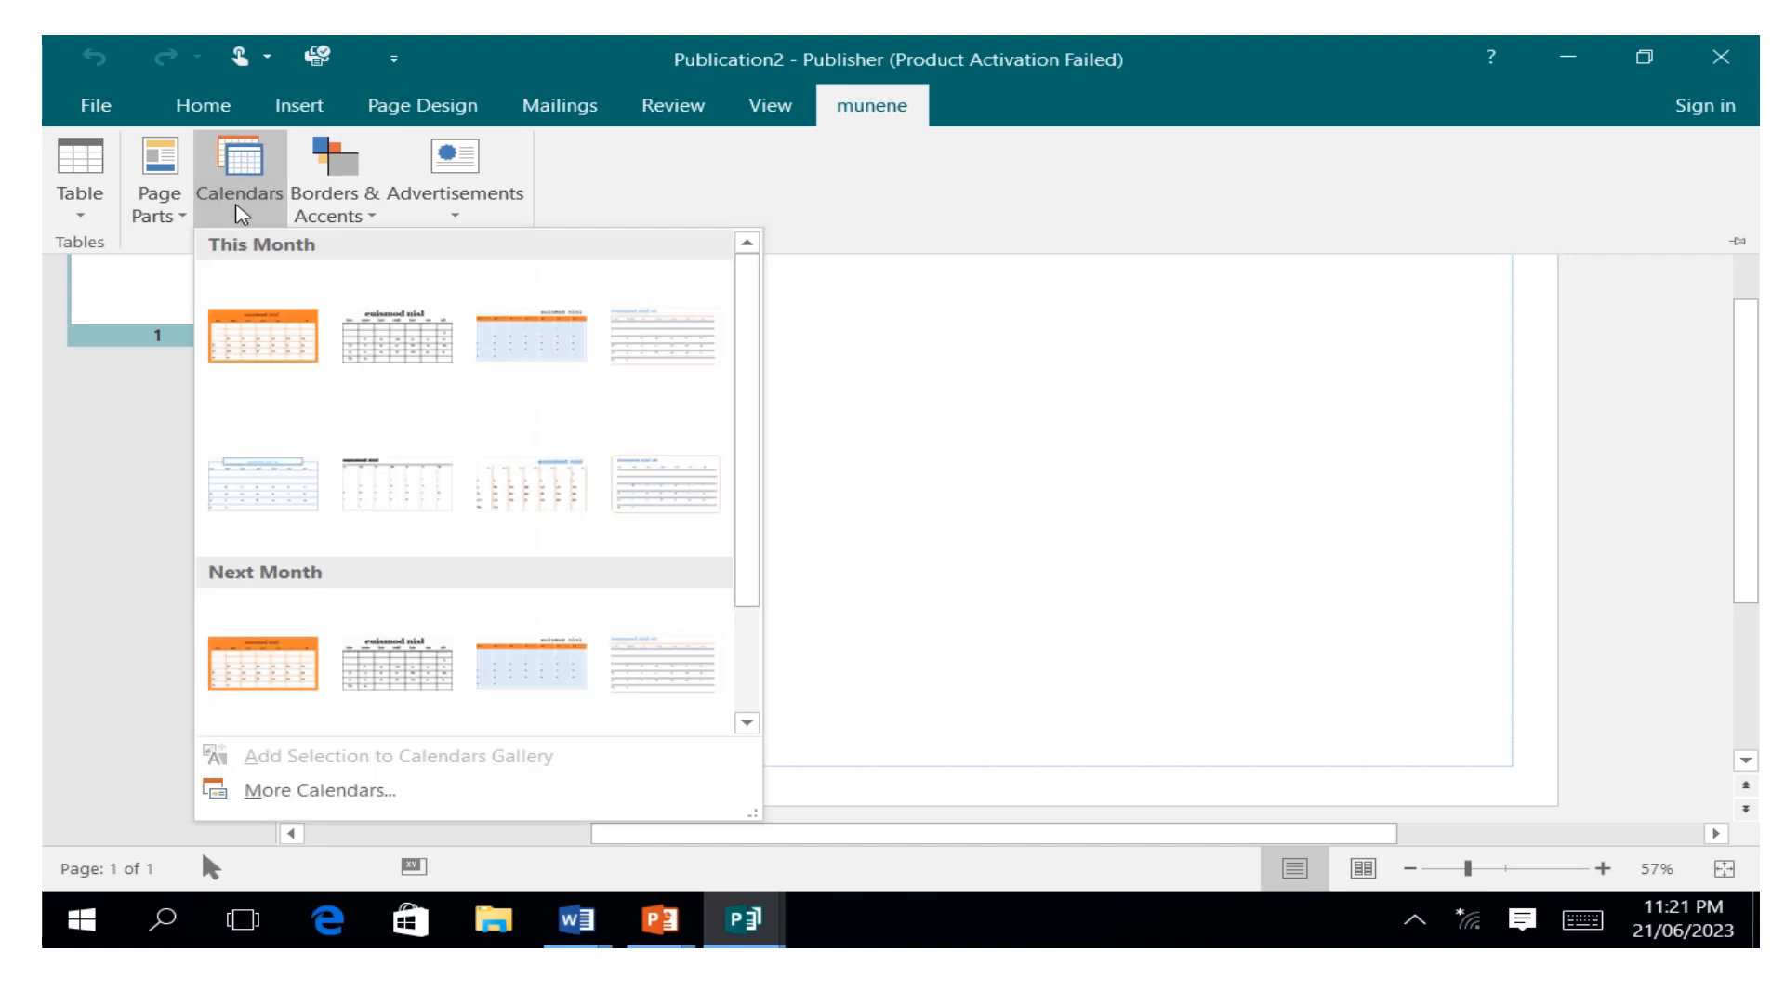
{"action": "left_click", "coordinate": [389, 336]}
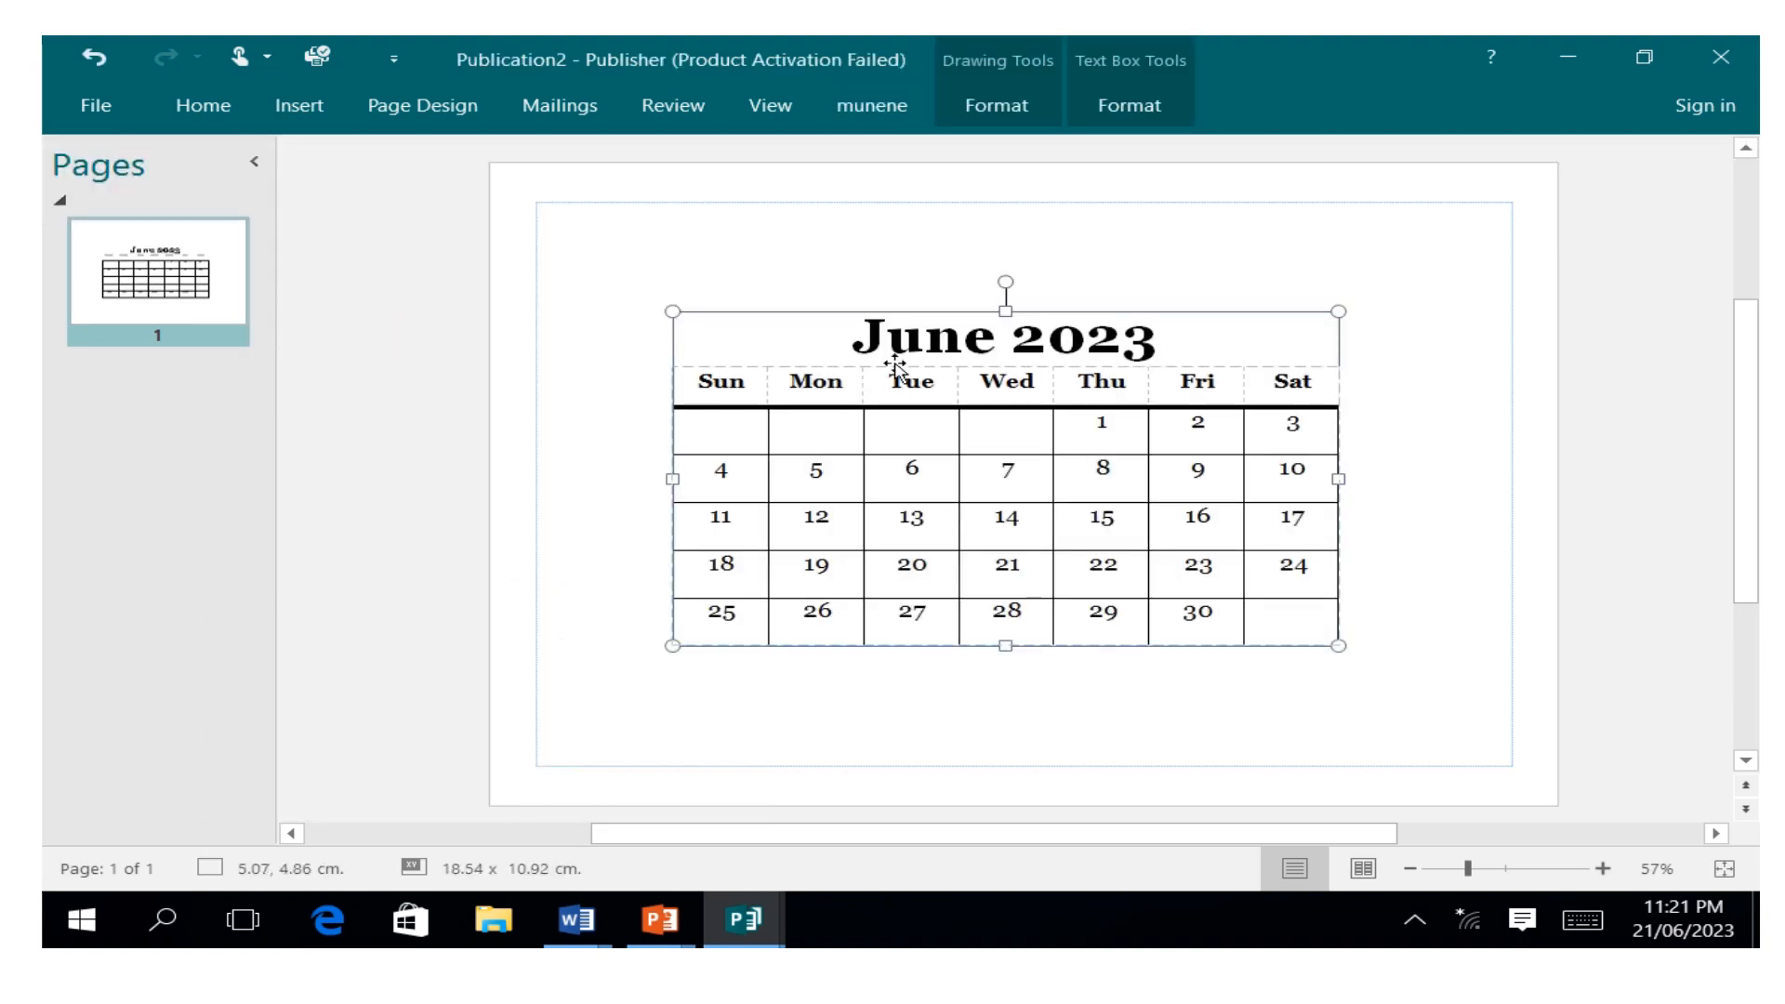
Step: Insert a table with 3 rows and 6 columns on the page using the custom tab's Table command
{"action": "left_click", "coordinate": [860, 110]}
{"action": "left_click", "coordinate": [79, 200]}
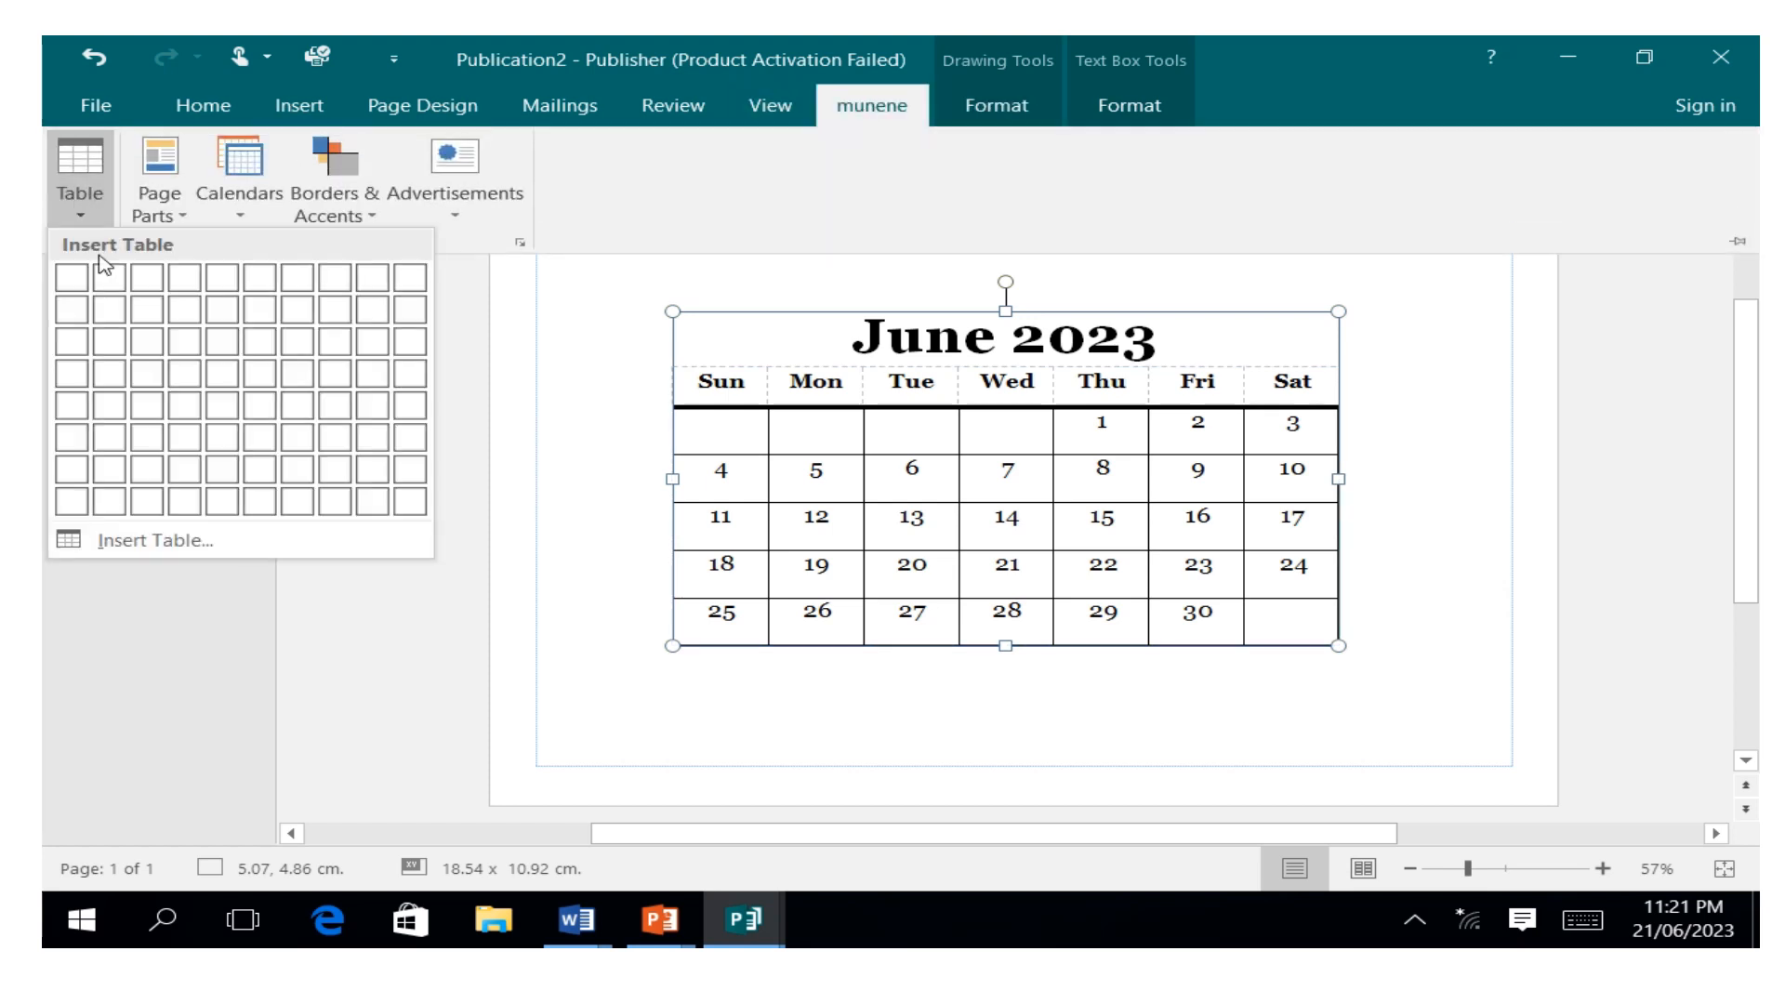
{"action": "left_click", "coordinate": [153, 540]}
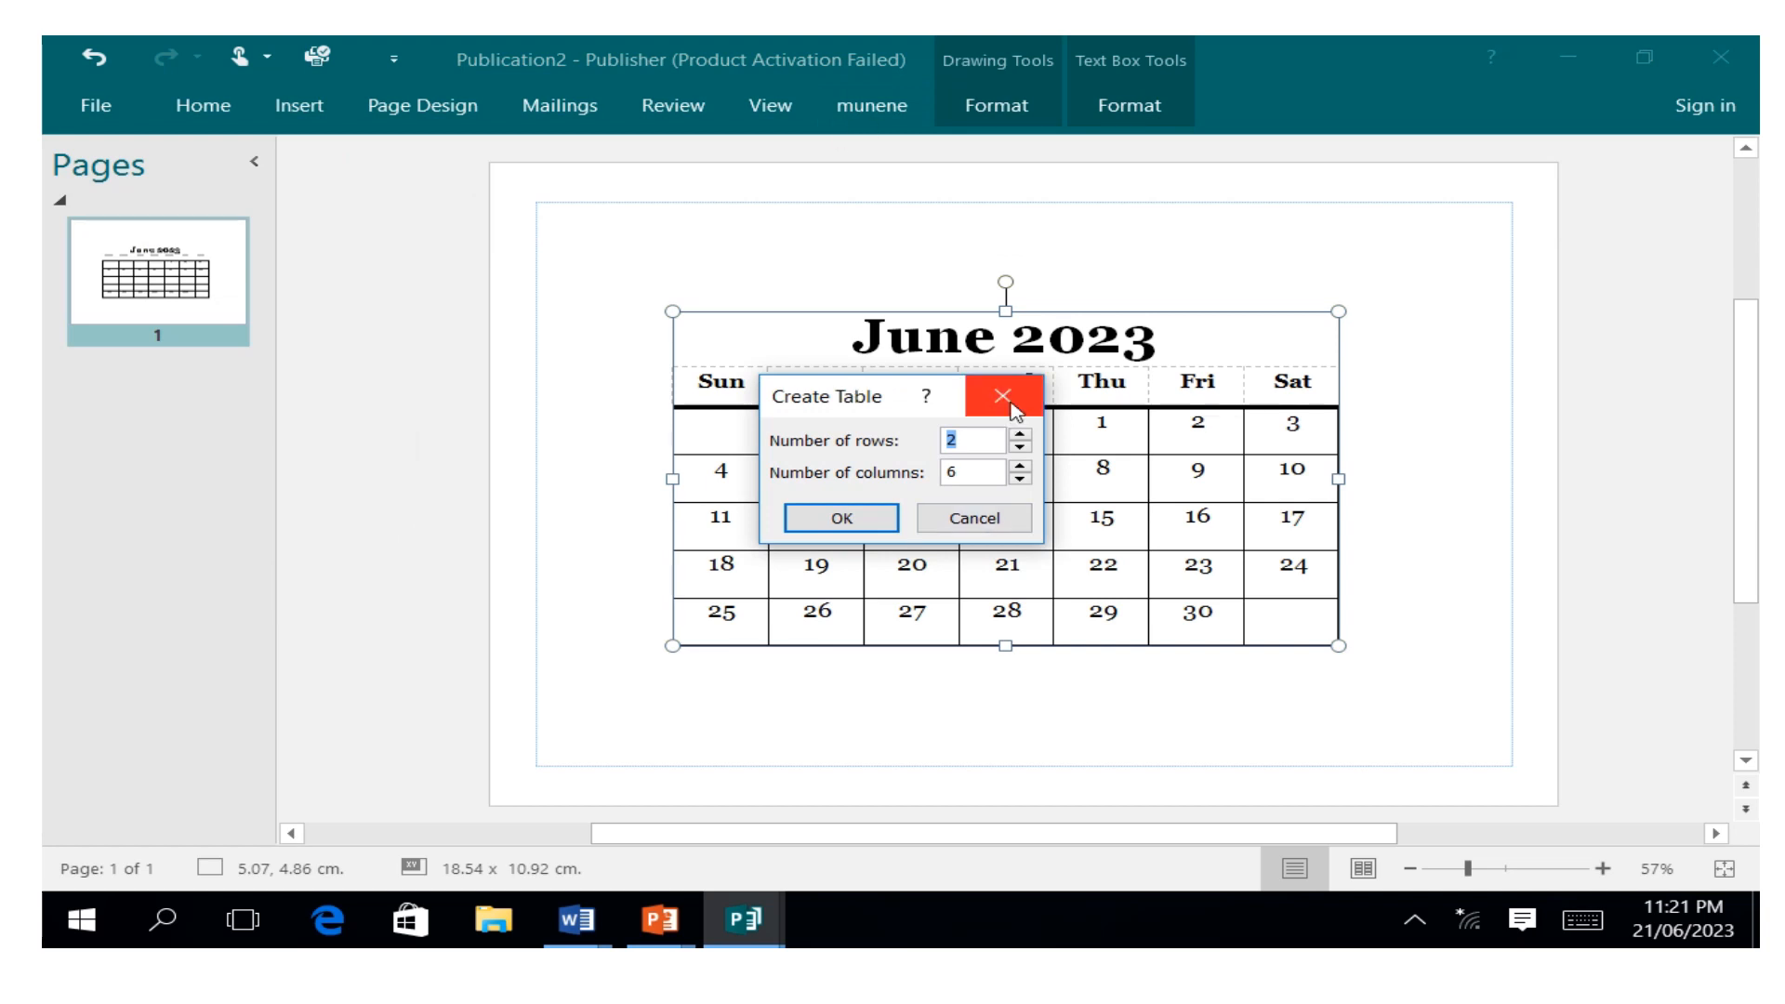
{"action": "left_click", "coordinate": [1019, 435]}
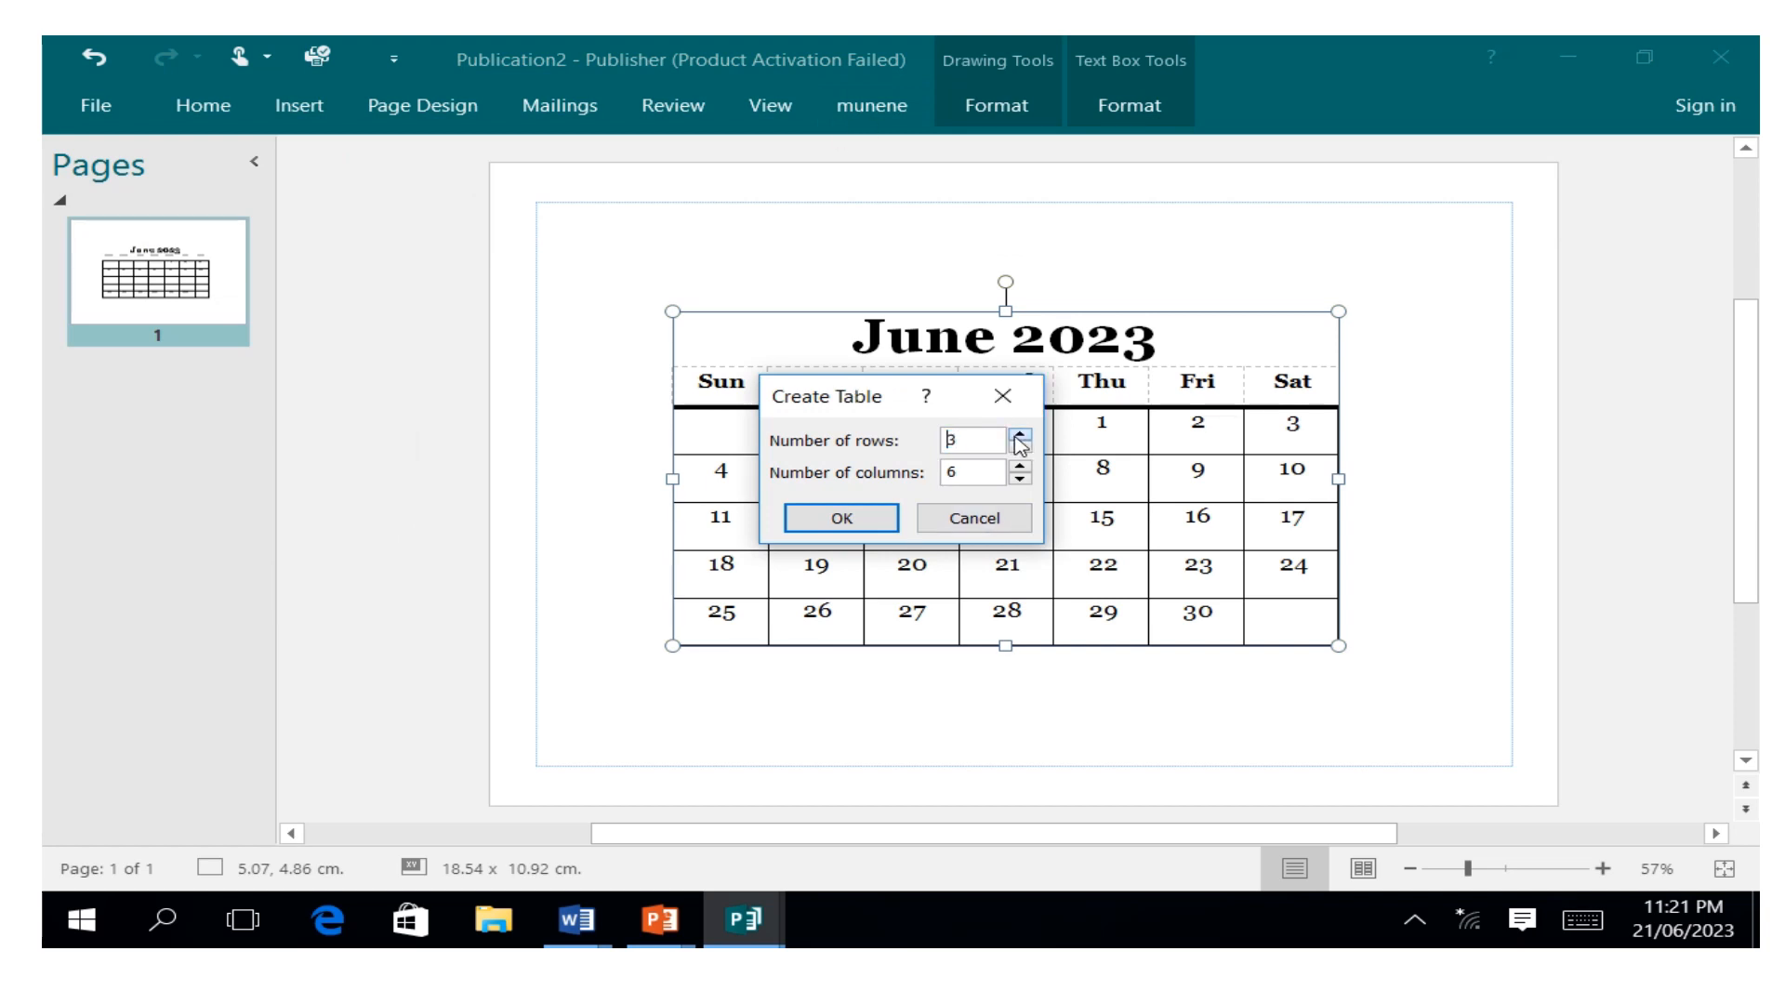
{"action": "left_click", "coordinate": [884, 518]}
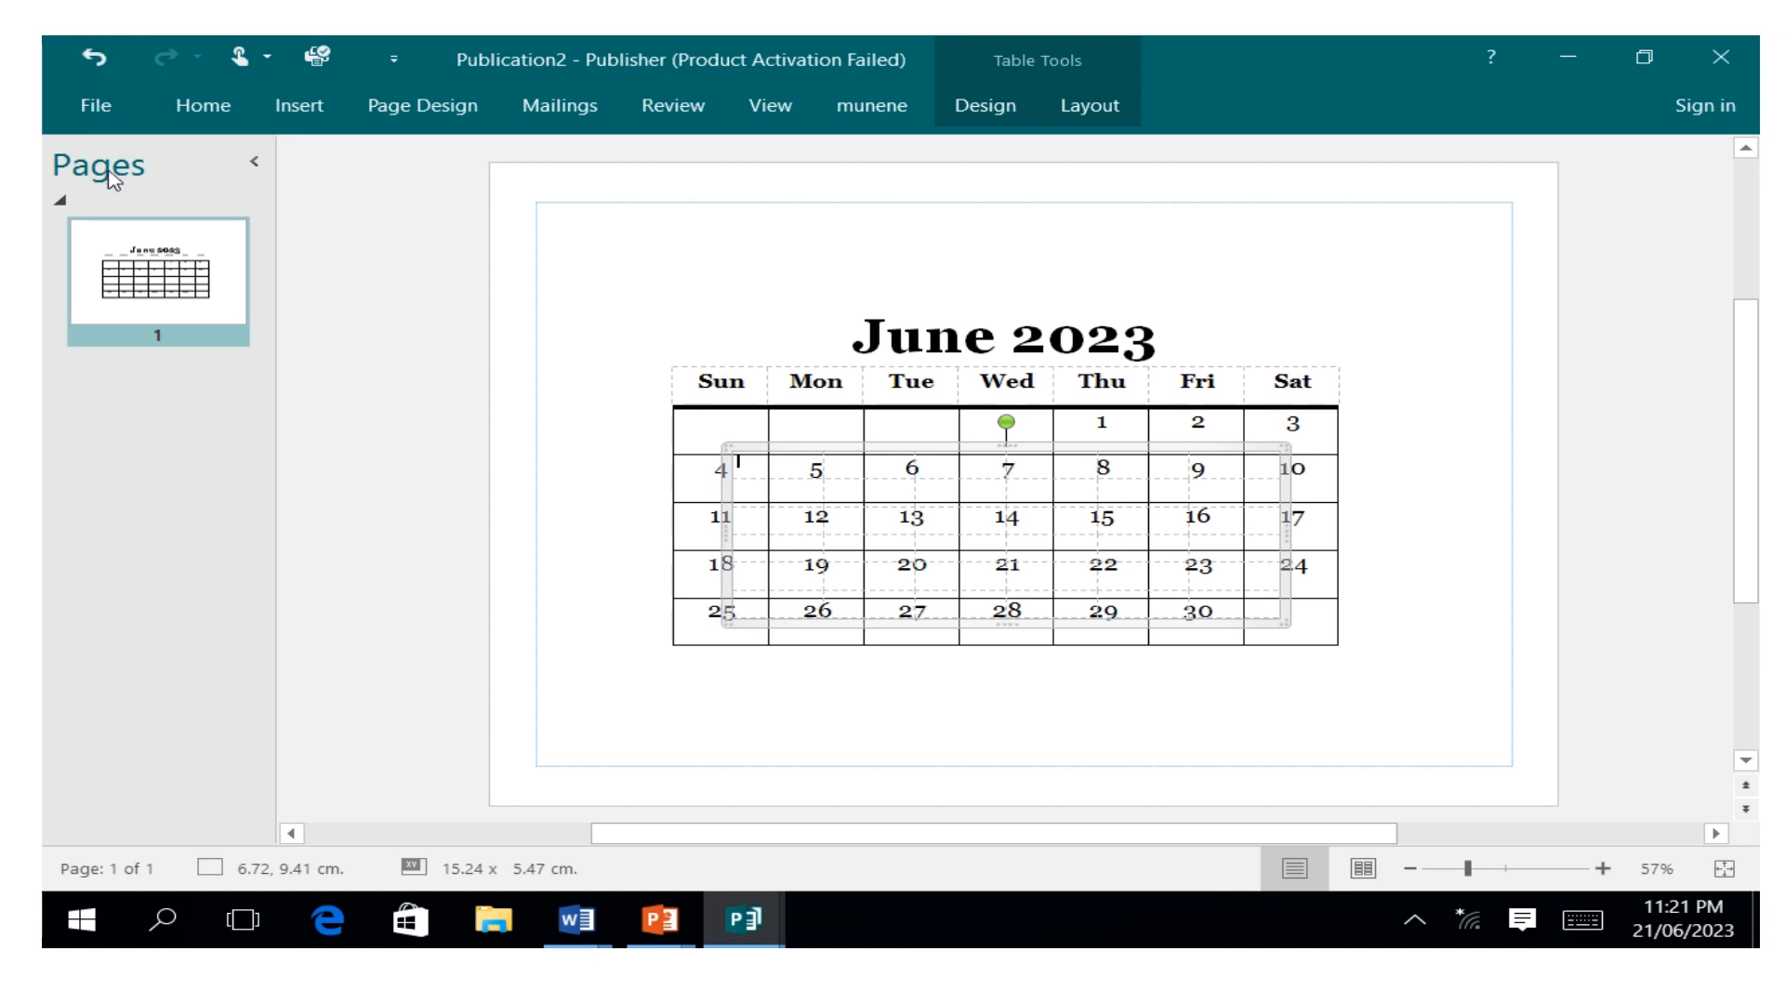
Step: Open the Publisher Options and examine the available ScreenTip styles in the General settings
{"action": "left_click", "coordinate": [93, 105]}
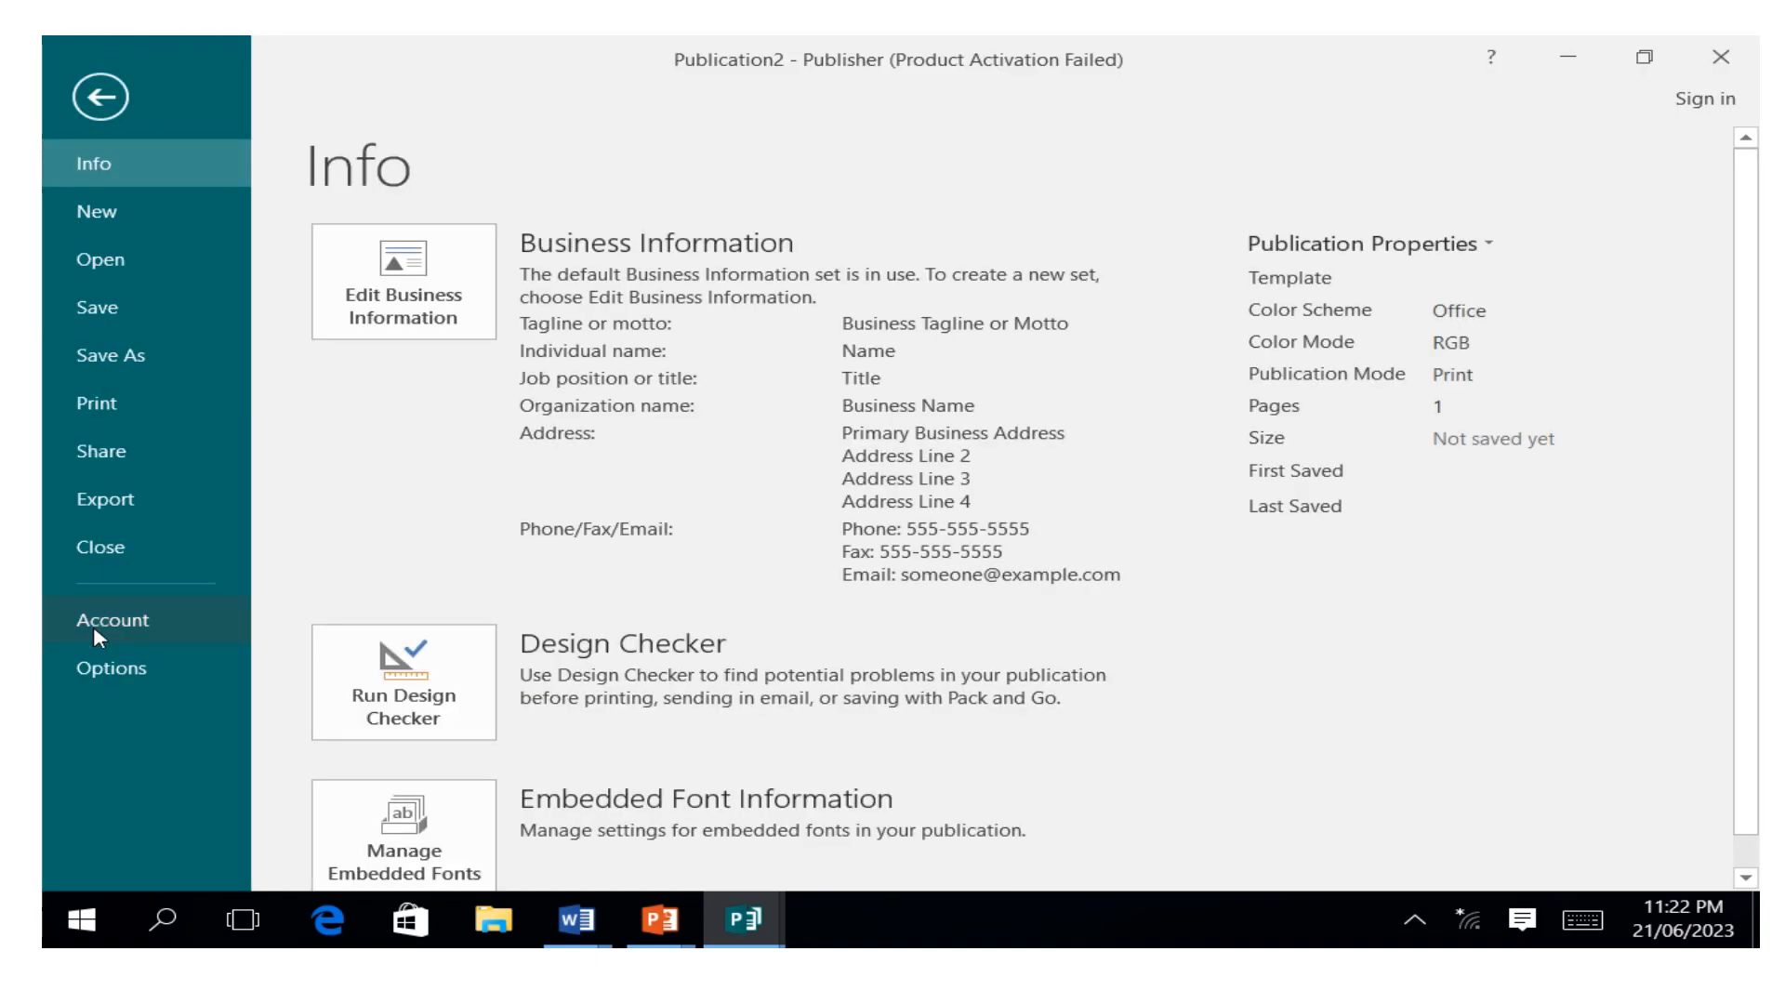
{"action": "left_click", "coordinate": [121, 670]}
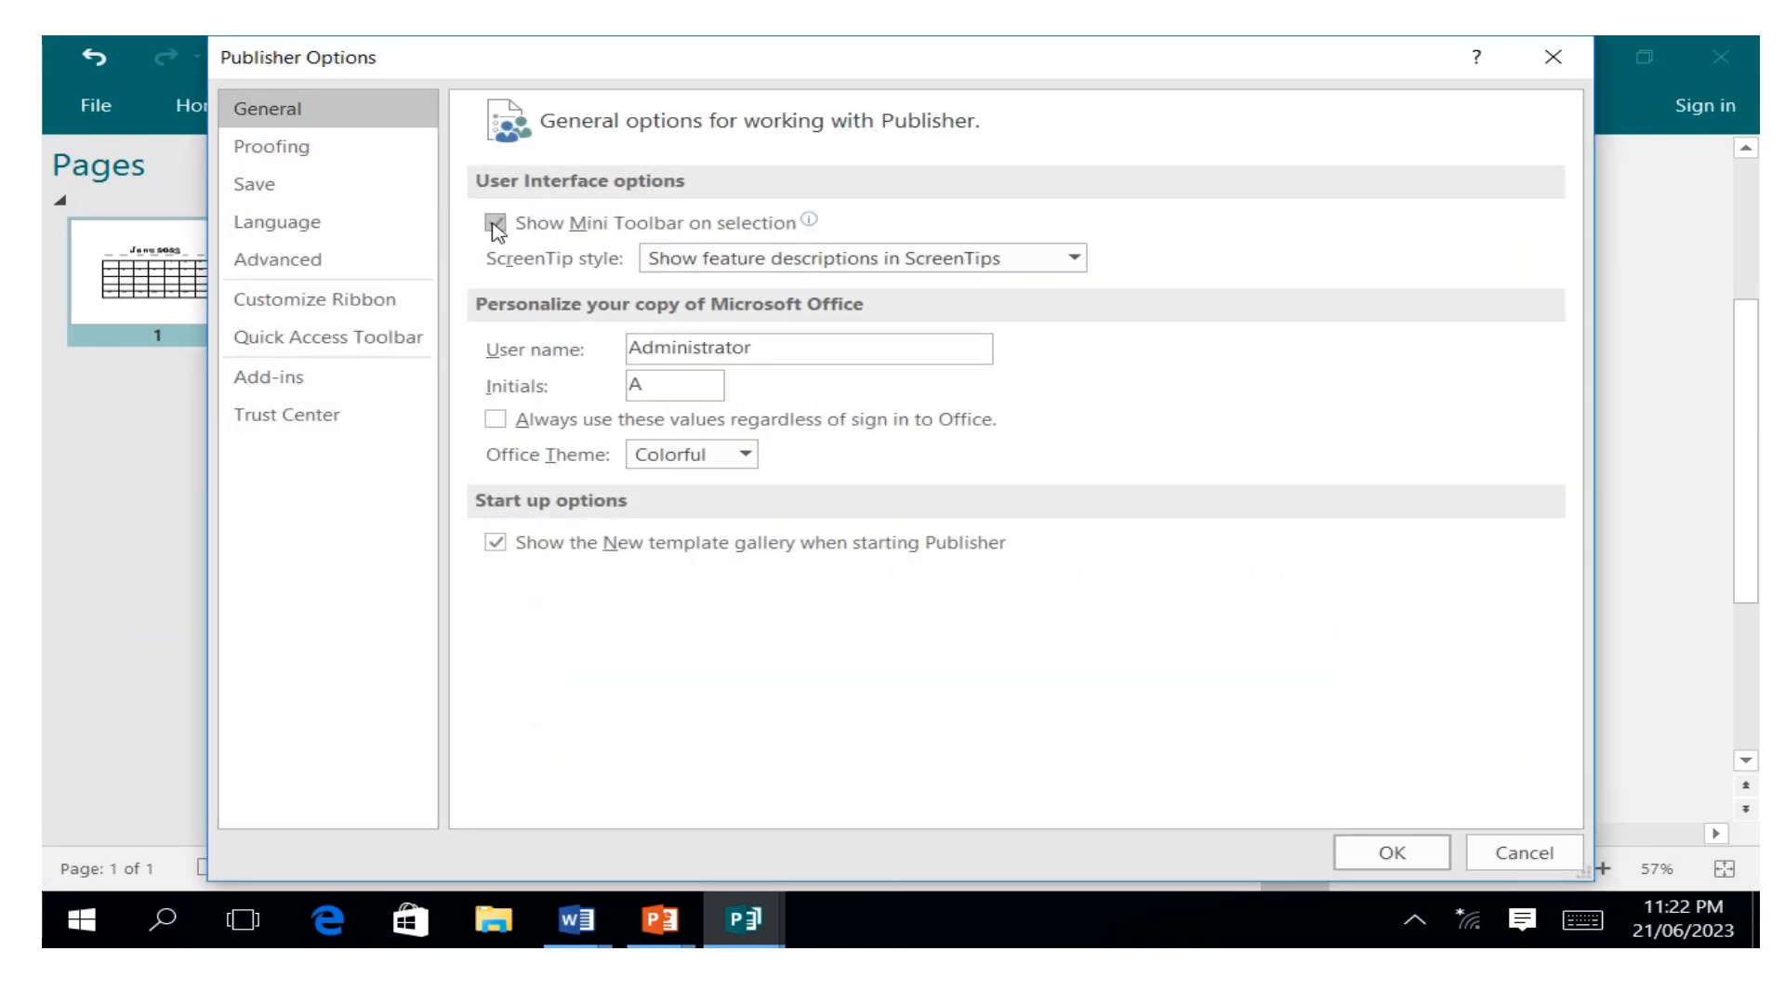
{"action": "left_click", "coordinate": [1072, 262]}
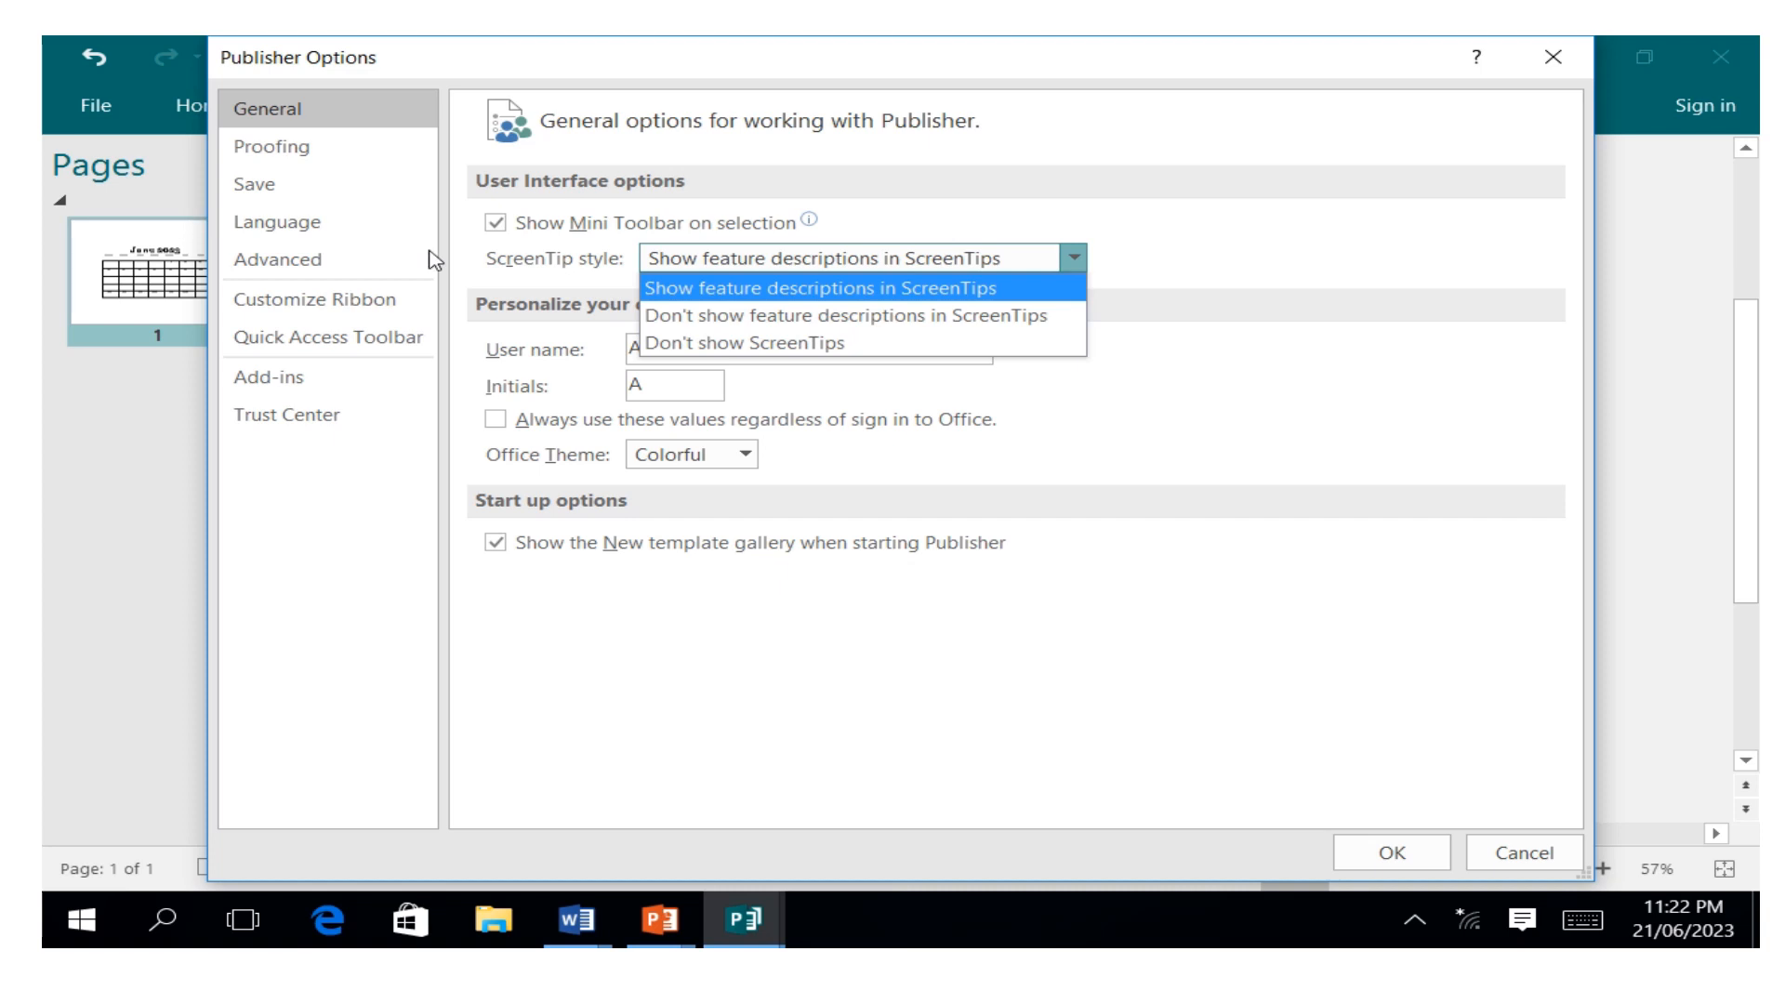
{"action": "left_click", "coordinate": [733, 266]}
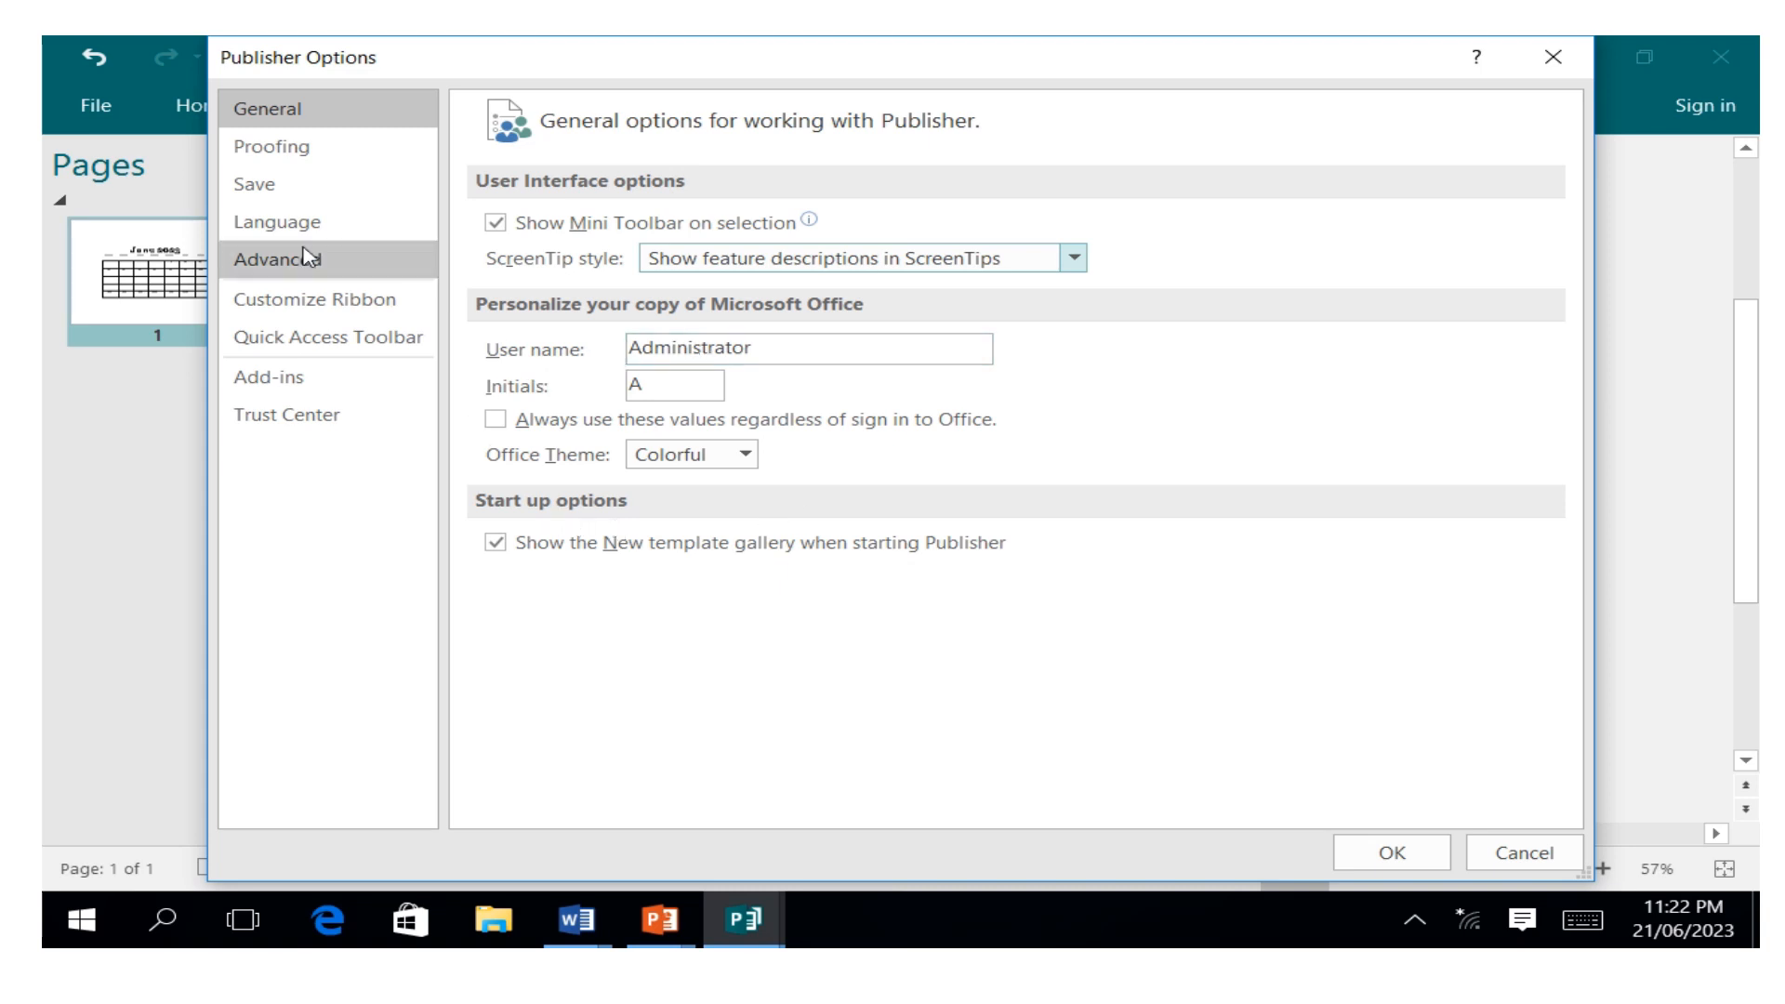
Step: Look through the Proofing, Quick Access Toolbar and Advanced settings in the Publisher Options
{"action": "left_click", "coordinate": [284, 154]}
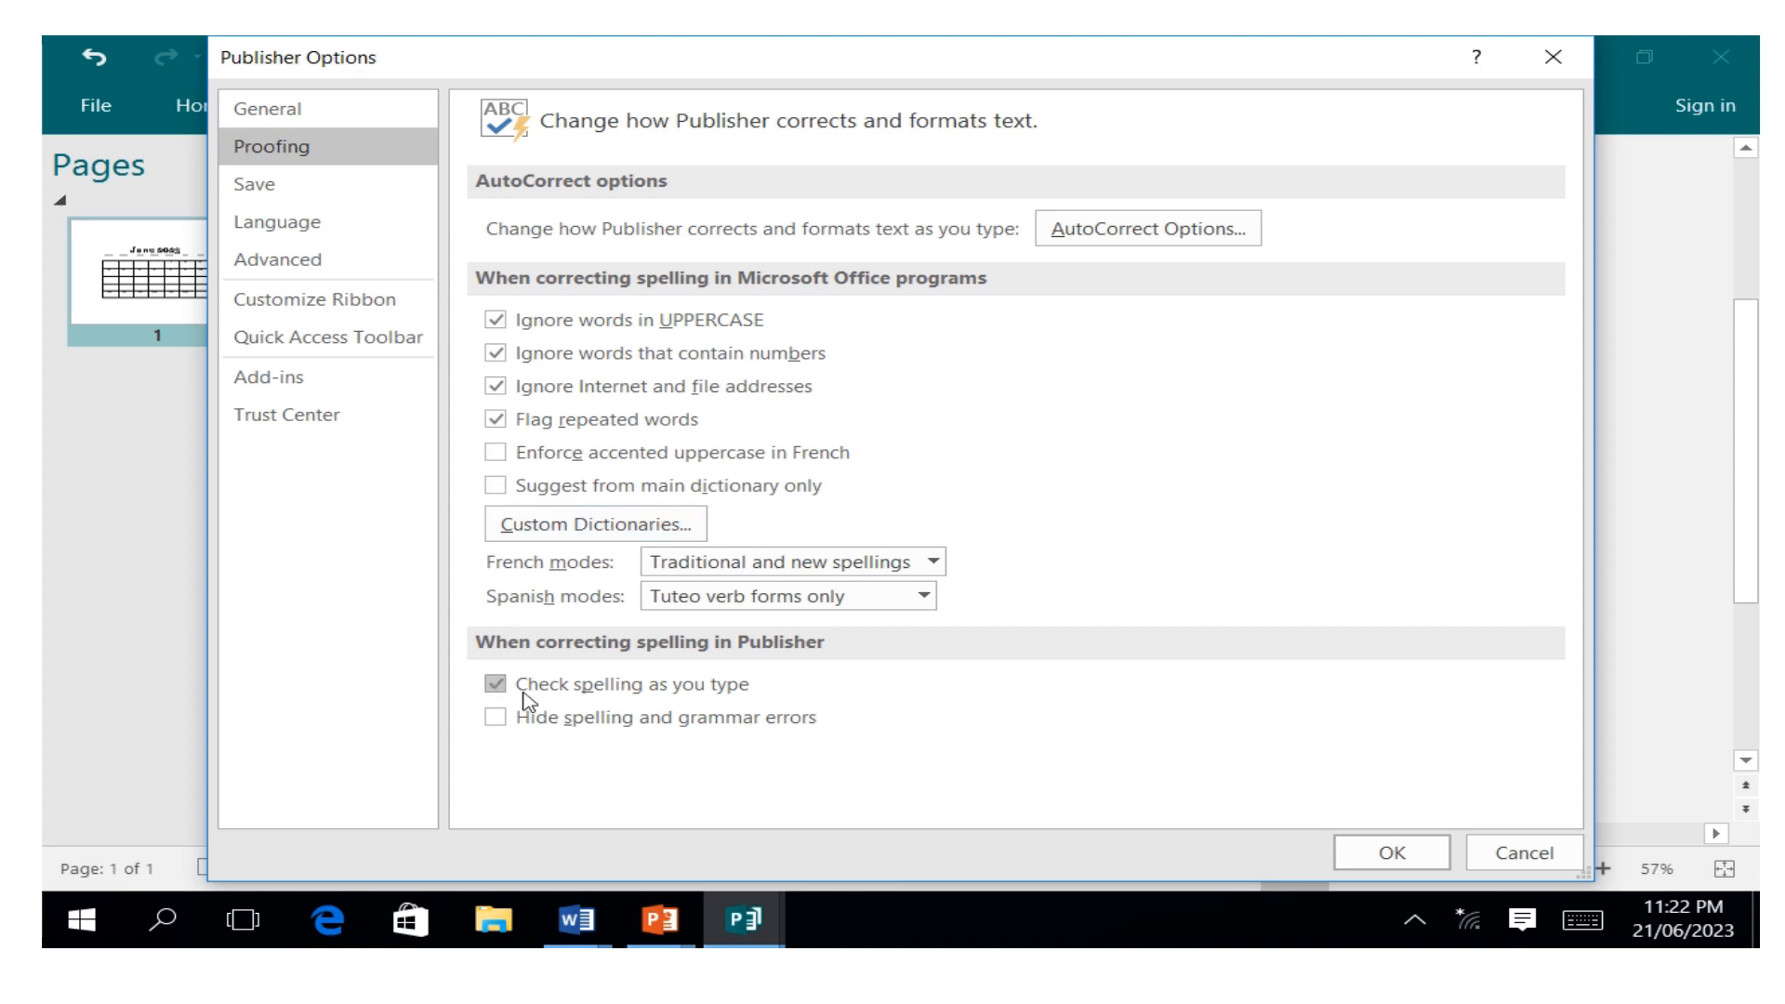
{"action": "left_click", "coordinate": [336, 341]}
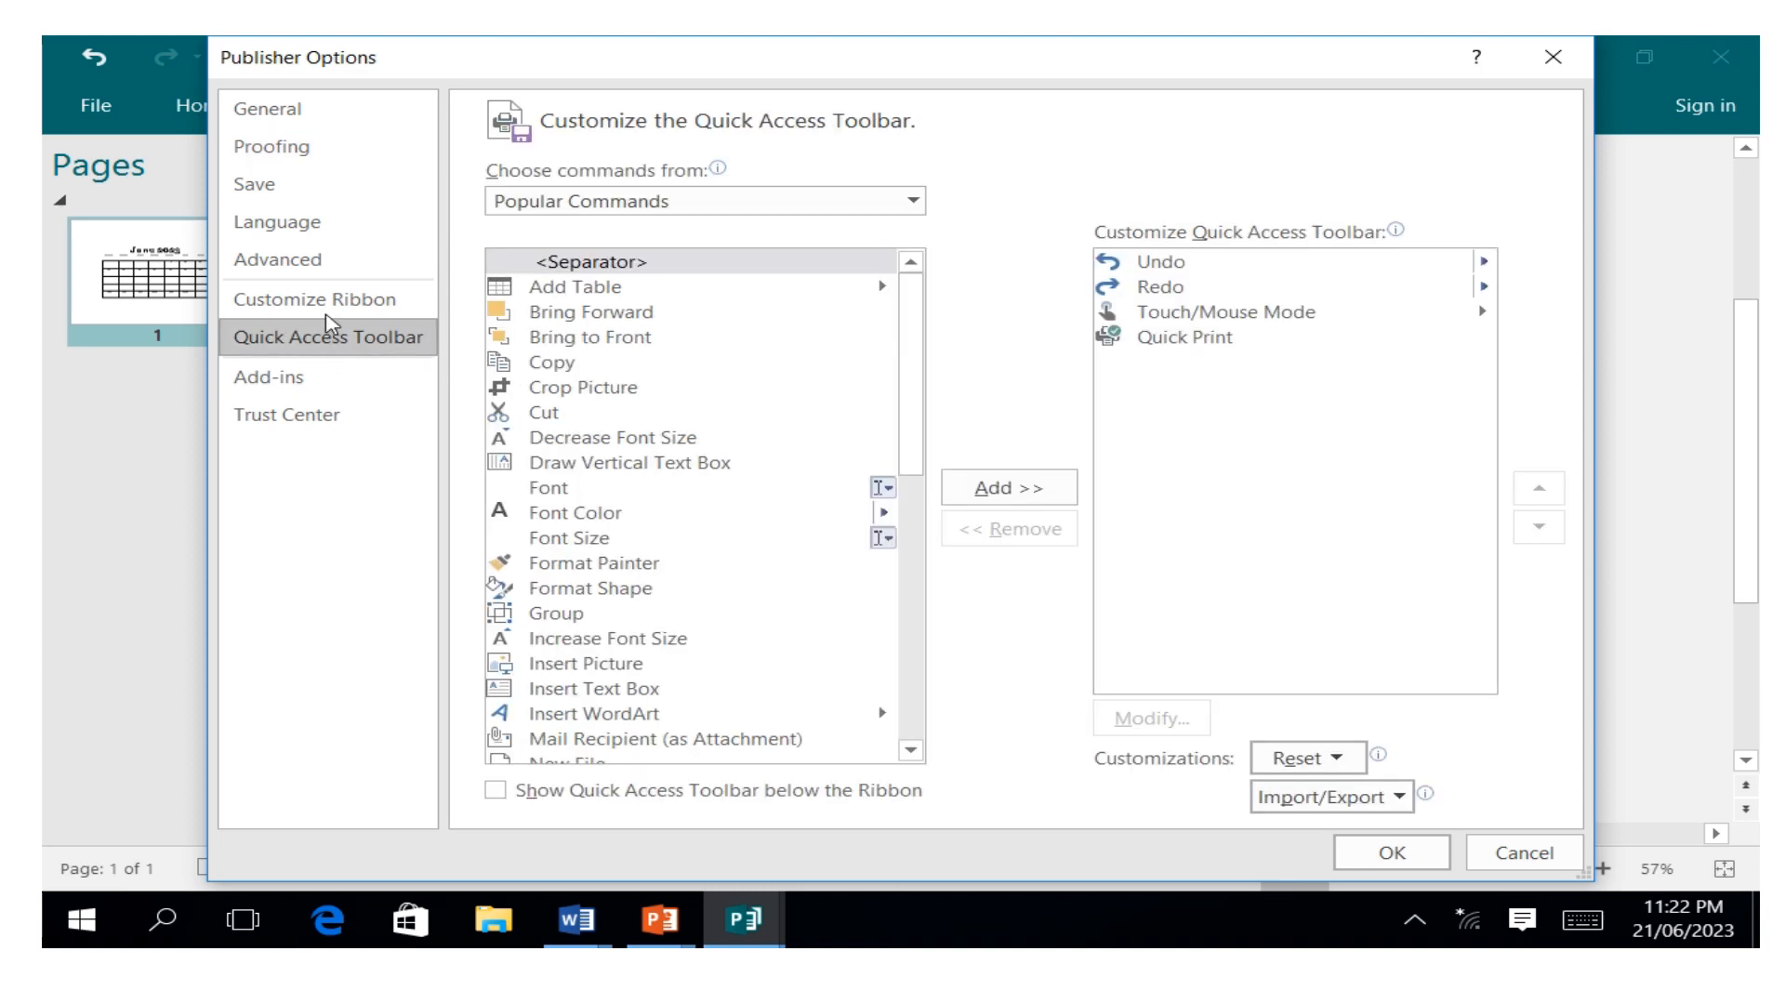
{"action": "left_click", "coordinate": [299, 269]}
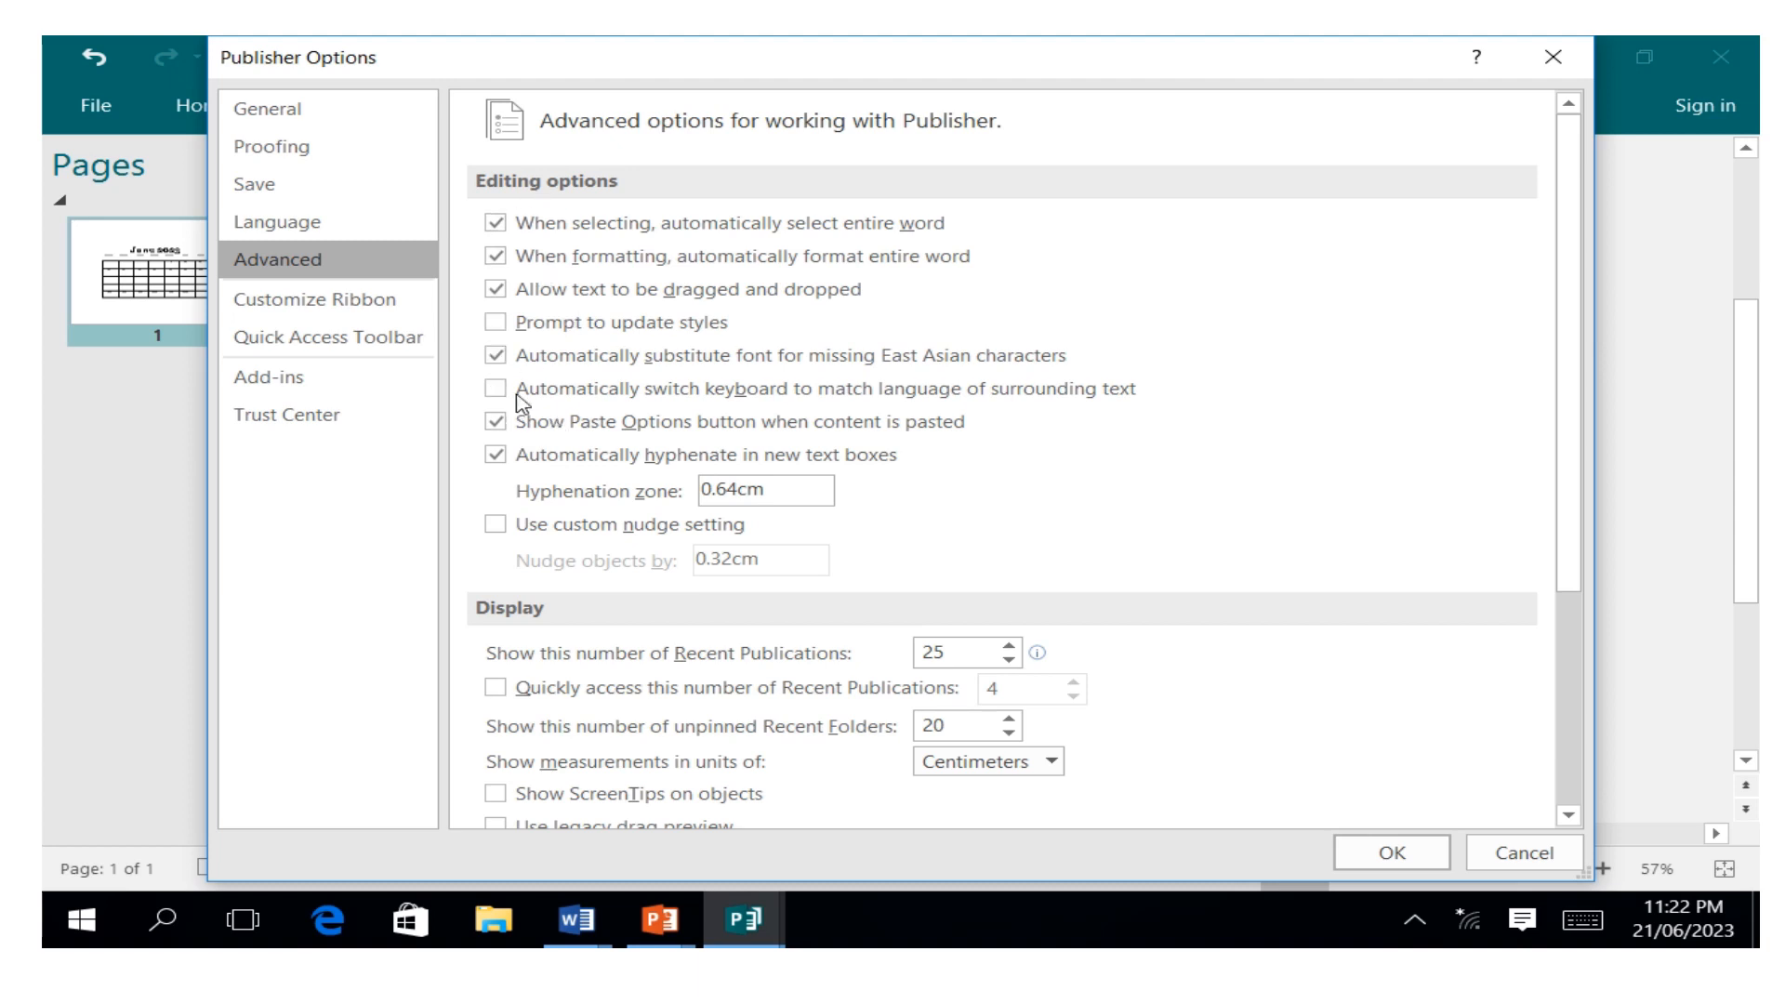
{"action": "left_click", "coordinate": [1581, 607]}
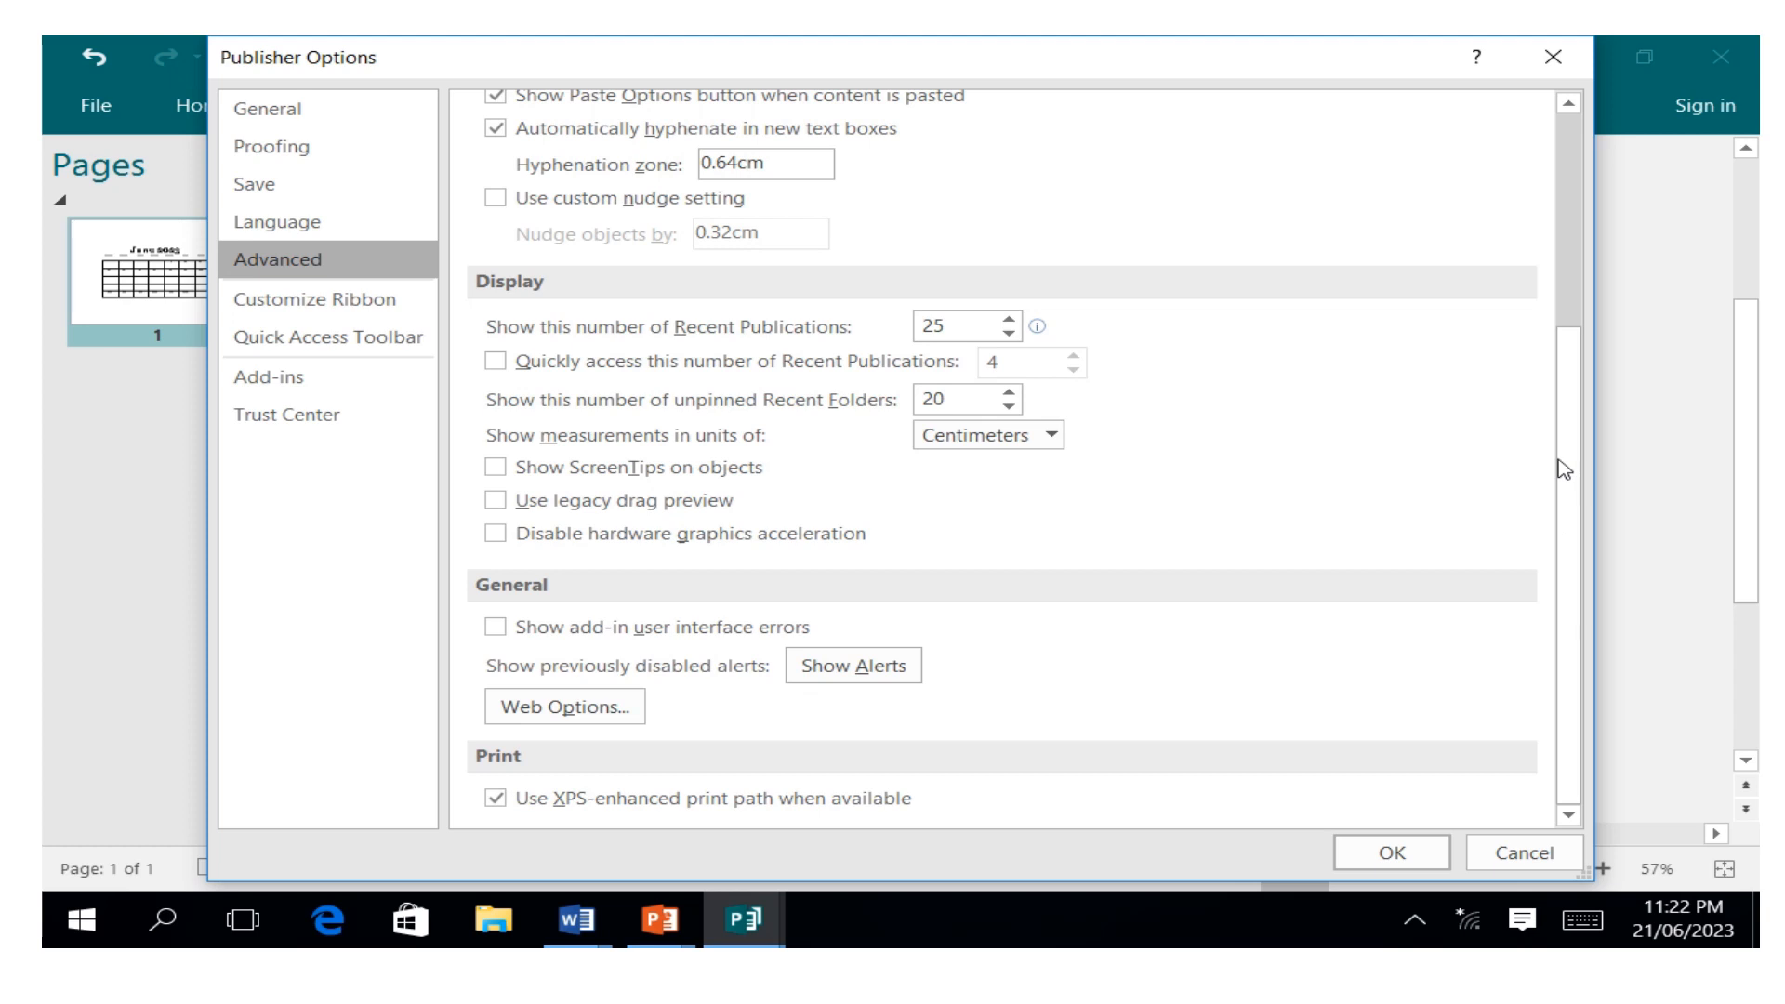
{"action": "left_click", "coordinate": [1572, 293]}
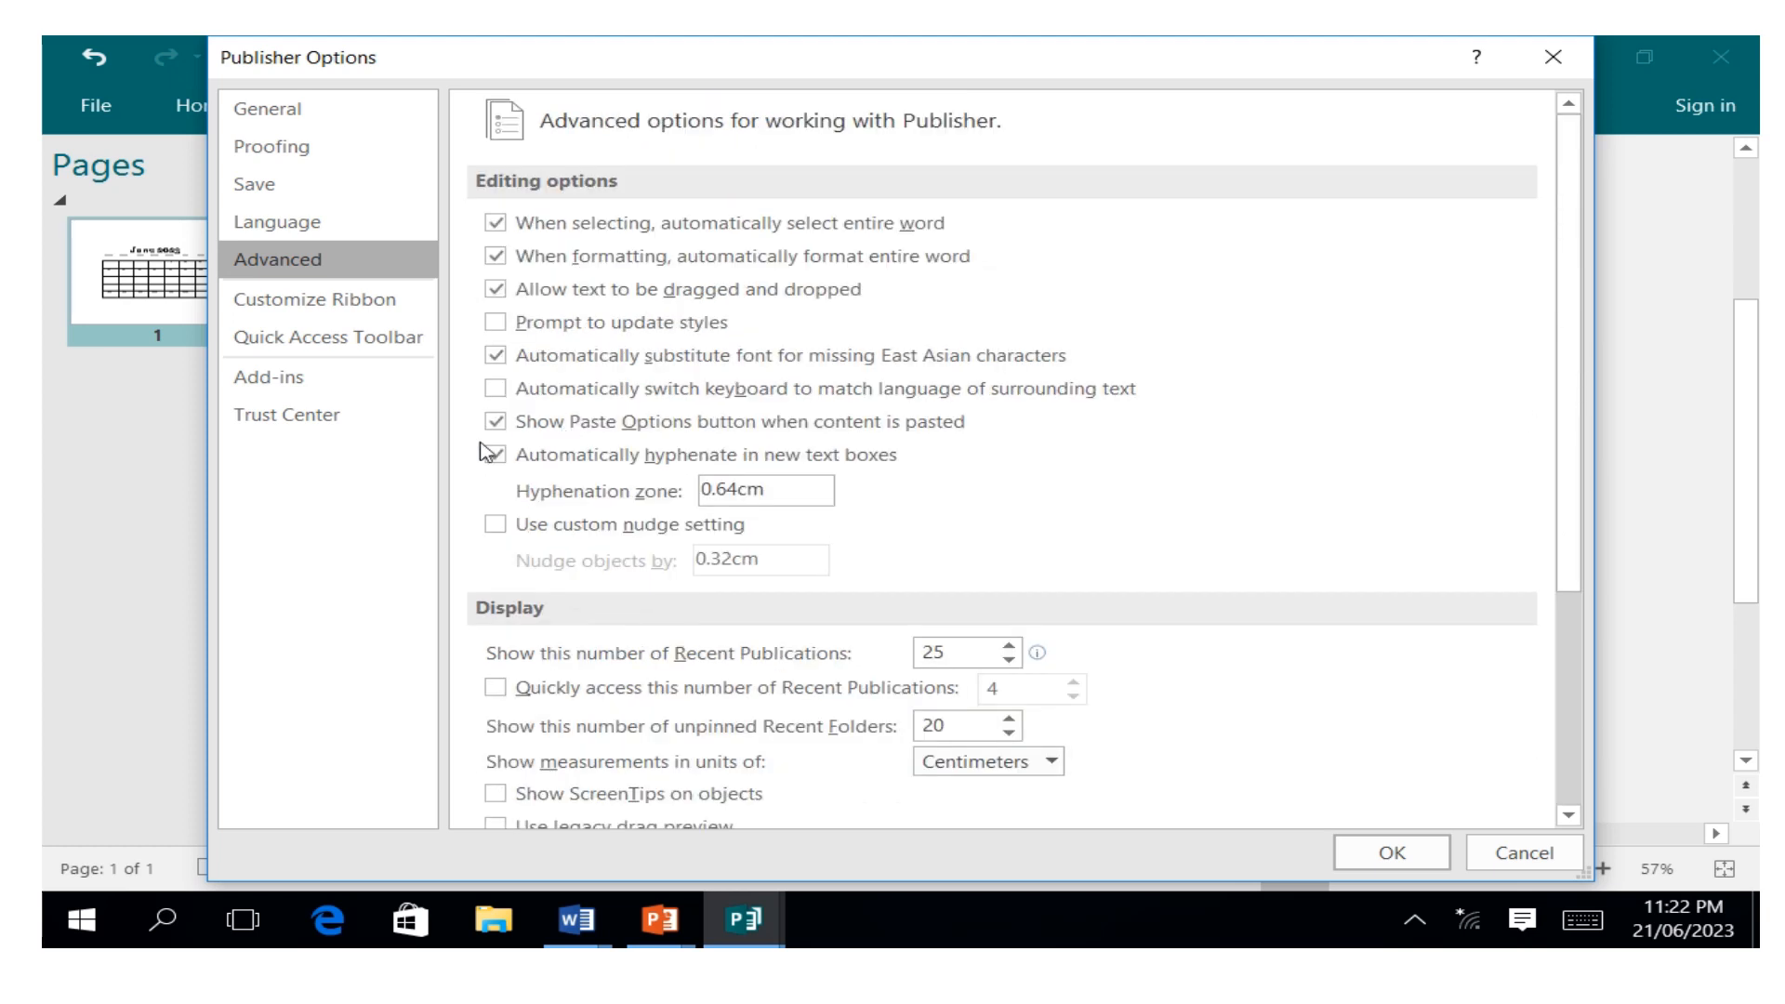
Step: Examine the Trust Center's macro settings and the Add-ins page, then close the Publisher Options
{"action": "left_click", "coordinate": [289, 430]}
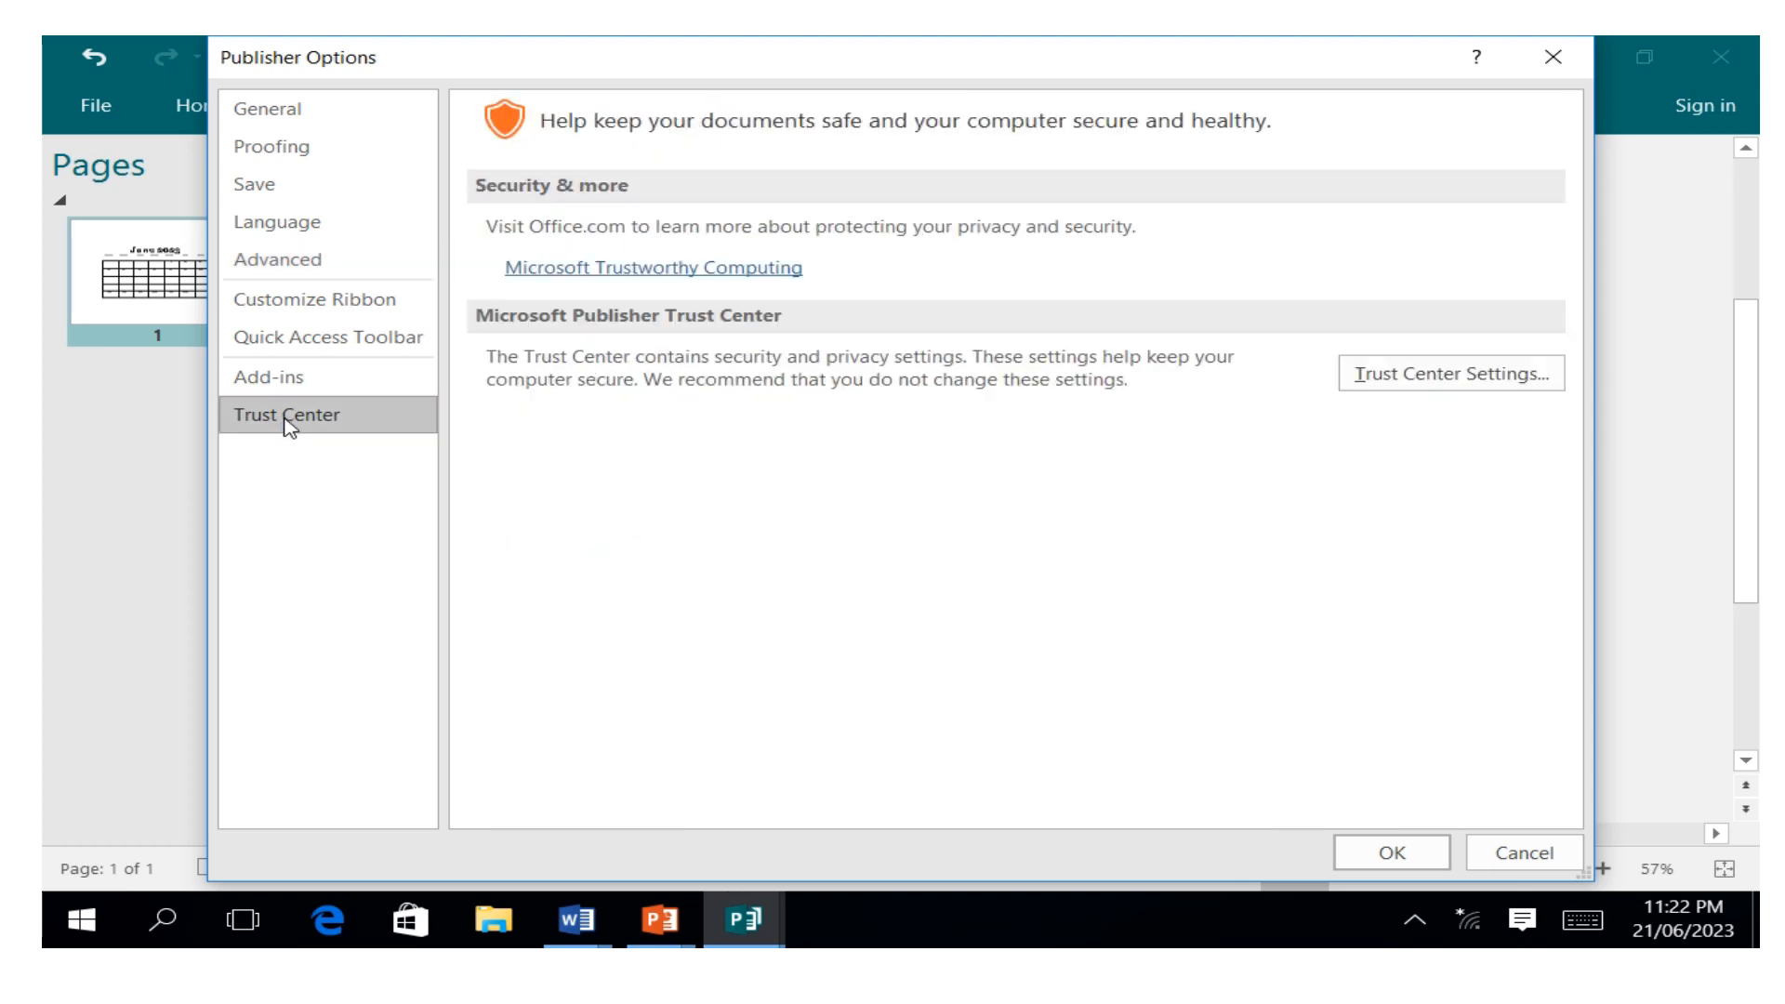
{"action": "left_click", "coordinate": [1453, 386]}
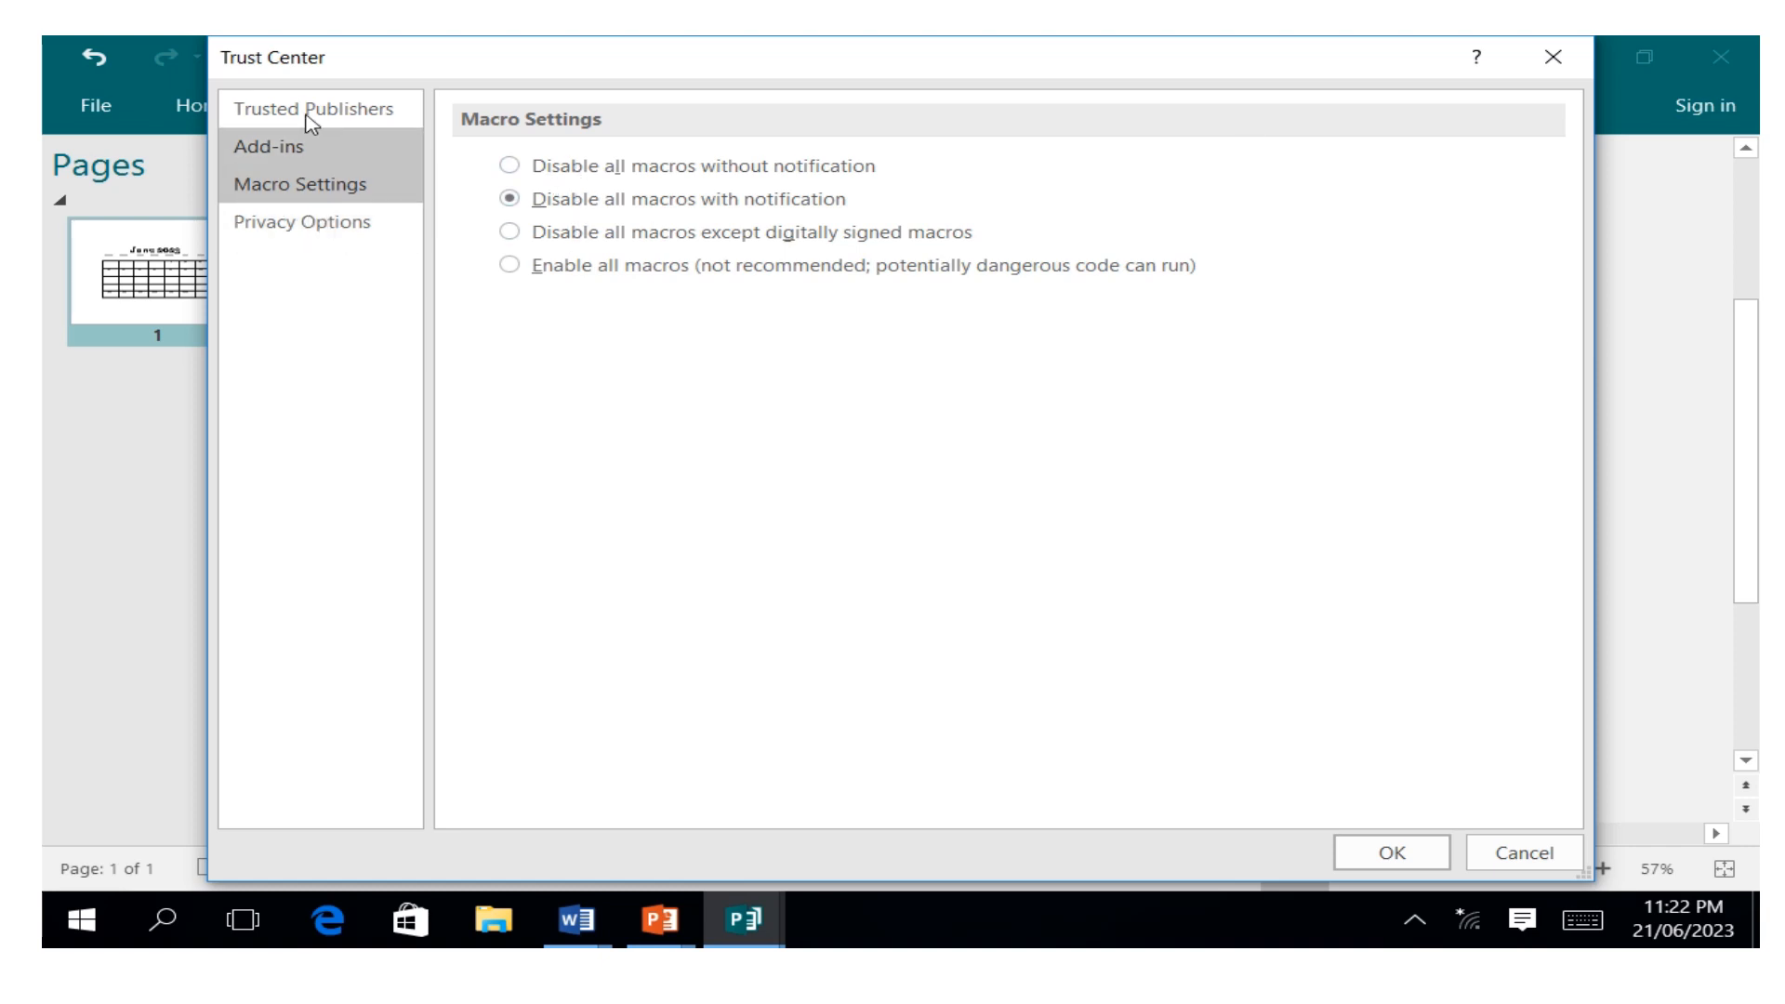
{"action": "left_click", "coordinate": [1534, 68]}
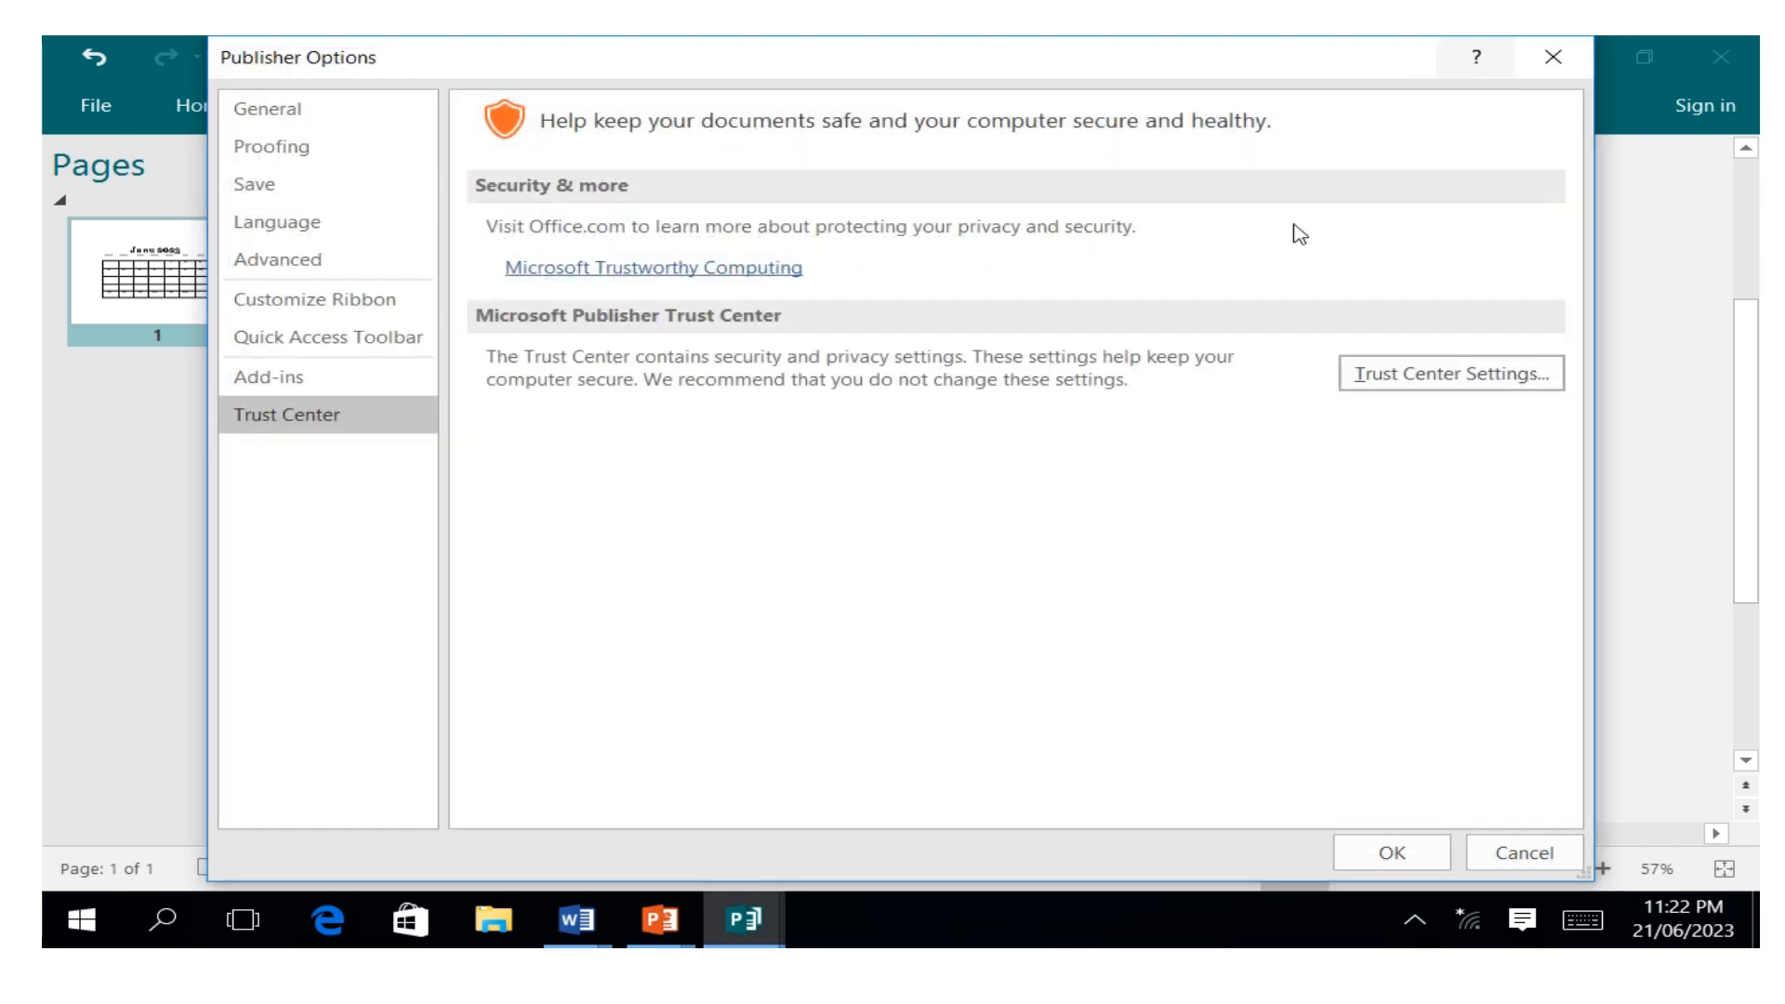
{"action": "left_click", "coordinate": [354, 386]}
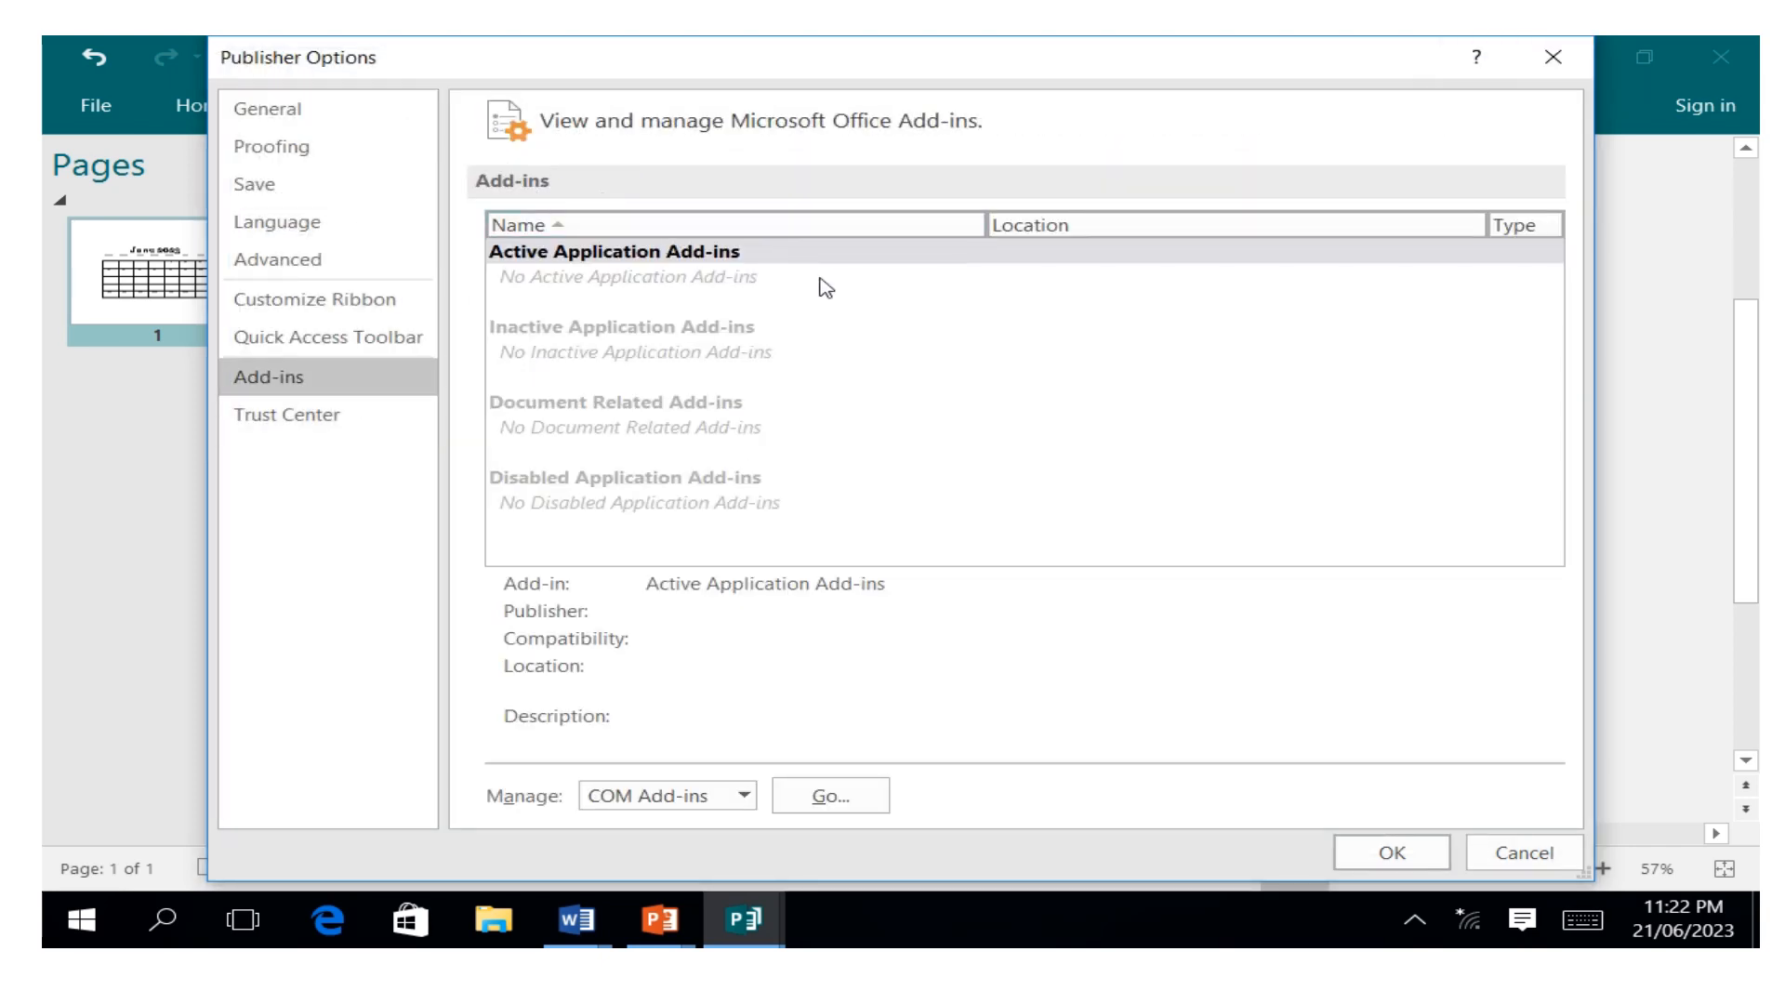
{"action": "left_click", "coordinate": [1553, 57]}
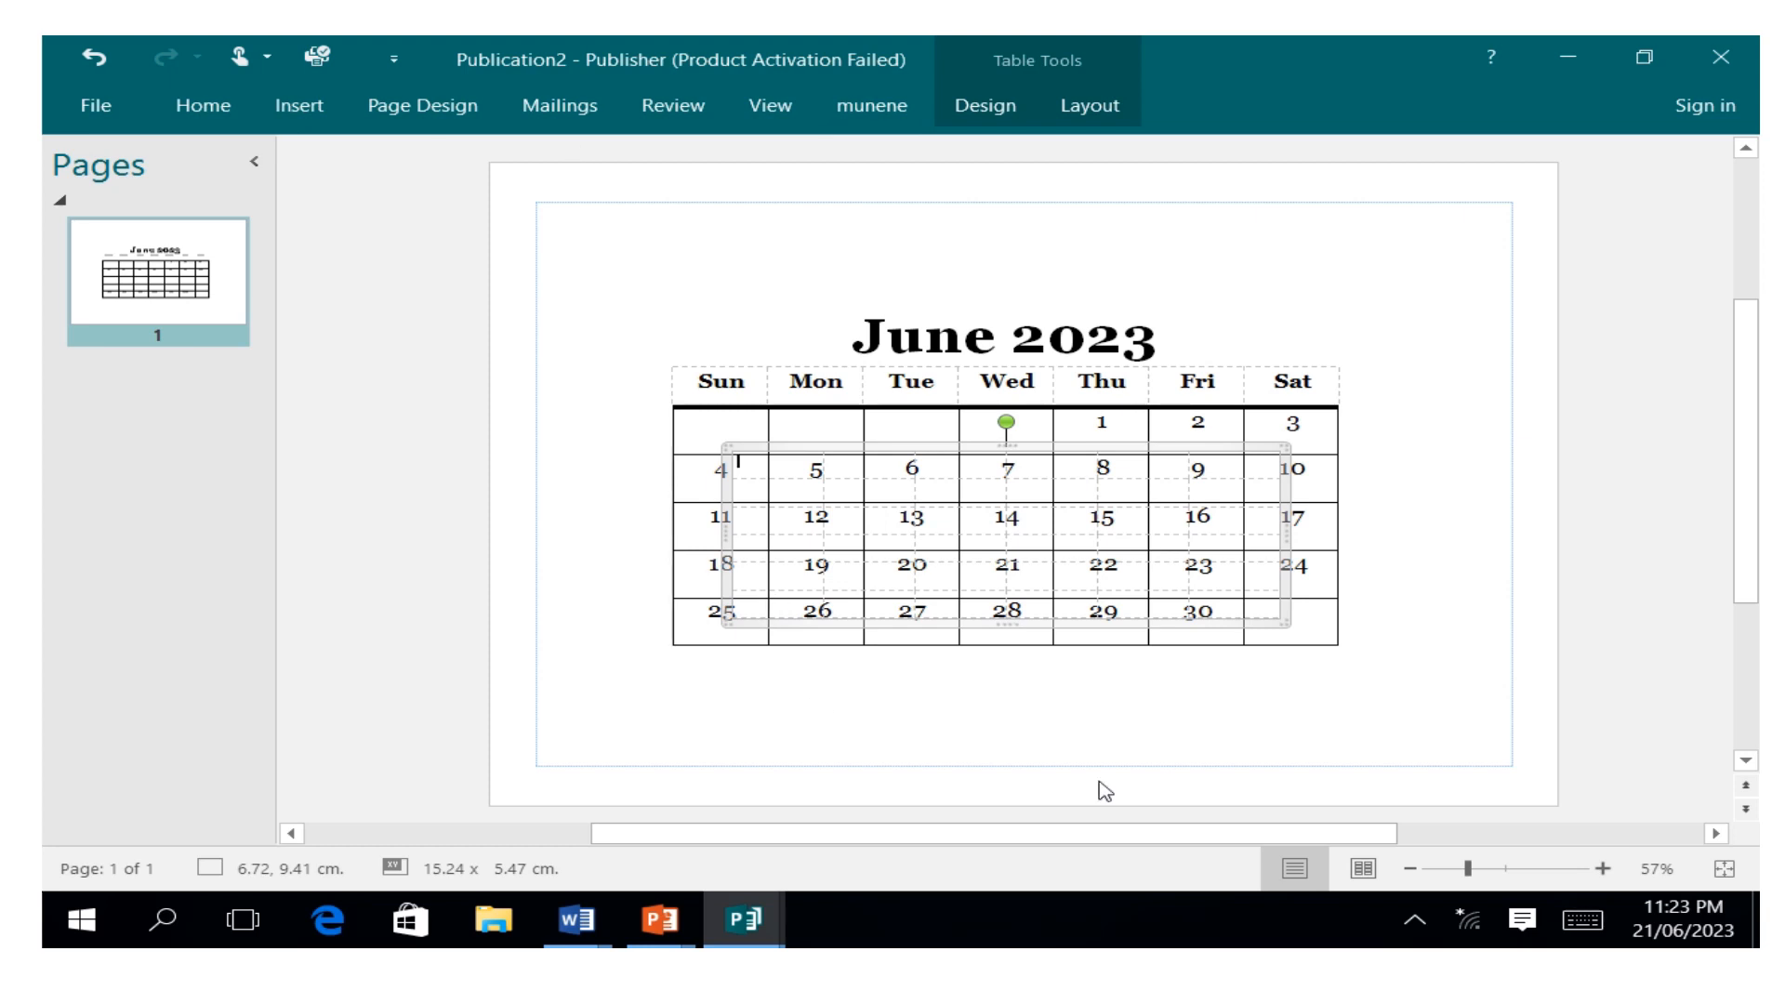
Step: Try the 100% and Whole Page zoom levels, and zoom the publication to Page Width
{"action": "left_click", "coordinate": [785, 113]}
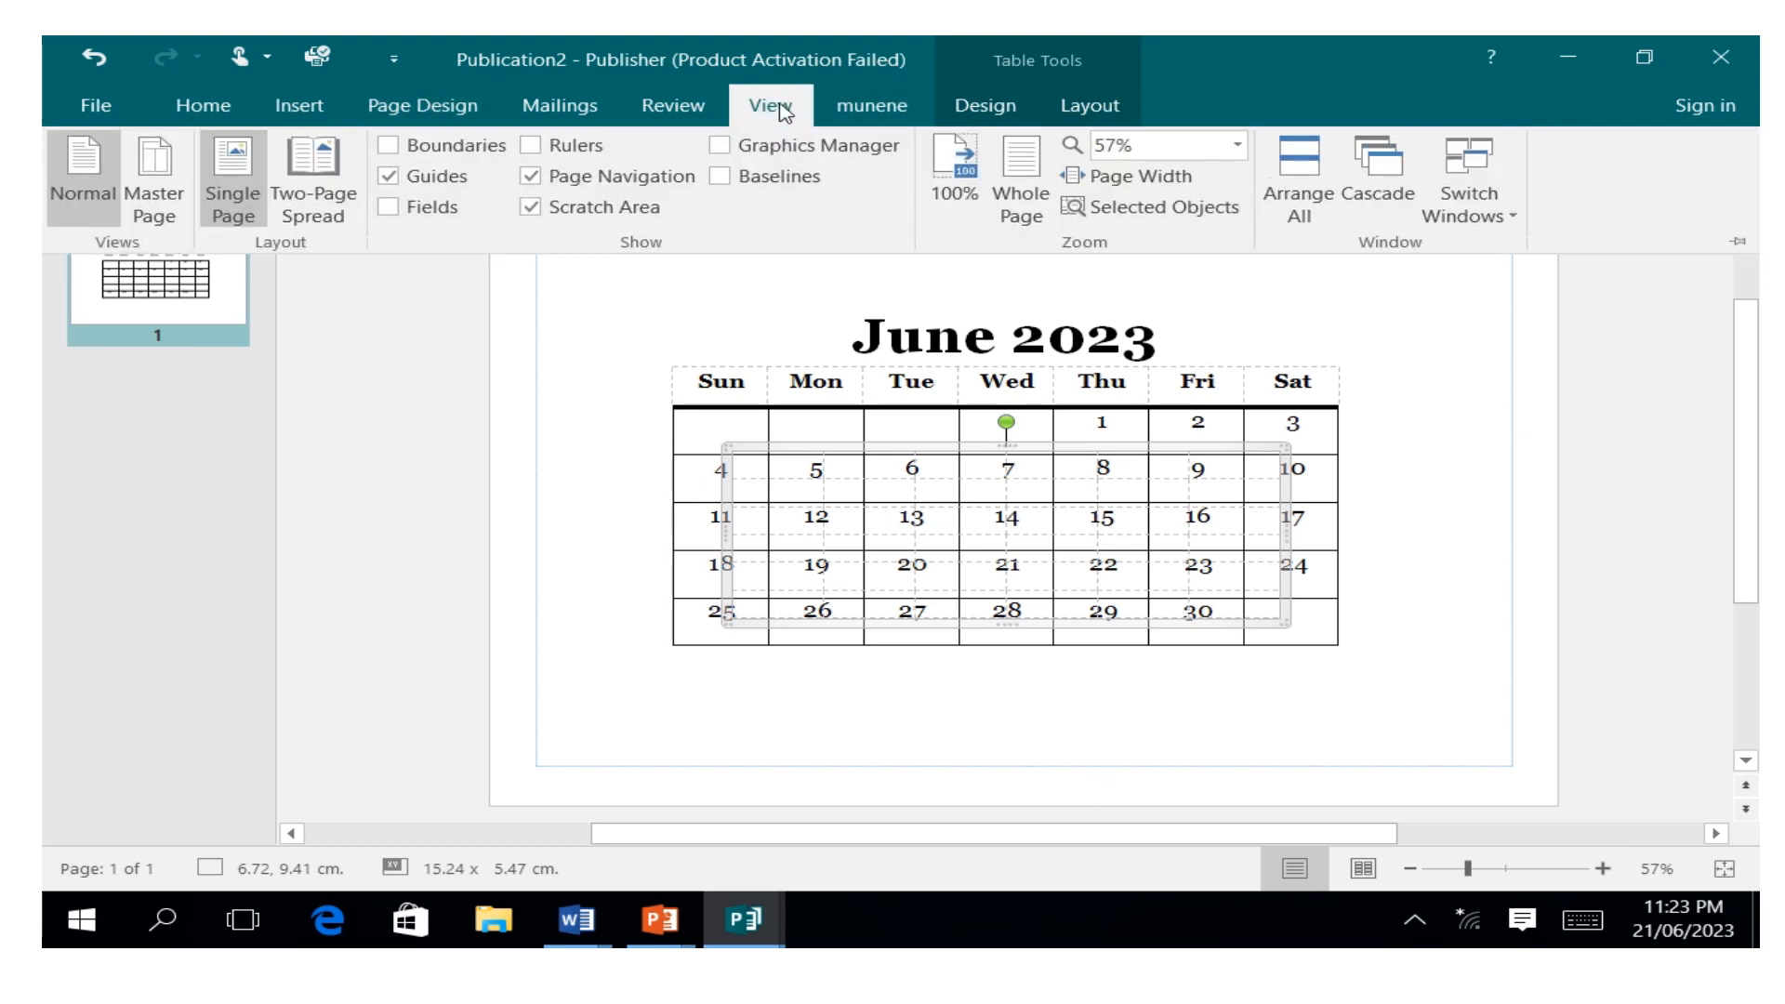
{"action": "left_click", "coordinate": [956, 181]}
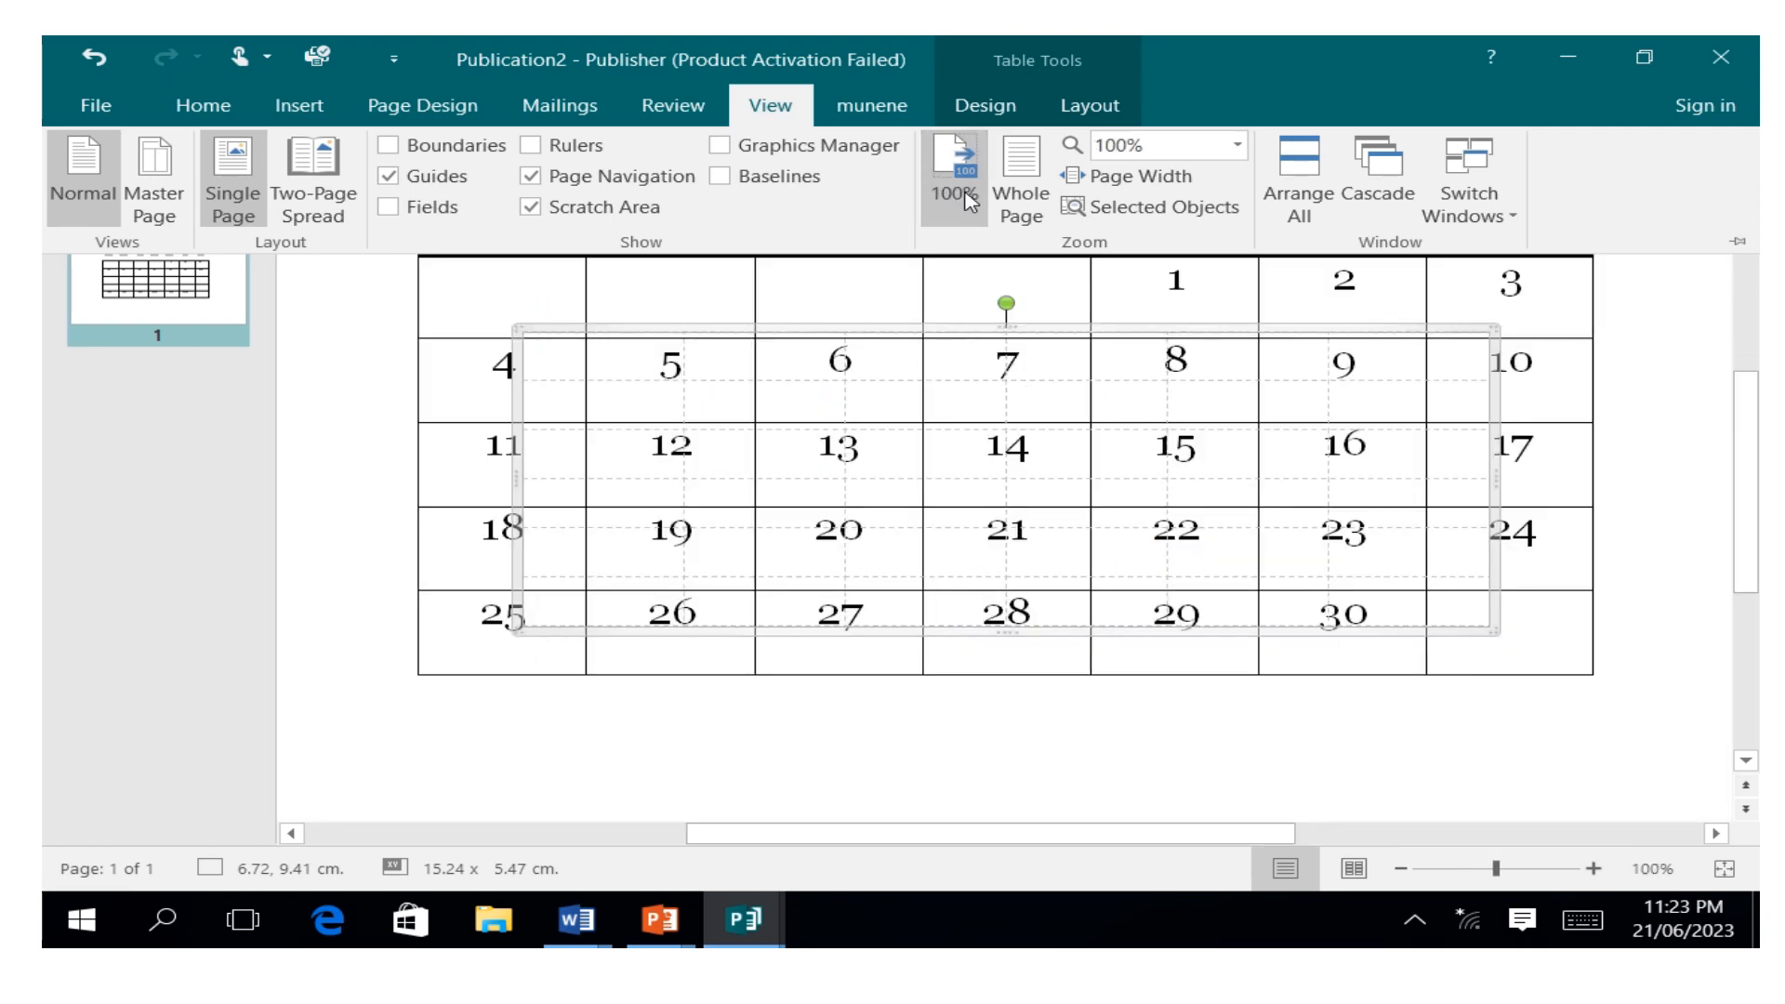
{"action": "left_click", "coordinate": [1021, 195]}
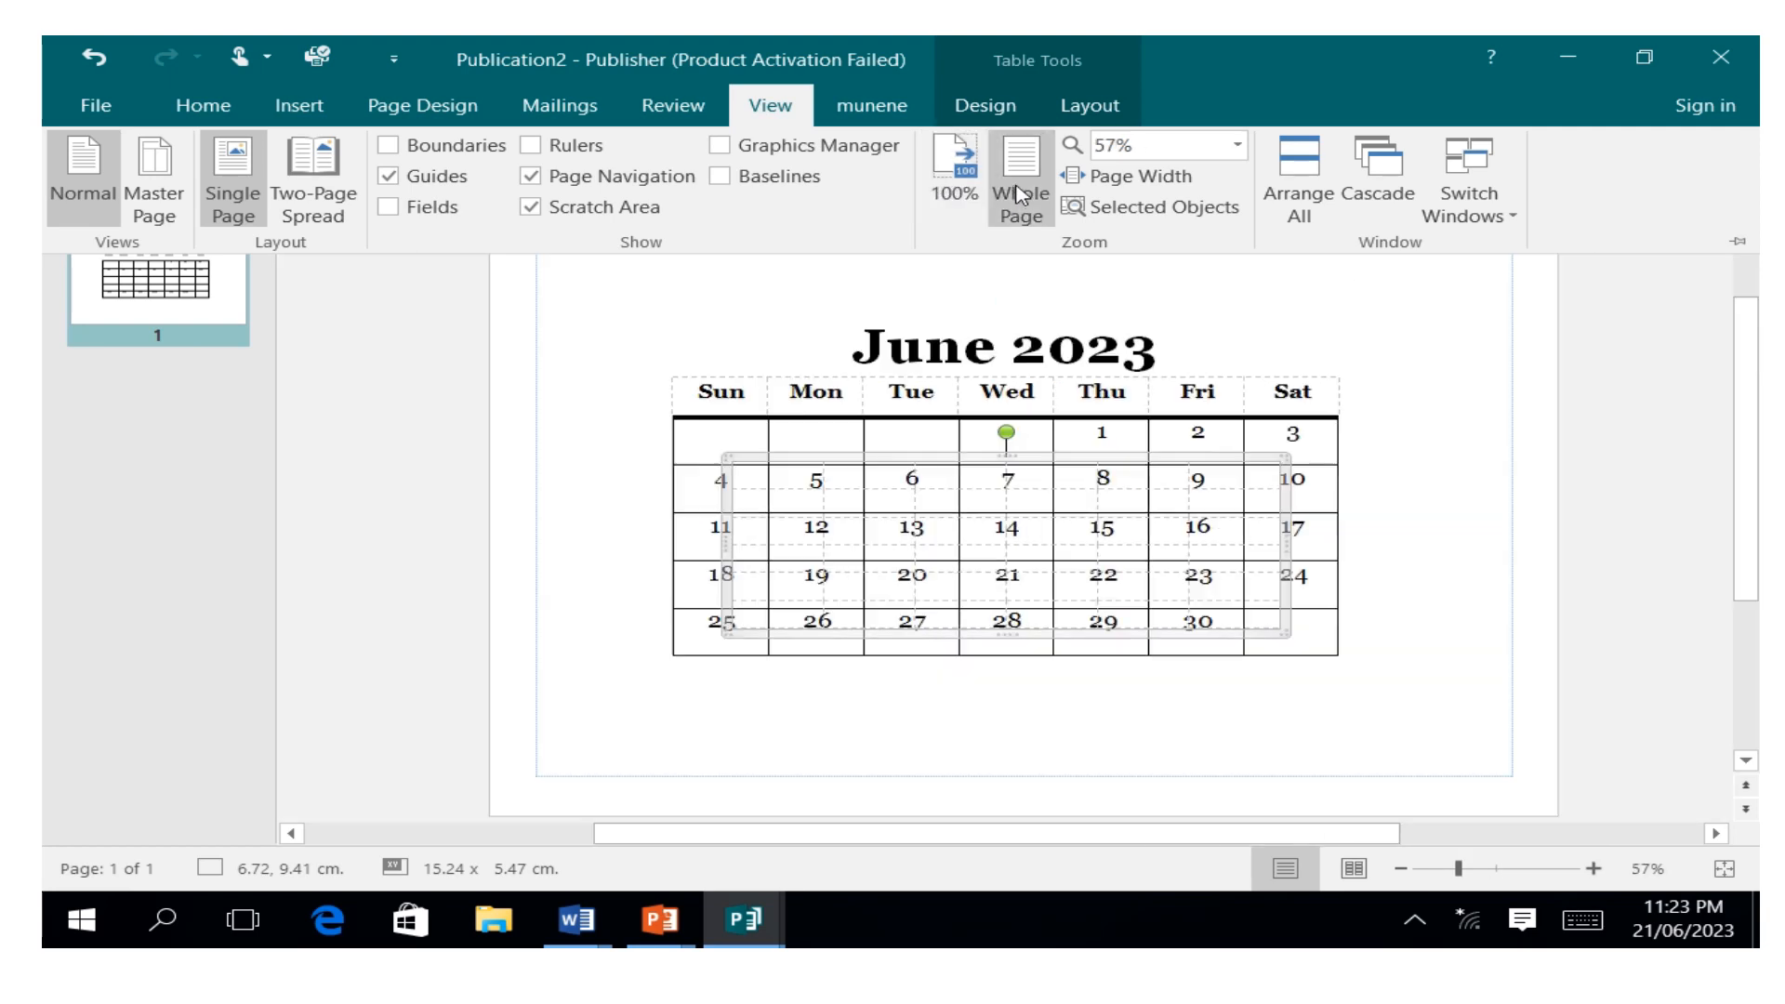
{"action": "left_click", "coordinate": [1092, 181]}
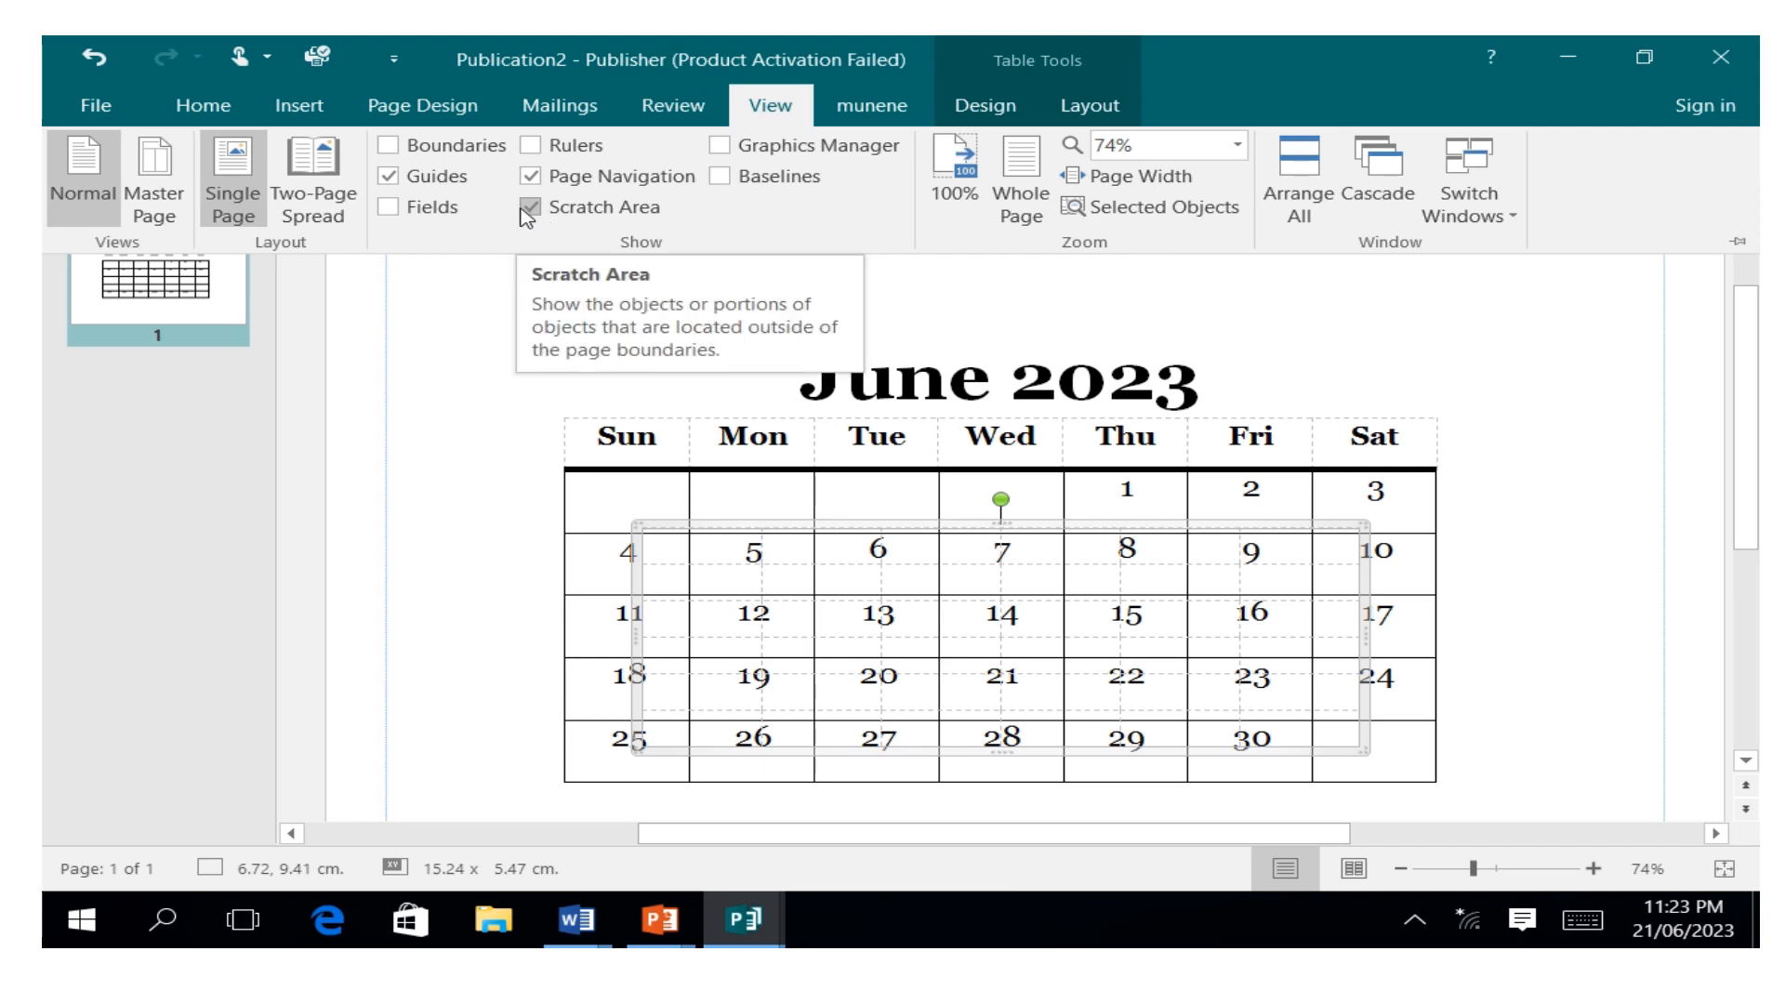
Step: Hide the Page Navigation pane and show it again
{"action": "left_click", "coordinate": [531, 176]}
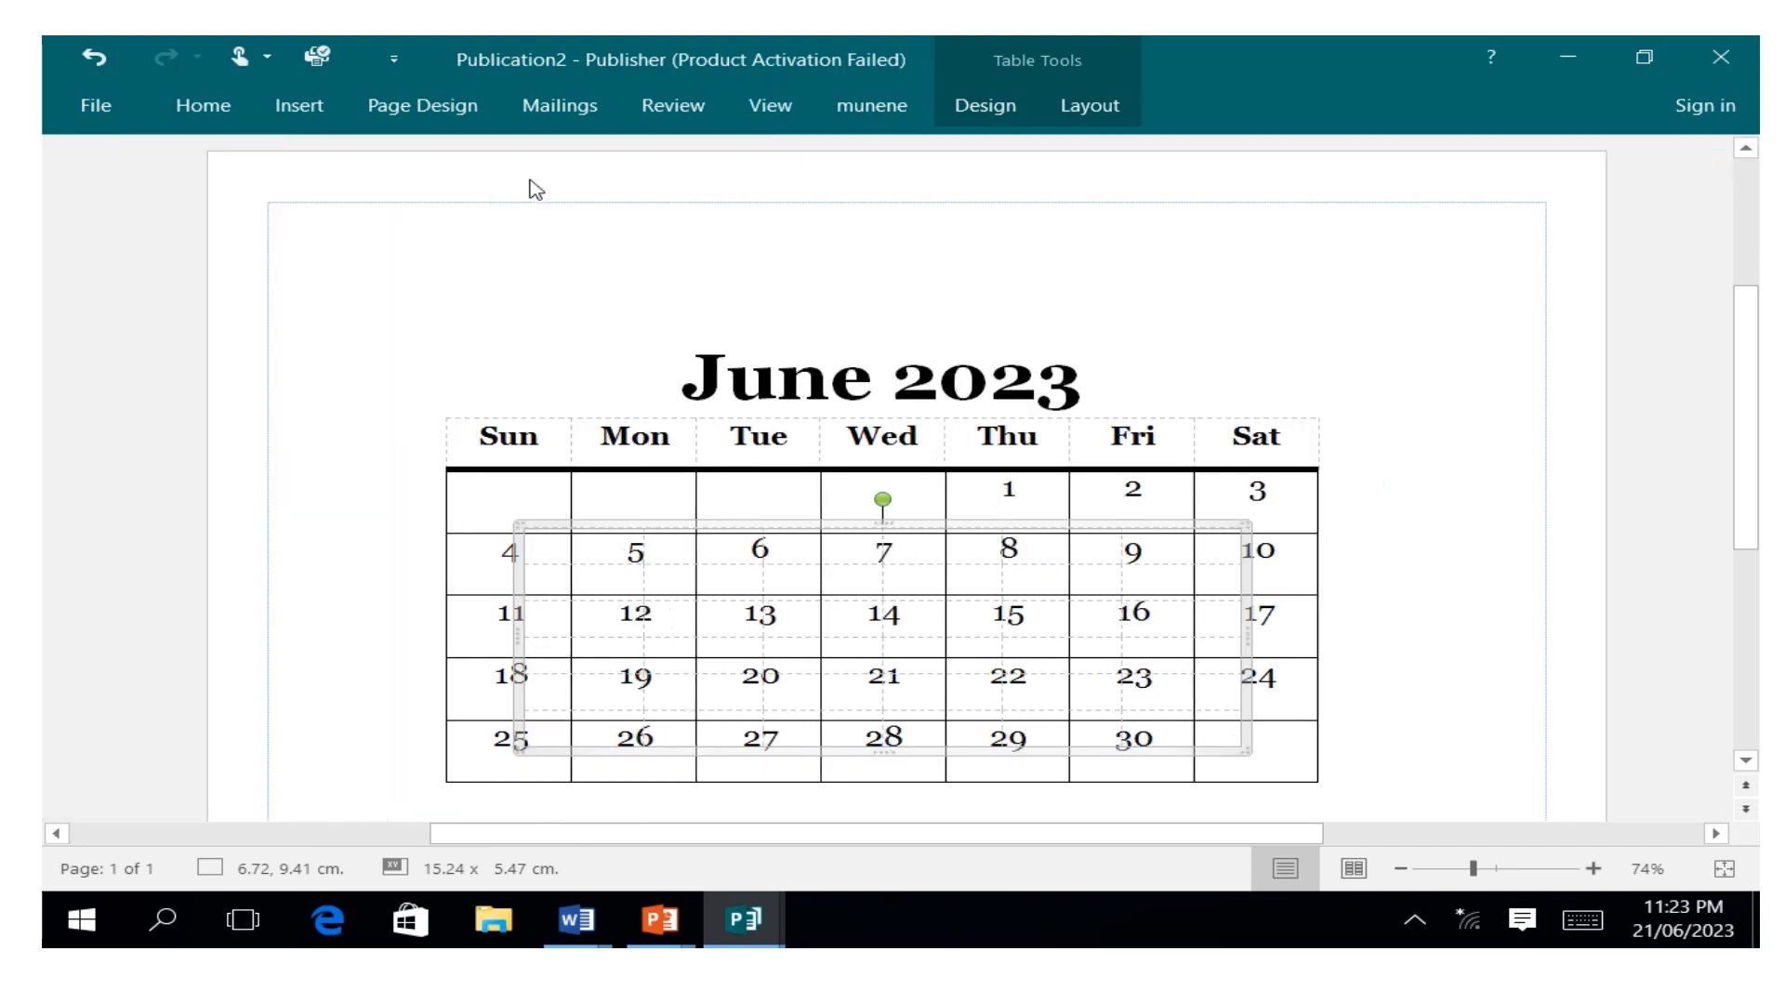
{"action": "left_click", "coordinate": [765, 119]}
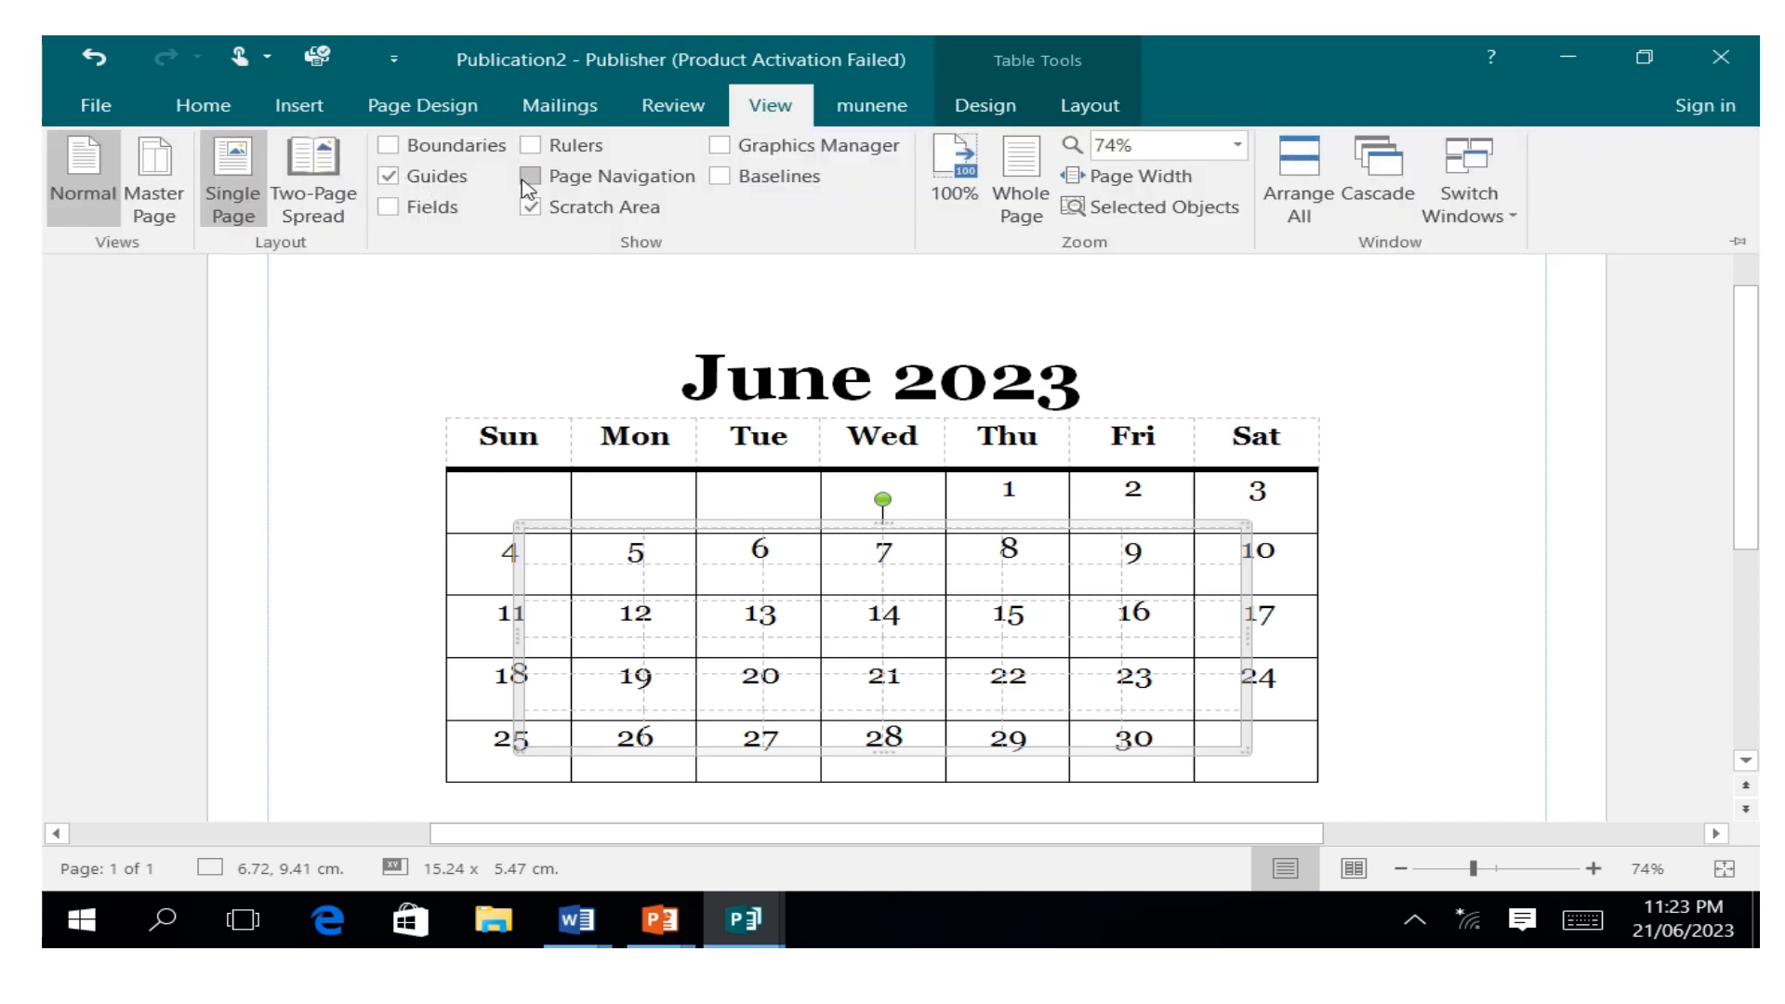
{"action": "left_click", "coordinate": [529, 176]}
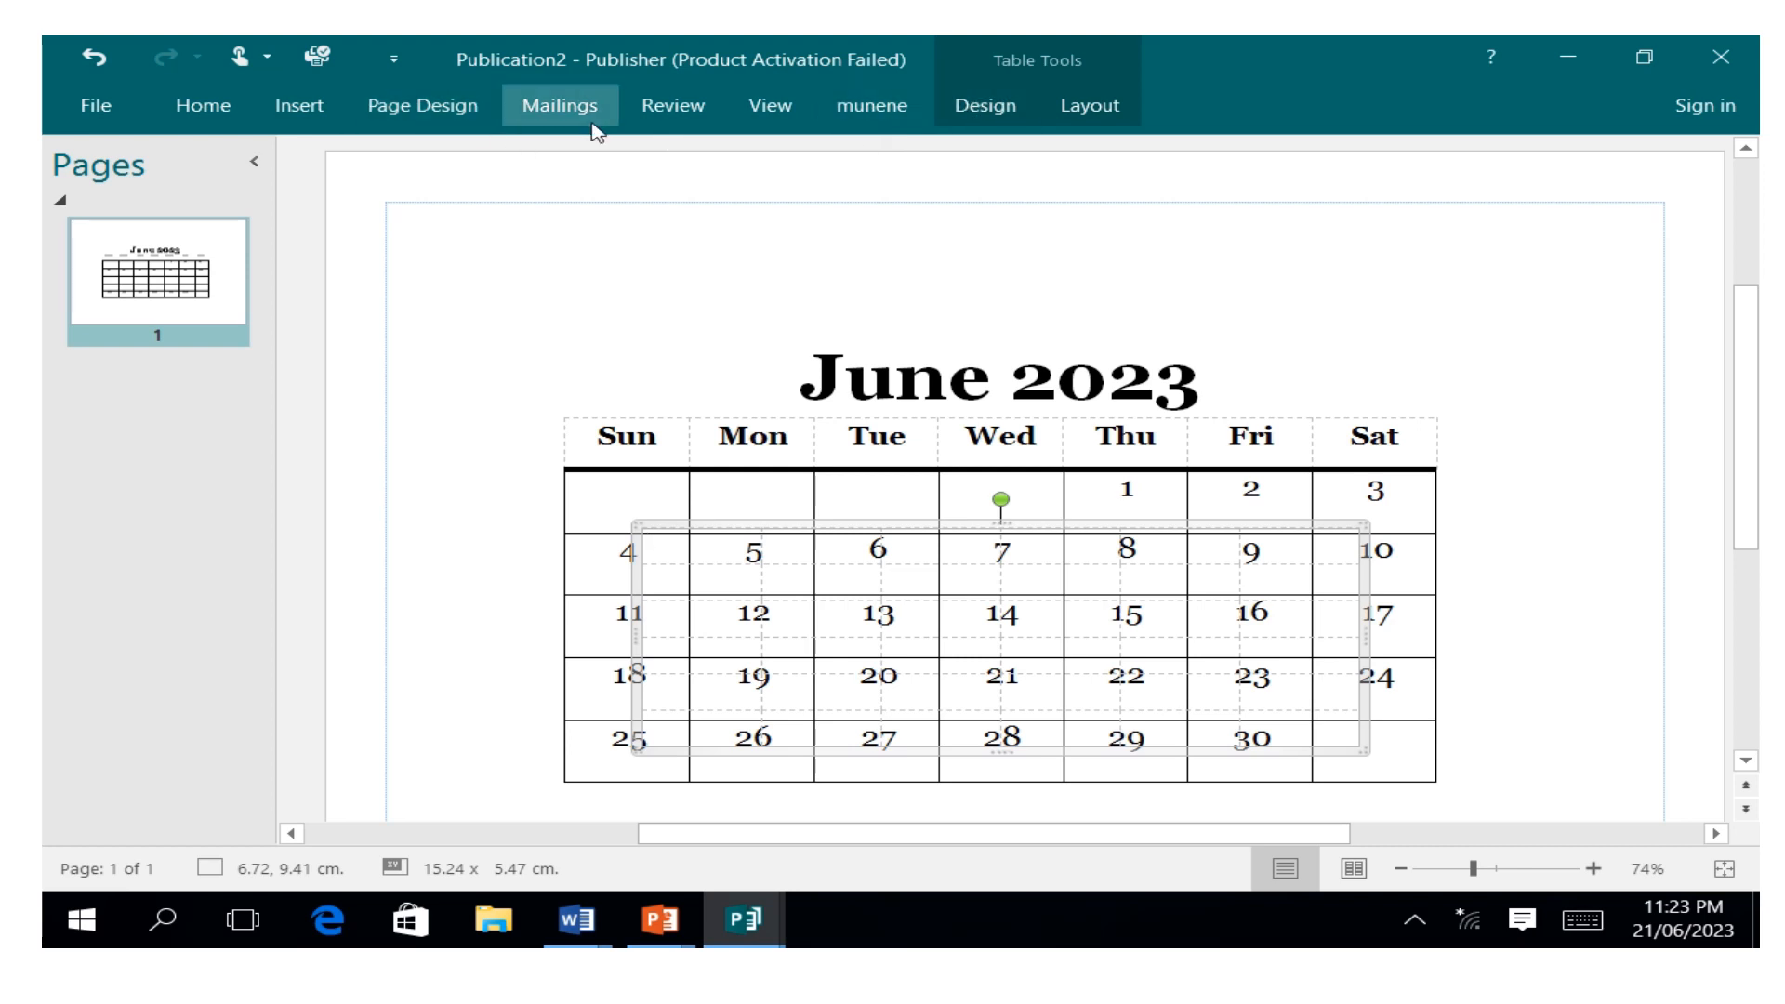
Step: Apply the darkest orange tint of the solid backgrounds to the calendar page
{"action": "left_click", "coordinate": [468, 116]}
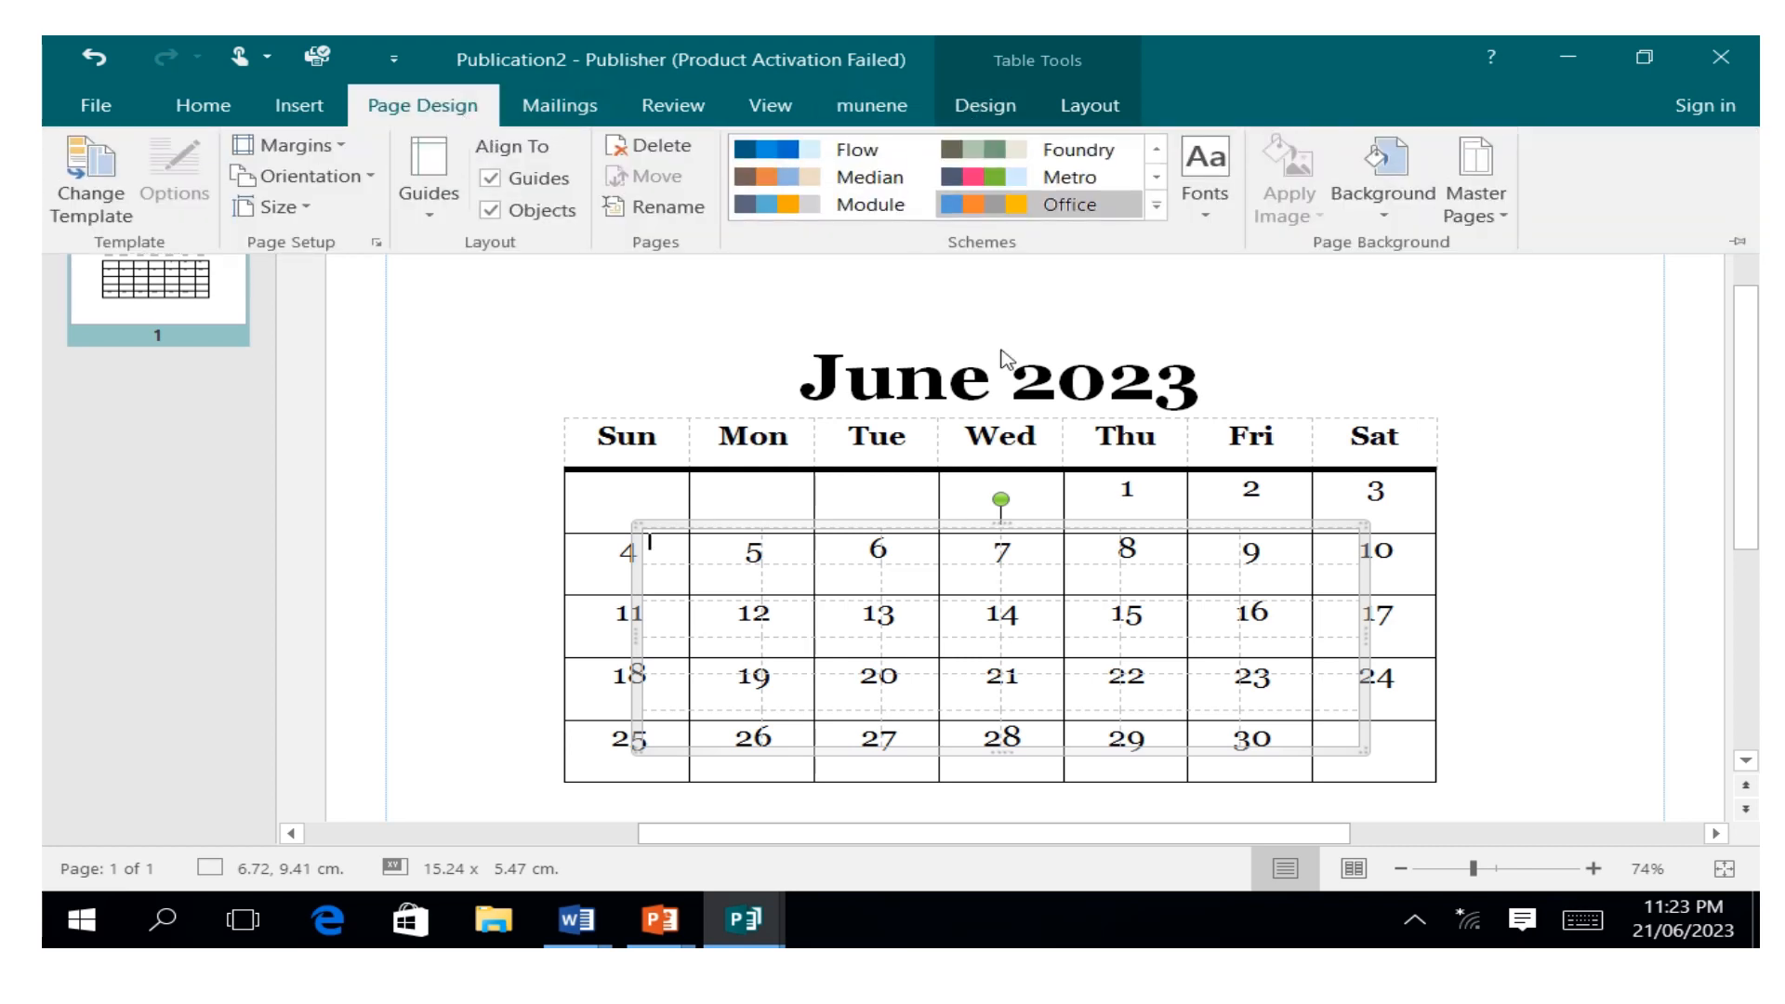
{"action": "left_click", "coordinate": [1384, 214]}
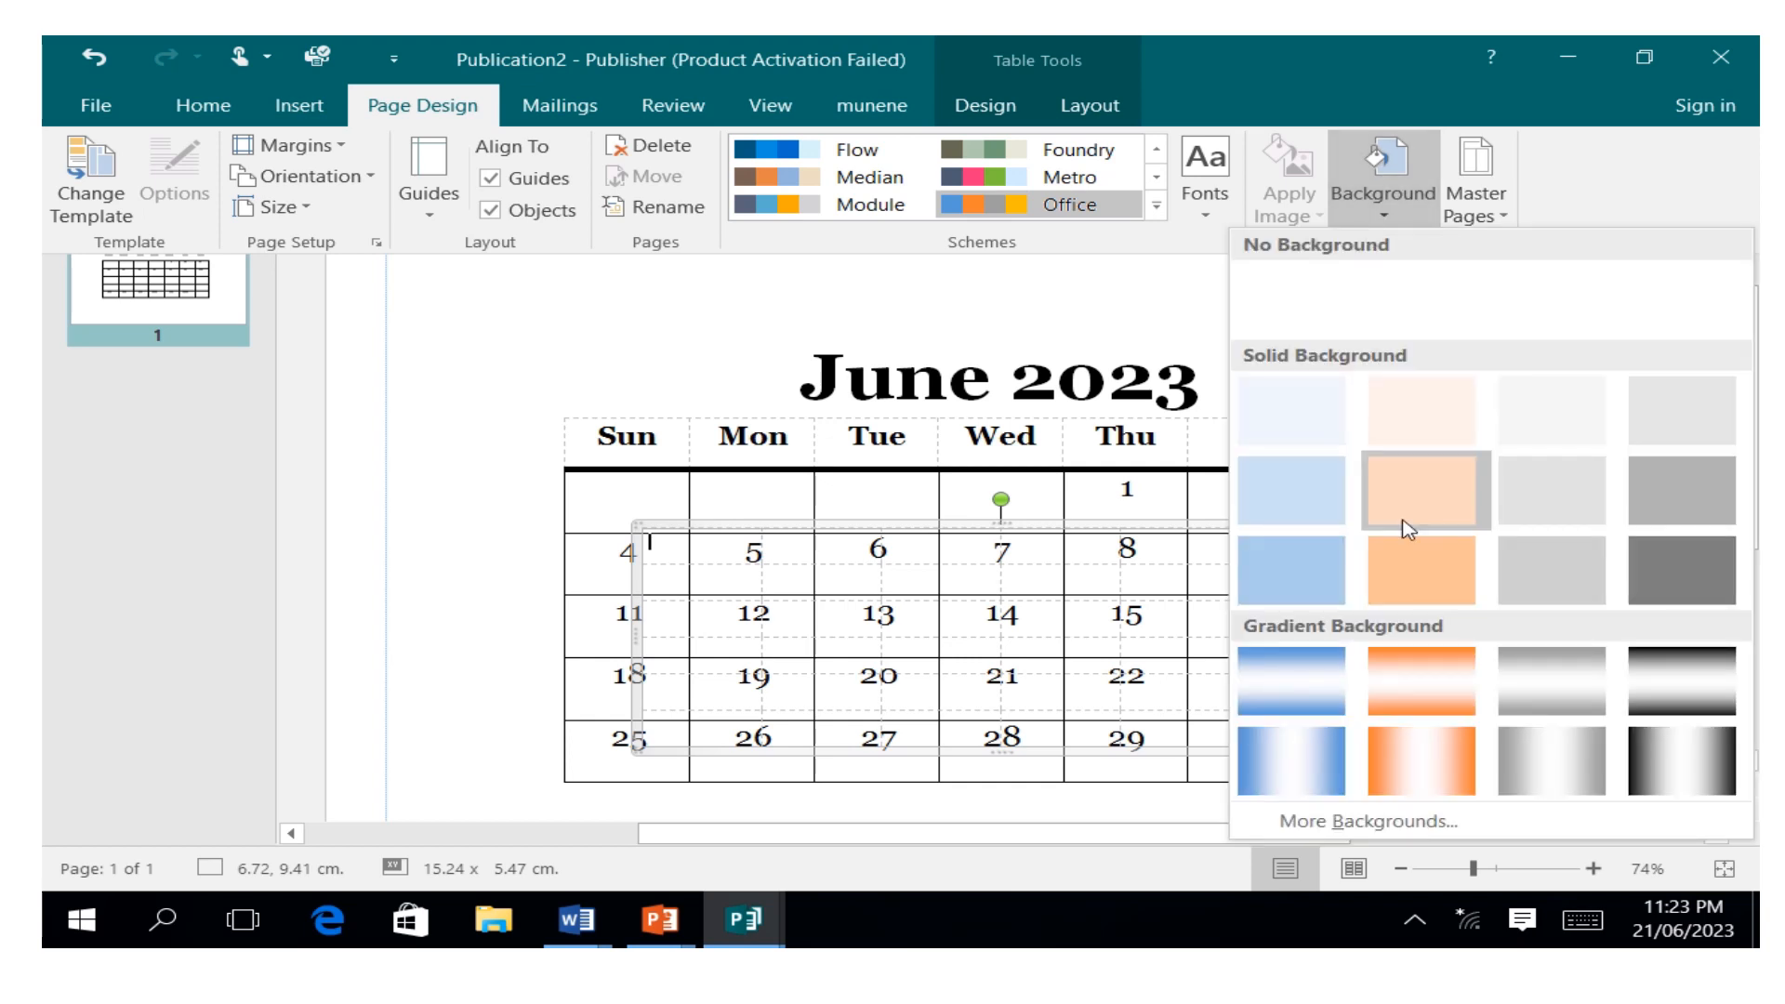
{"action": "left_click", "coordinate": [1416, 544]}
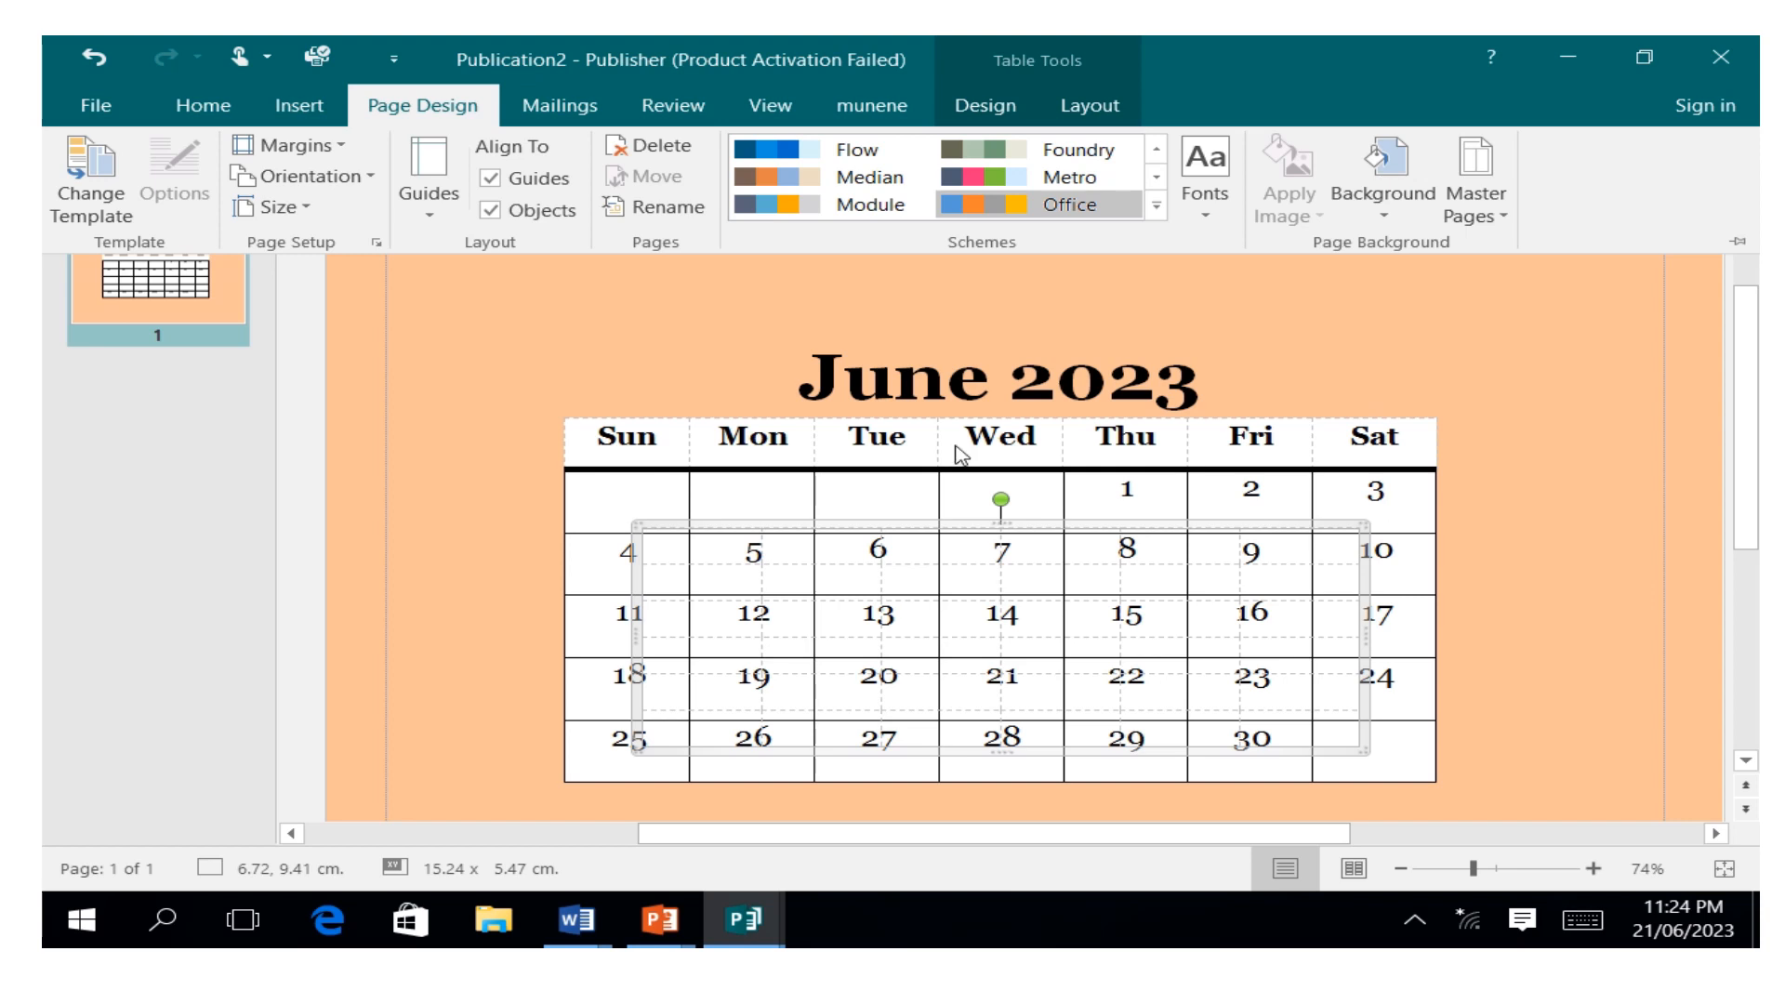
{"action": "mouse_move", "coordinate": [588, 37]}
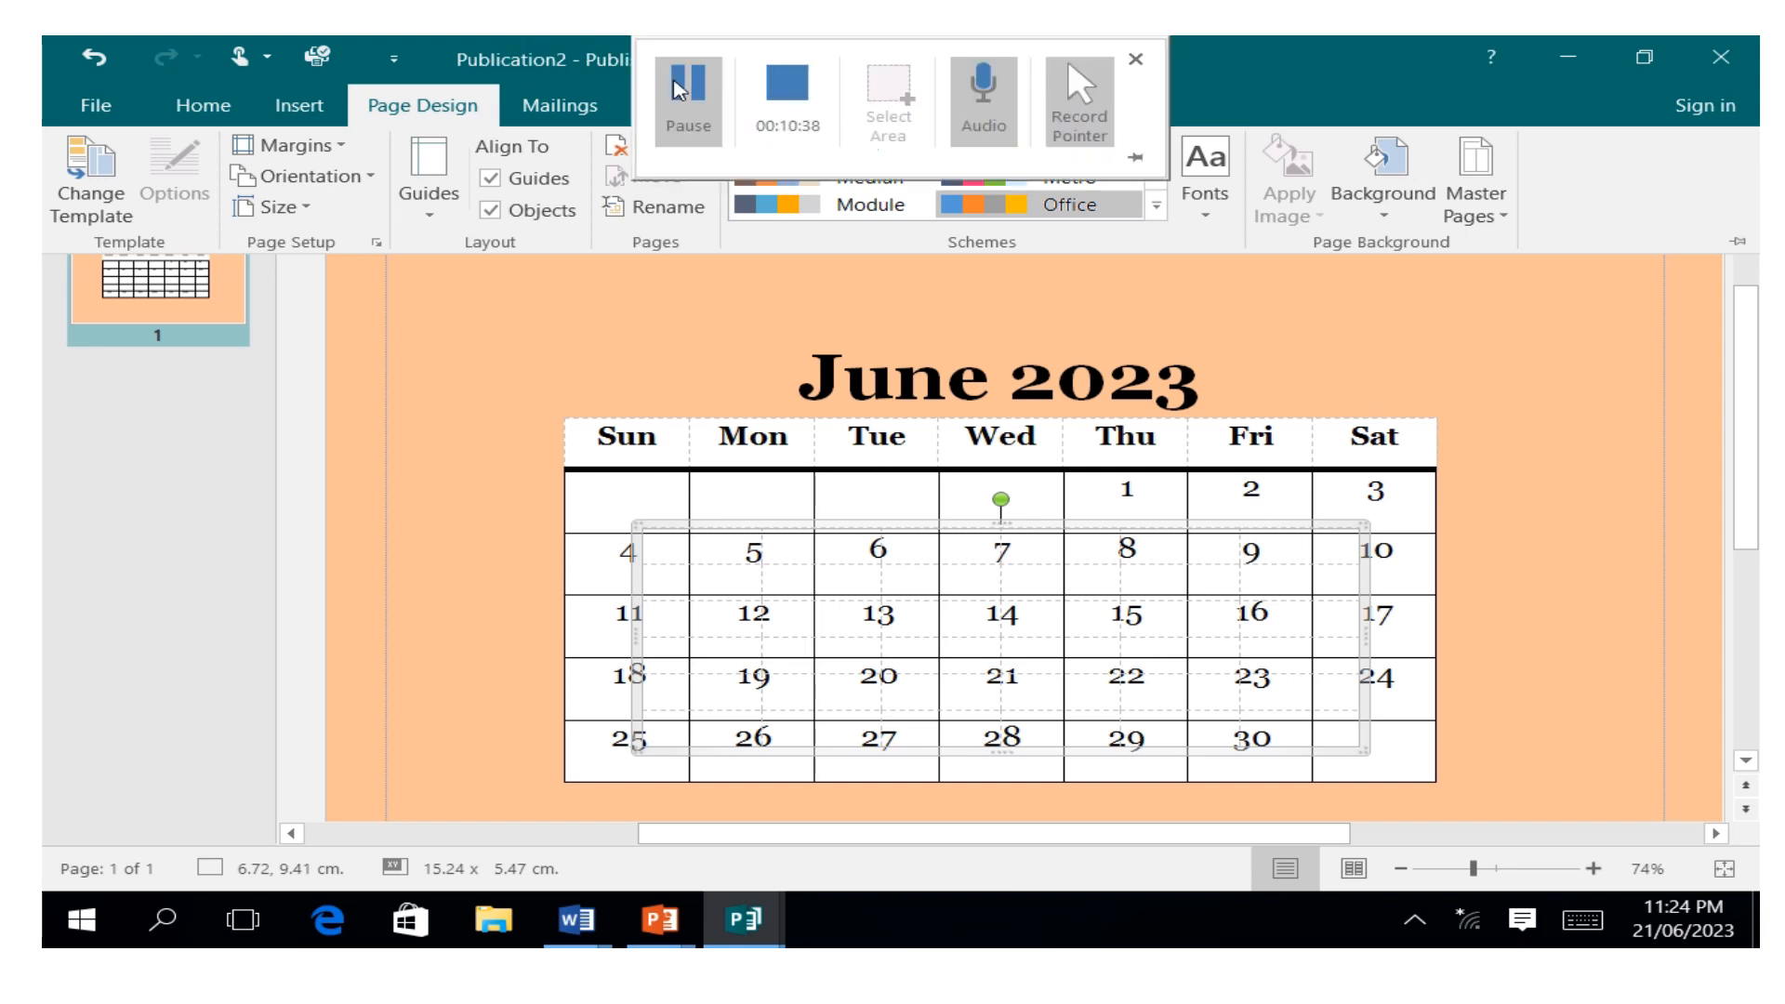